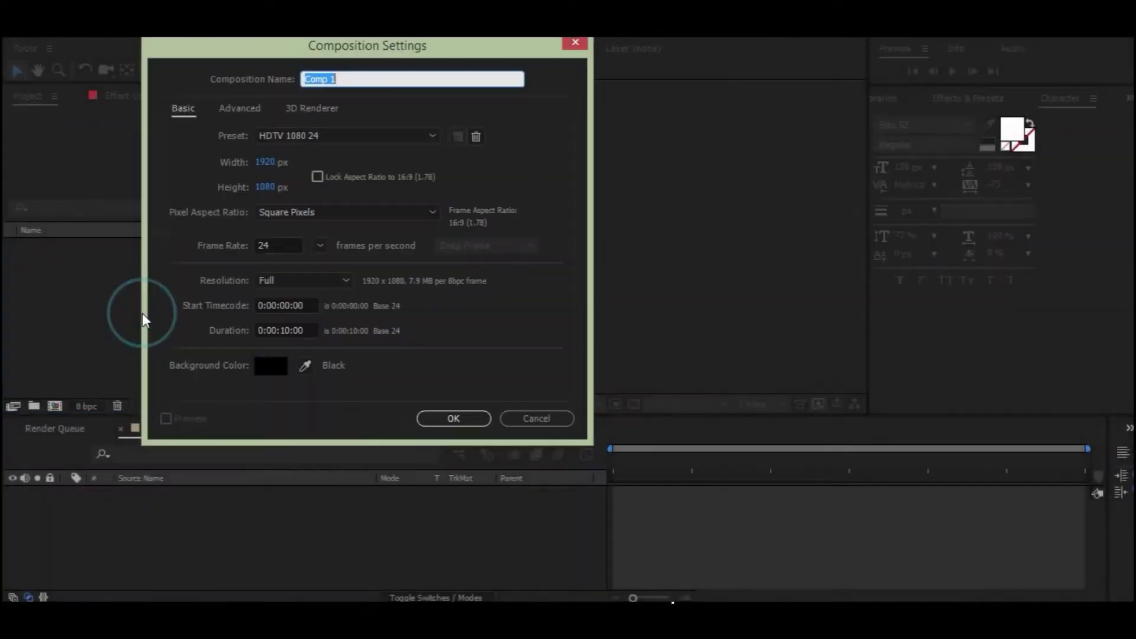
Name the composition 'Shape Layers' at 1920×1080, 24 fps, 10 seconds, and confirm
click(357, 80)
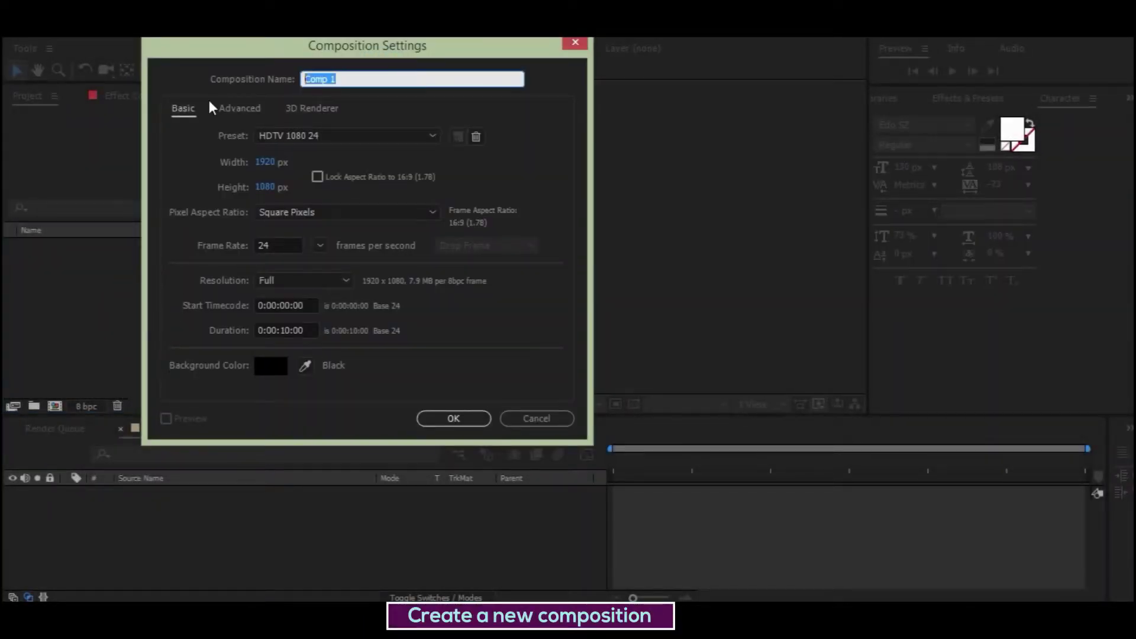
text(Shape )
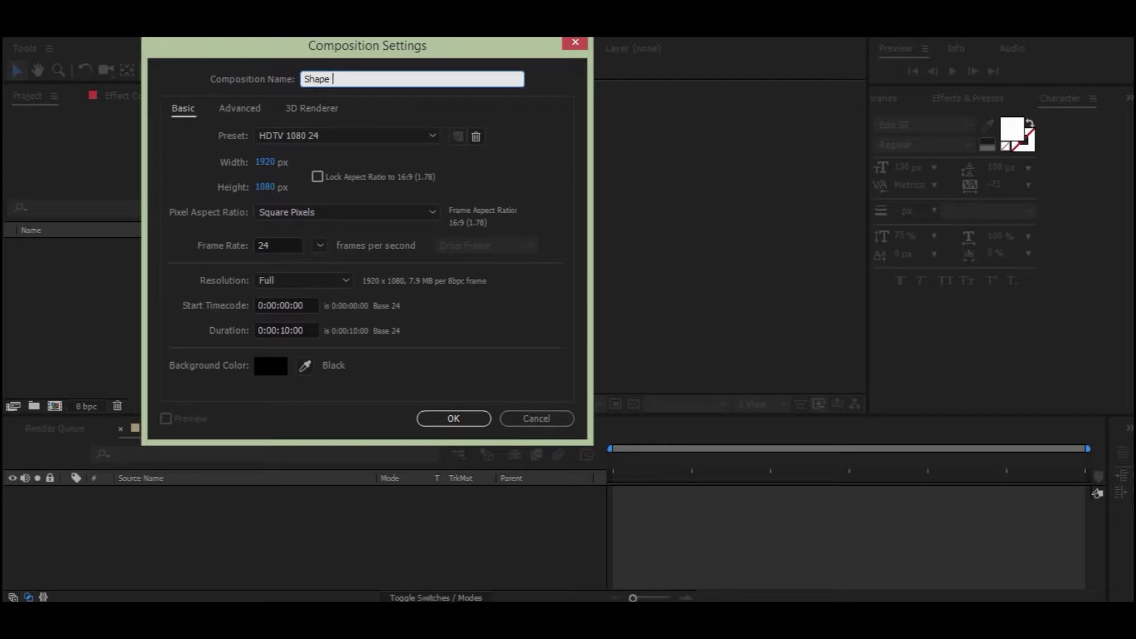
text(Layers)
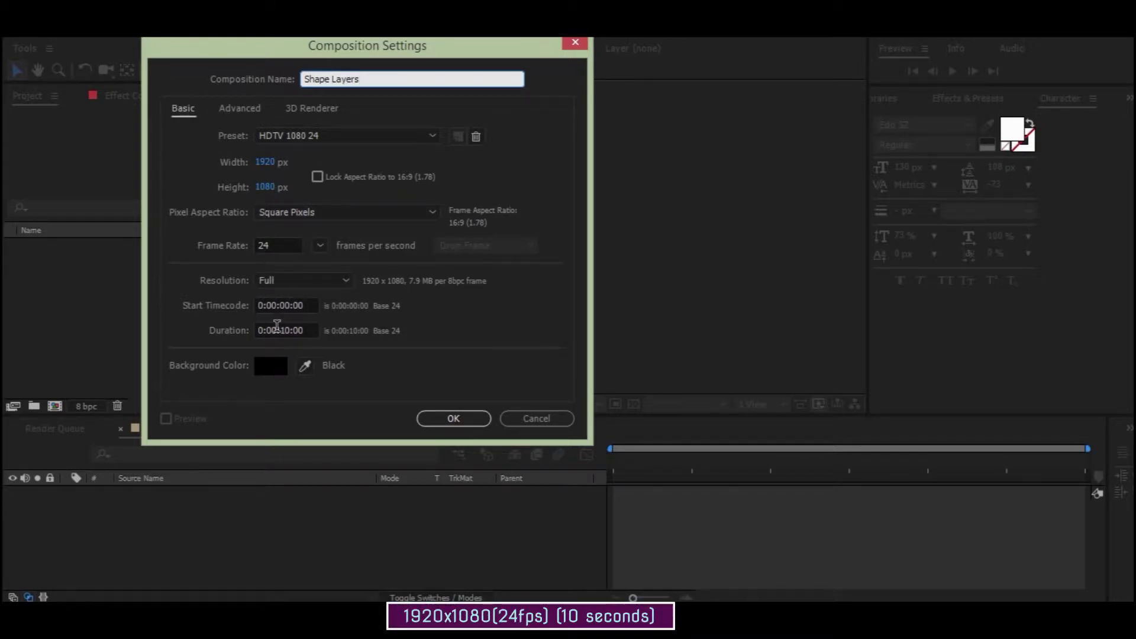
click(294, 330)
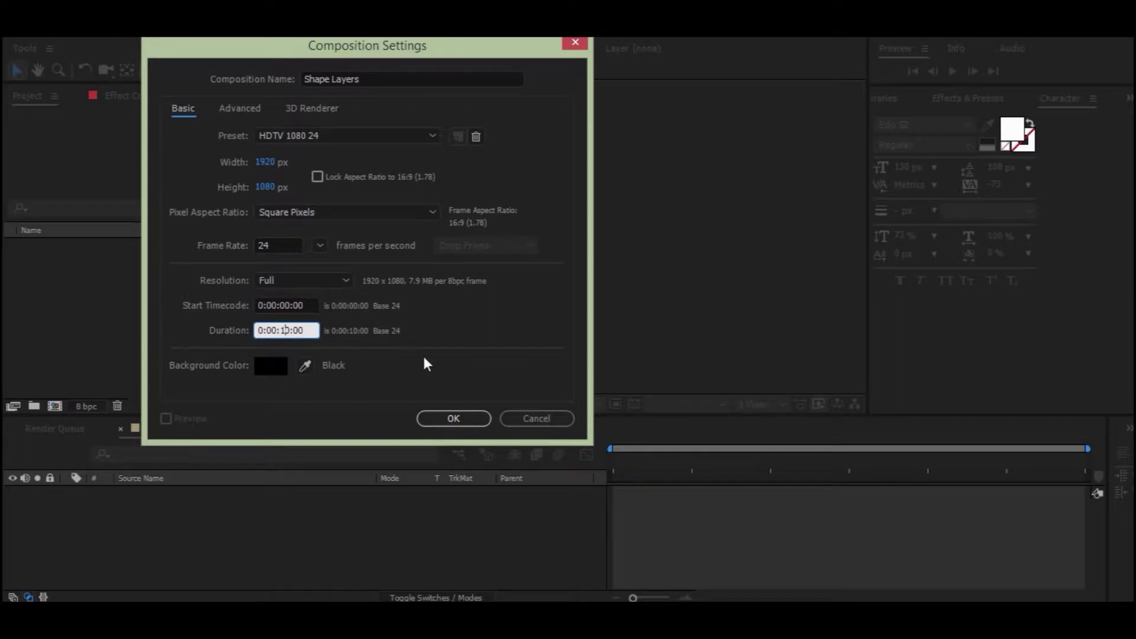
click(450, 418)
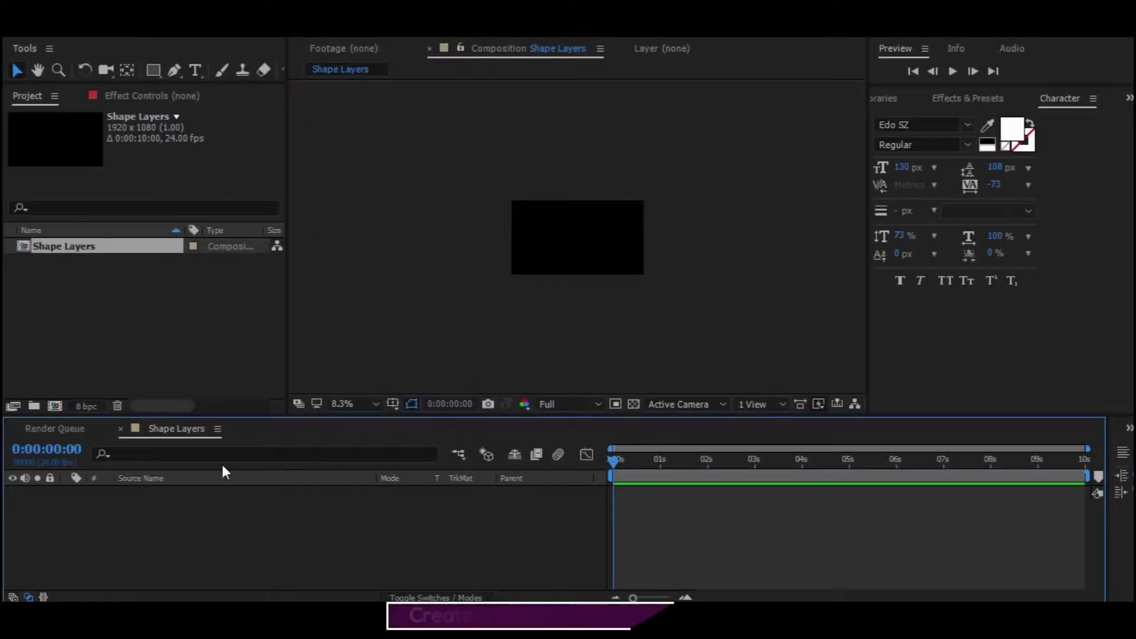
Create a full-frame magenta (F508D7) solid layer named BG 01
right_click(161, 538)
mouse_move(201, 382)
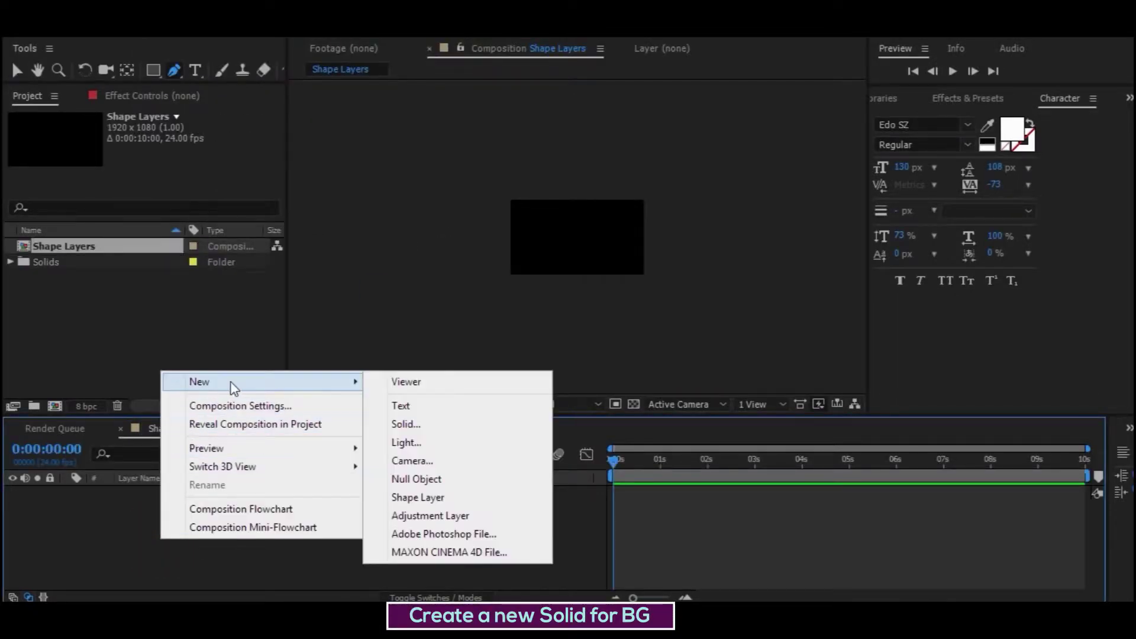
click(420, 431)
text(BG 01)
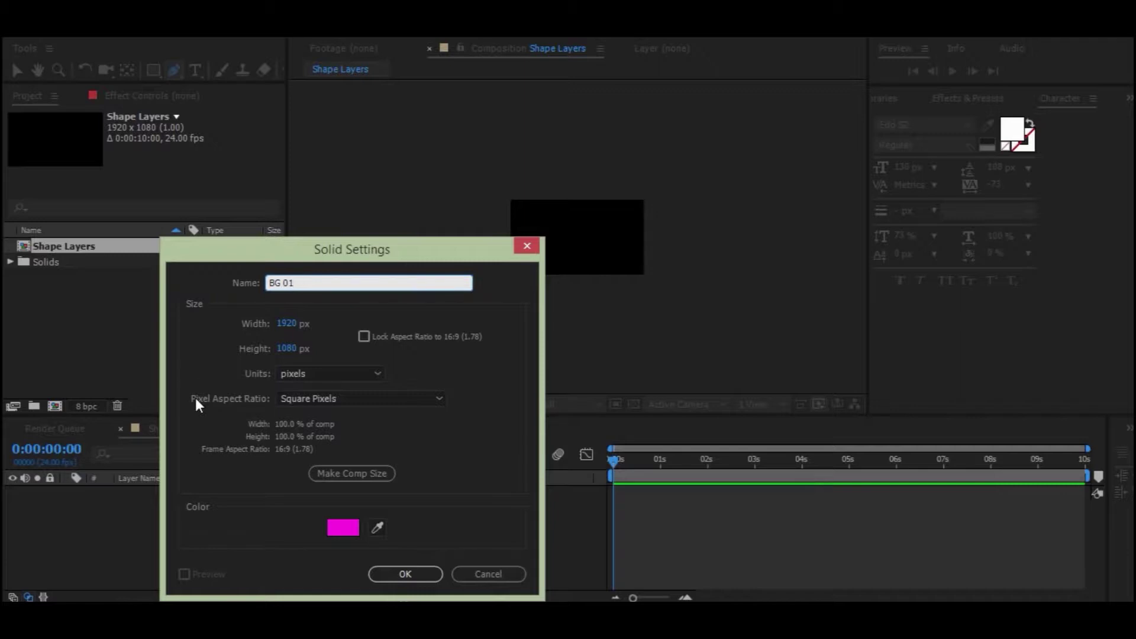
click(353, 526)
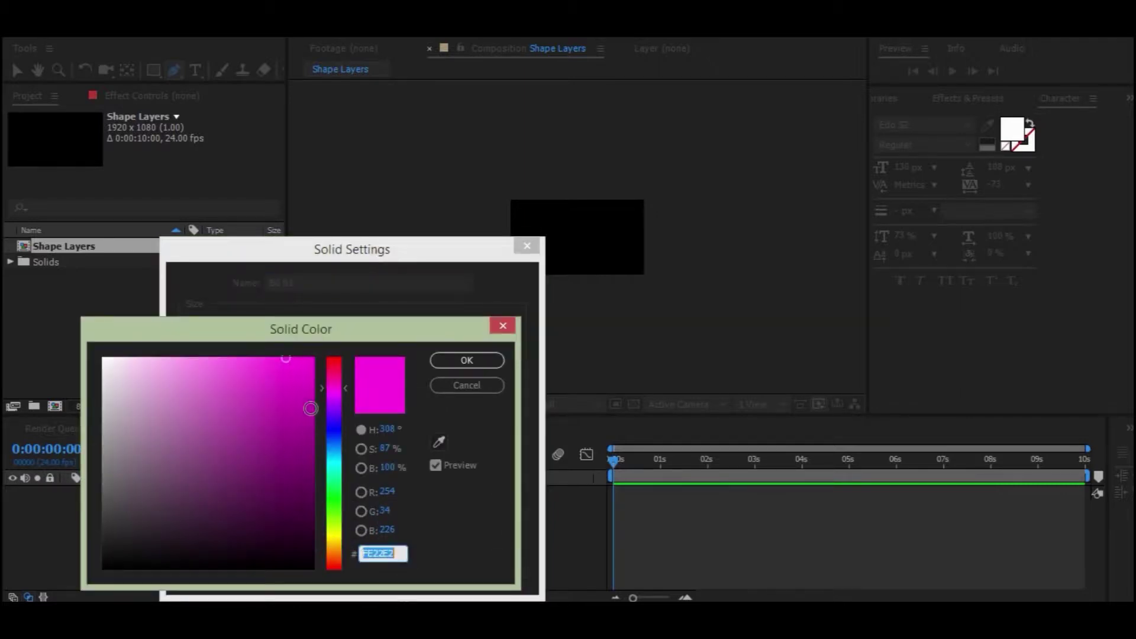
drag(284, 357, 305, 366)
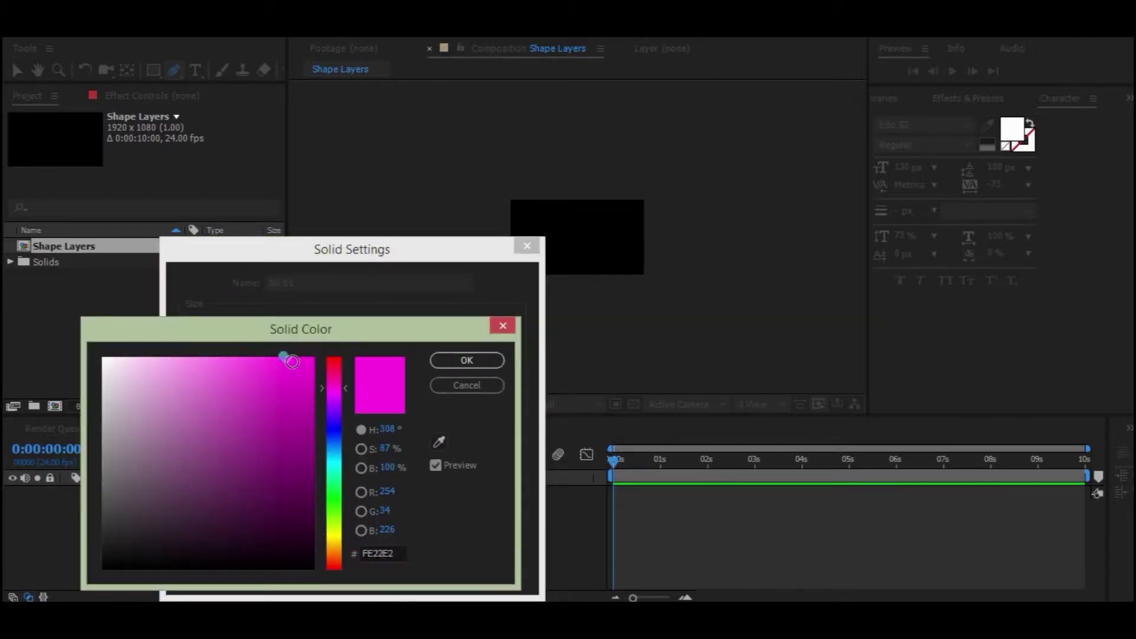
click(468, 360)
click(405, 574)
Deselect BG 01 and set the viewer magnification to Fit
click(239, 557)
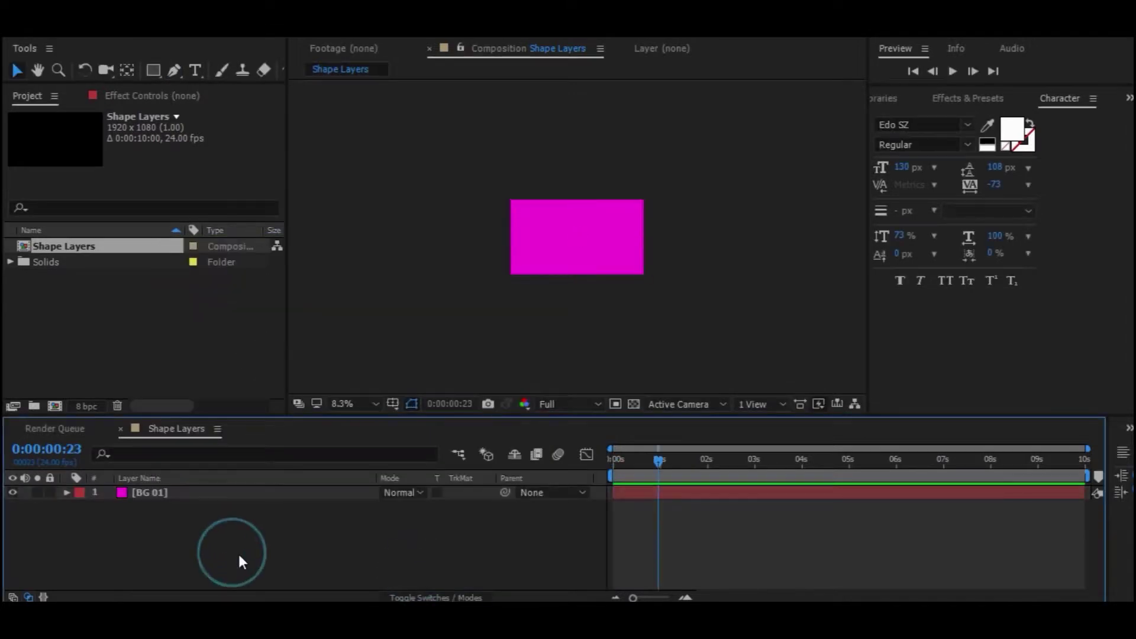
click(352, 408)
click(393, 105)
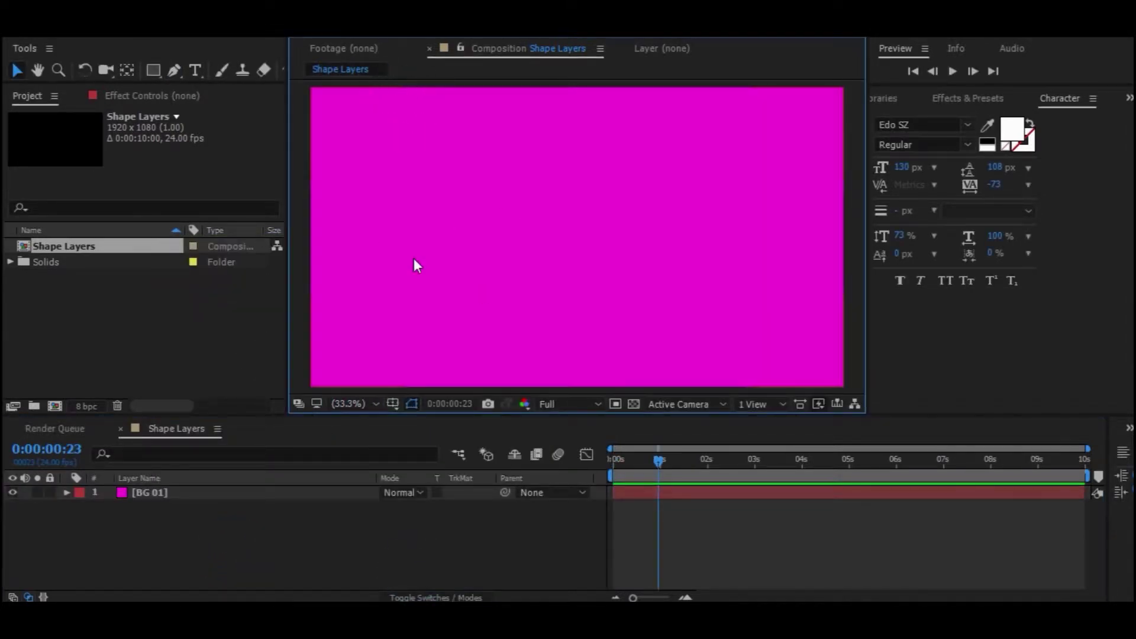
Add a 1920x1080 yellow solid named Yellow 01 above BG 01
right_click(217, 527)
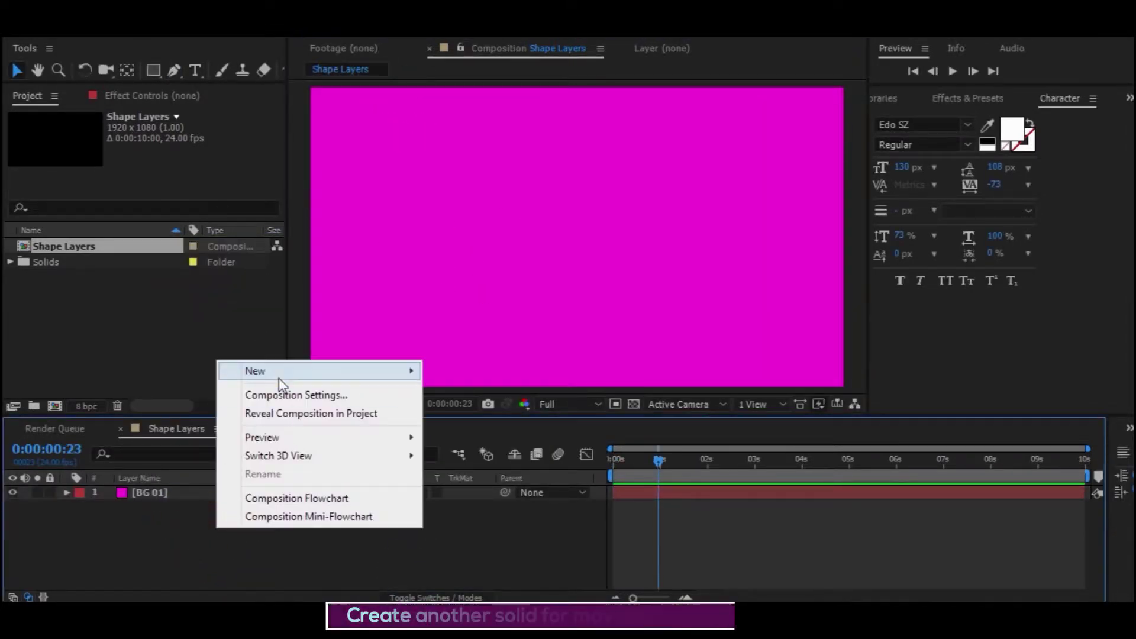
mouse_move(320, 372)
click(451, 411)
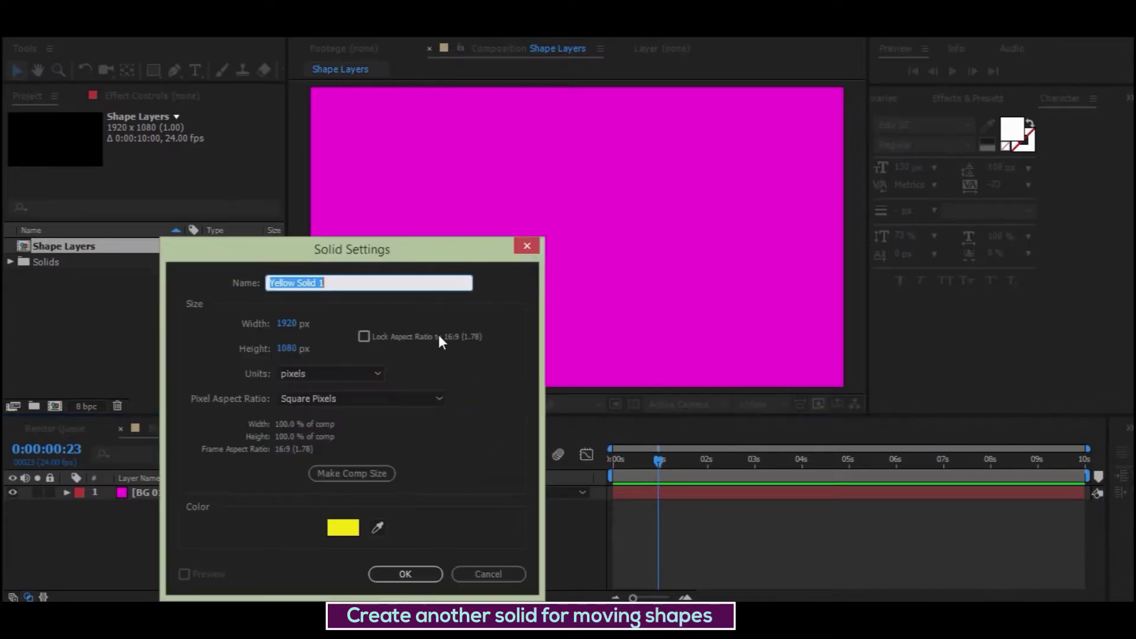
text(Ye)
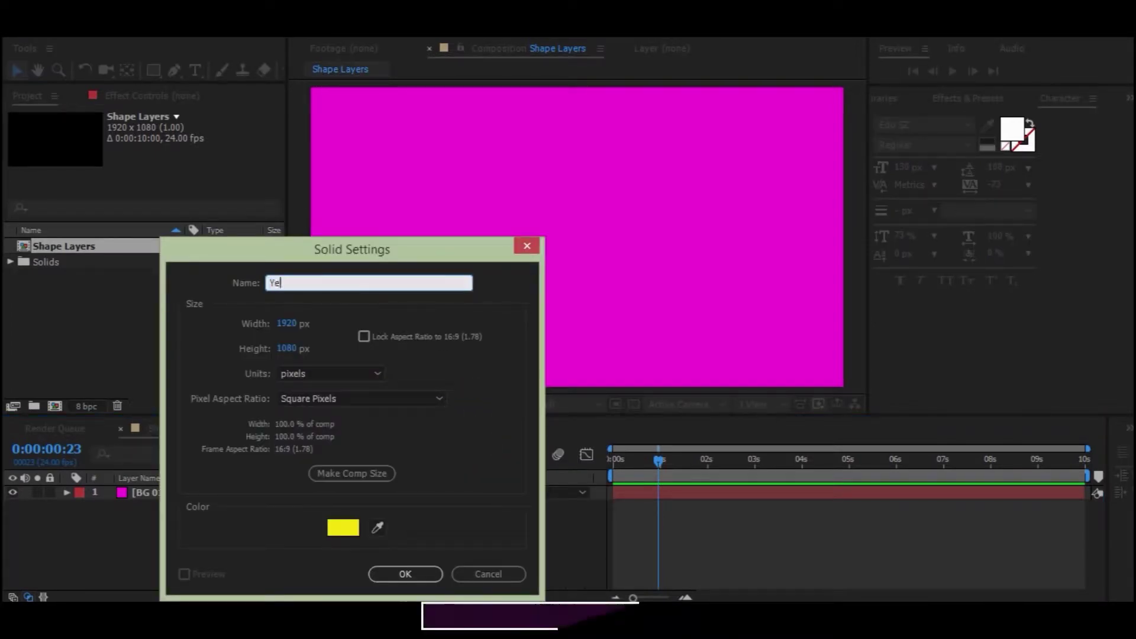
text(llow 01)
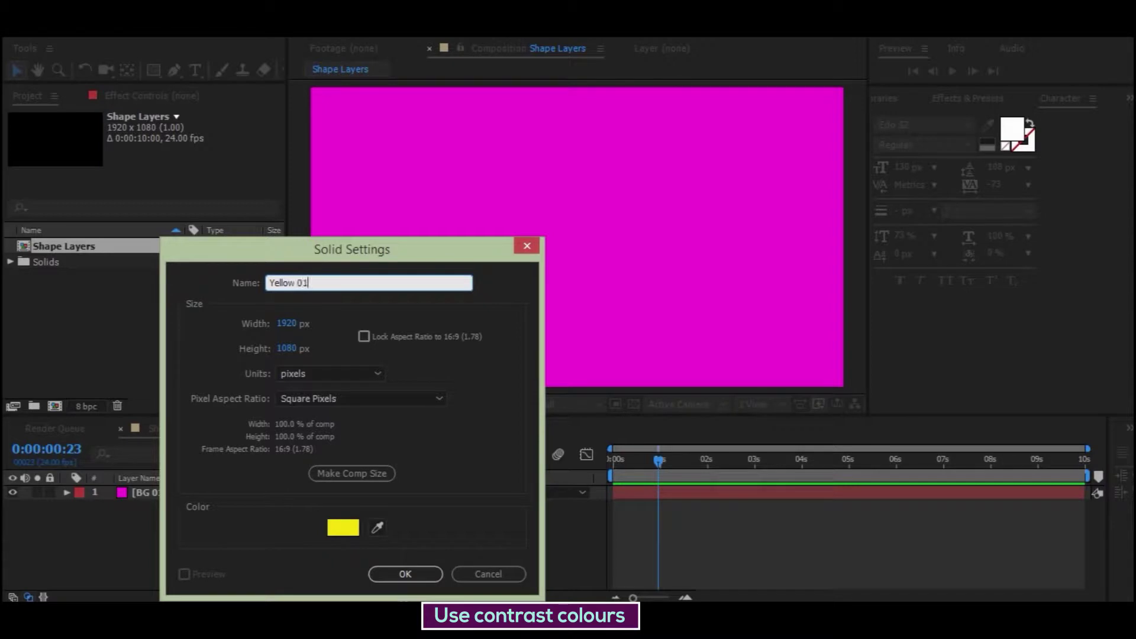
key(Return)
key(comma)
key(comma)
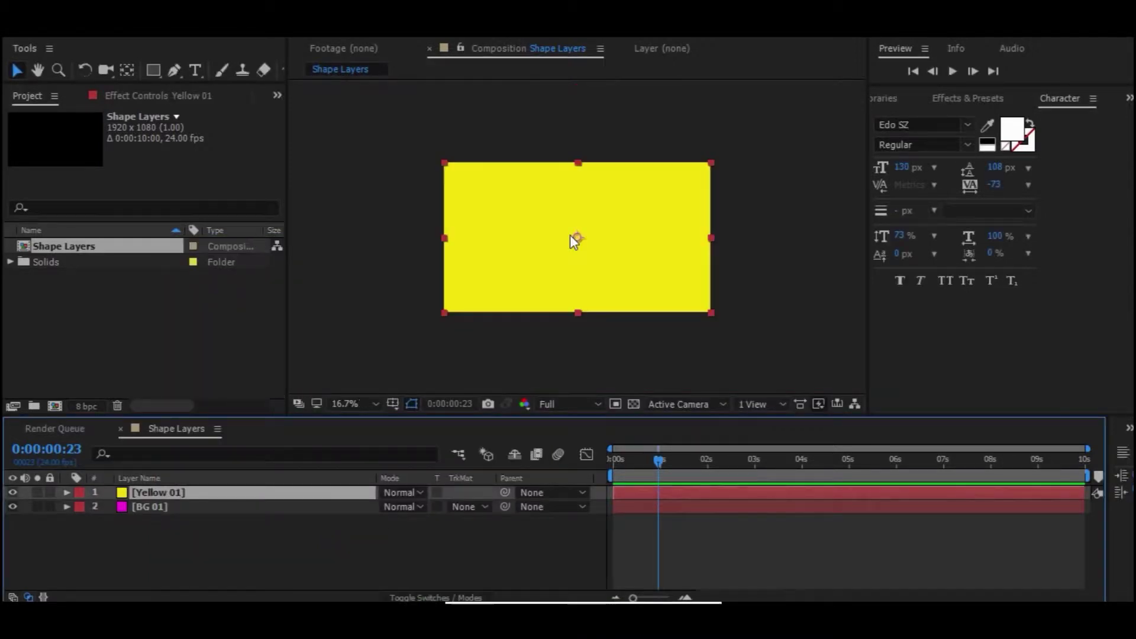
Draw a closed four-point slanted mask around the yellow solid with the Pen tool
click(174, 71)
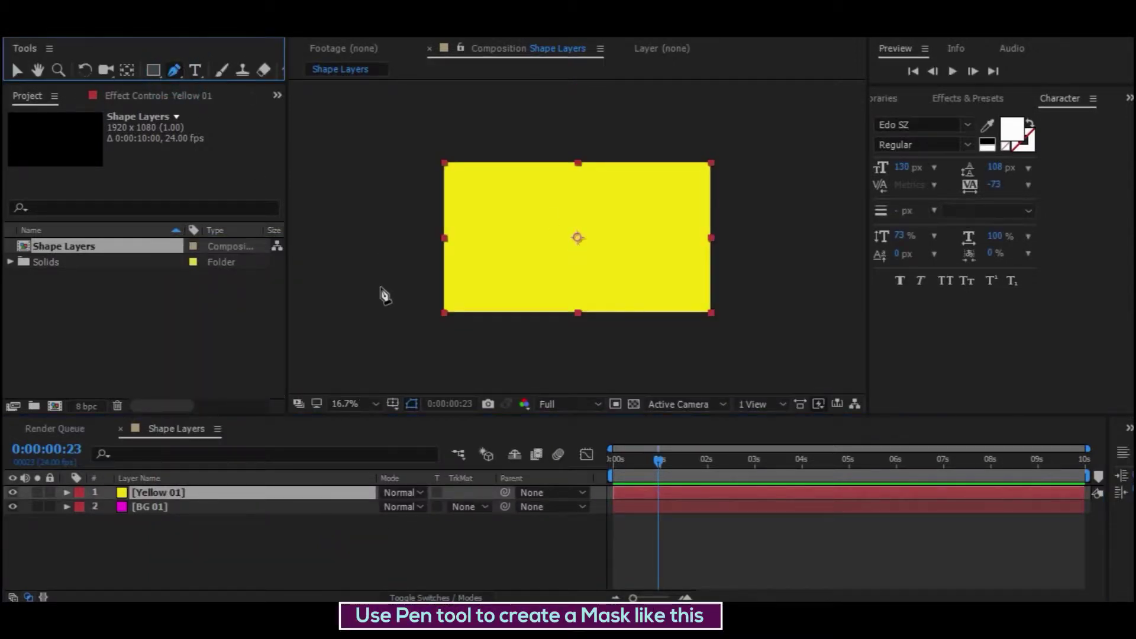
click(375, 285)
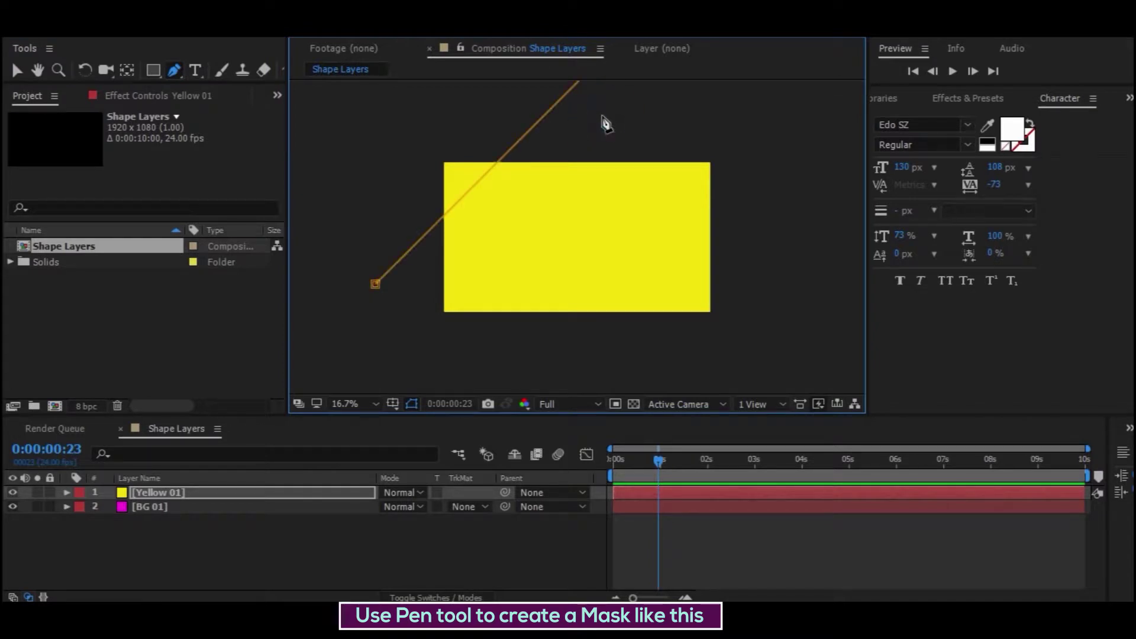
scroll(605, 121, down, 2)
click(619, 184)
scroll(618, 184, up, 1)
scroll(543, 257, down, 1)
scroll(514, 280, up, 1)
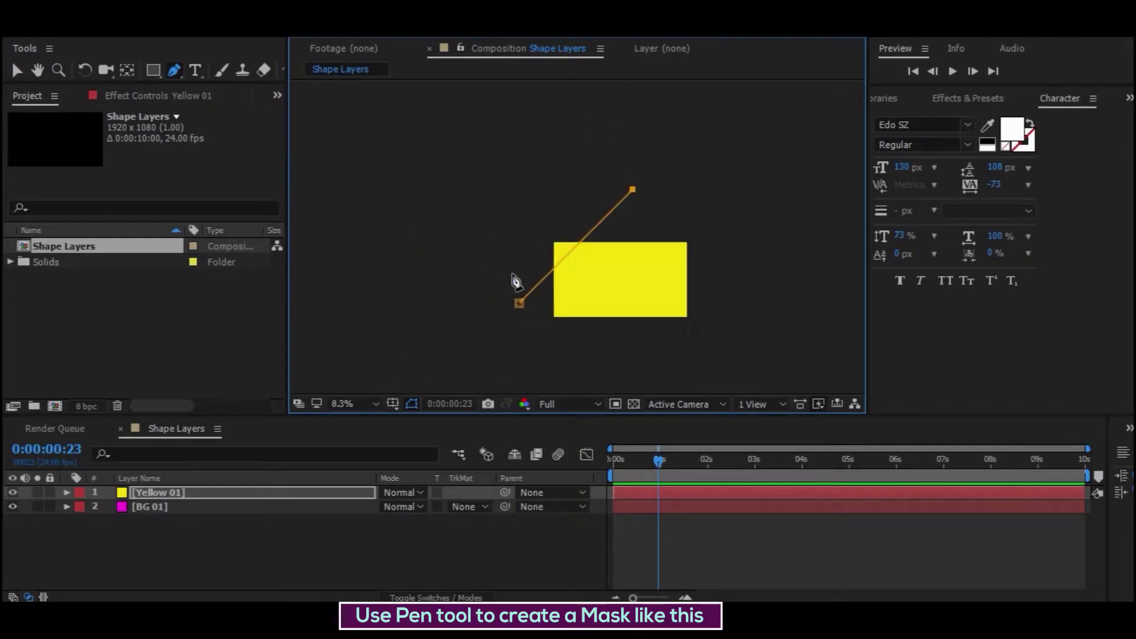
click(364, 405)
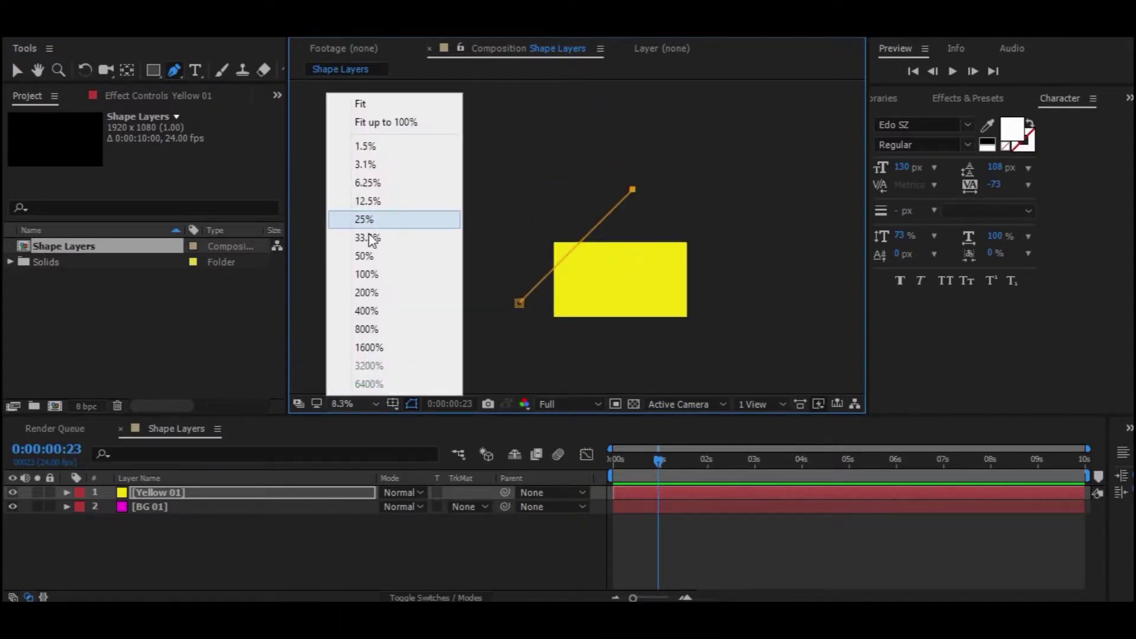
key(Escape)
scroll(467, 253, up, 3)
scroll(462, 252, down, 4)
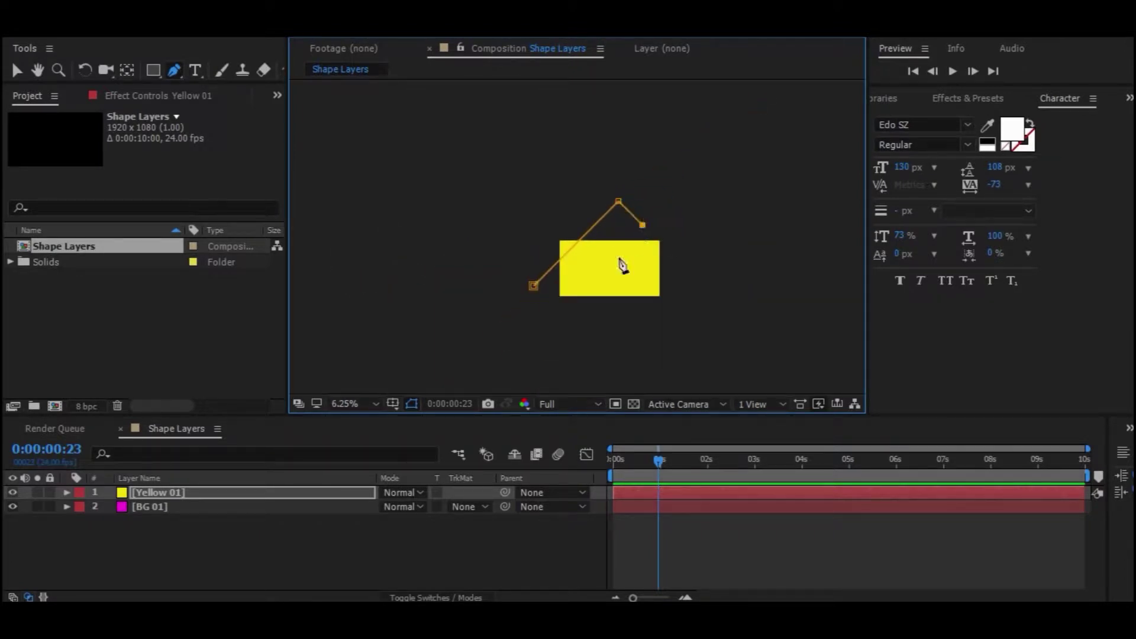
click(535, 287)
Fit the composition in the viewer and reveal the Yellow 01 layer's properties
key(period)
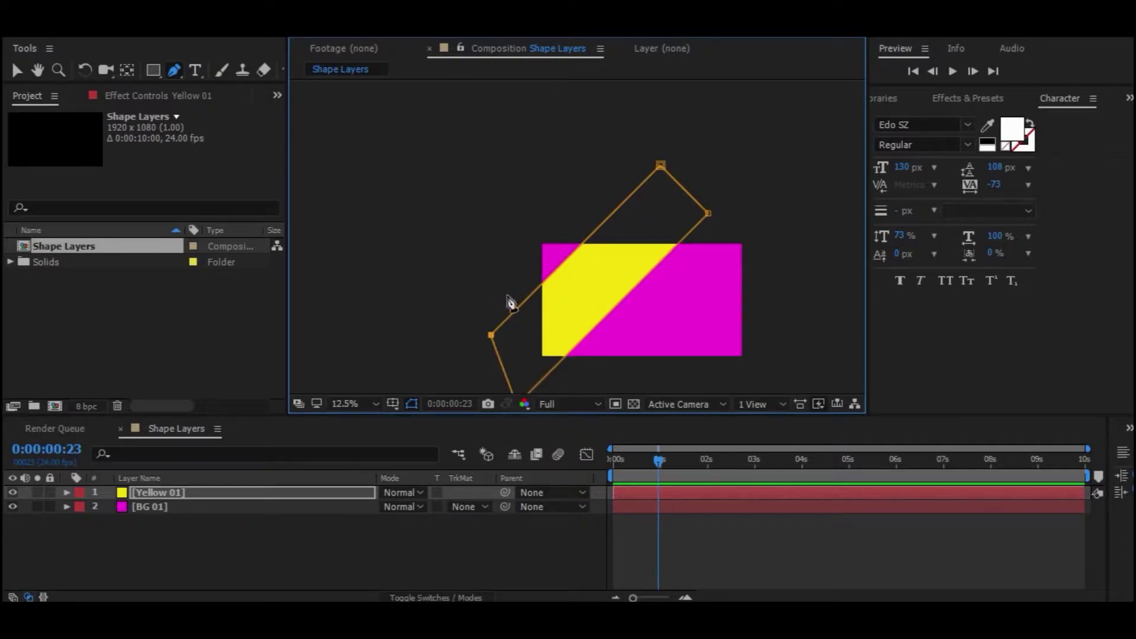
key(comma)
click(343, 404)
click(358, 104)
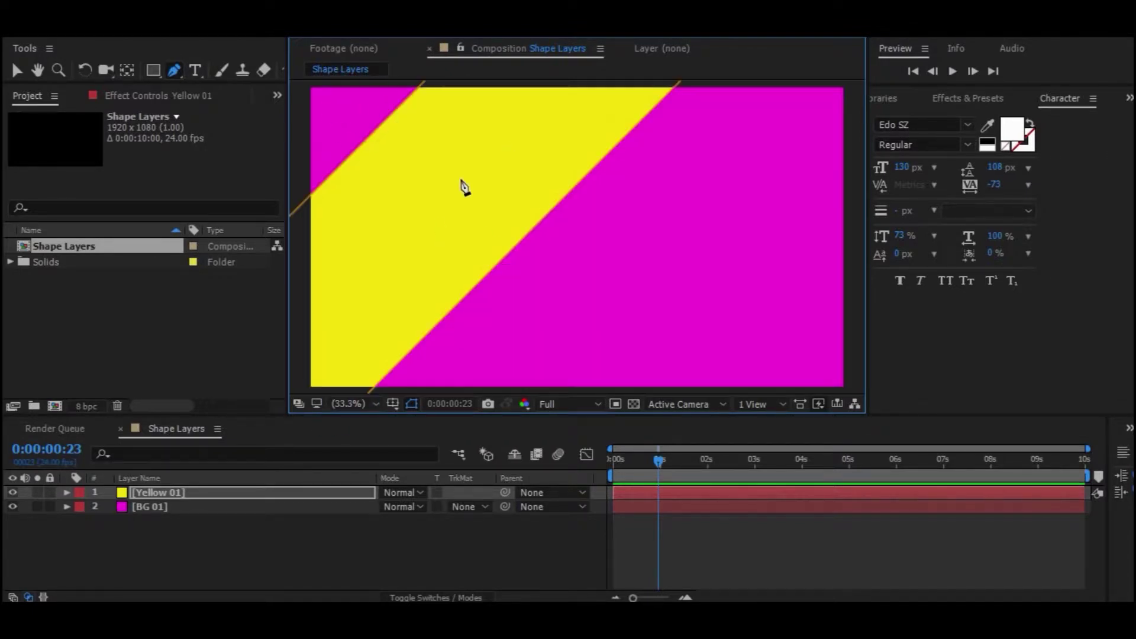
key(comma)
click(177, 492)
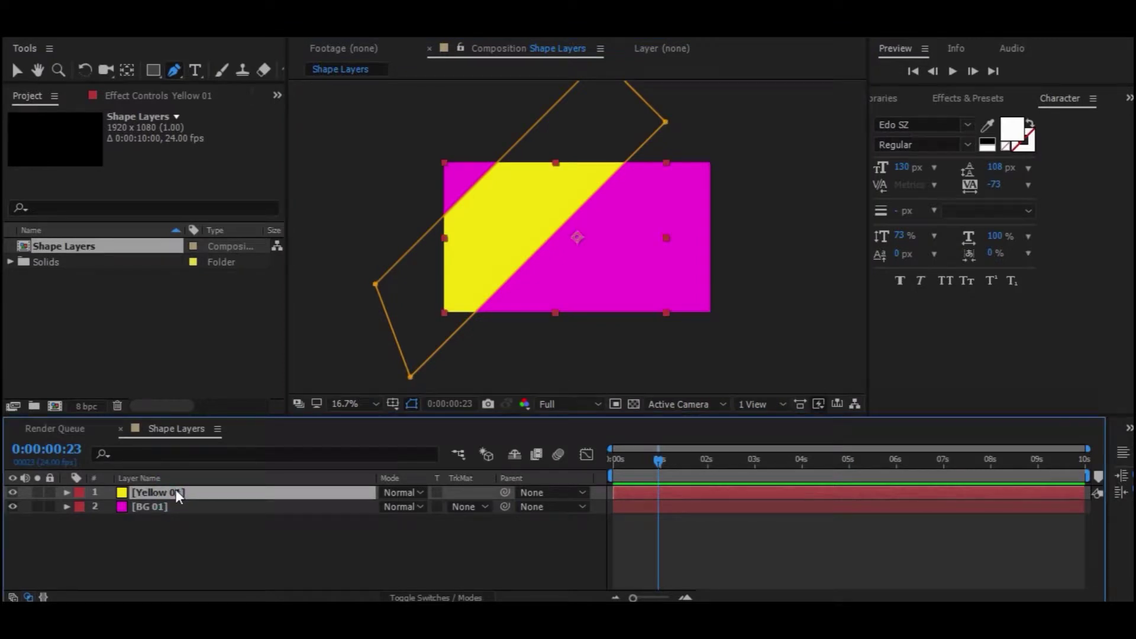
click(66, 493)
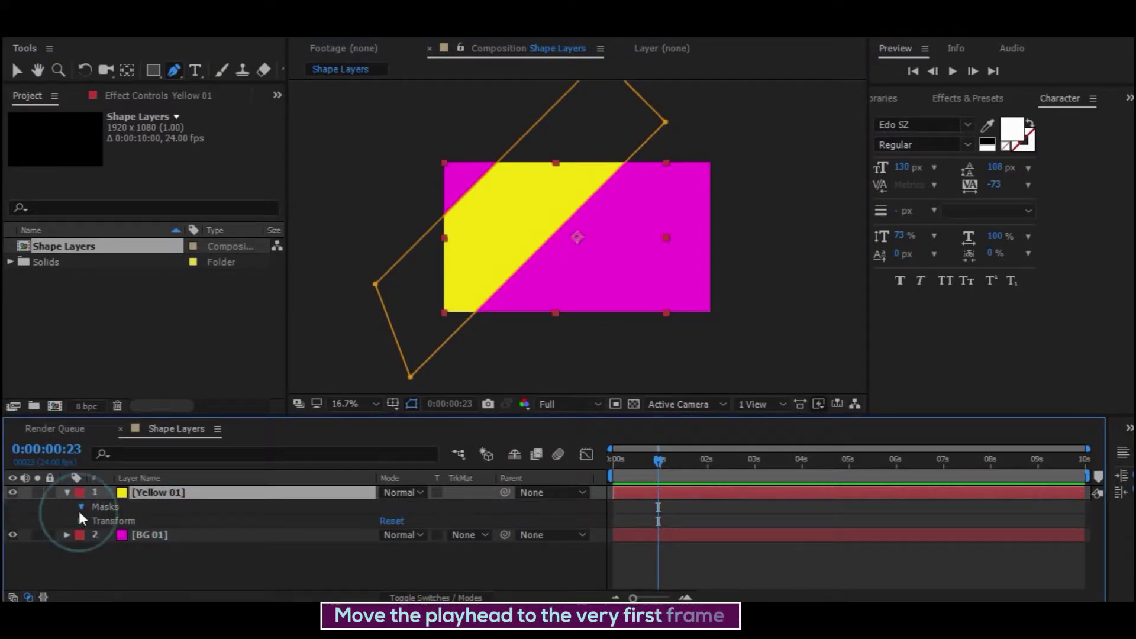
Set a Mask Path keyframe at frame 0 with the mask moved to the upper left
click(82, 507)
click(94, 522)
click(155, 536)
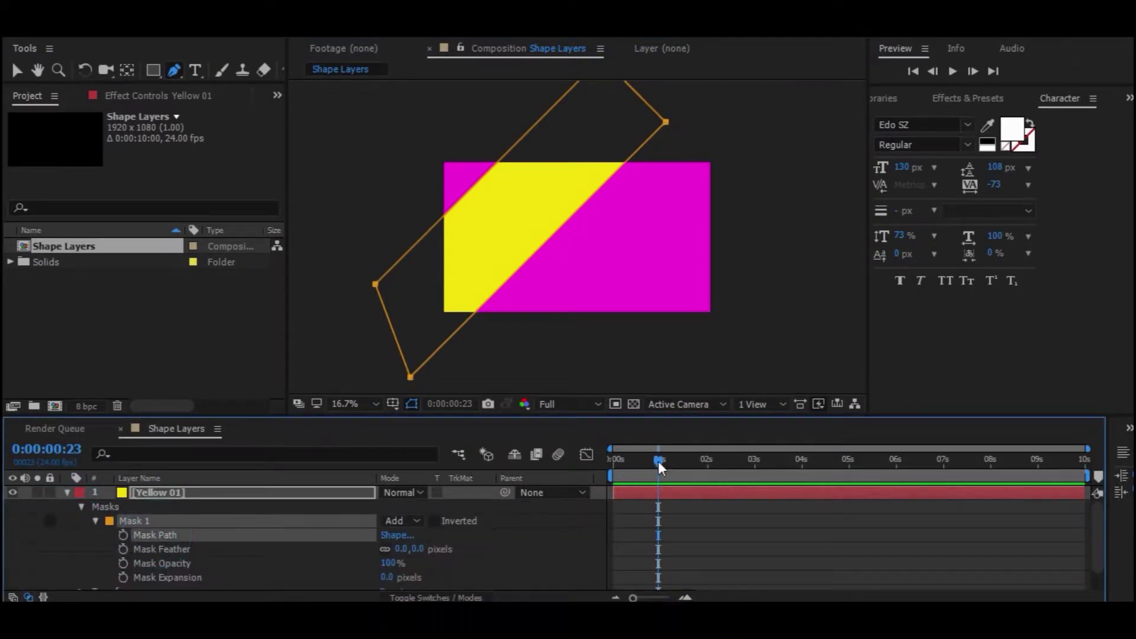
drag(658, 461, 587, 460)
click(122, 535)
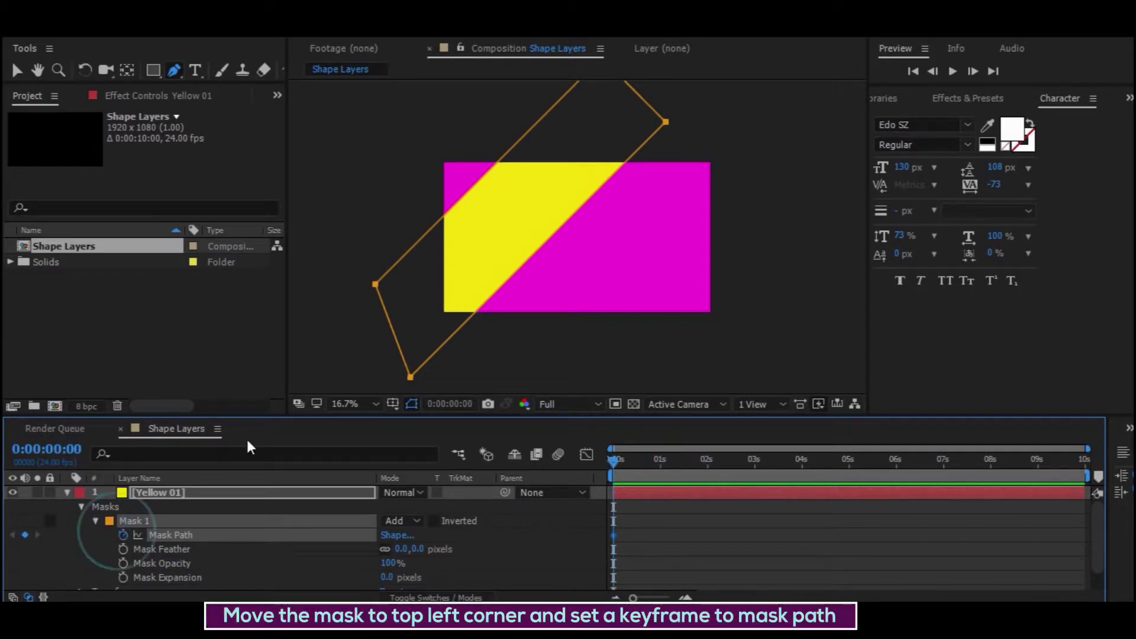
key(comma)
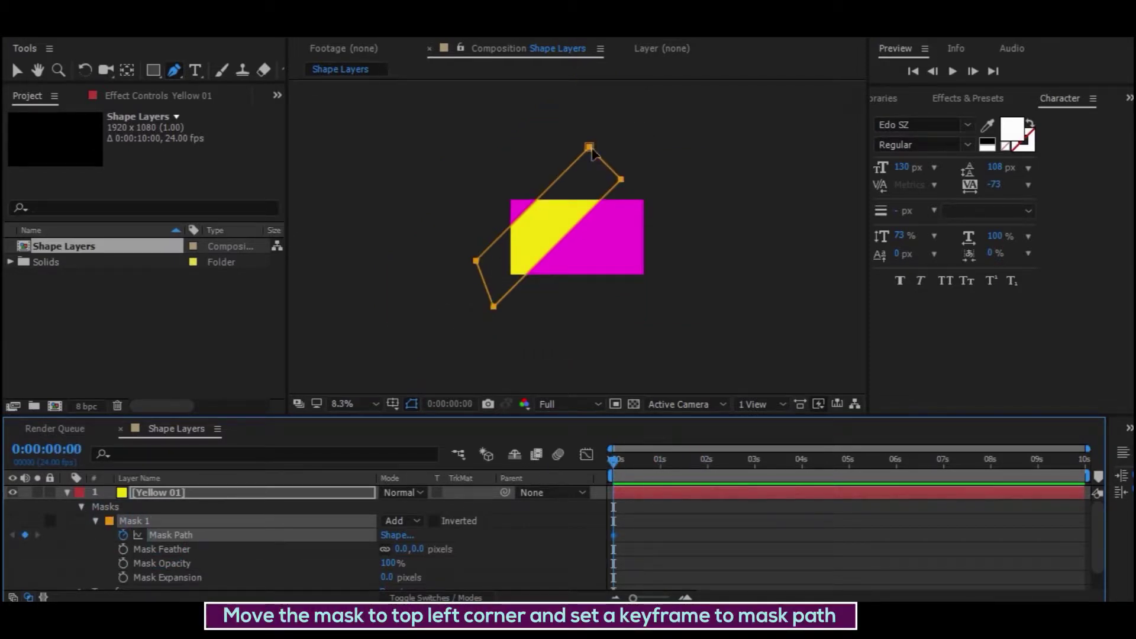
drag(593, 152, 542, 101)
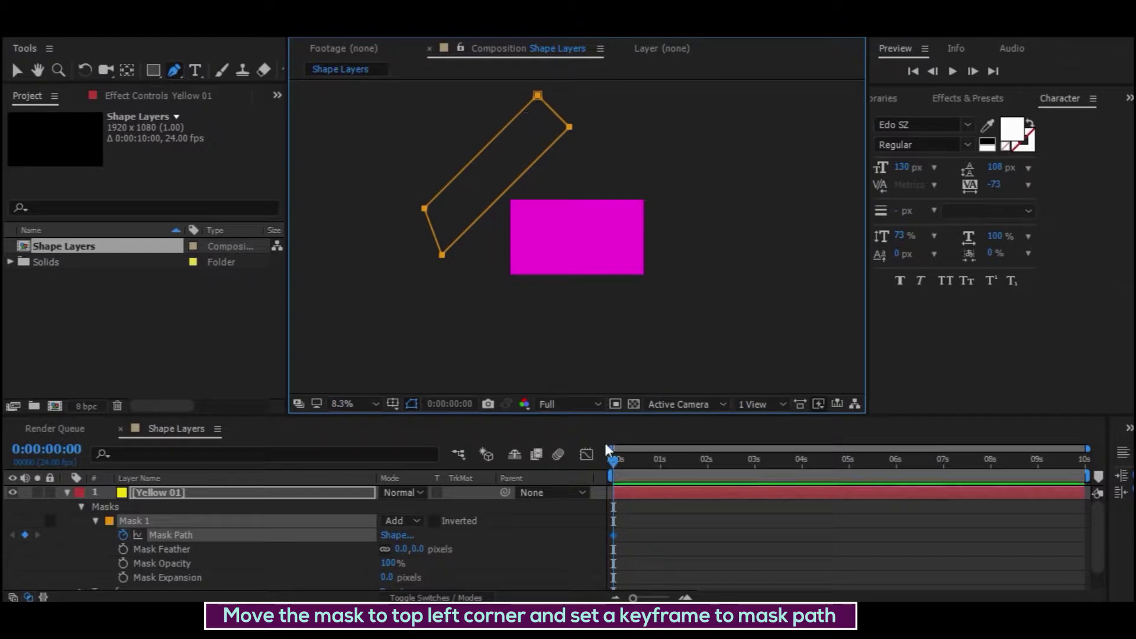
At frame 14, move the mask to the lower right and scrub to check the sweep
drag(612, 466, 641, 461)
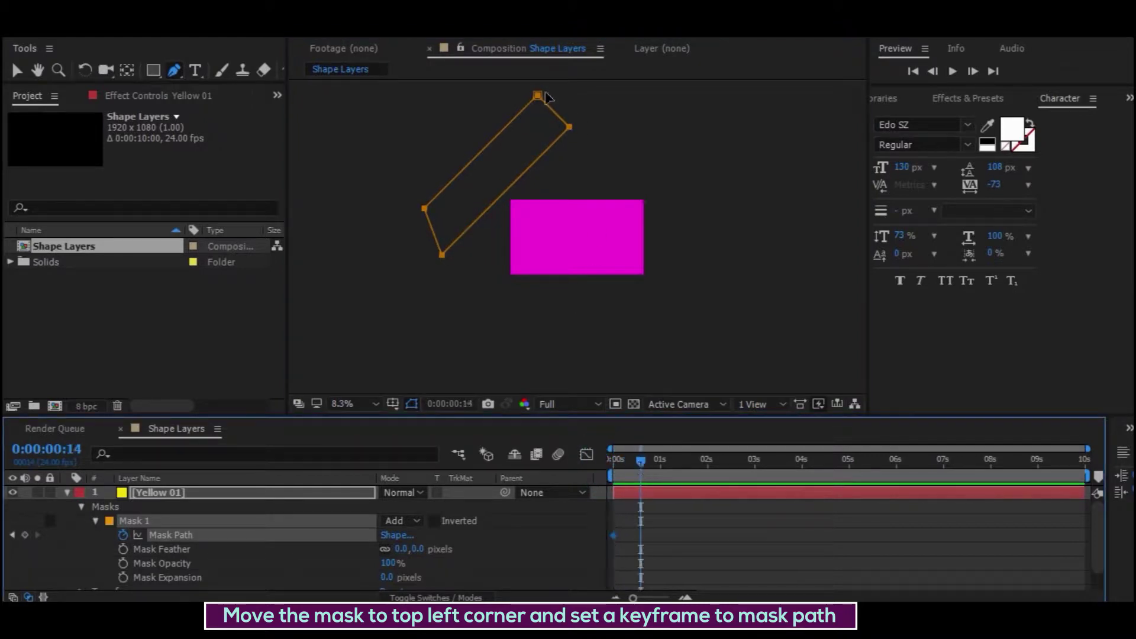
drag(540, 101, 712, 229)
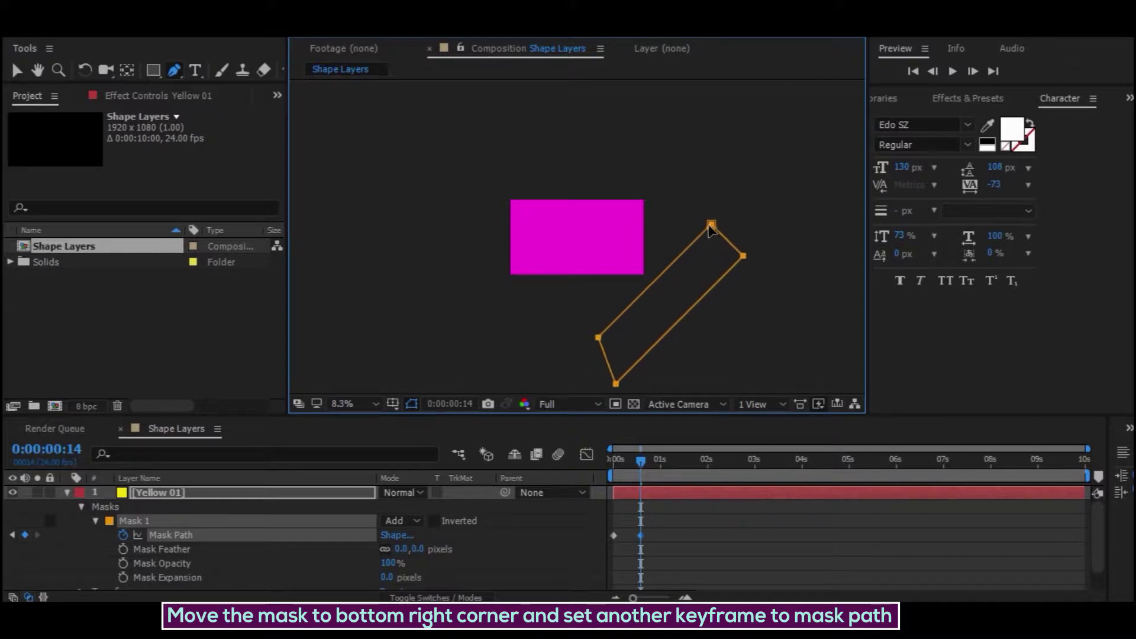
drag(641, 461, 614, 460)
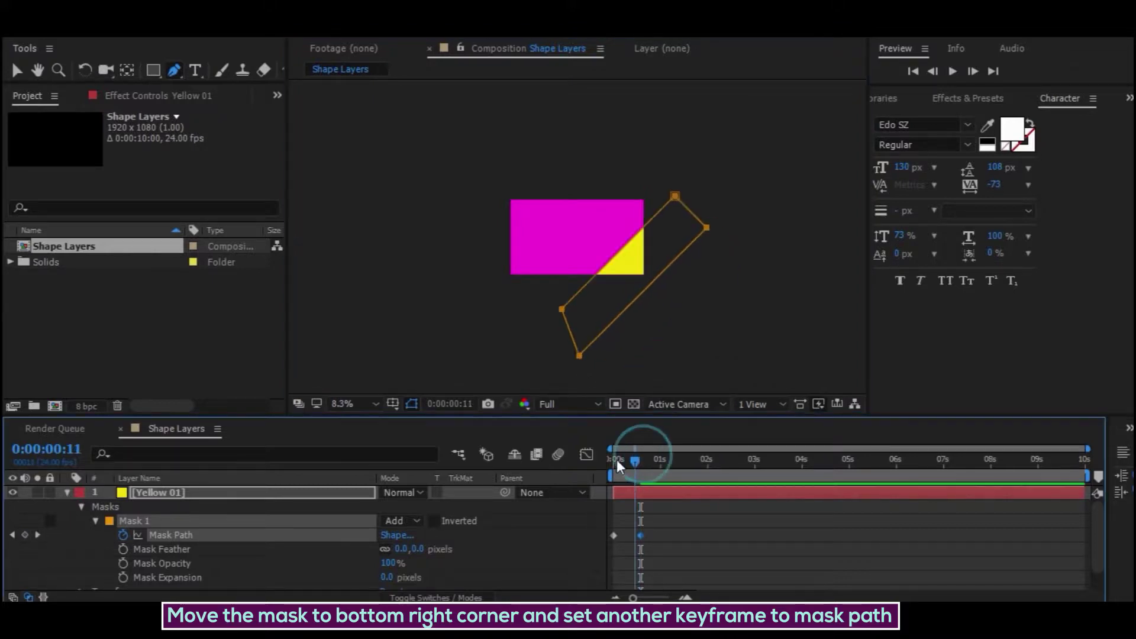
drag(678, 516, 602, 549)
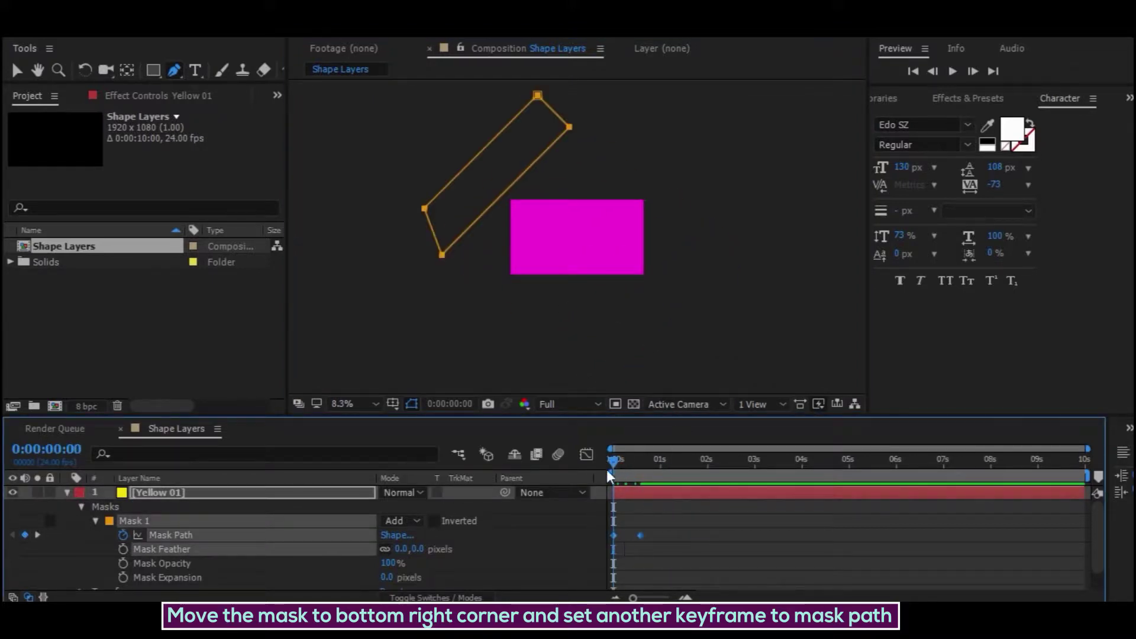
drag(616, 460, 640, 461)
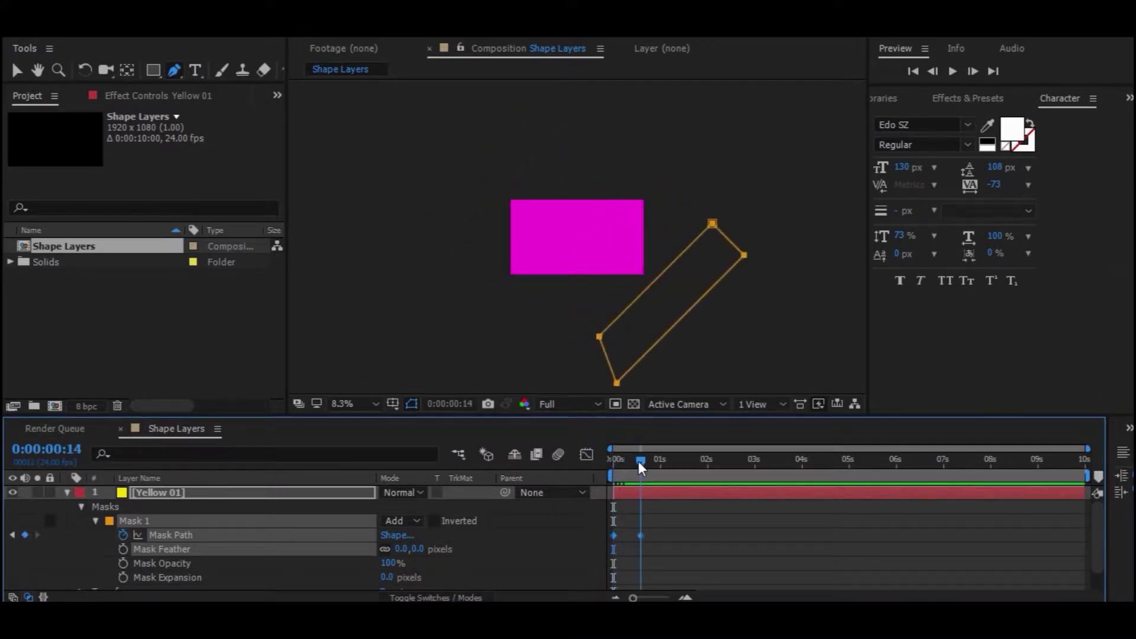
click(657, 518)
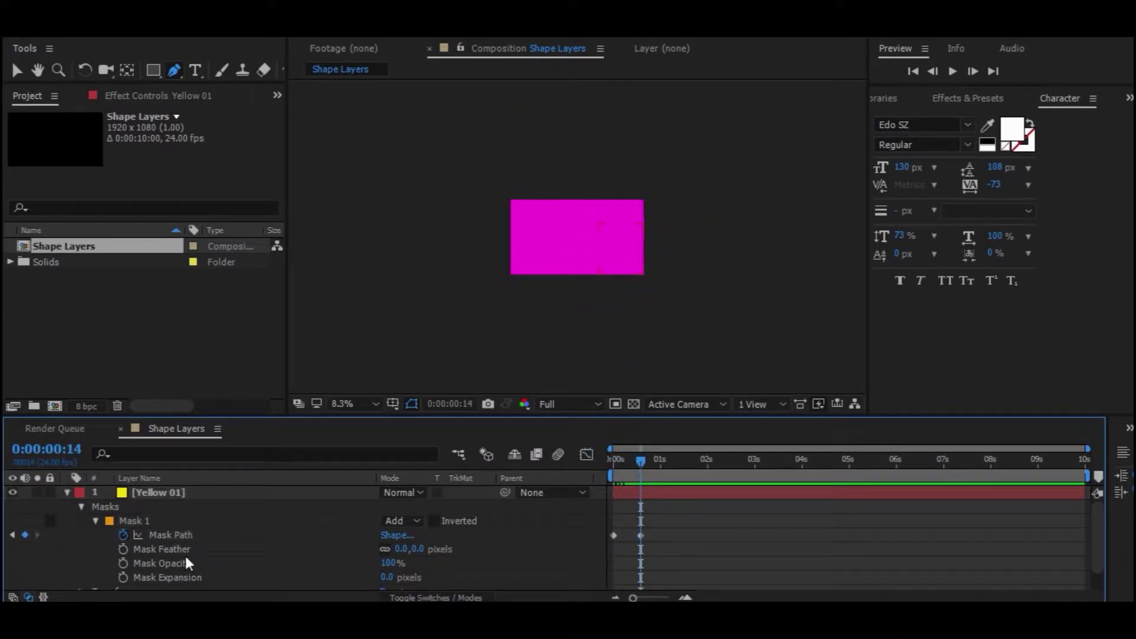
Select the end Mask Path keyframe and pull the mask's right-side vertices inward
click(188, 536)
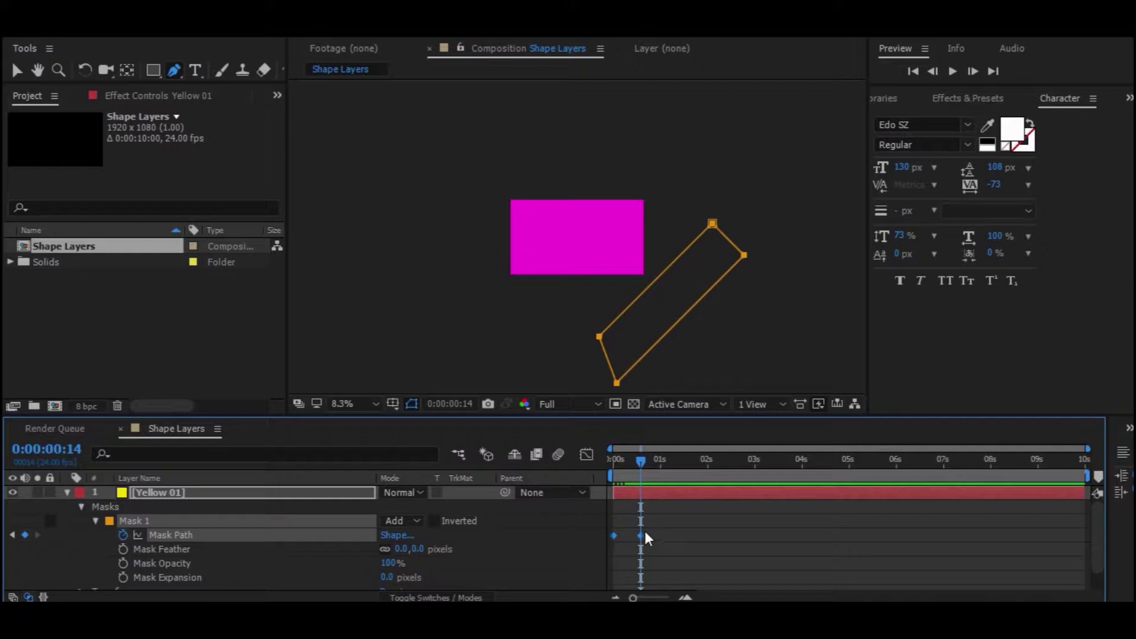
scroll(624, 531, up, 2)
click(692, 508)
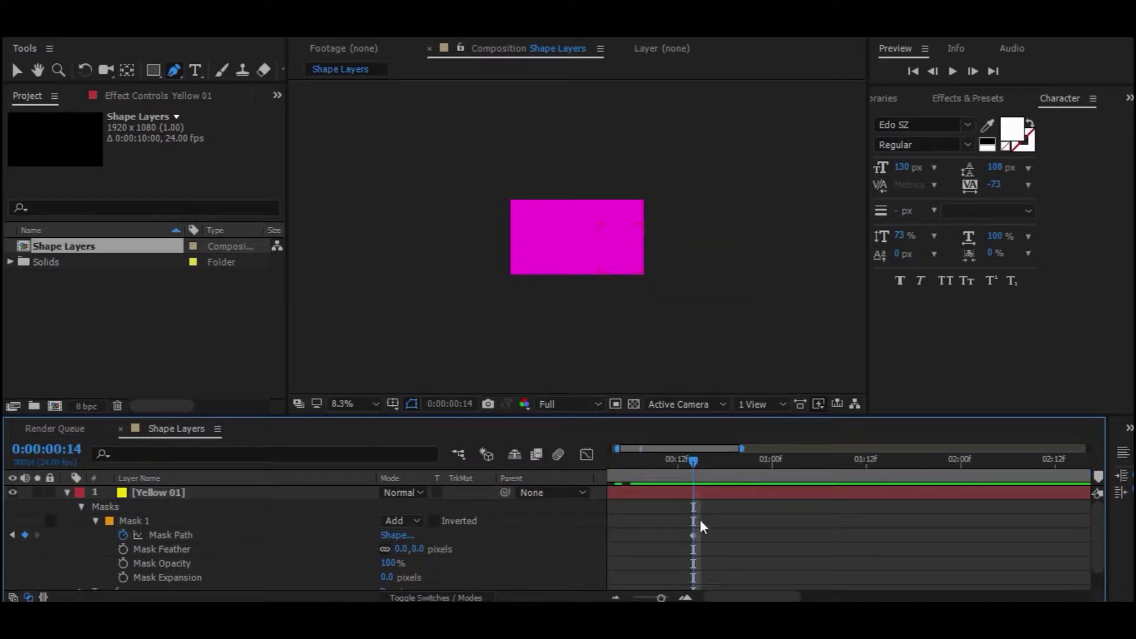
scroll(701, 521, up, 2)
click(688, 534)
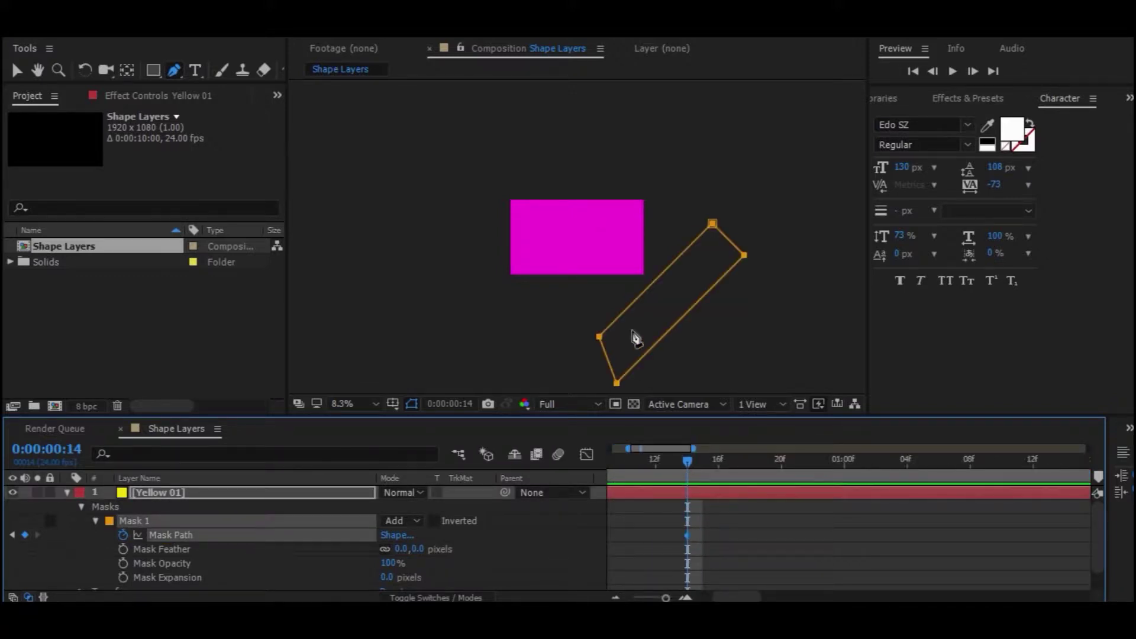
click(598, 340)
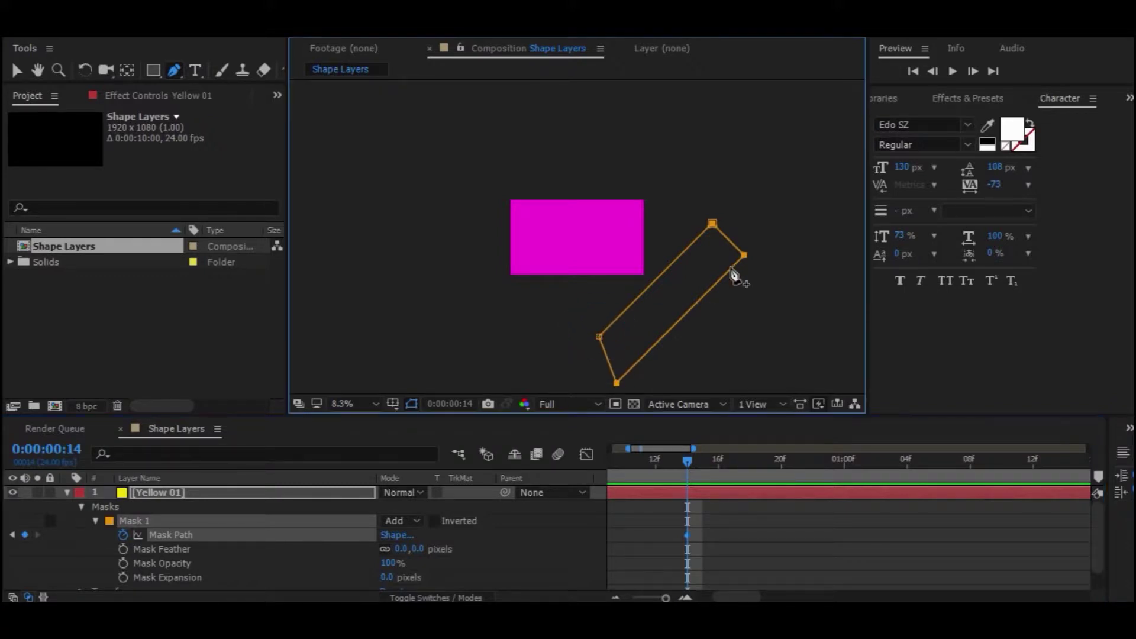
click(713, 225)
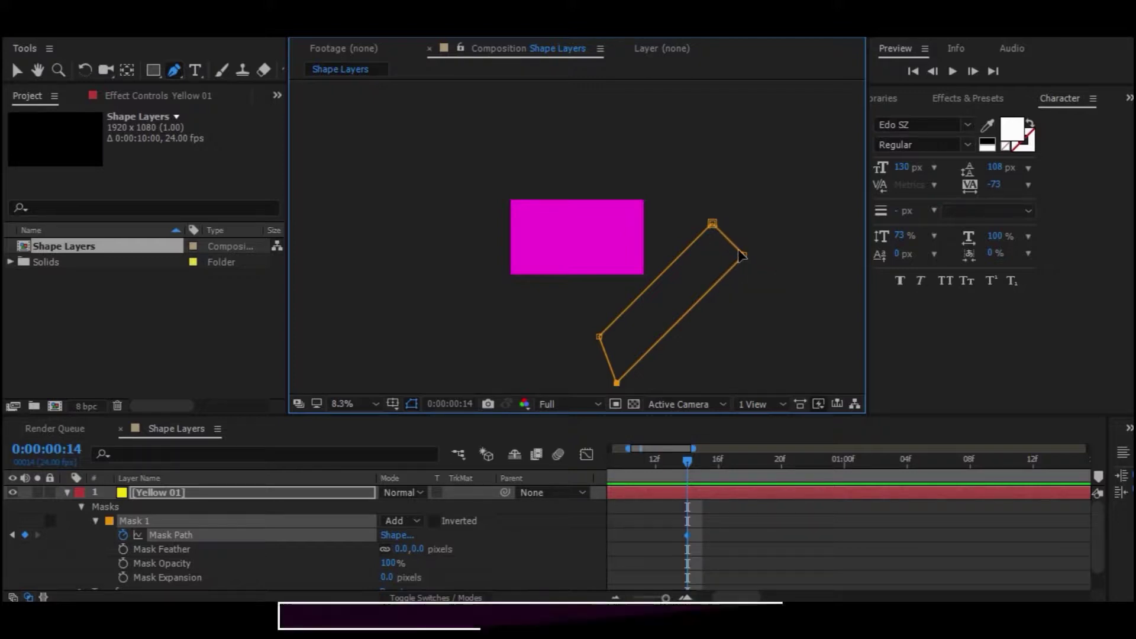
click(745, 256)
drag(744, 256, 734, 235)
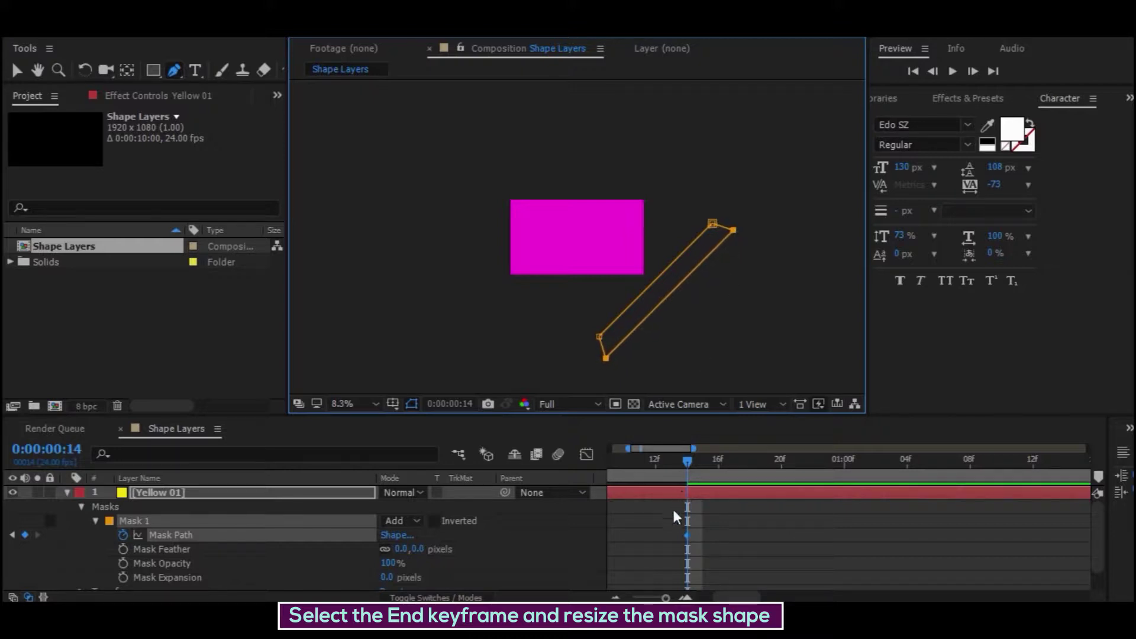
Narrow the end-keyframe mask further into a thin stripe and preview the sweep
key(minus)
click(660, 461)
mouse_move(658, 460)
mouse_down()
mouse_move(626, 460)
mouse_move(666, 470)
mouse_up()
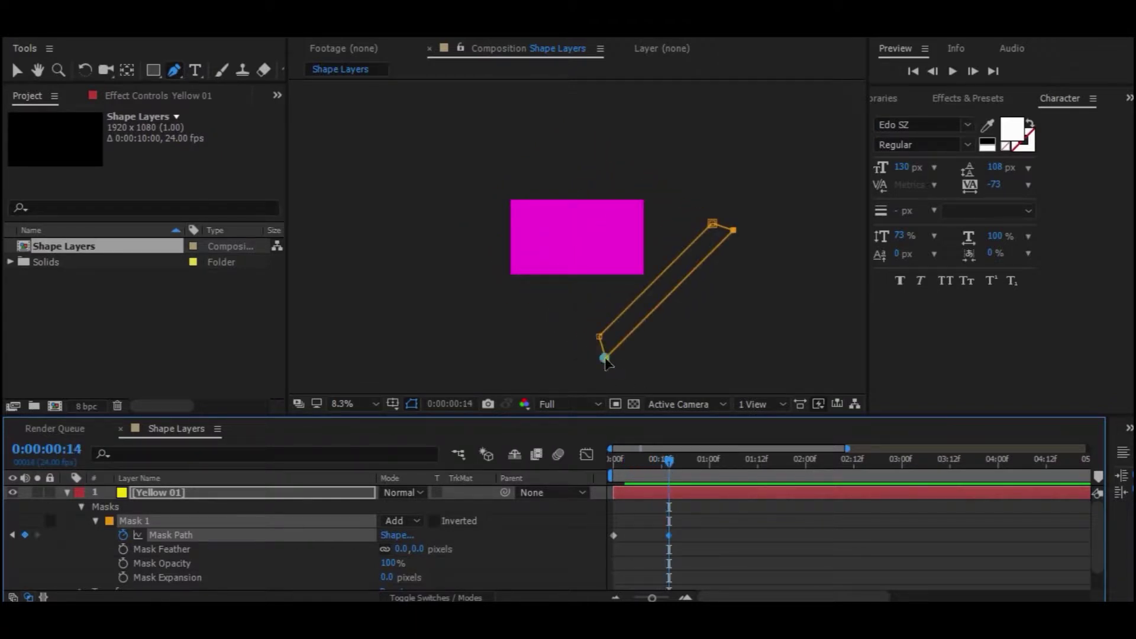
drag(605, 360, 599, 349)
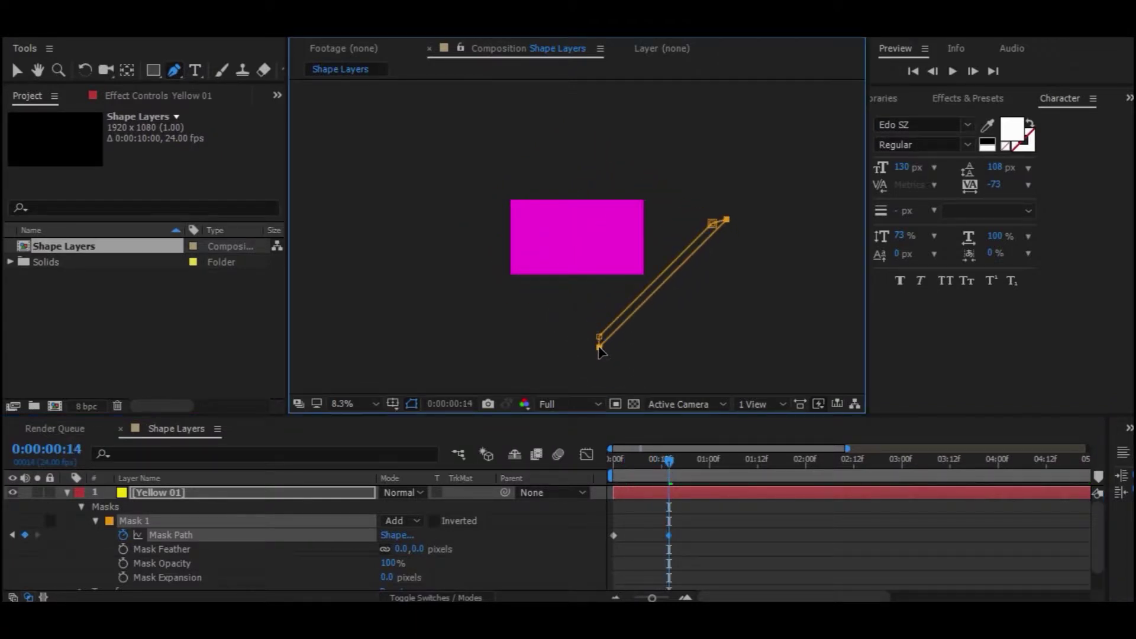
mouse_move(667, 459)
mouse_down()
mouse_move(616, 460)
mouse_move(656, 467)
mouse_up()
key(space)
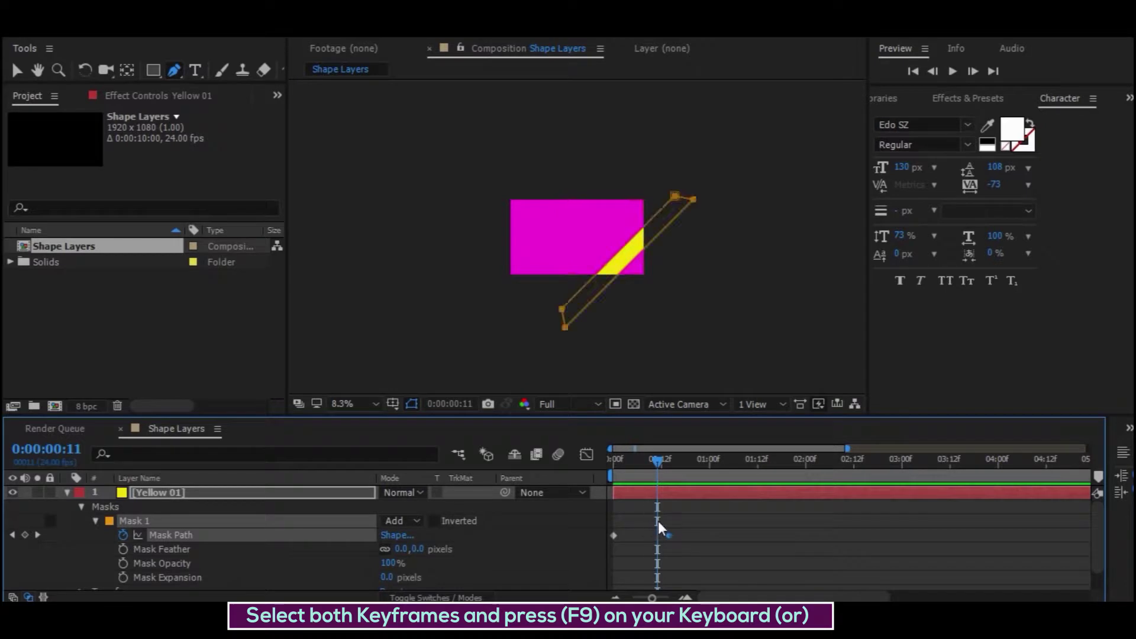
Apply Easy Ease to both Mask Path keyframes and reshape the speed curve for a fast start, slow finish
drag(659, 522, 574, 567)
right_click(669, 537)
mouse_move(738, 524)
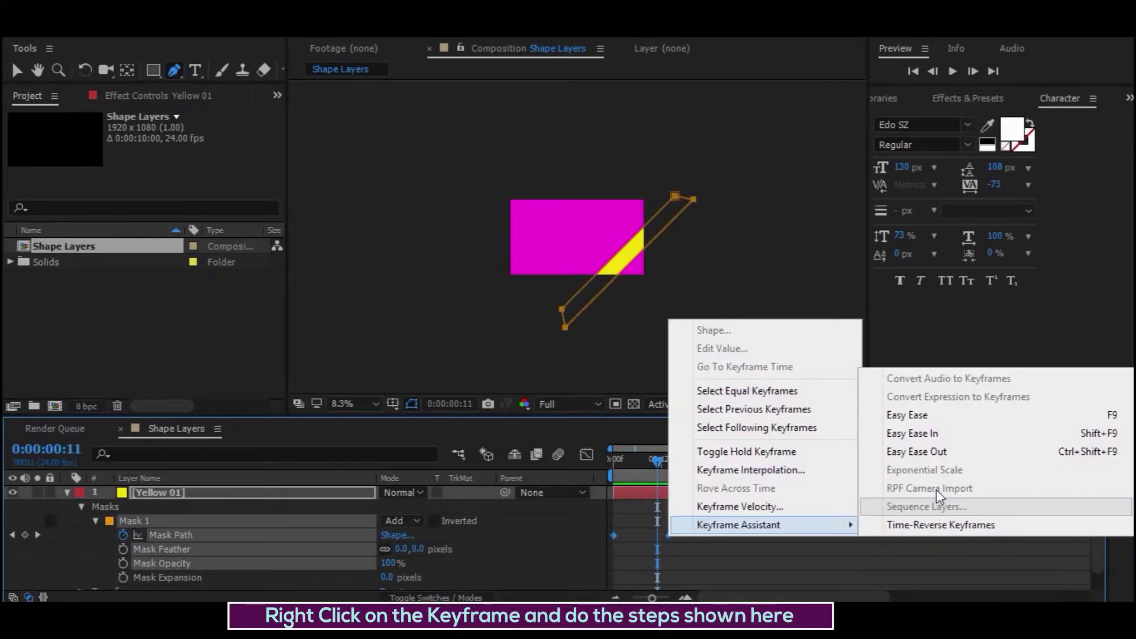
click(908, 415)
click(586, 455)
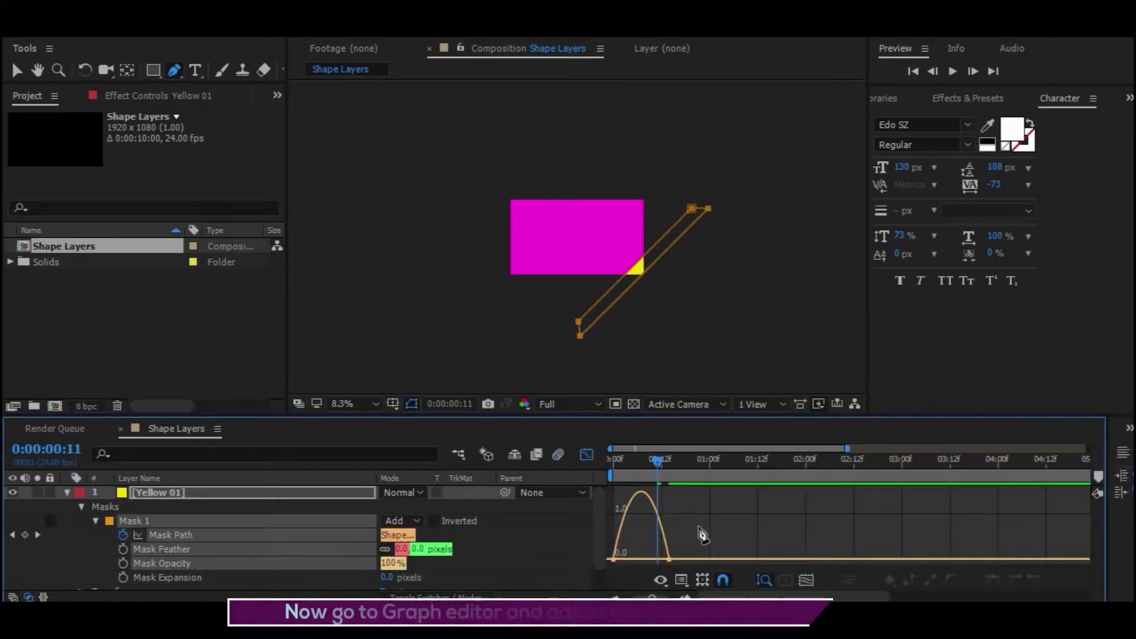
drag(702, 535, 574, 590)
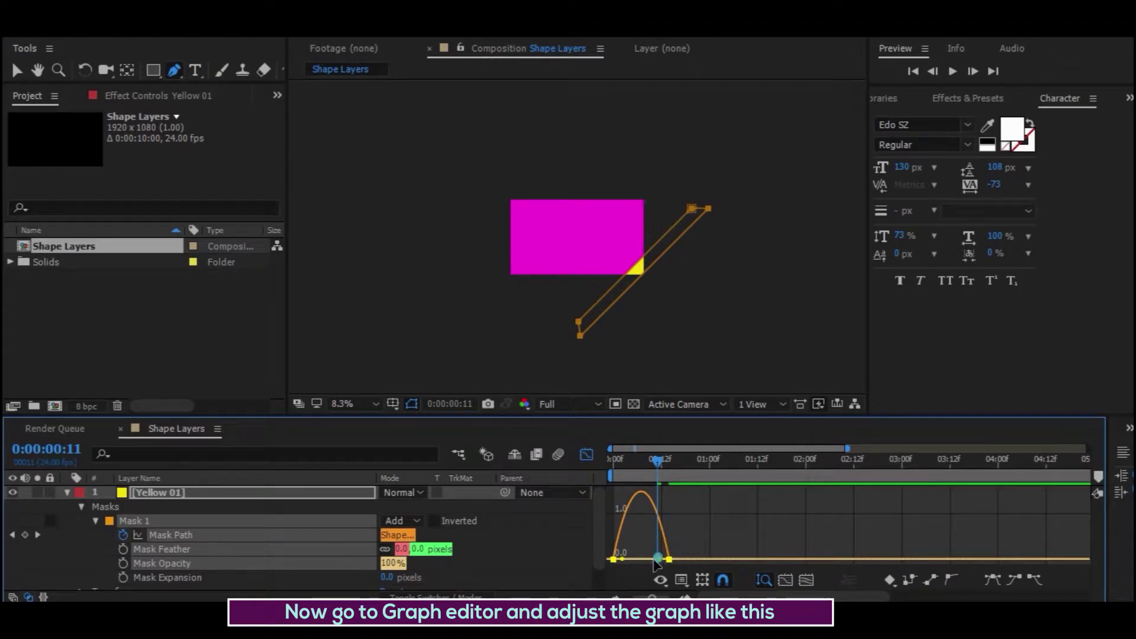
drag(656, 561, 633, 561)
key(space)
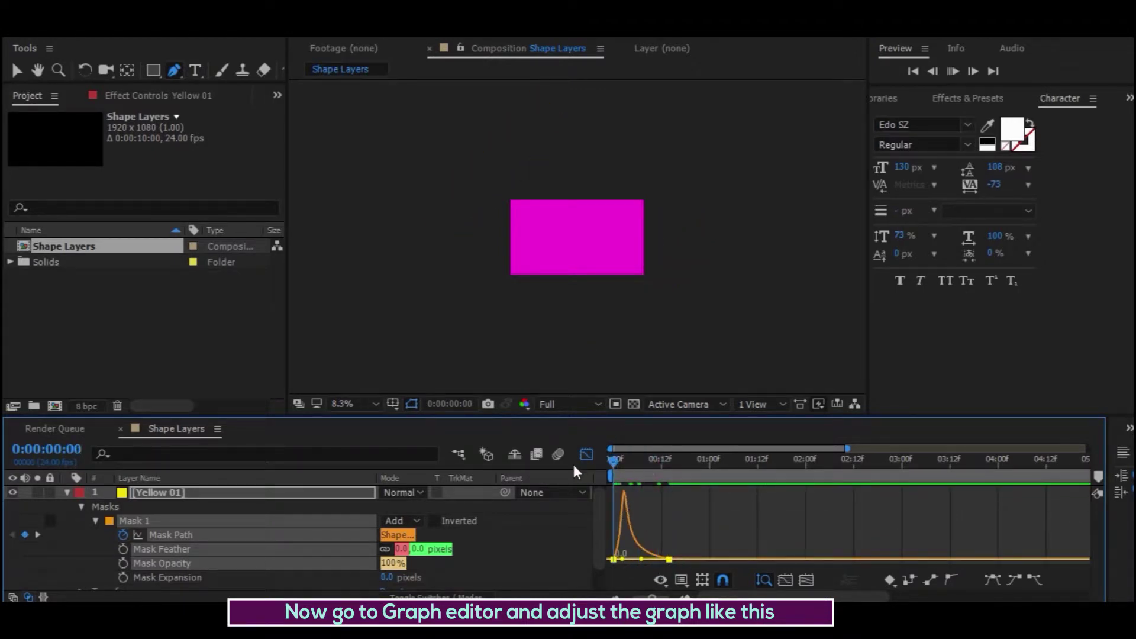
Move the end Mask Path keyframe later to 1:01 and preview the retimed sweep
click(586, 454)
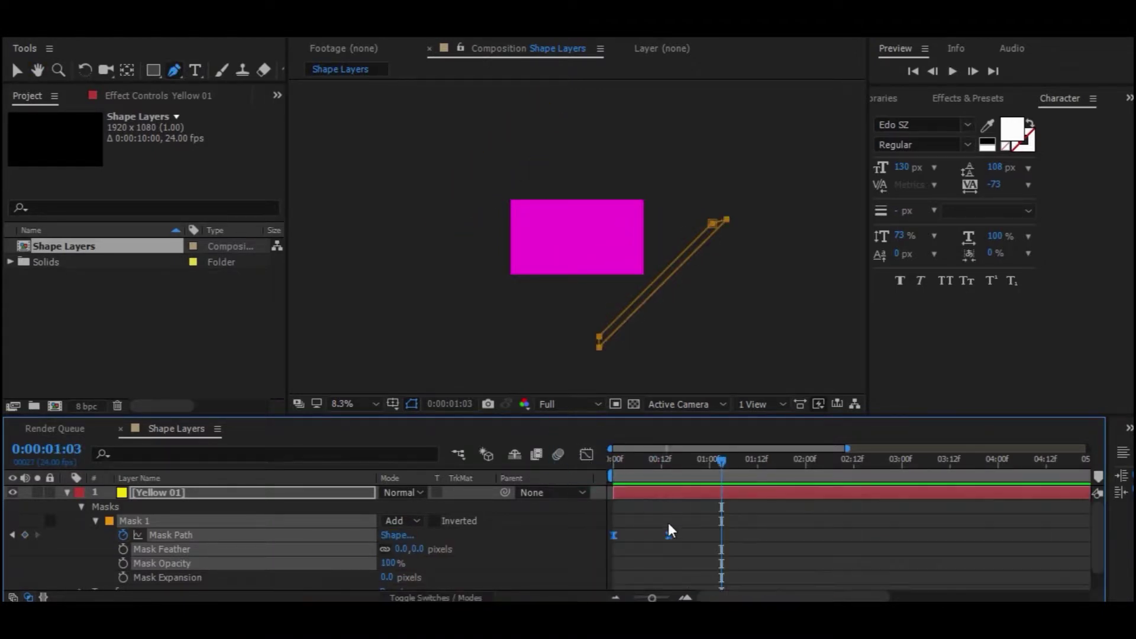
drag(669, 535, 665, 537)
click(17, 70)
click(650, 528)
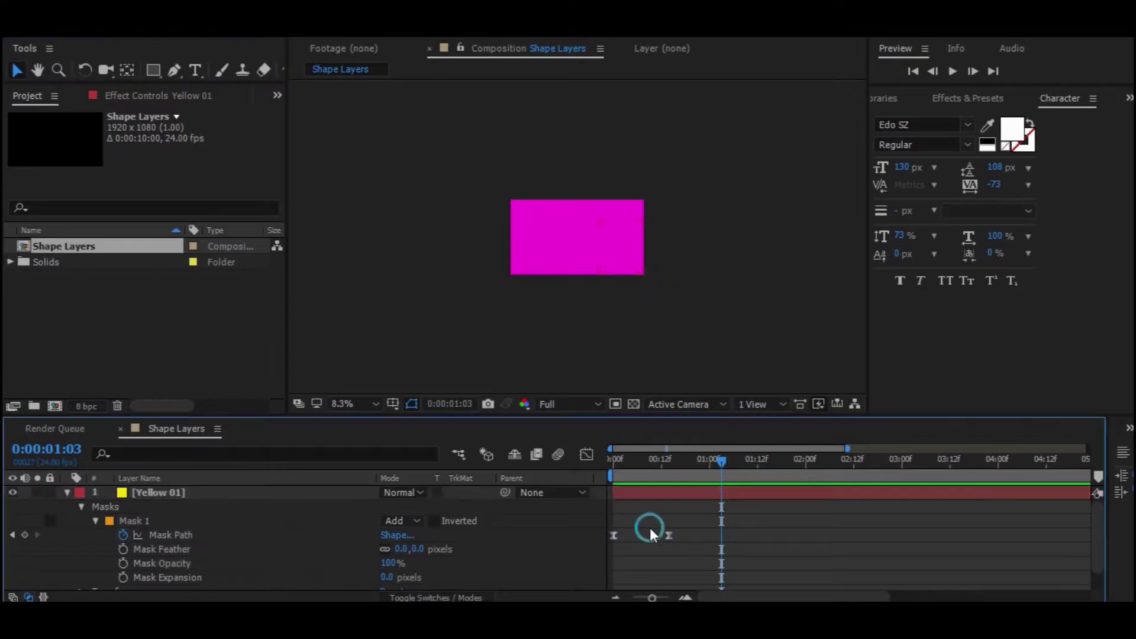
click(670, 531)
click(670, 535)
drag(666, 533, 713, 534)
mouse_move(690, 461)
mouse_down()
mouse_move(580, 467)
mouse_move(653, 481)
mouse_up()
key(space)
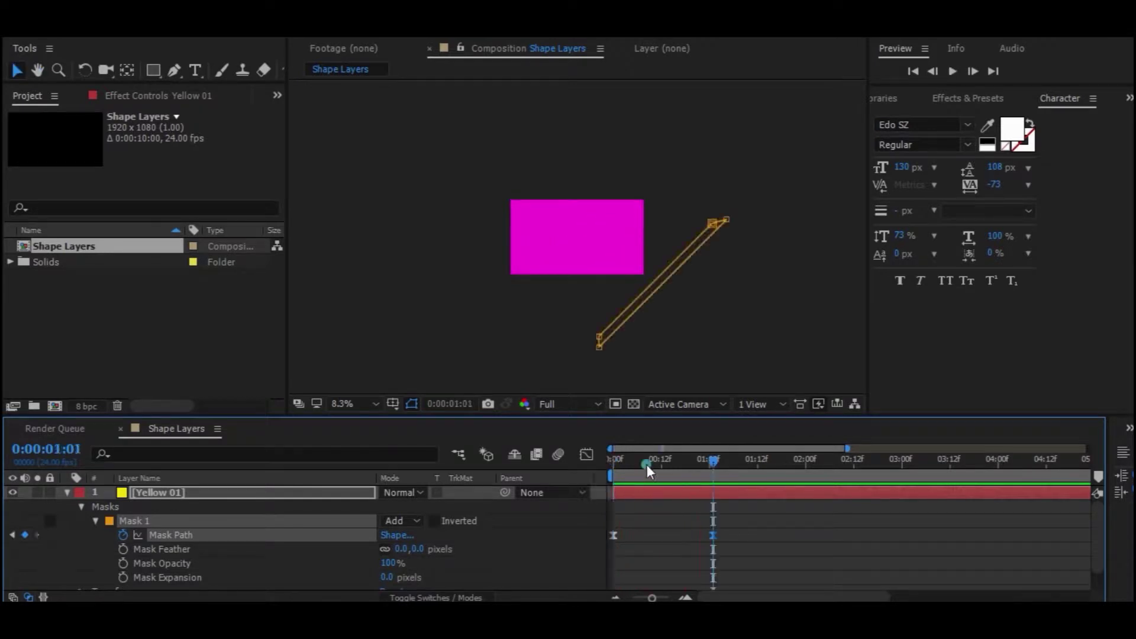
Duplicate the Yellow 01 layer from the Edit menu and begin renaming the copy
click(66, 492)
click(195, 489)
right_click(195, 489)
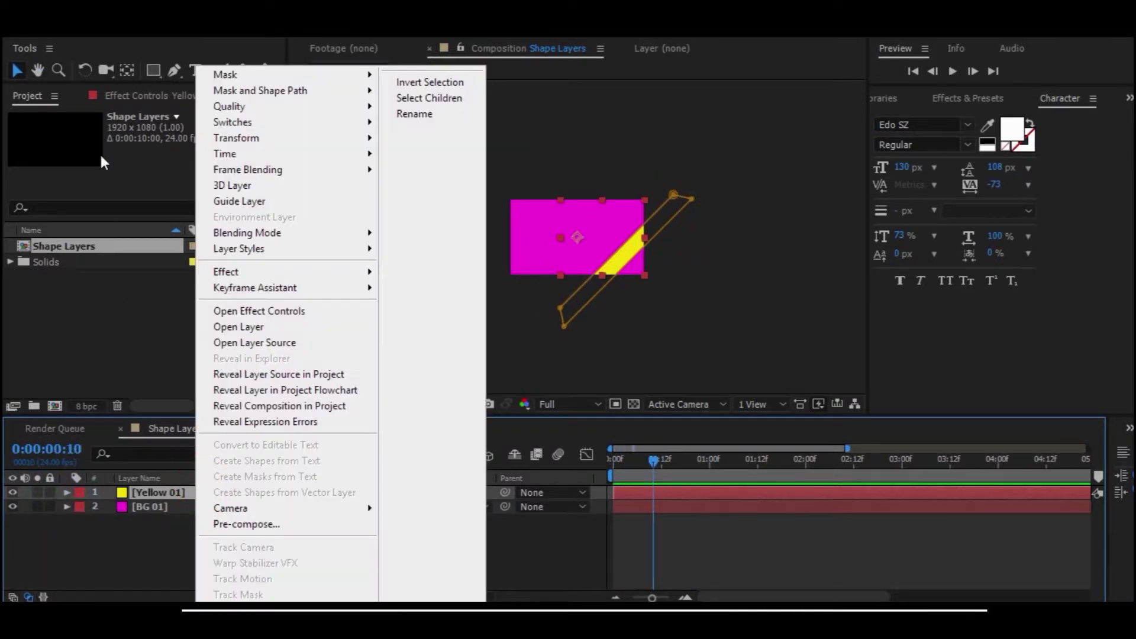
click(148, 510)
click(165, 495)
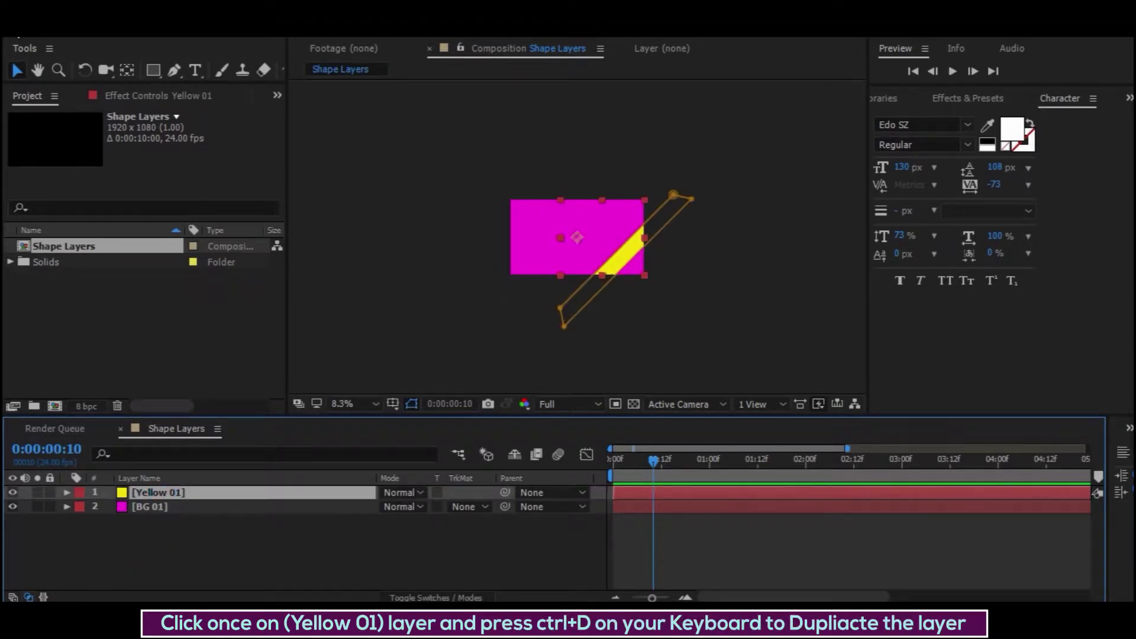
click(13, 27)
click(13, 26)
click(40, 27)
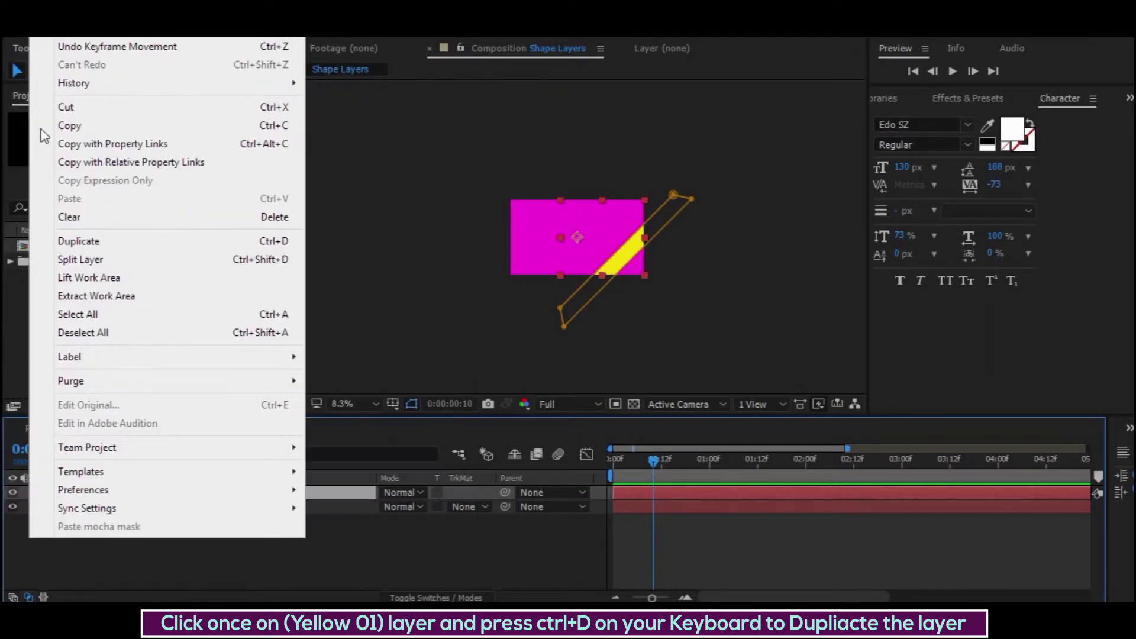
click(72, 233)
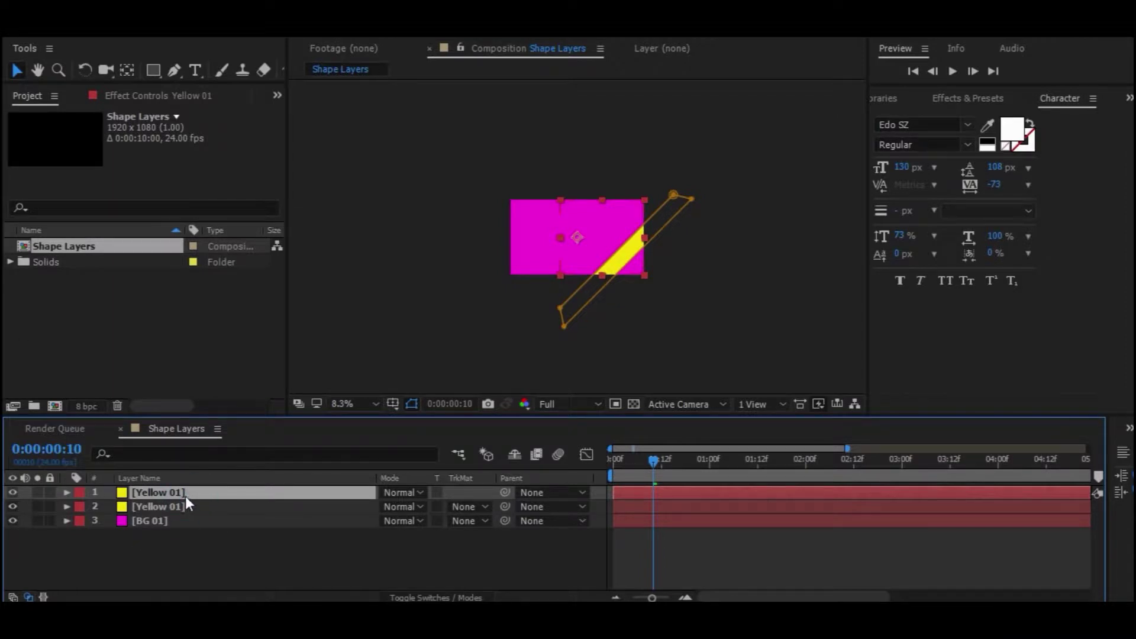
key(Return)
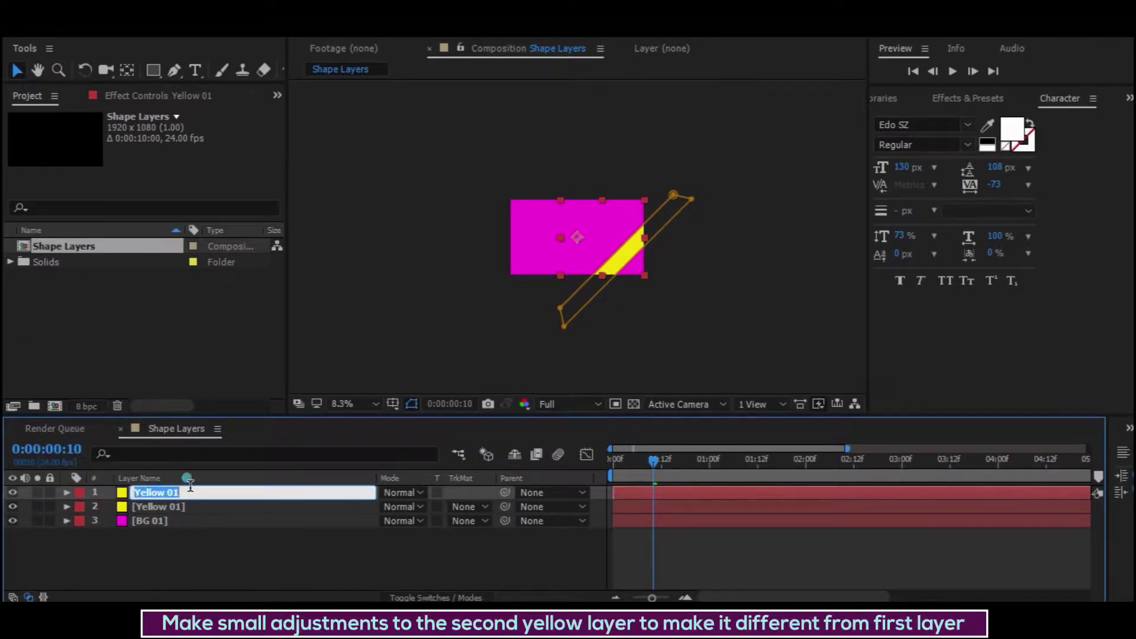
Name the copy Yellow 02 and expand its Mask 1 Mask Path property
click(191, 486)
key(Return)
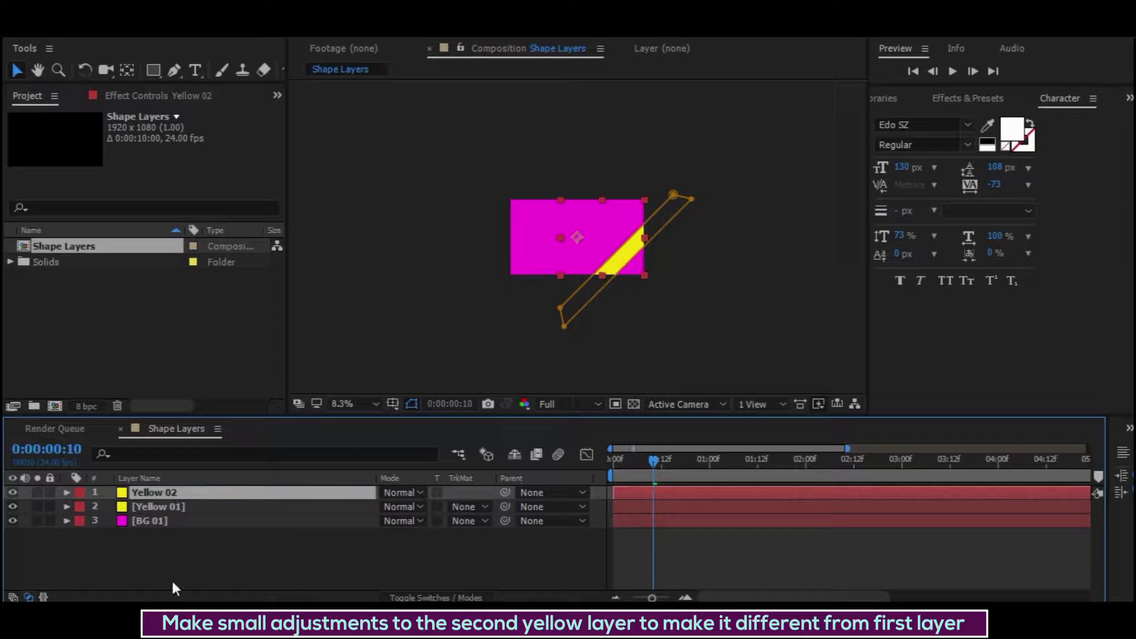
click(629, 460)
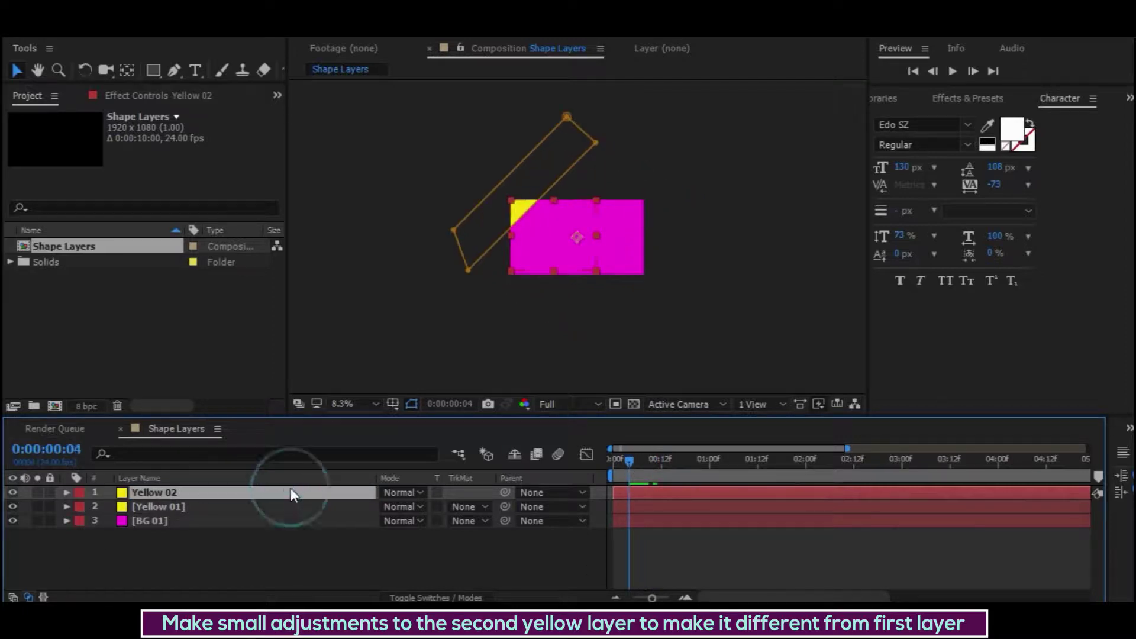
click(66, 492)
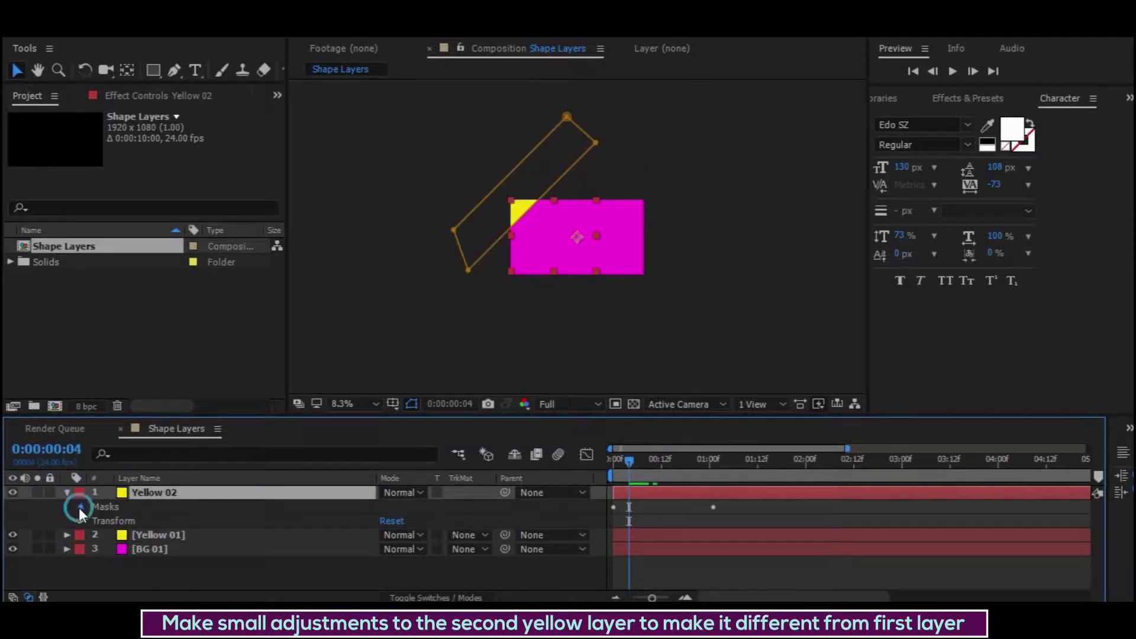
click(81, 507)
click(94, 521)
click(178, 536)
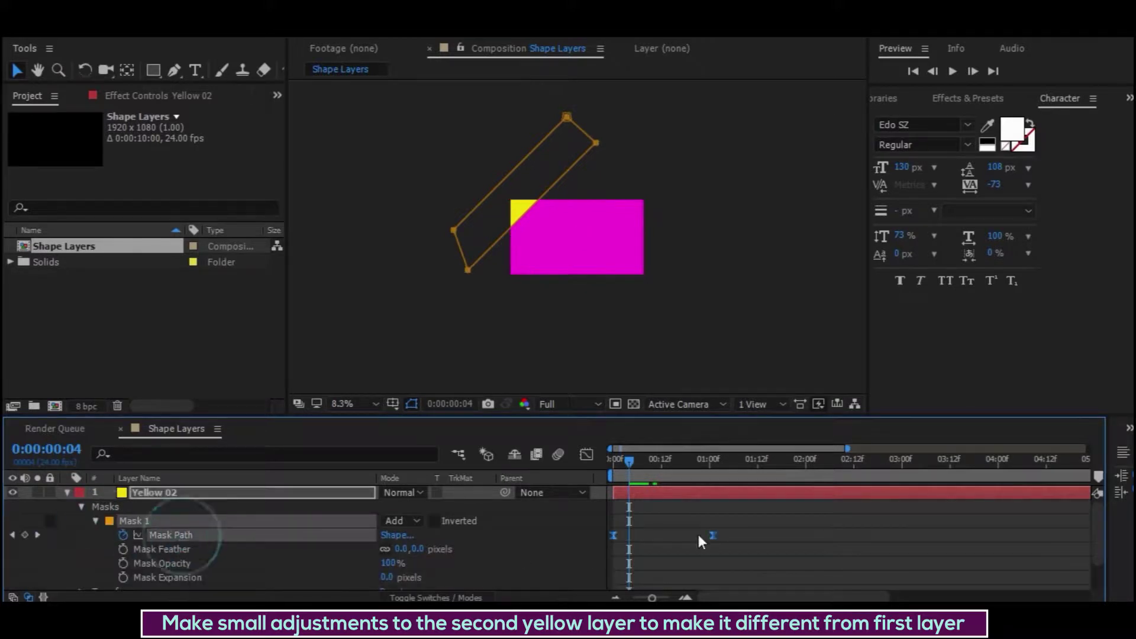
click(634, 468)
drag(652, 467, 669, 471)
Sharpen the Yellow 02 mask's speed curve into an early, tall peak and preview it
drag(724, 523, 574, 573)
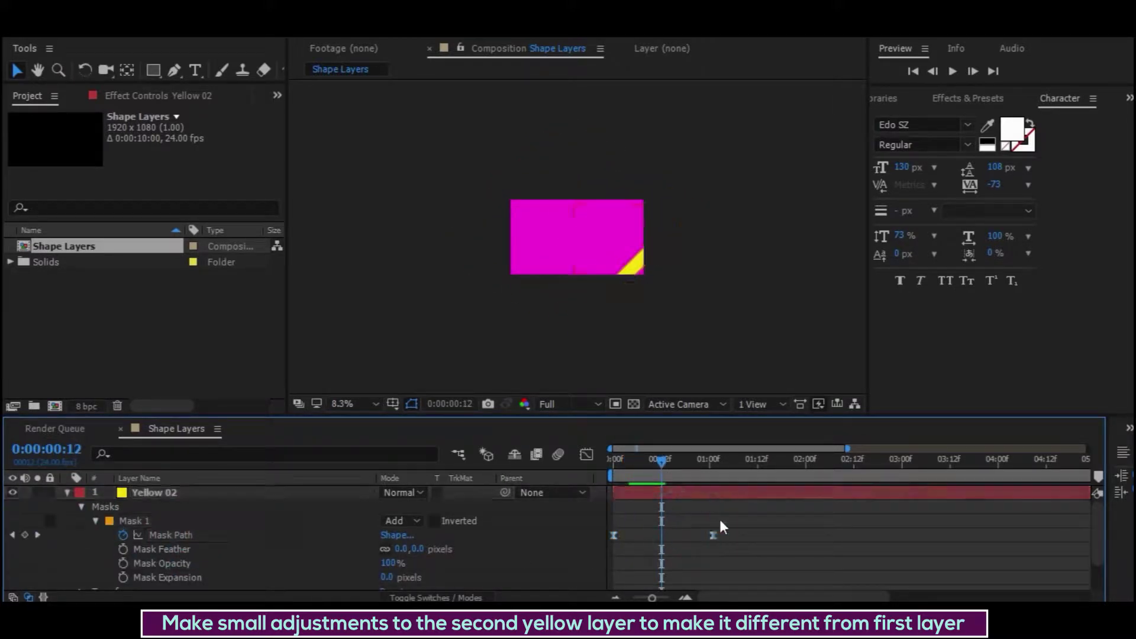
click(587, 454)
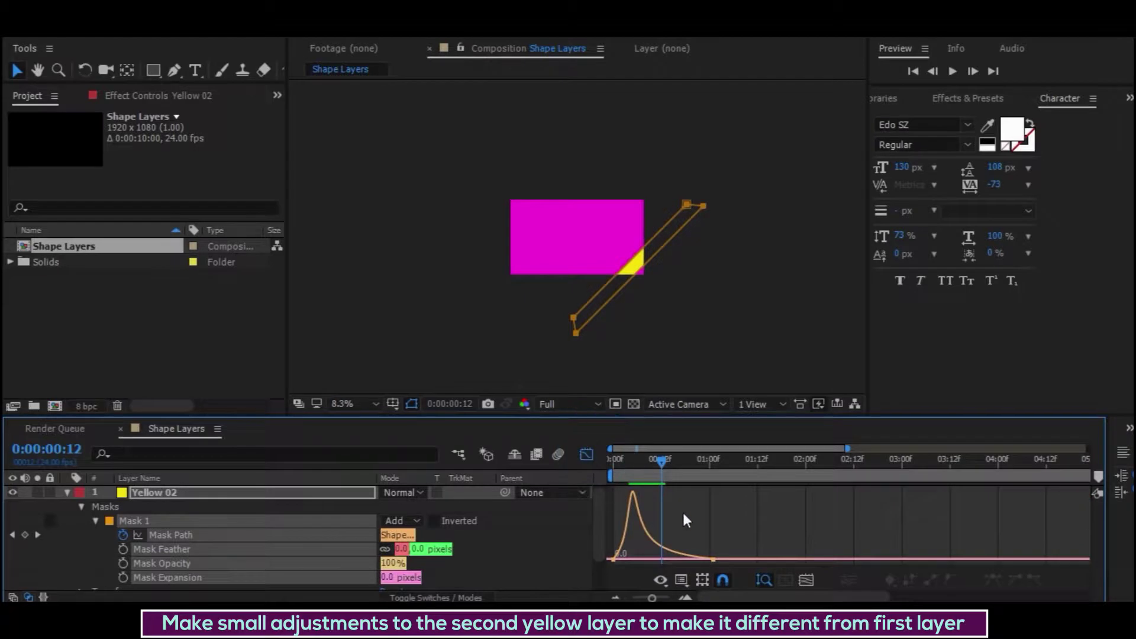
drag(627, 559, 676, 559)
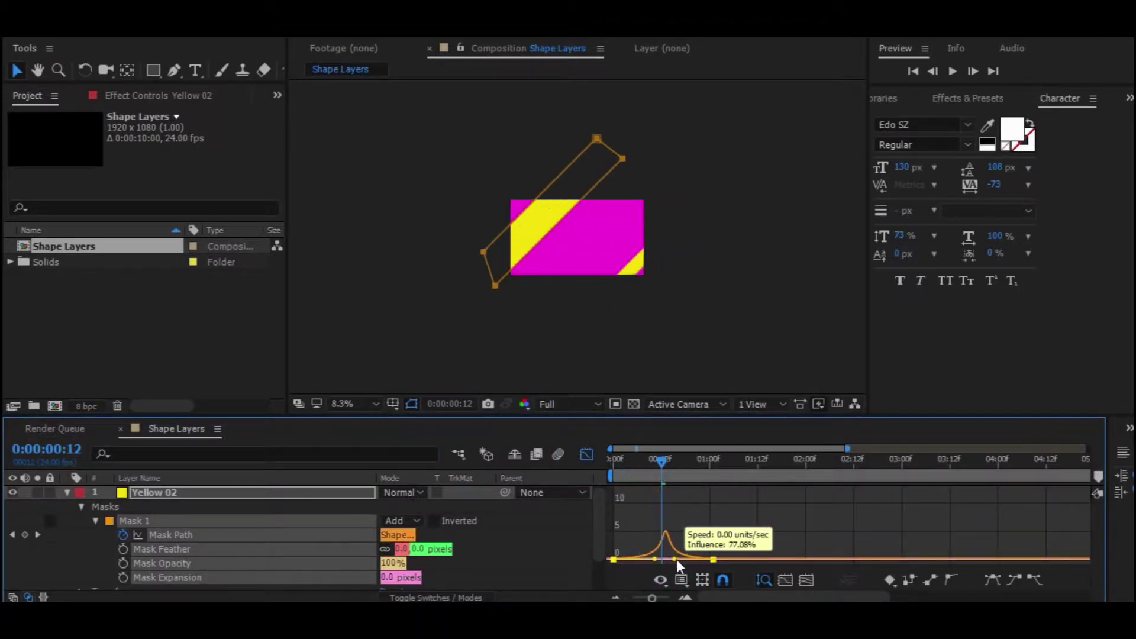
drag(660, 461, 609, 461)
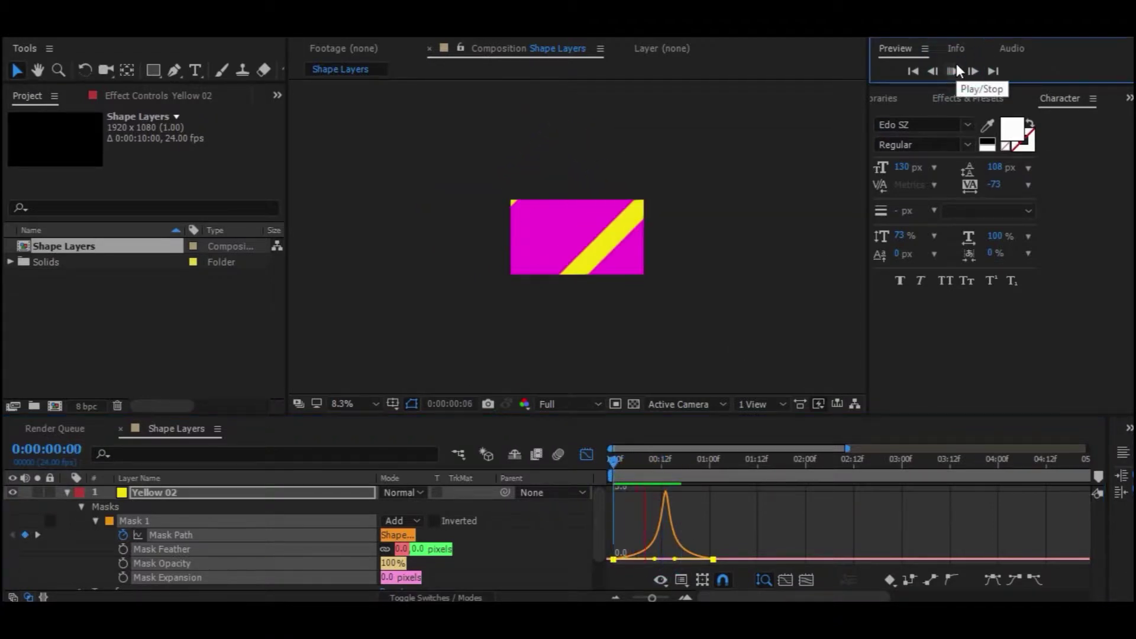
key(space)
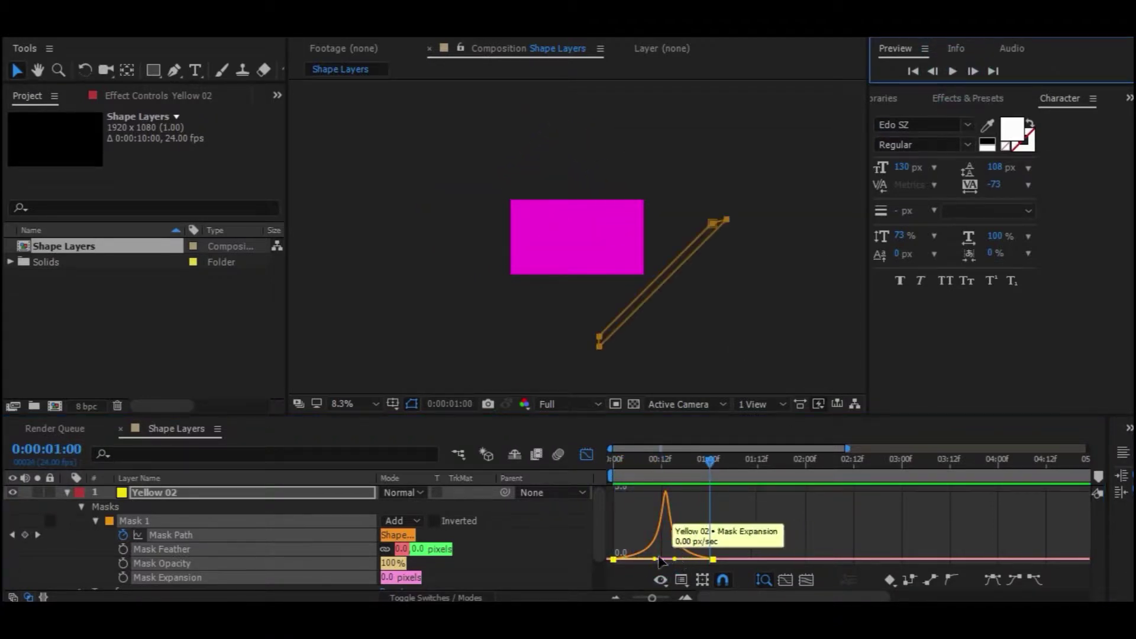
mouse_move(655, 559)
mouse_down()
mouse_move(633, 560)
mouse_move(668, 560)
mouse_up()
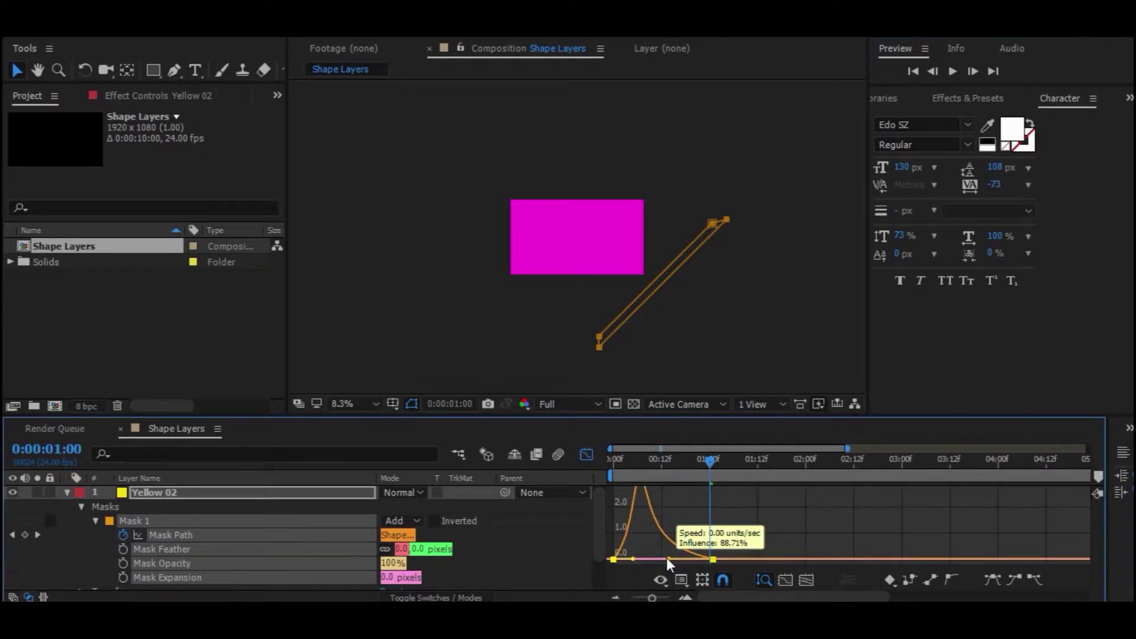
key(Home)
click(953, 73)
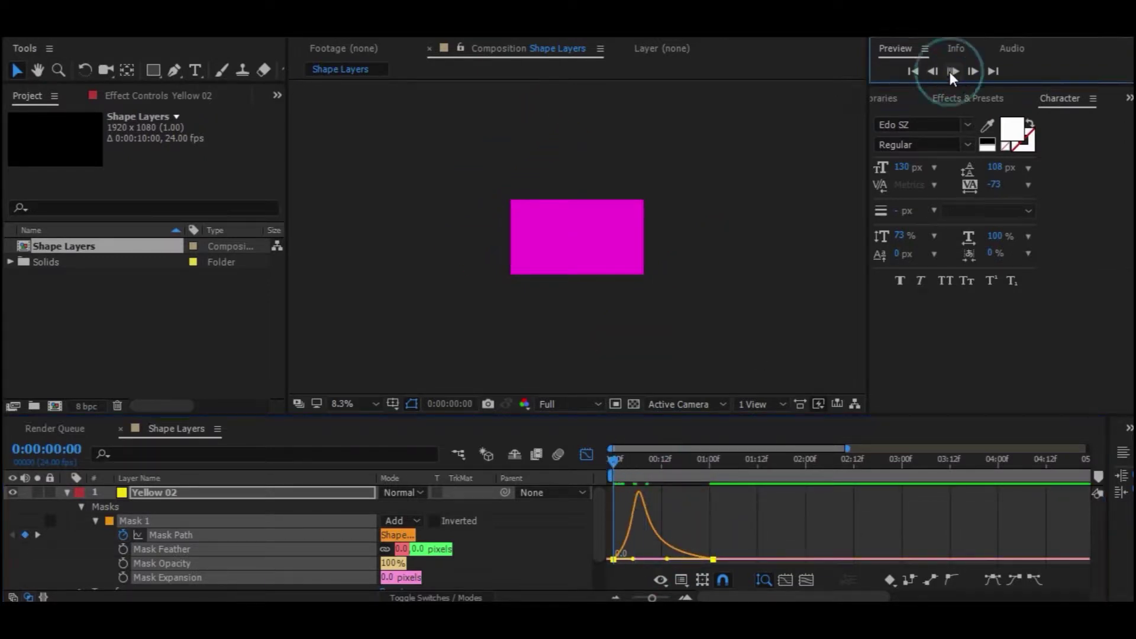
Shift the Yellow 02 layer a few frames later and play back both stripe sweeps
click(586, 454)
click(636, 489)
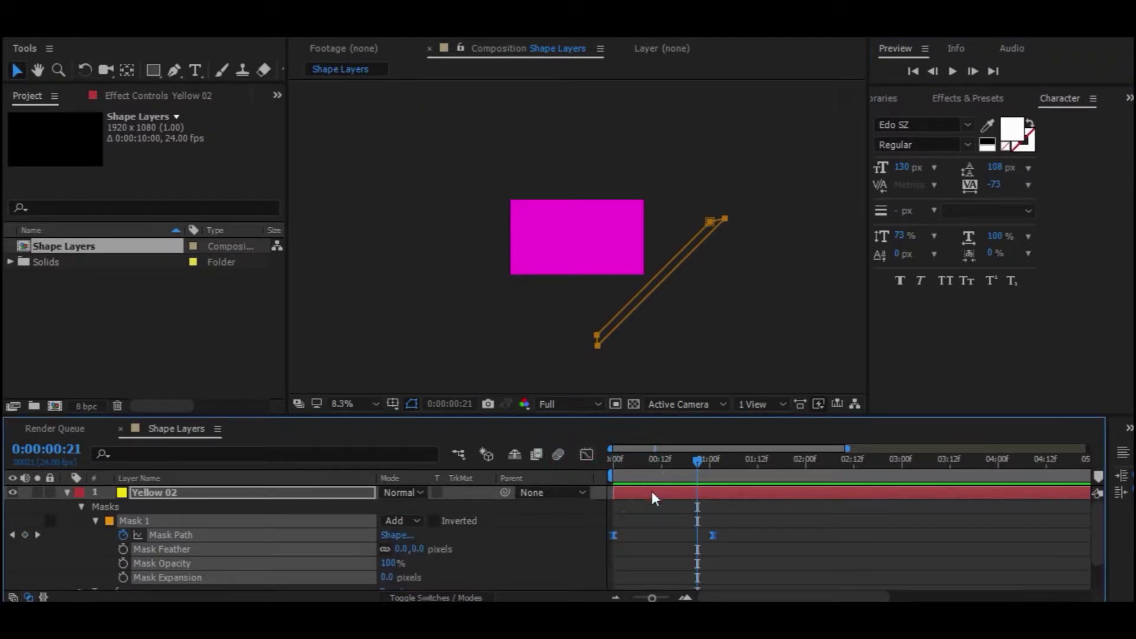
drag(653, 493, 680, 493)
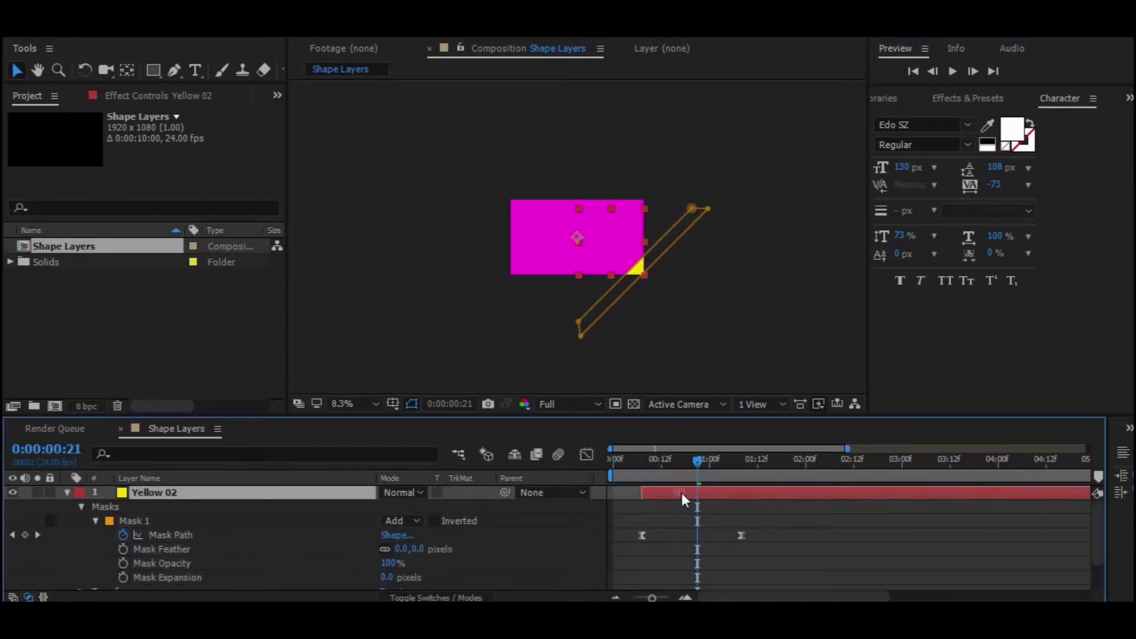
click(67, 492)
mouse_move(666, 464)
mouse_down()
mouse_move(614, 468)
mouse_move(655, 474)
mouse_move(670, 491)
mouse_move(626, 470)
mouse_move(672, 461)
mouse_move(560, 456)
mouse_up()
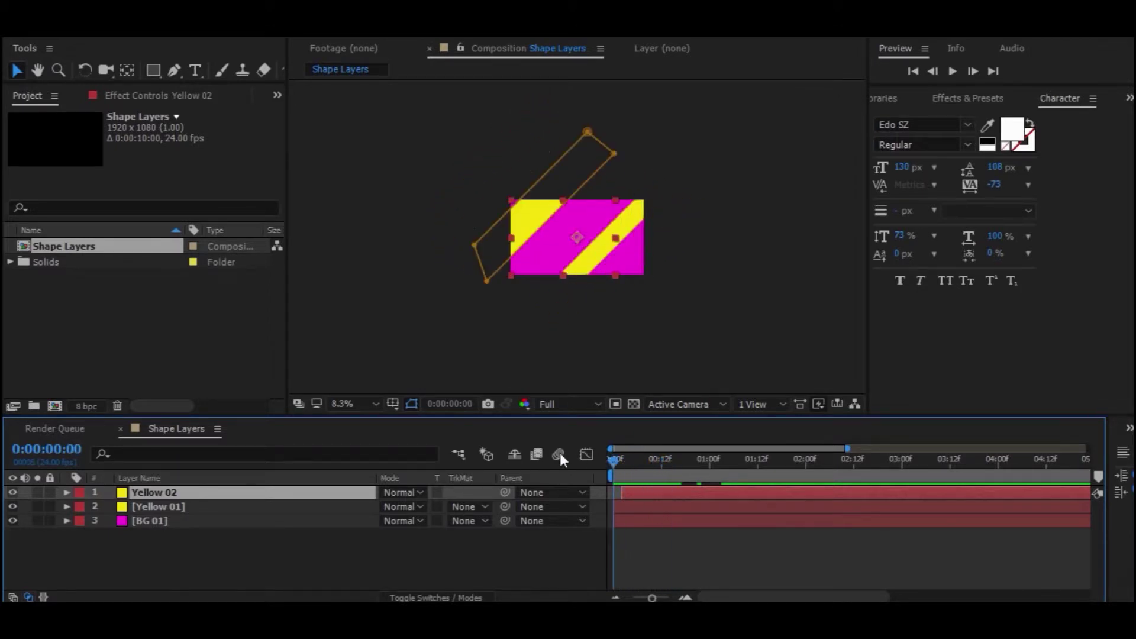
click(954, 72)
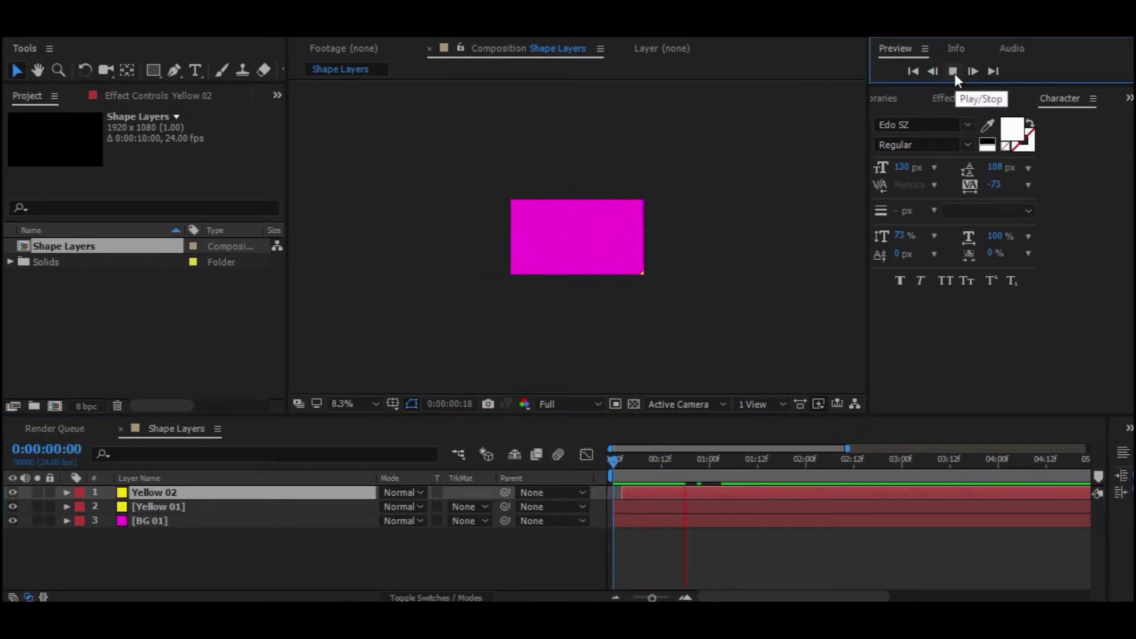
click(955, 73)
click(264, 569)
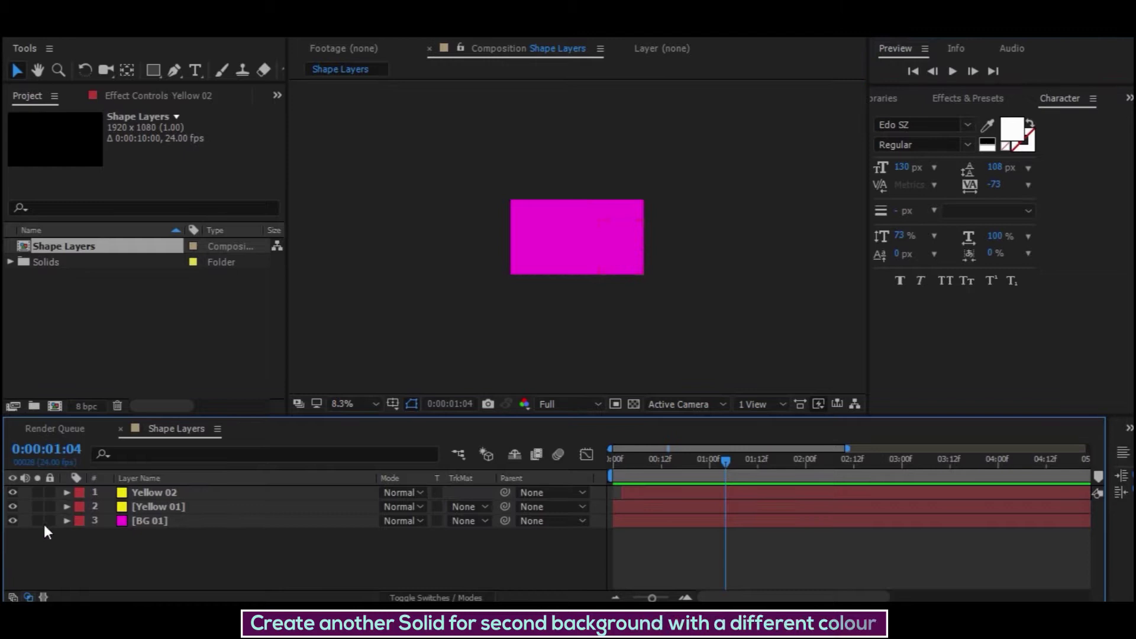
Create a new 1920x1080 solid coloured brown (694418) and start renaming it BG
right_click(158, 541)
mouse_move(193, 381)
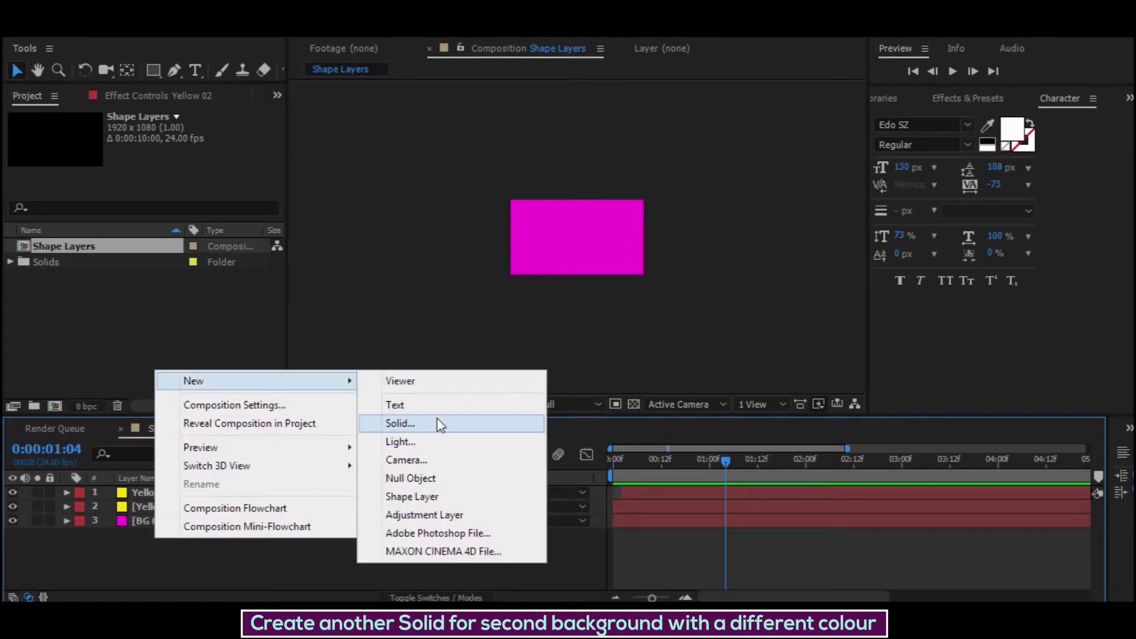
click(440, 425)
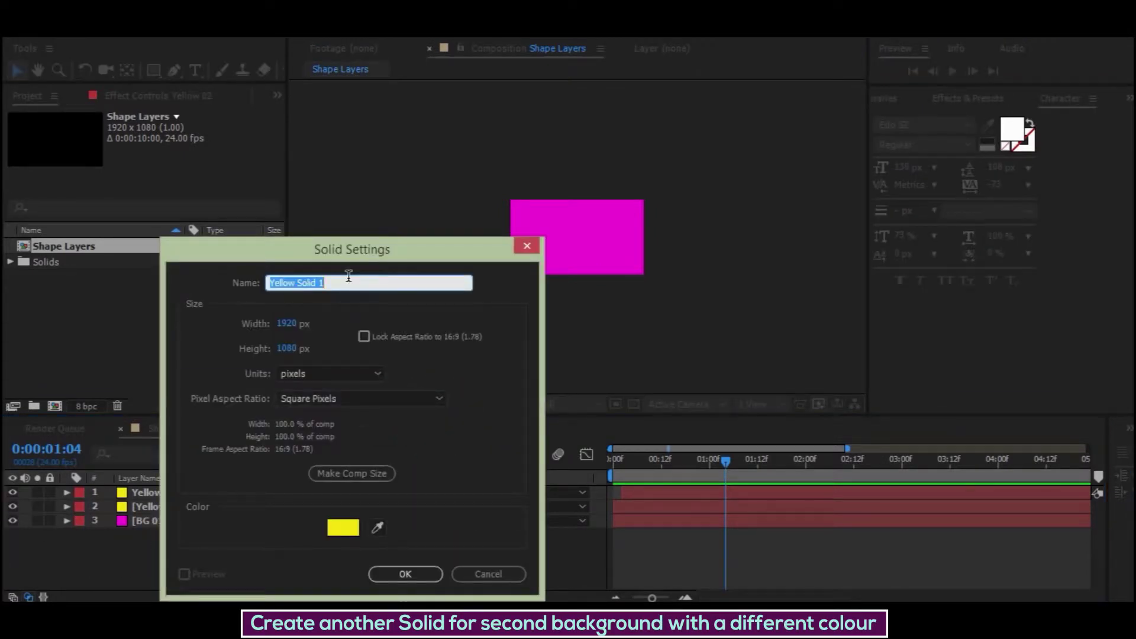
text(Brown)
click(349, 535)
drag(331, 536, 334, 555)
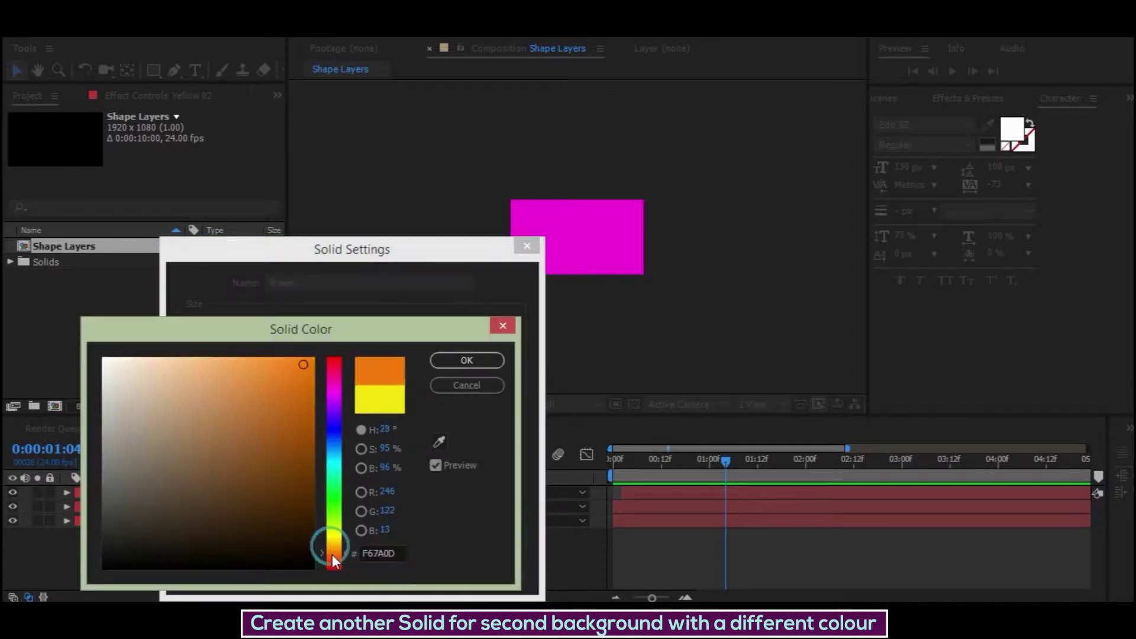
drag(297, 496, 270, 484)
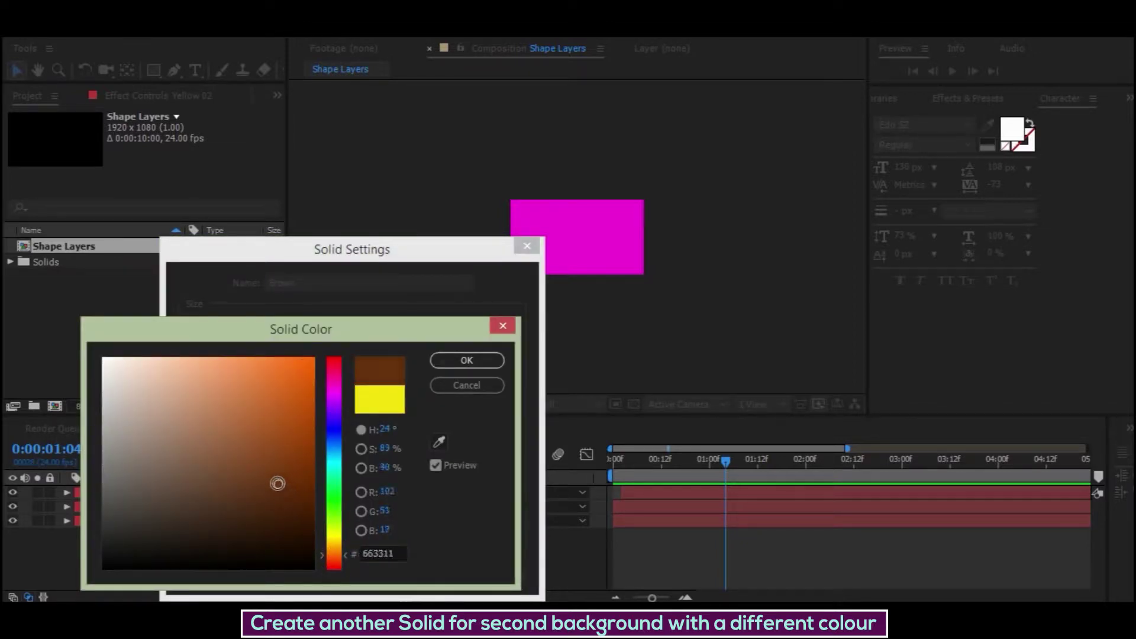
drag(333, 558, 332, 548)
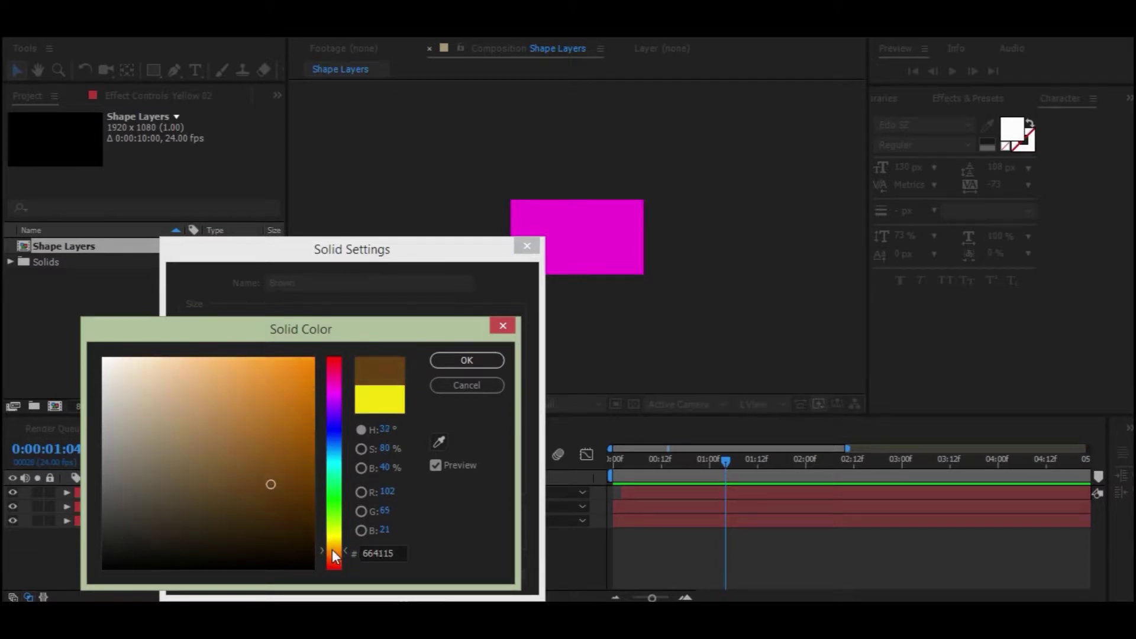
drag(270, 485, 266, 481)
click(450, 360)
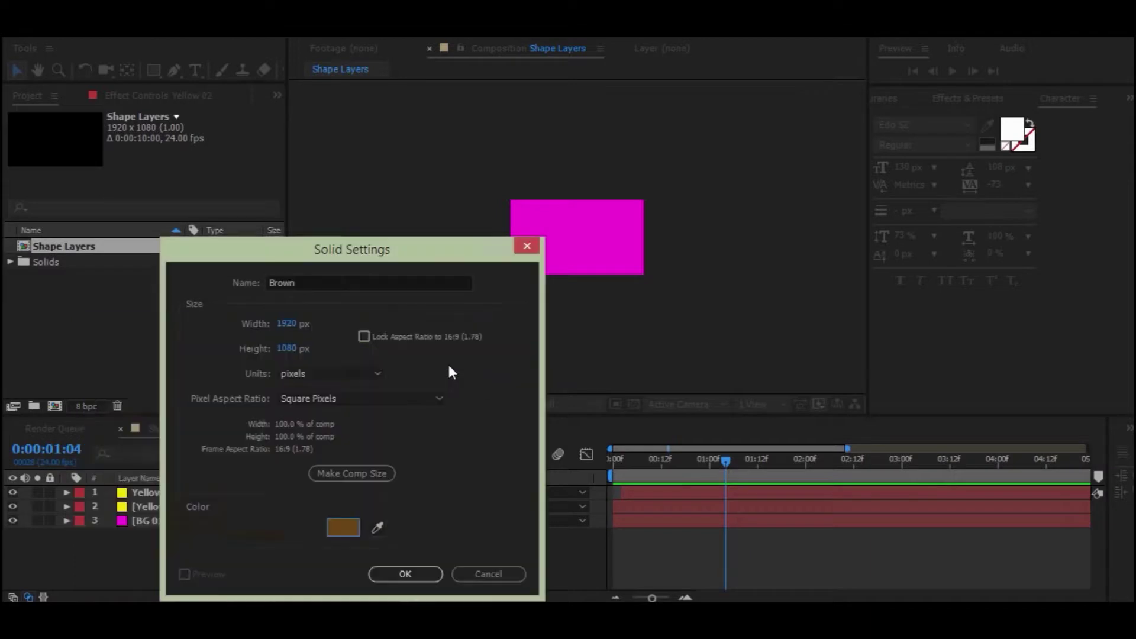
double_click(302, 284)
text(B)
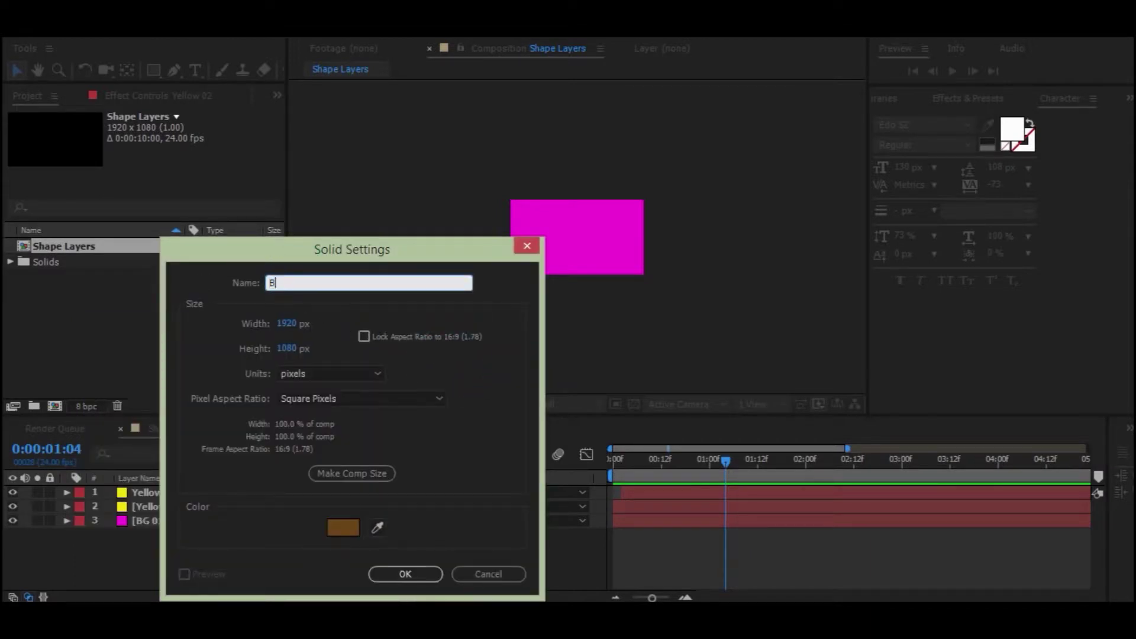
text(G 02 (brown)
Confirm the brown solid and set the viewer magnification to 25%
key(Return)
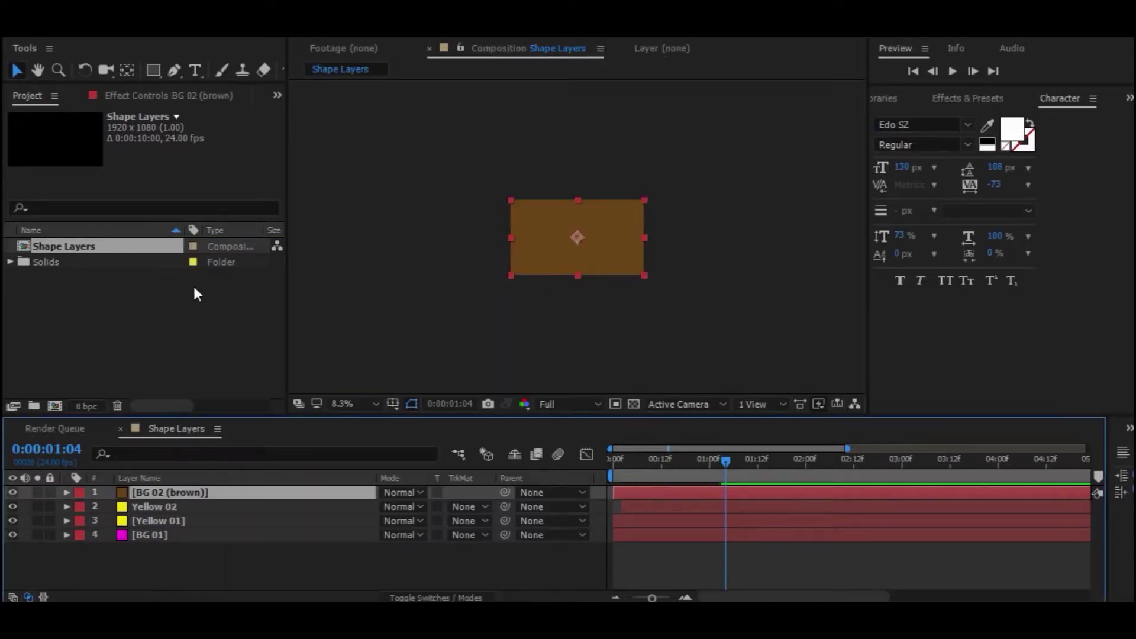
click(359, 404)
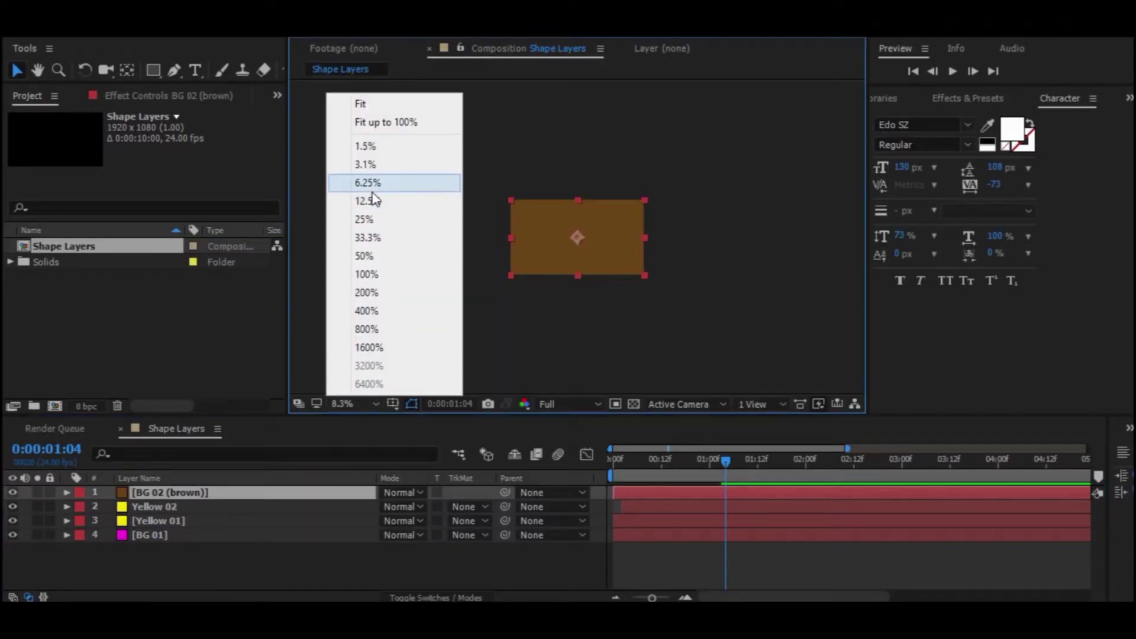
click(381, 256)
key(comma)
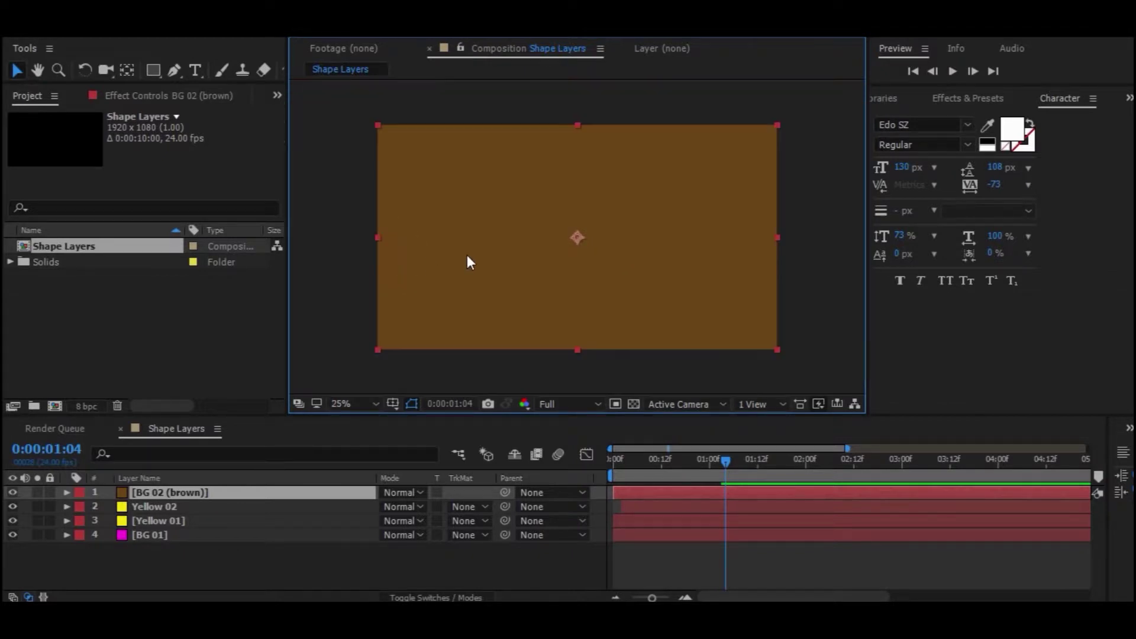
Move BG 02 (brown) below the yellow layers and show the full 10-second timeline
click(183, 507)
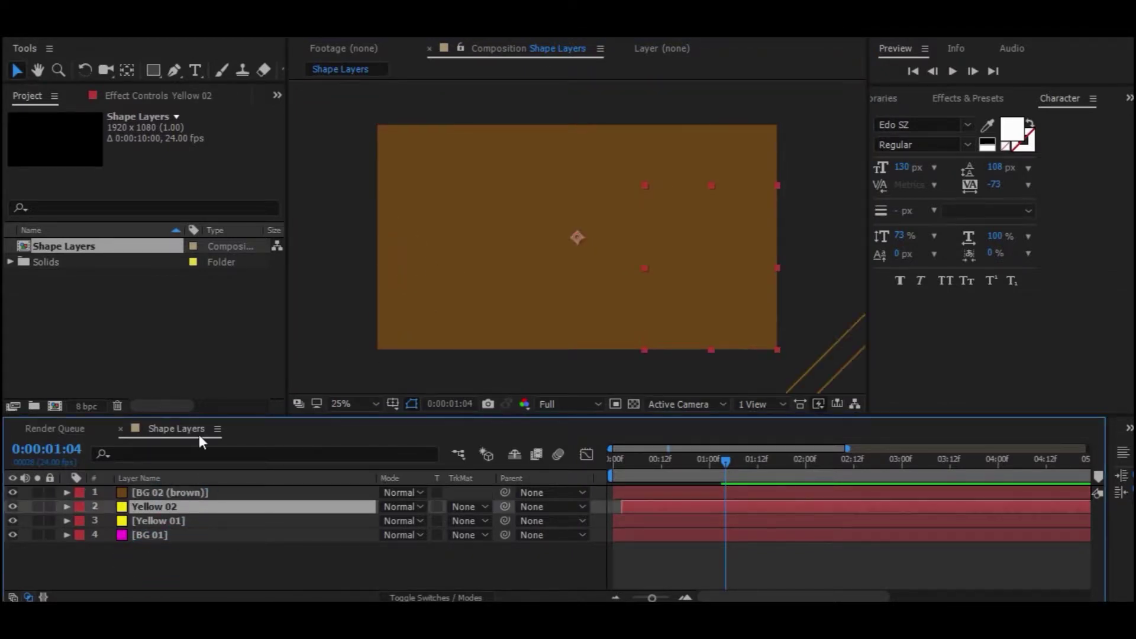
click(190, 492)
key(comma)
key(period)
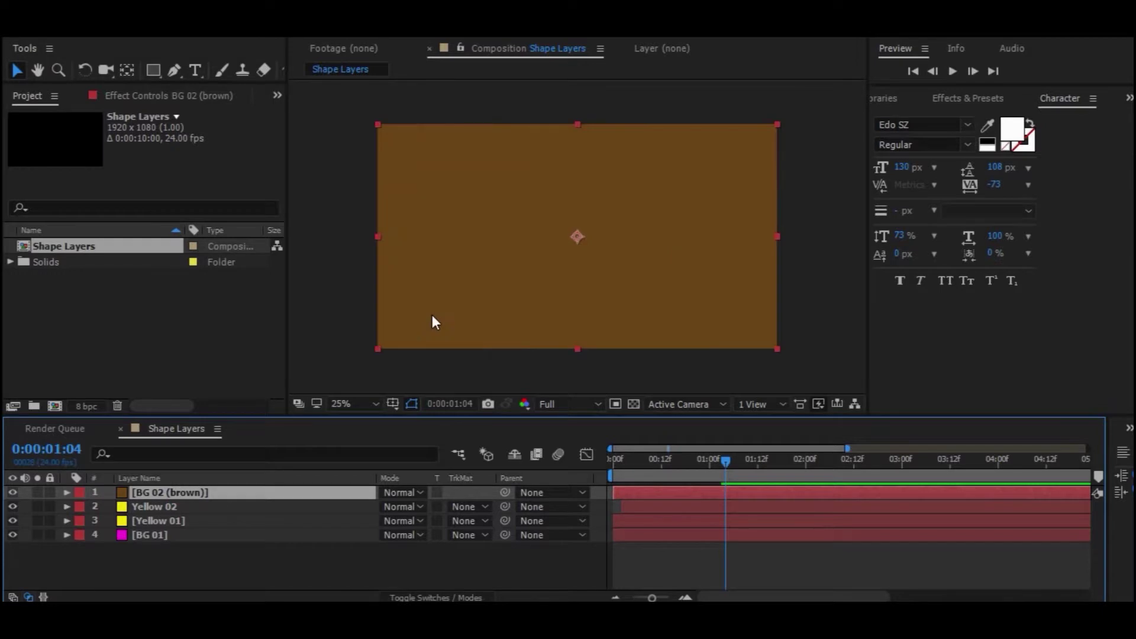
drag(156, 491, 153, 522)
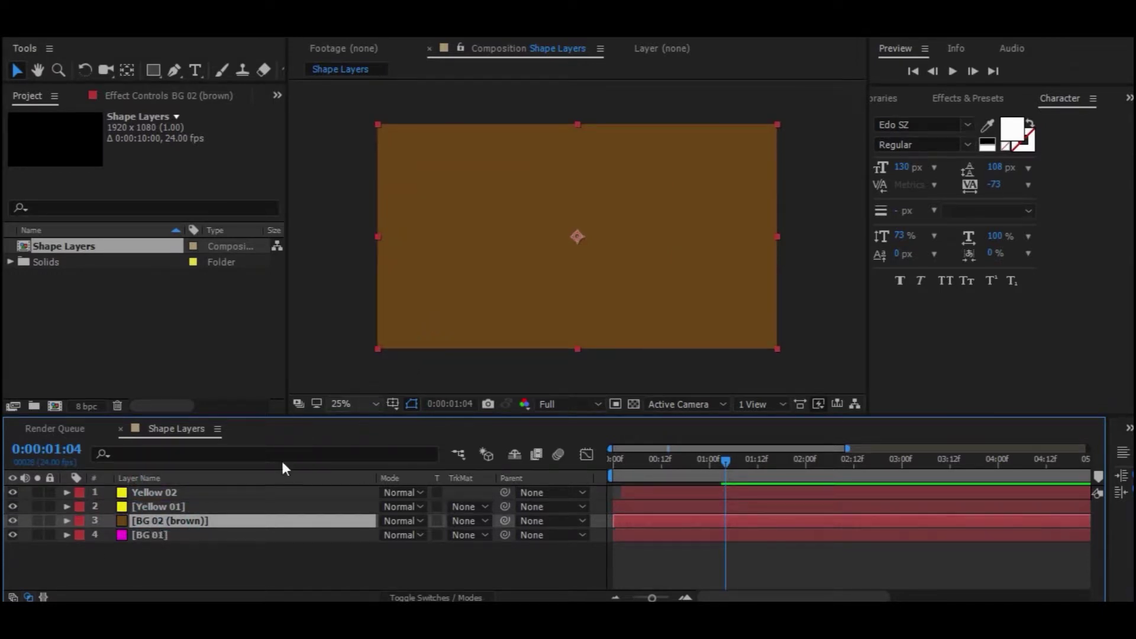
drag(652, 598, 633, 598)
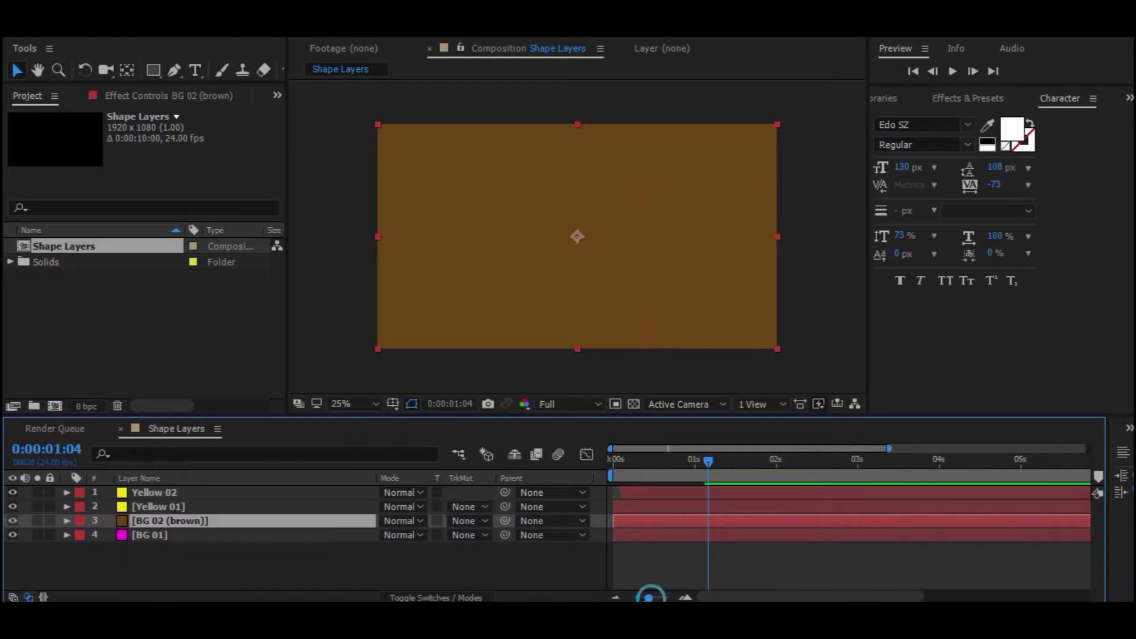
Check the yellow stripes around frame 7 with the viewer zoomed out to 12.5%
drag(661, 460, 625, 466)
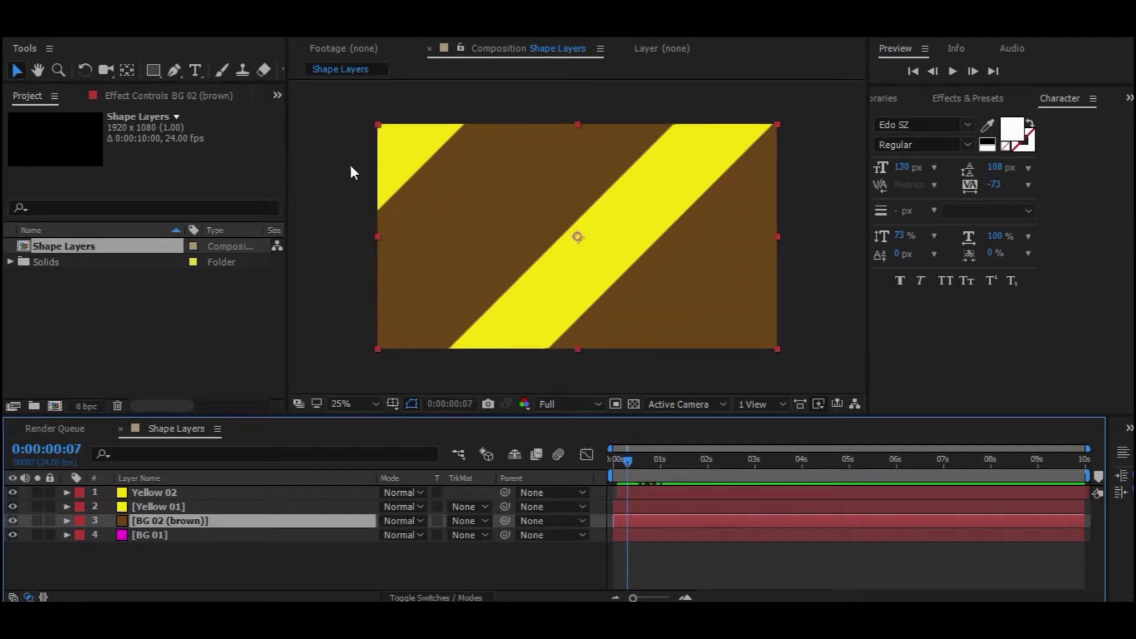
click(172, 495)
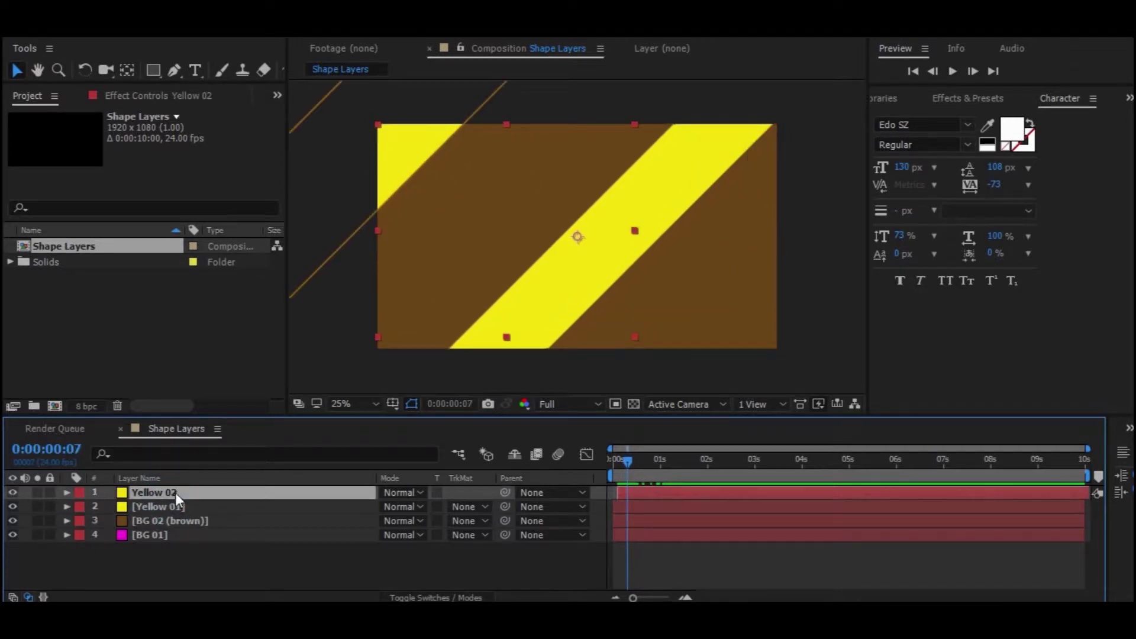
click(182, 520)
key(comma)
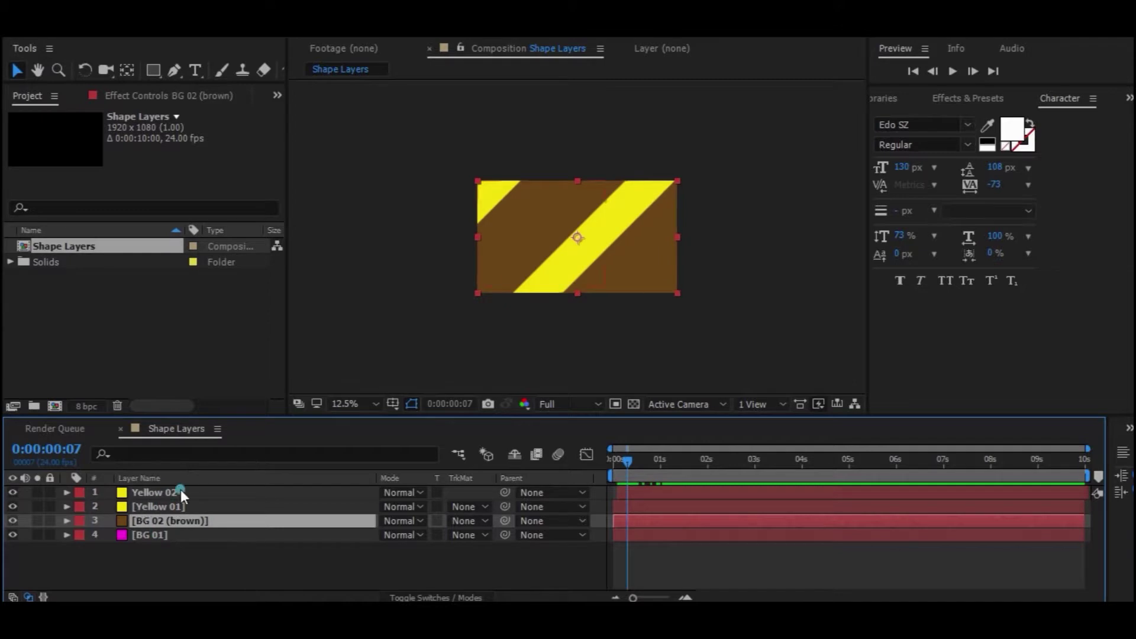
click(180, 491)
key(F2)
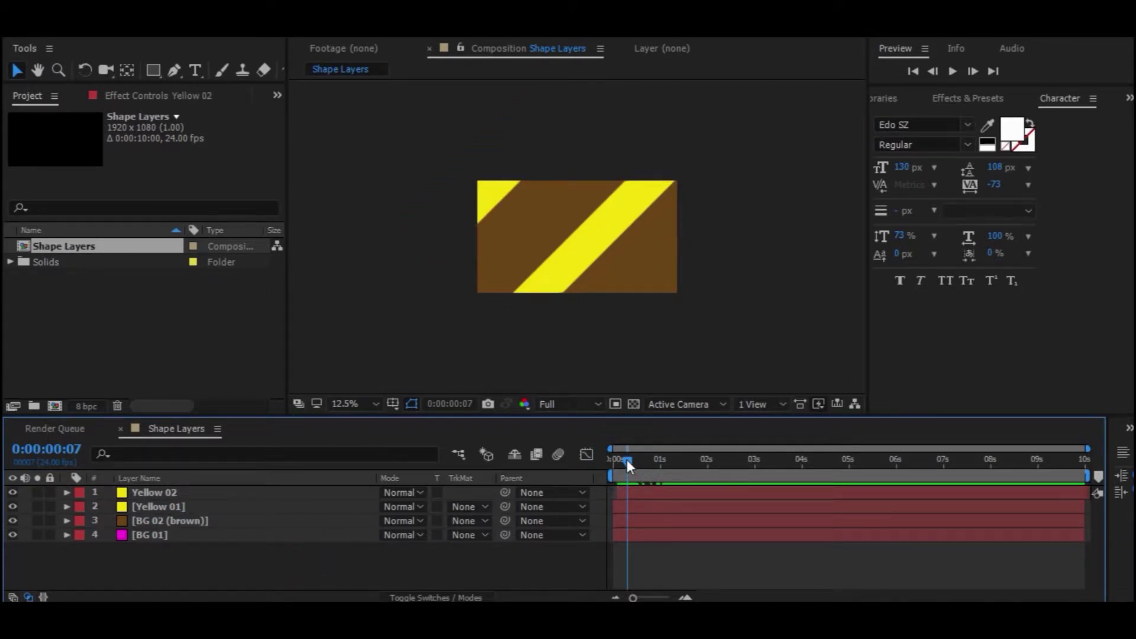
drag(629, 460, 627, 464)
With BG 02 (brown) selected and the Pen tool active, show the layer switch columns
click(190, 524)
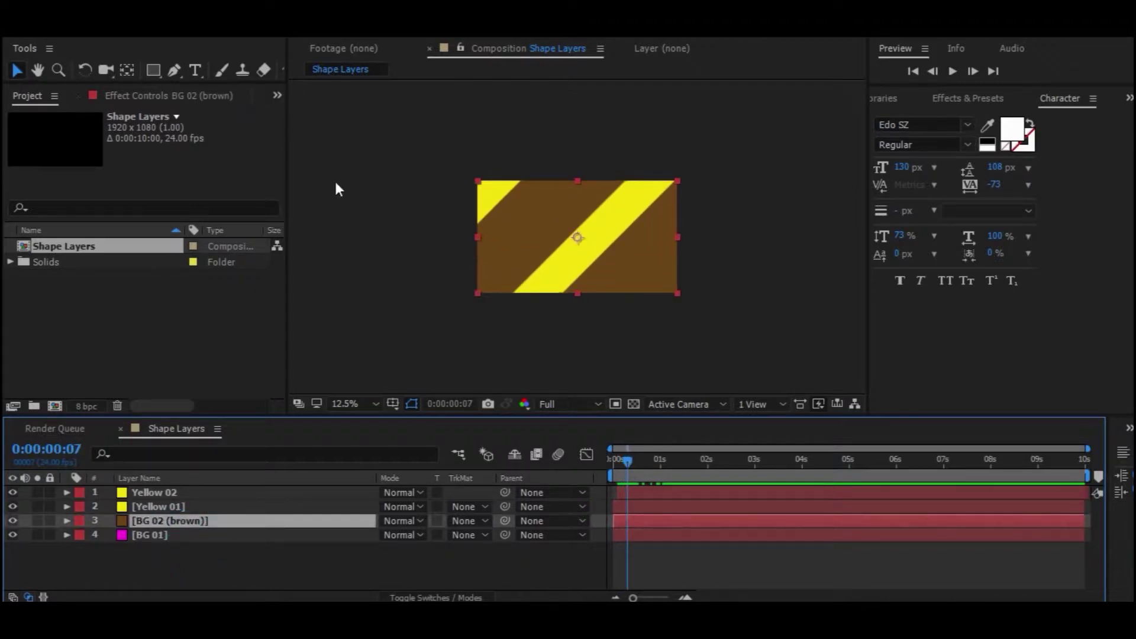
click(174, 71)
key(F4)
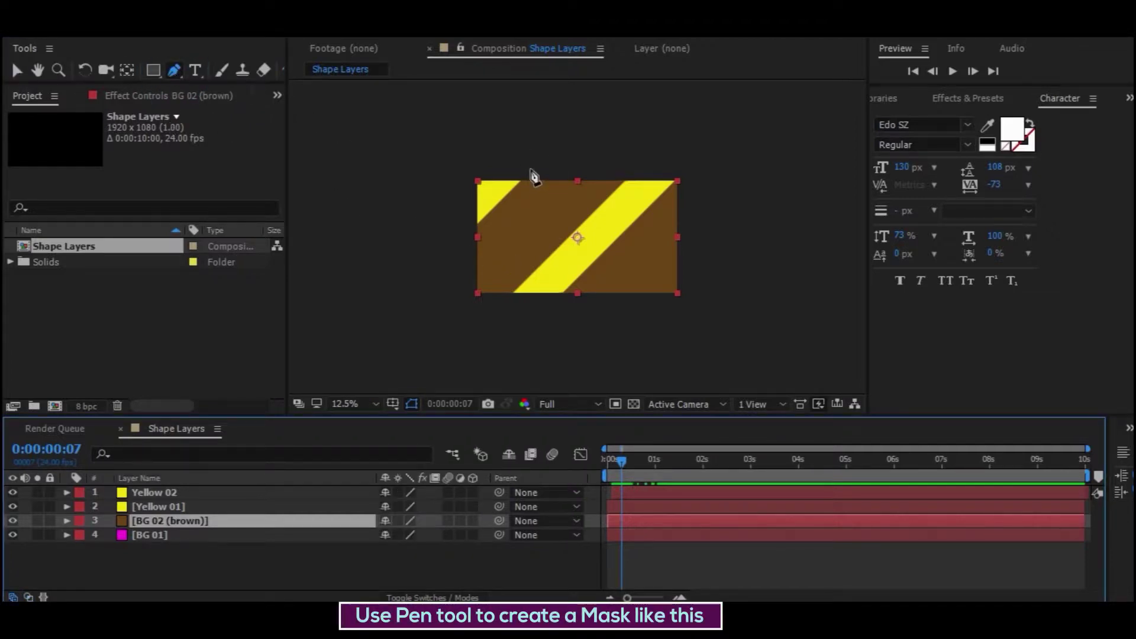
Draw a closed triangle Pen mask over the brown layer's top-left corner
click(559, 148)
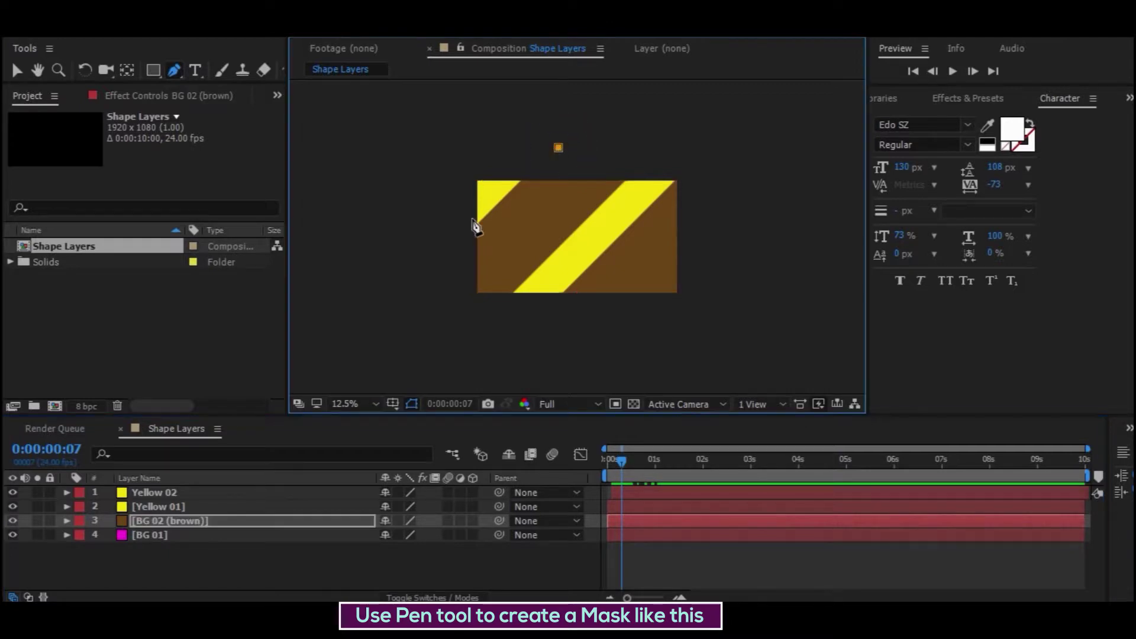
click(434, 255)
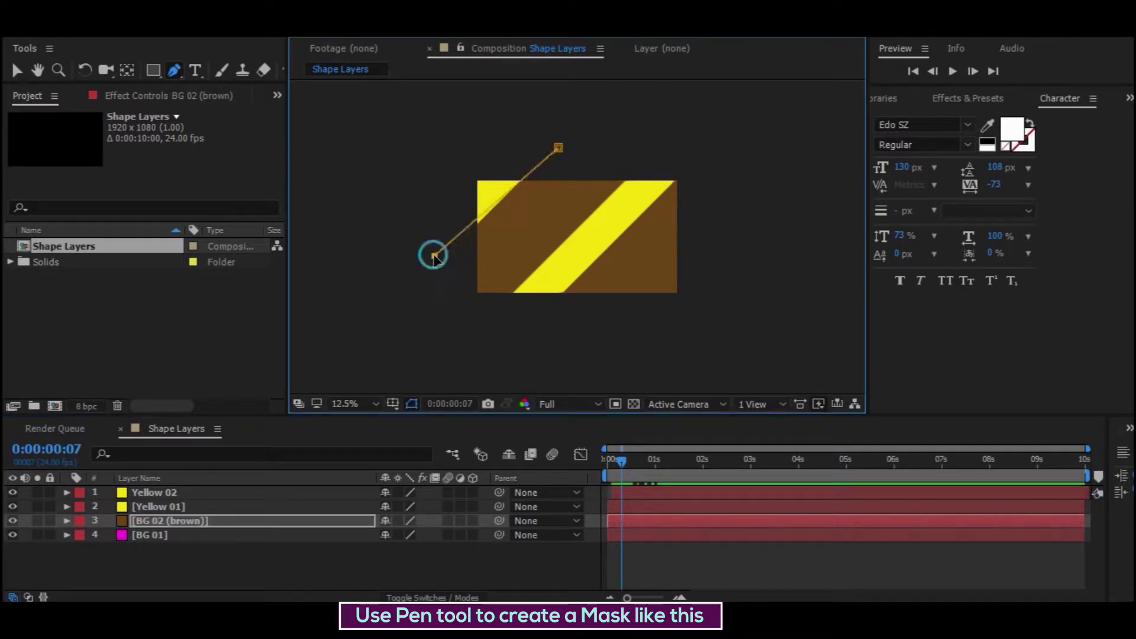
click(413, 141)
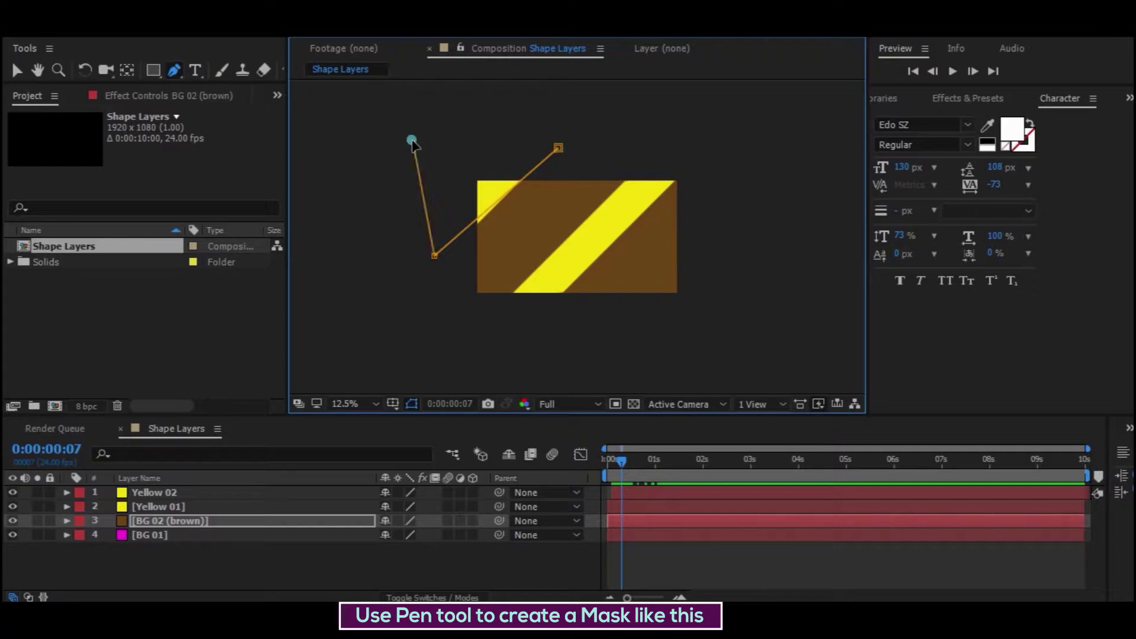
click(559, 148)
click(558, 148)
Reveal Mask 1 on BG 02 (brown) and set a starting Mask Path keyframe
click(168, 523)
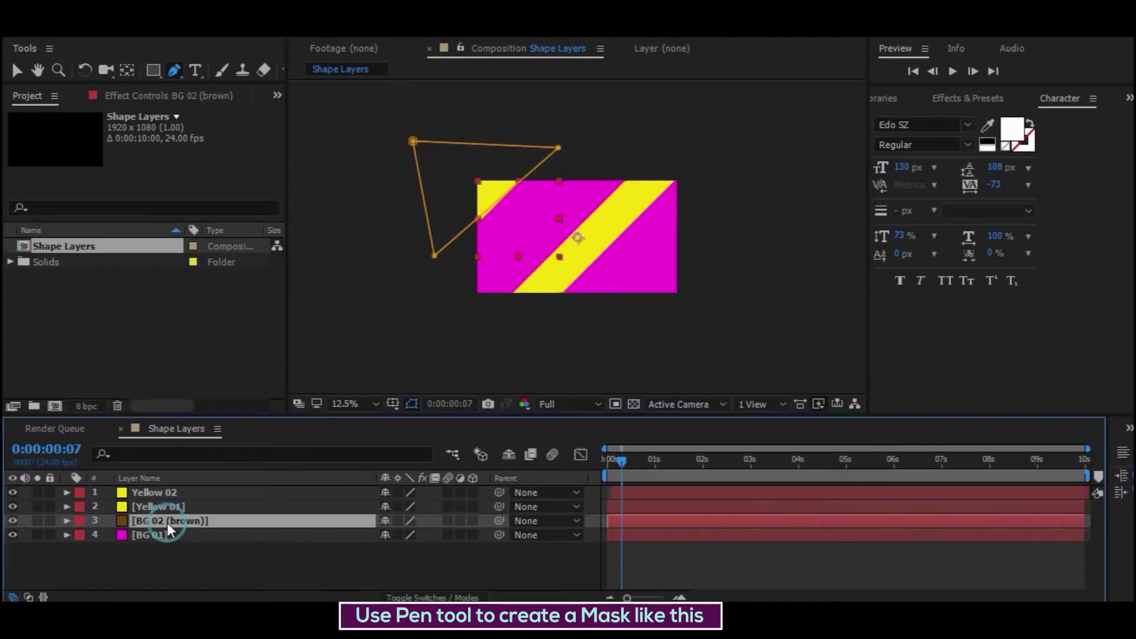
click(67, 521)
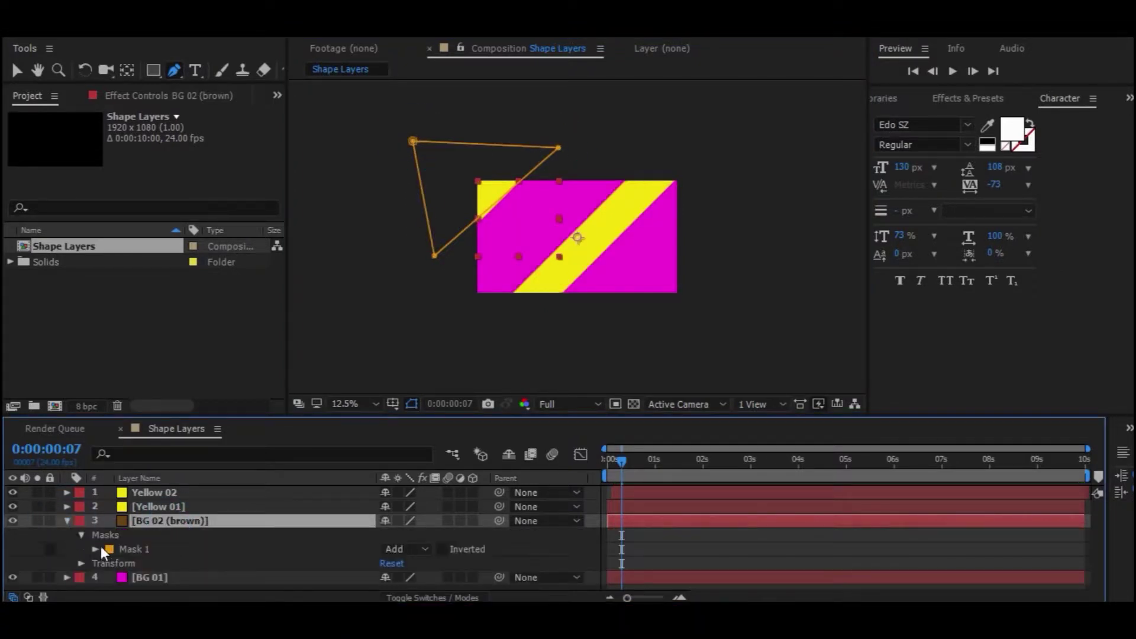
click(95, 549)
click(159, 541)
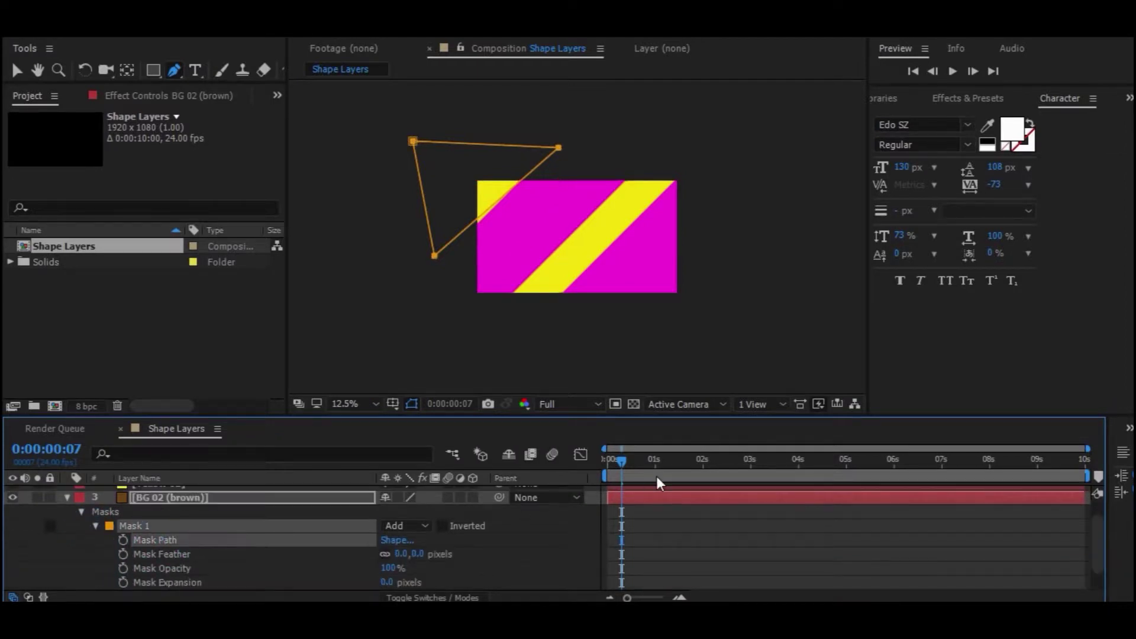
click(123, 539)
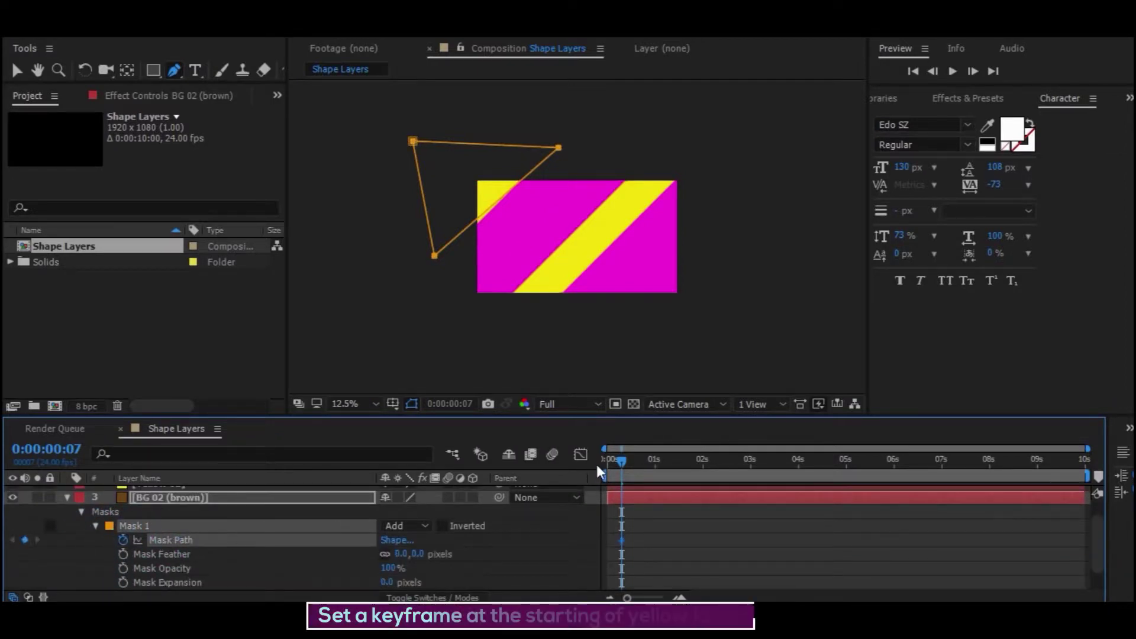
Move the playhead for the second keyframe and trial-move the triangle's corners, undoing the attempt
drag(626, 464, 628, 464)
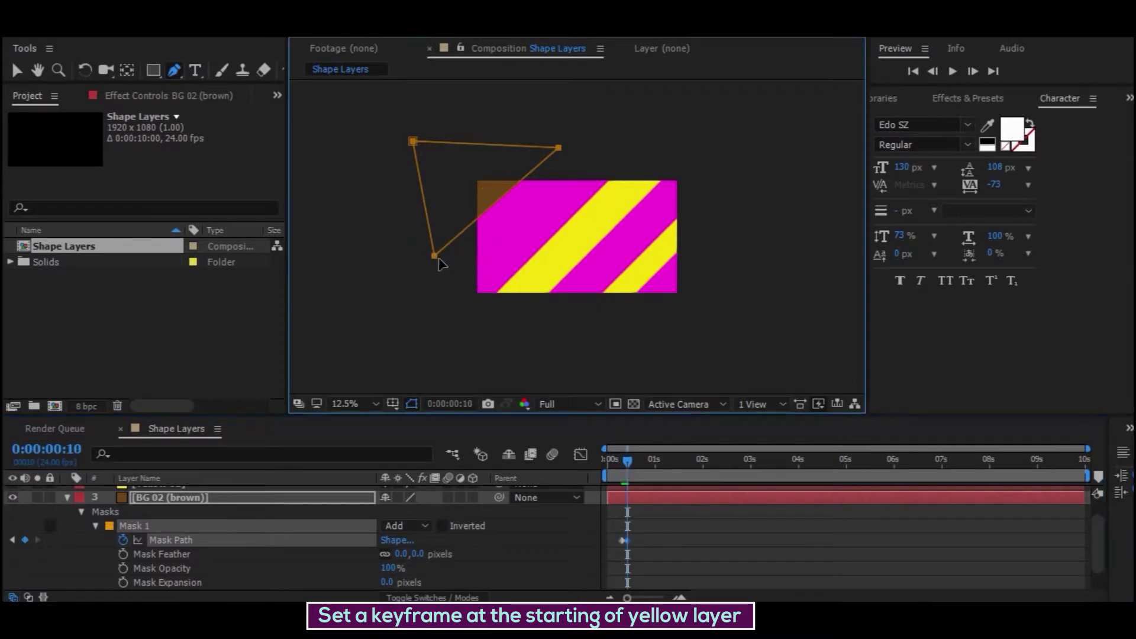
drag(435, 257, 467, 291)
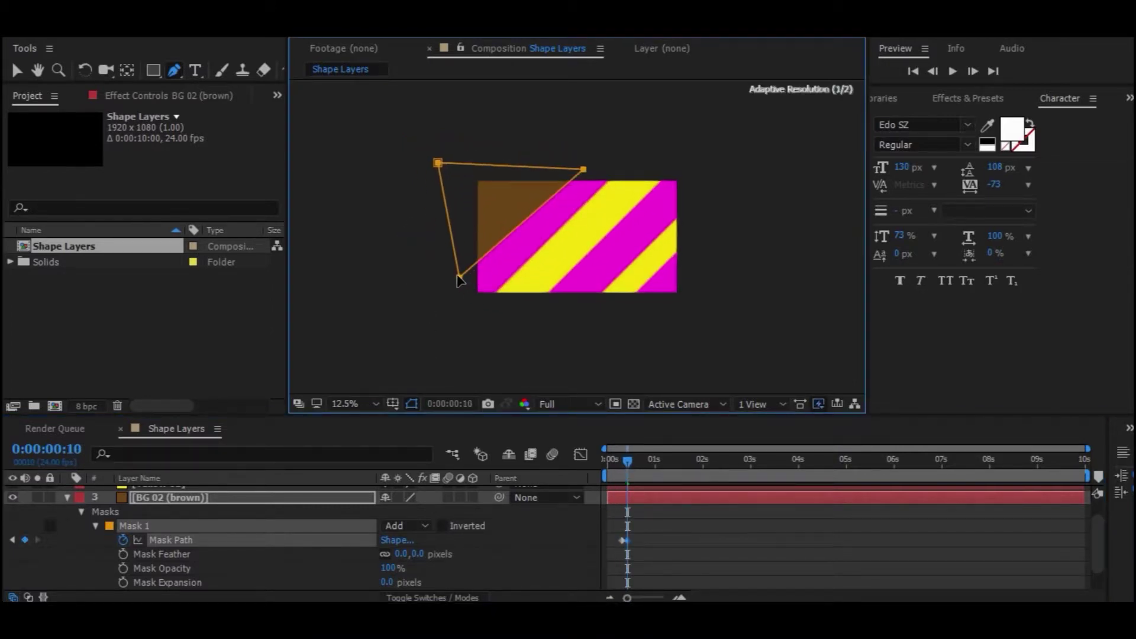
drag(467, 291, 435, 257)
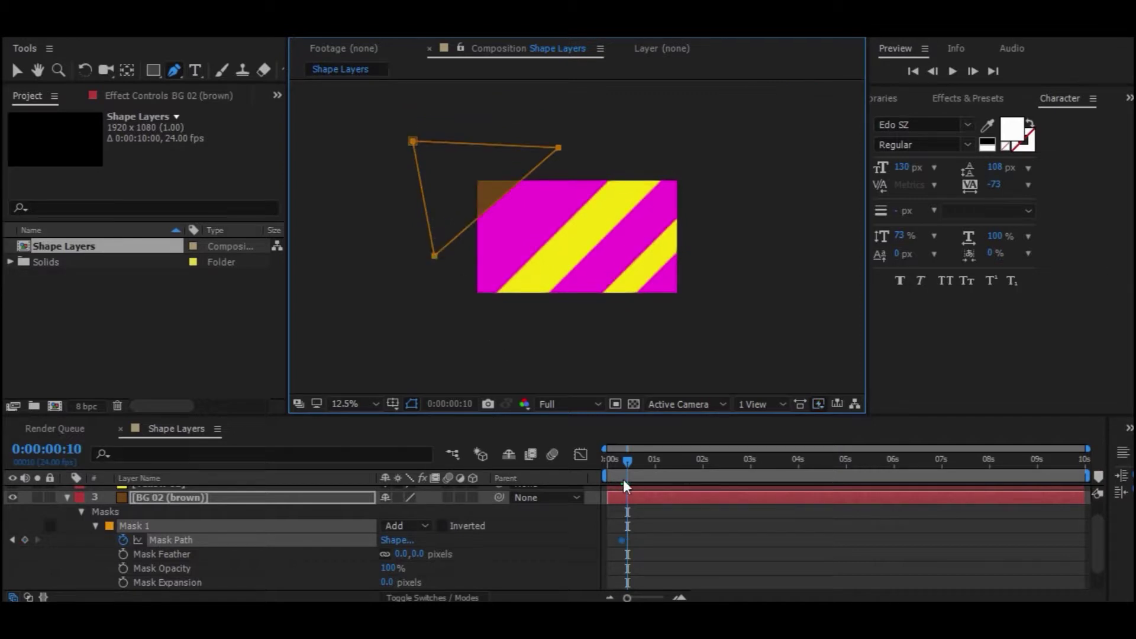
drag(624, 462, 644, 459)
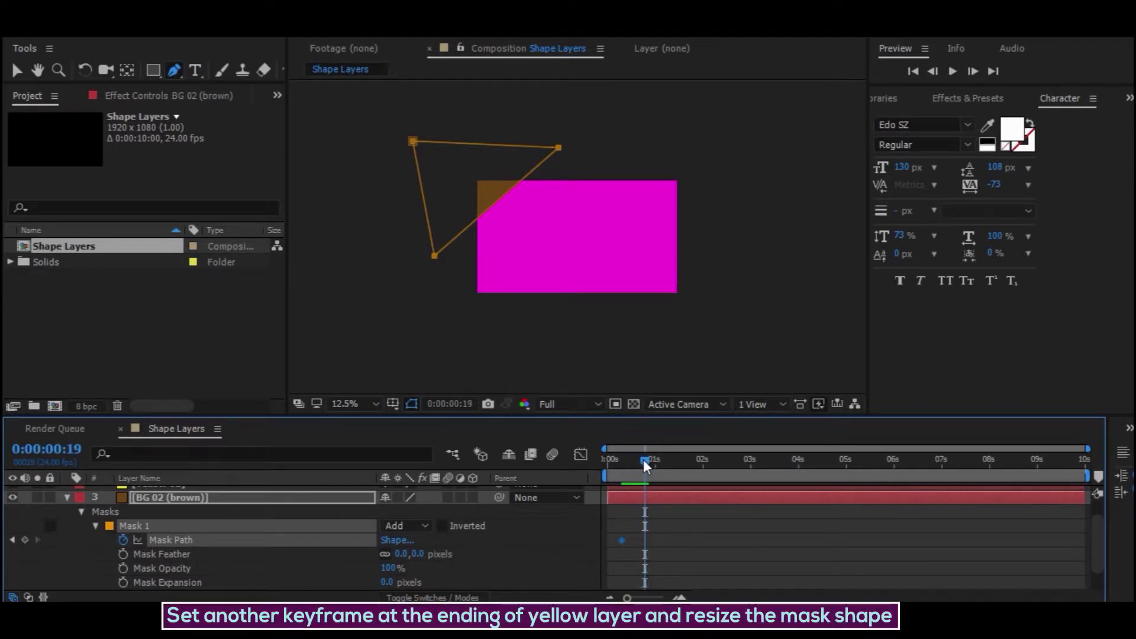
click(438, 261)
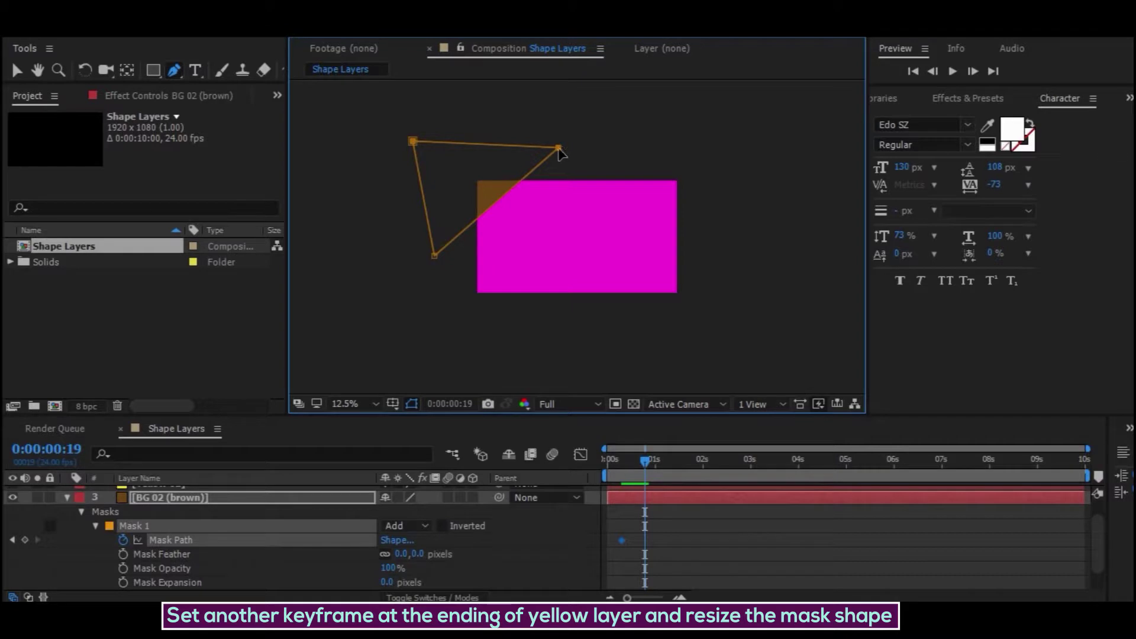
drag(559, 148, 754, 181)
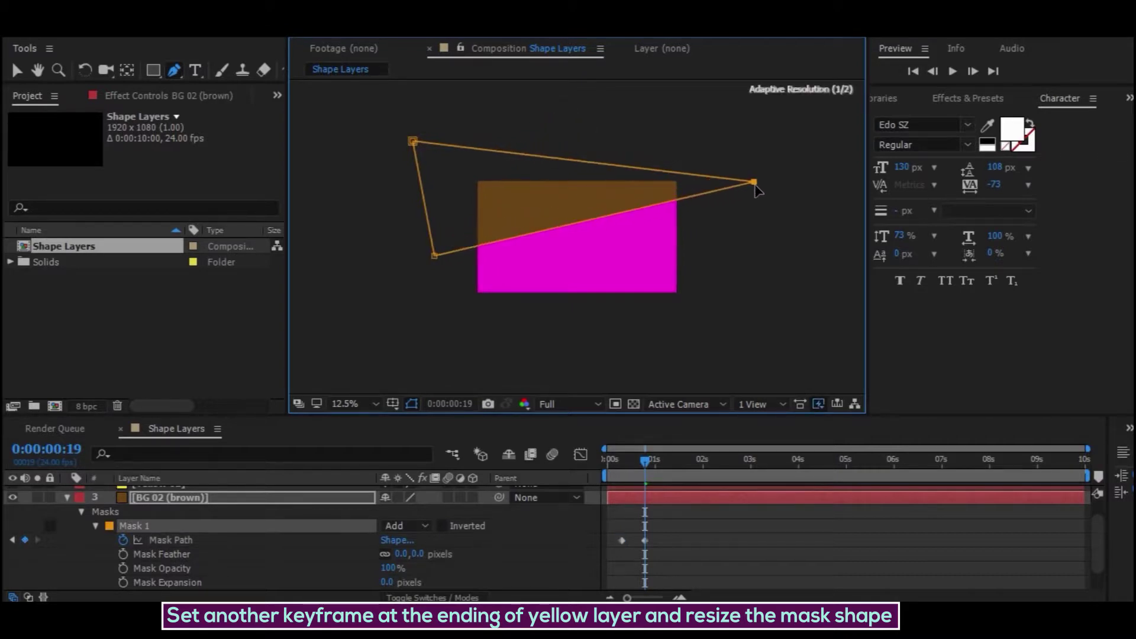
key(ctrl+z)
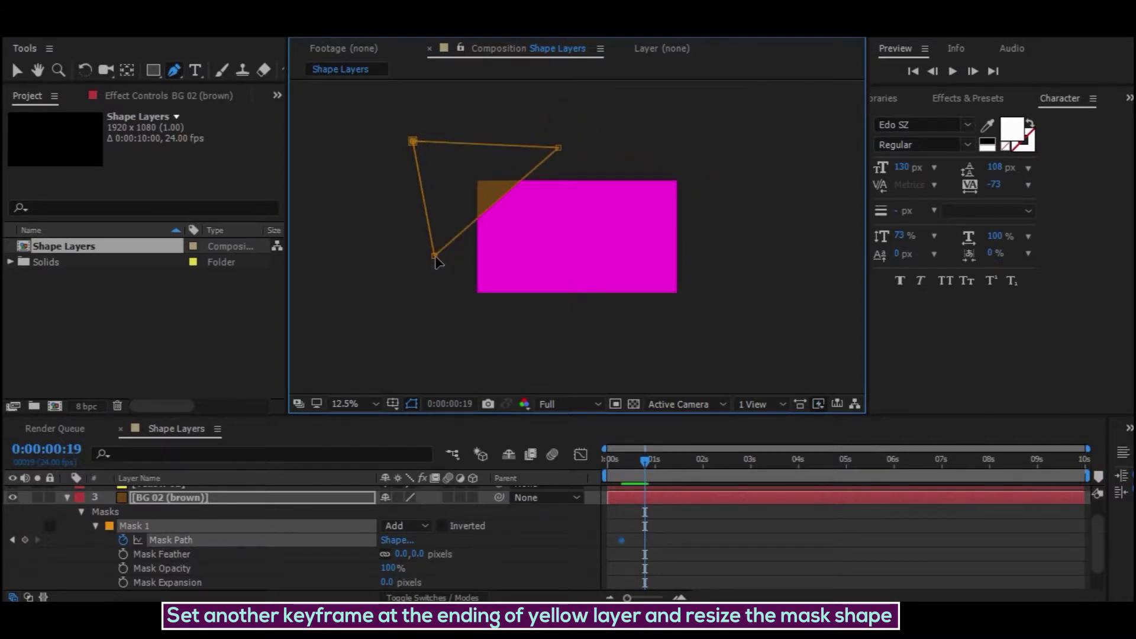
Drag the mask's bottom and top-right corners outward to cover the whole frame, then preview
click(434, 258)
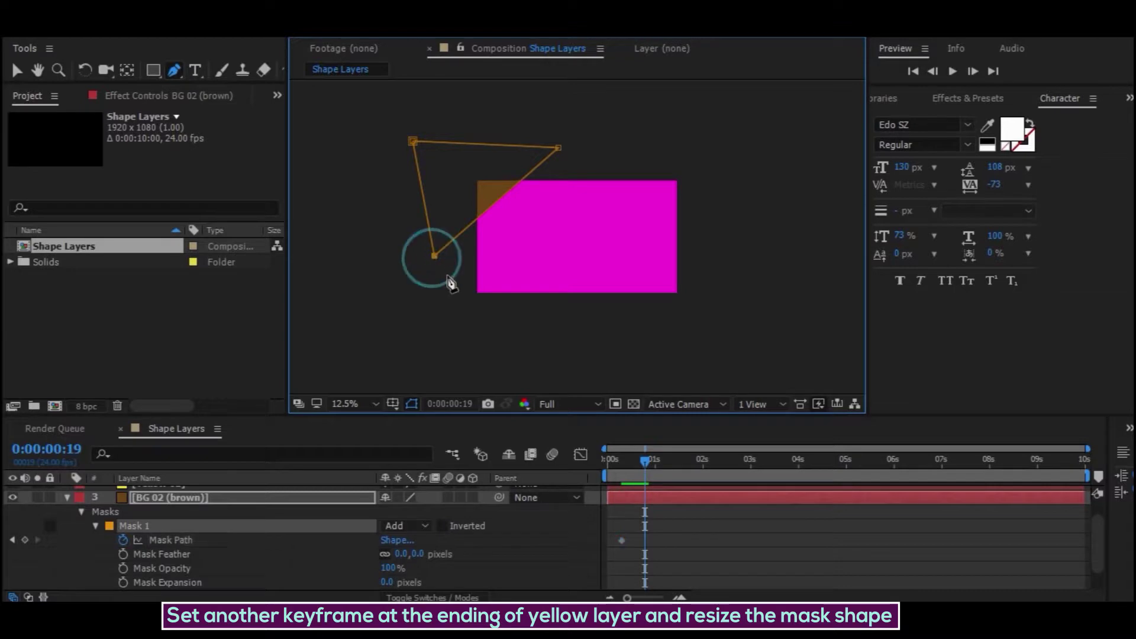
shift+click(561, 149)
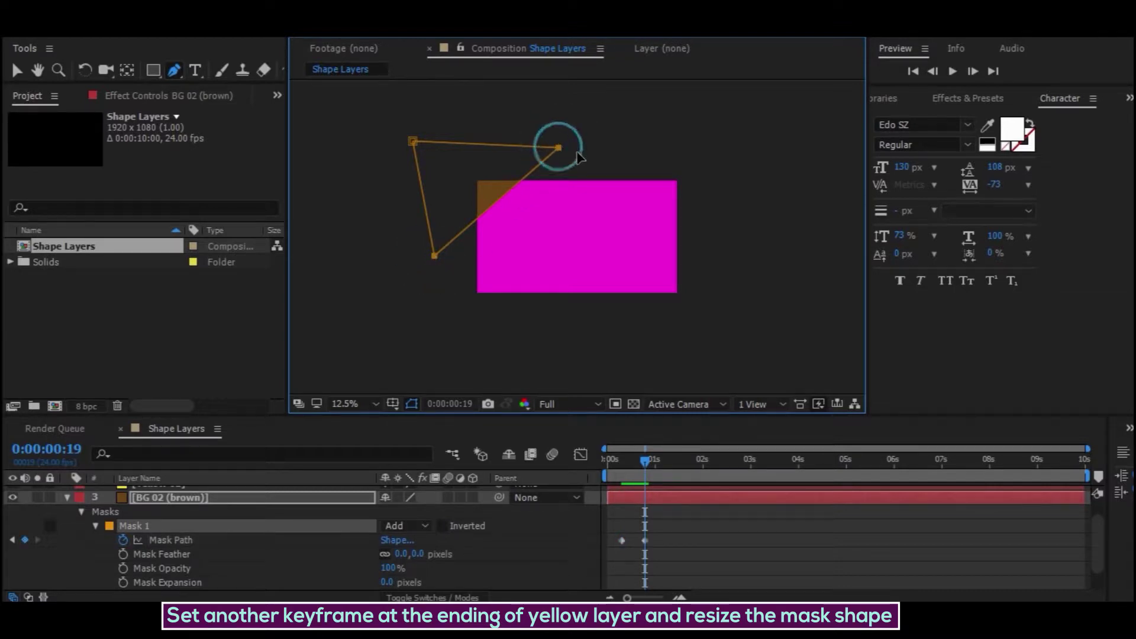
mouse_move(560, 149)
mouse_down()
mouse_move(759, 196)
mouse_move(799, 194)
mouse_up()
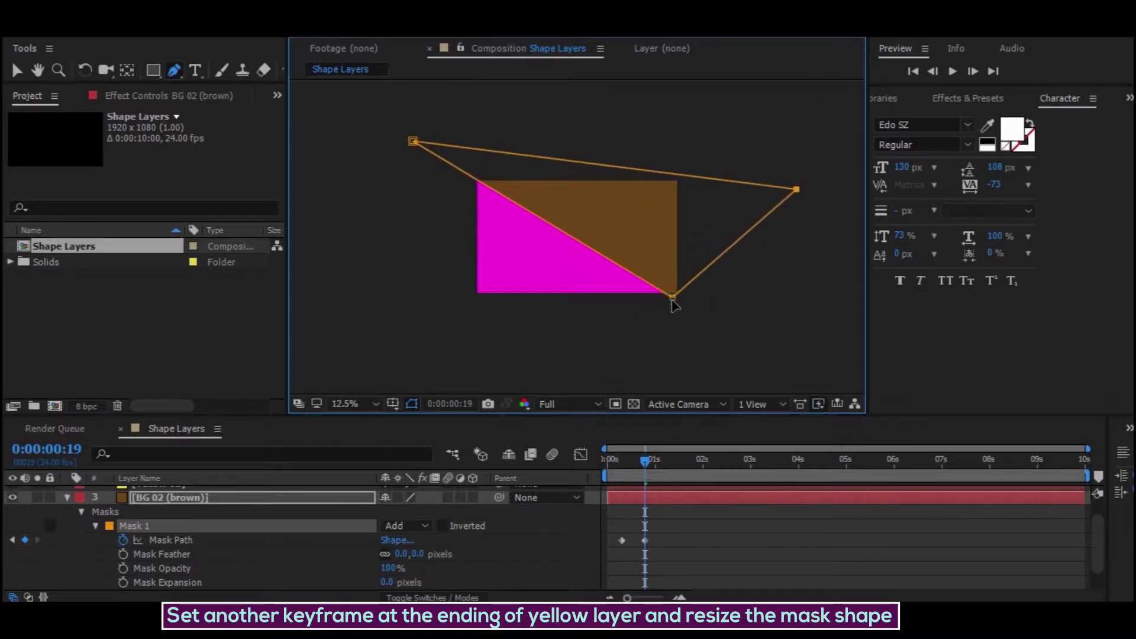
mouse_move(671, 298)
mouse_down()
mouse_move(592, 325)
mouse_move(528, 424)
mouse_move(529, 444)
mouse_up()
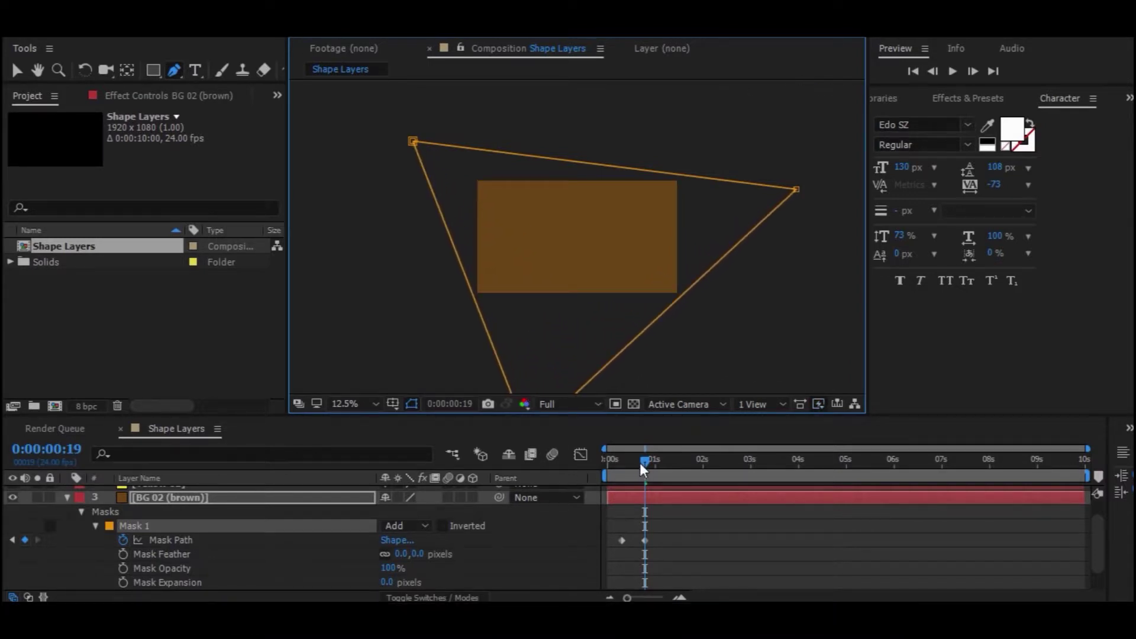
mouse_move(640, 463)
mouse_down()
mouse_move(621, 464)
mouse_move(638, 464)
mouse_up()
click(667, 520)
Apply Easy Ease to both Mask Path keyframes
drag(653, 538, 619, 544)
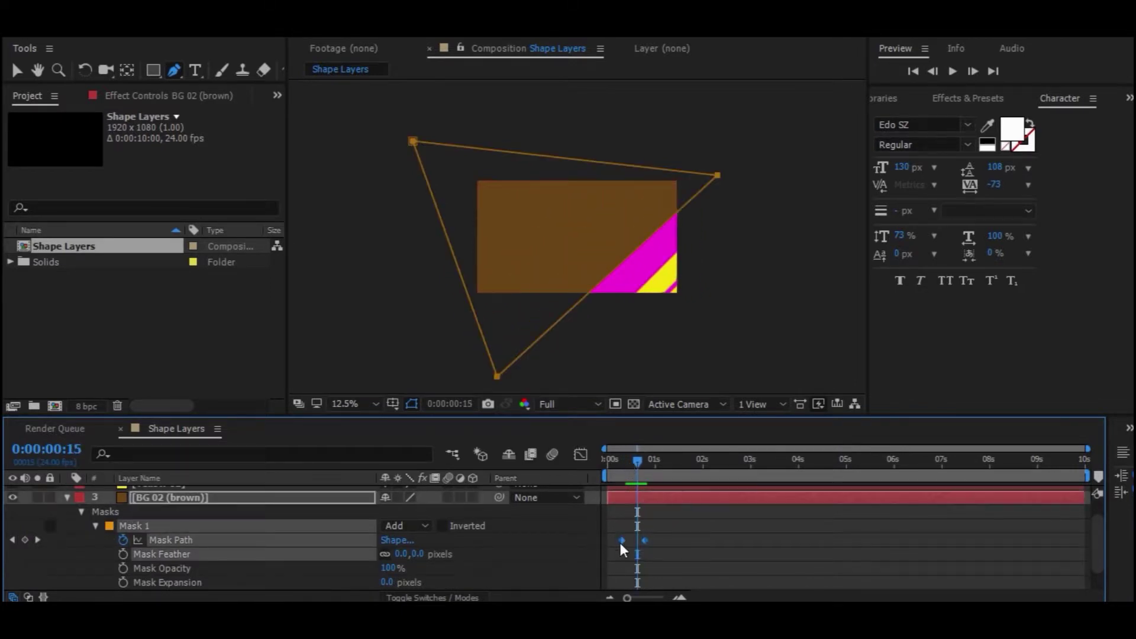
right_click(622, 540)
mouse_move(692, 528)
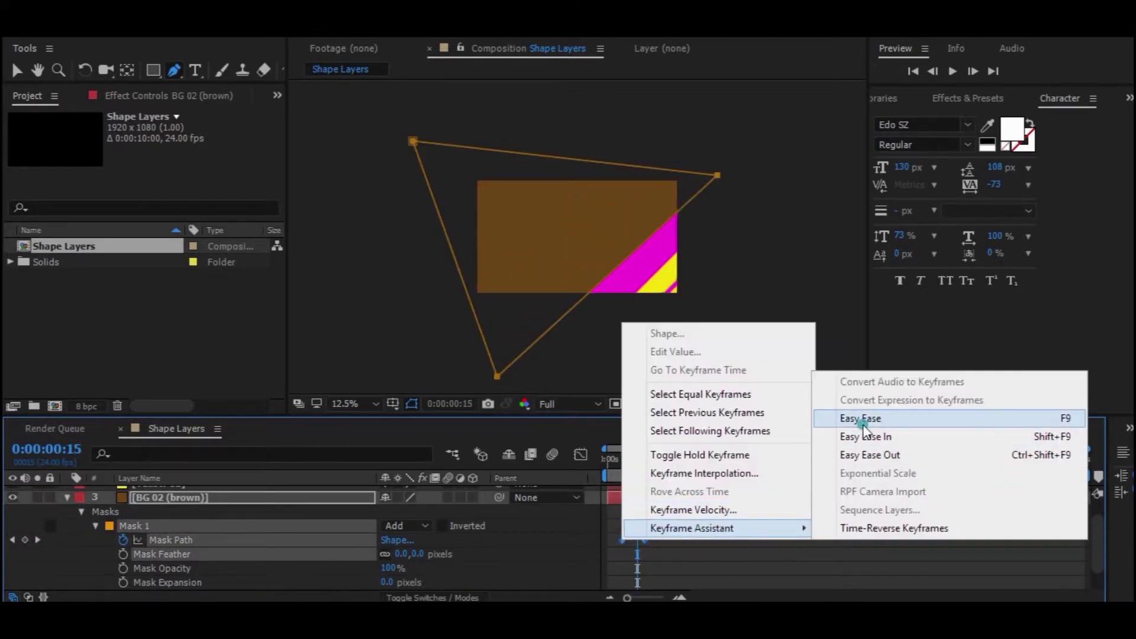
click(864, 419)
In the speed graph, set the end influence to 72.73% and the start influence to 24.07%
click(580, 456)
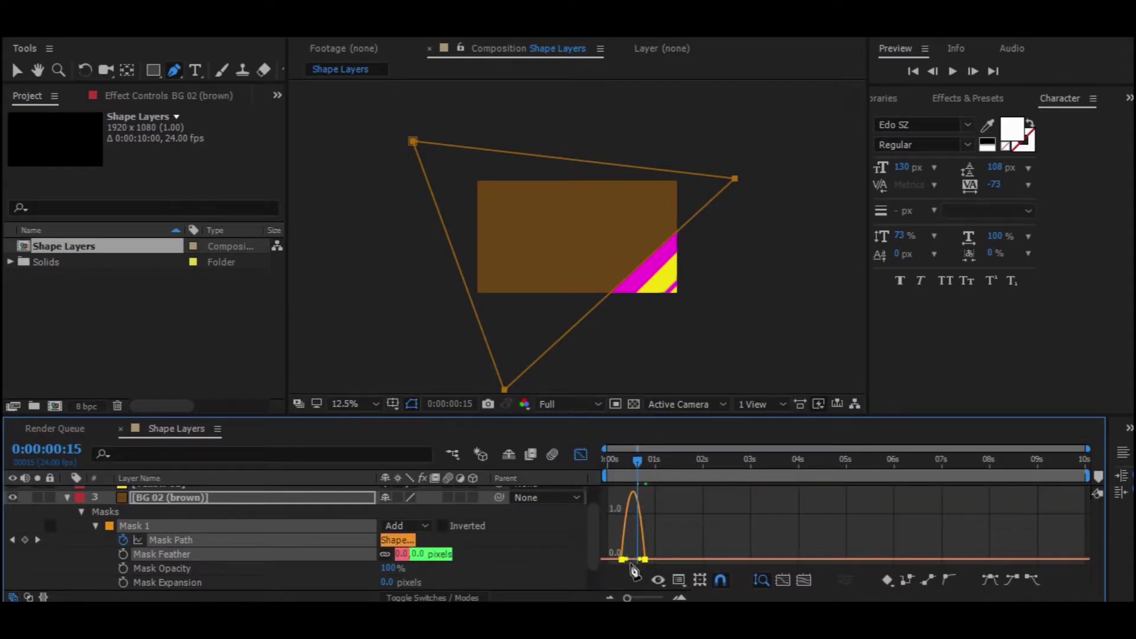
key(equal)
key(equal)
key(equal)
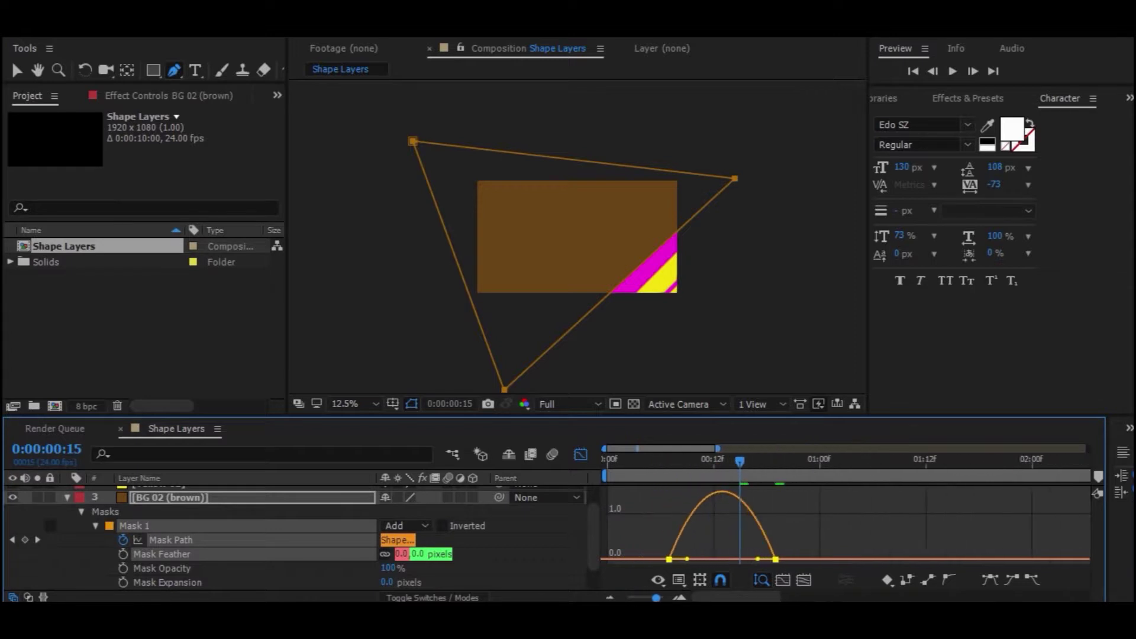
key(equal)
drag(744, 559, 715, 563)
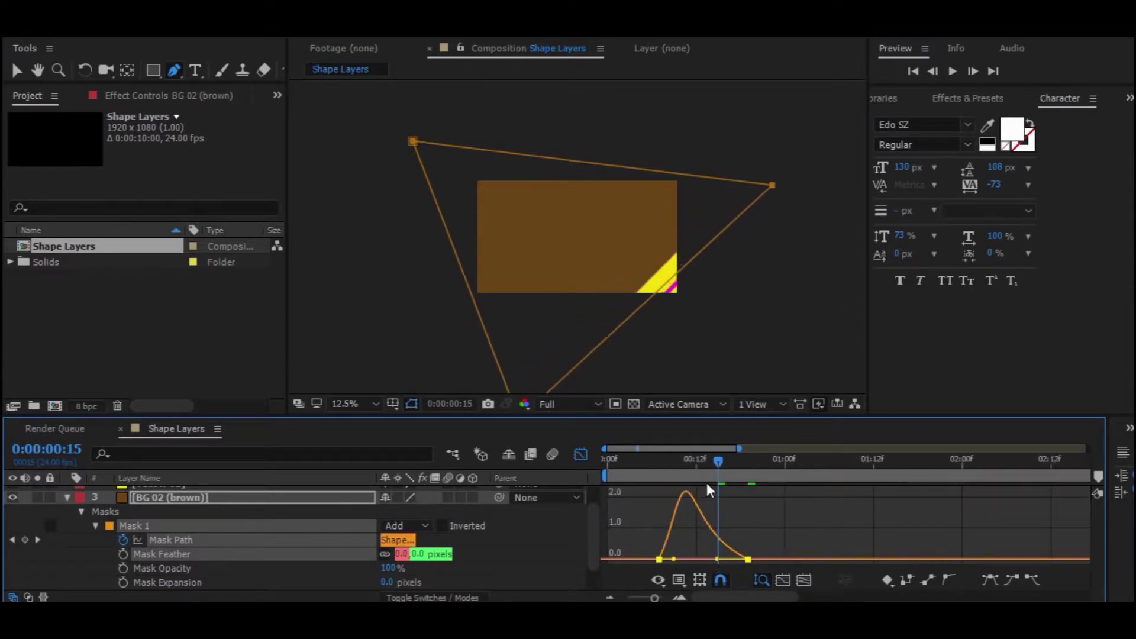
drag(715, 466, 683, 470)
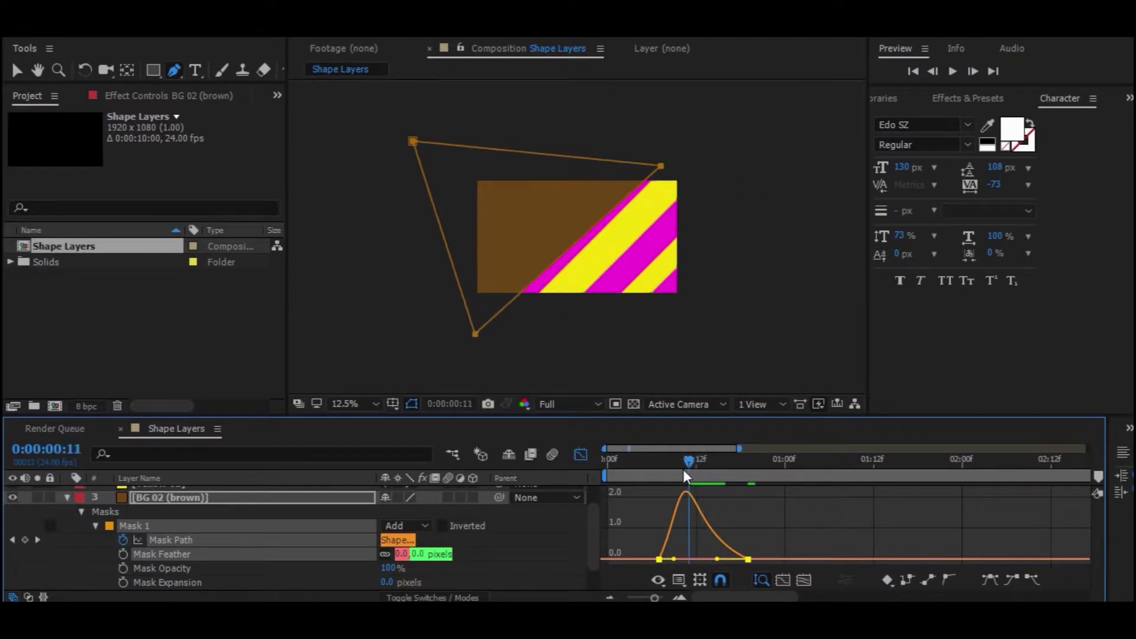
drag(674, 559, 672, 556)
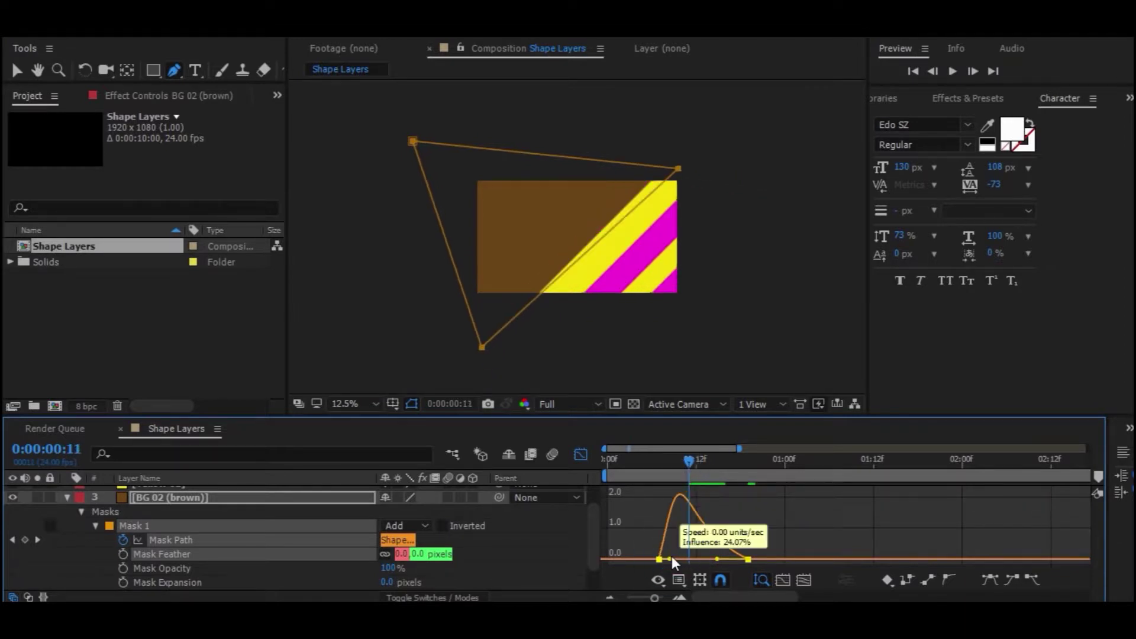
drag(684, 461, 649, 476)
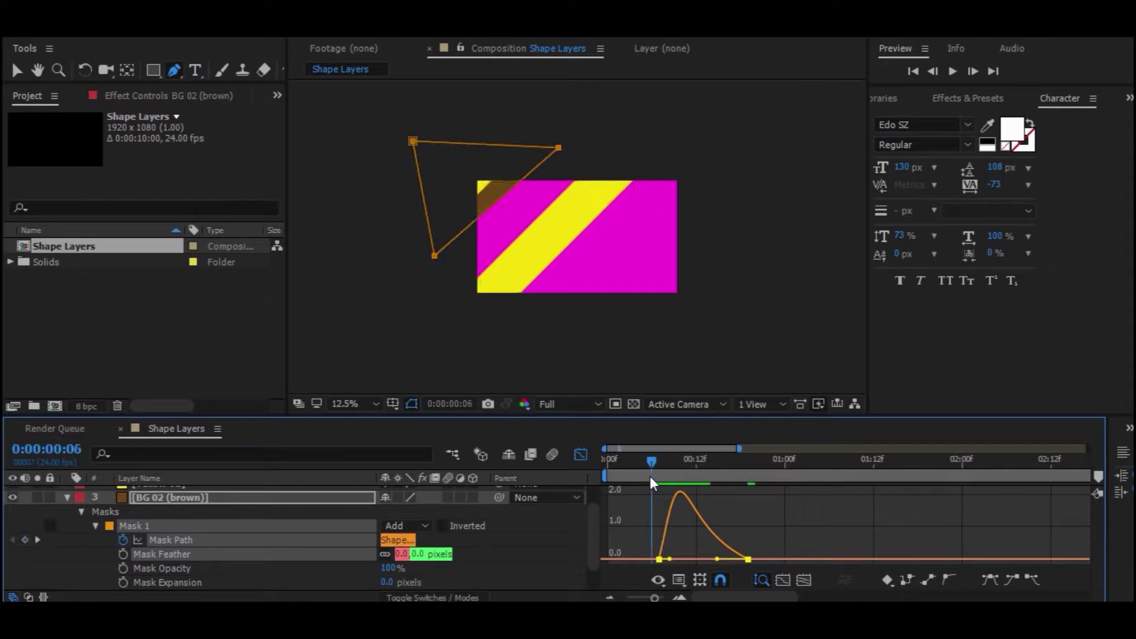
At frame 7, shift the mask's selected starting corners up and to the left
click(581, 457)
click(663, 533)
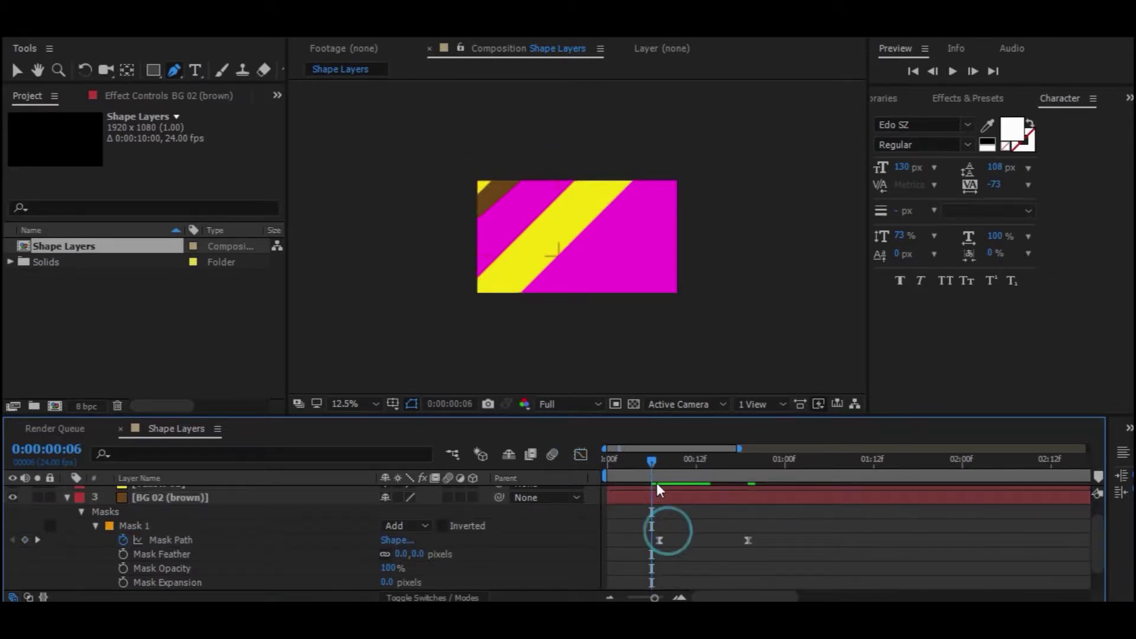
drag(649, 455, 658, 457)
click(659, 541)
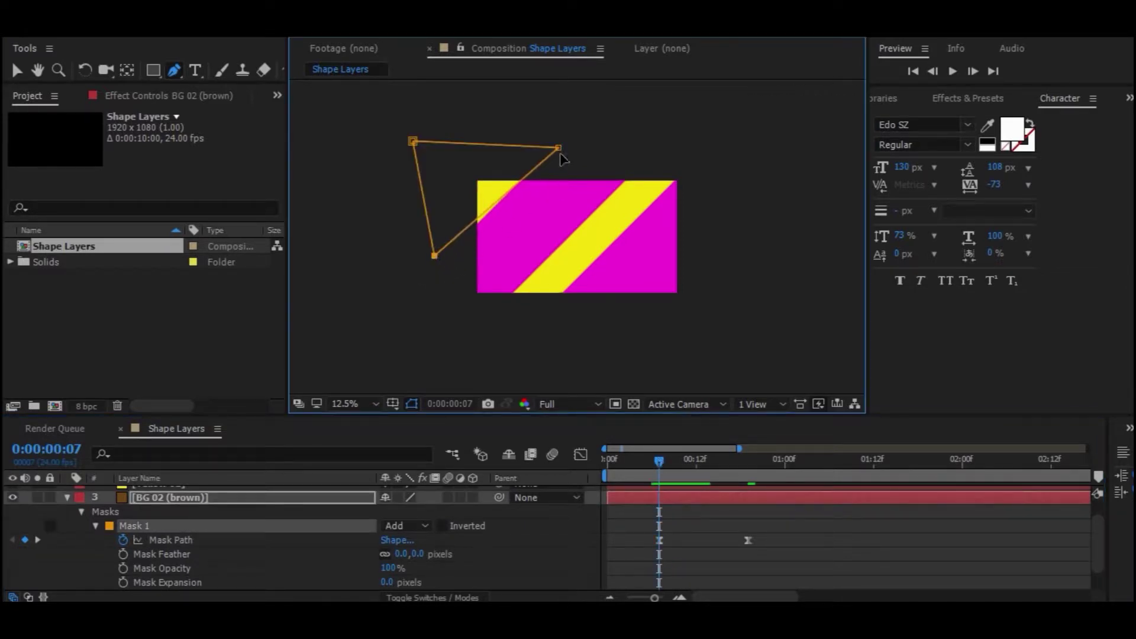
drag(559, 148, 531, 129)
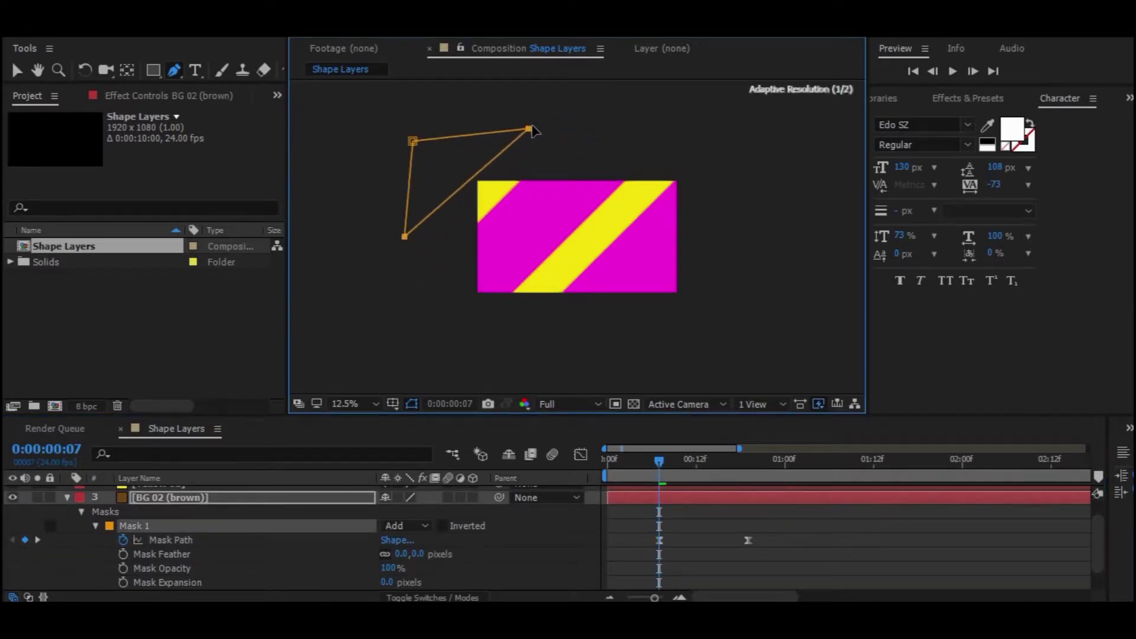
Sharpen the Mask Path speed curve's ease in the Graph Editor, then return to layer bars
drag(663, 460, 696, 461)
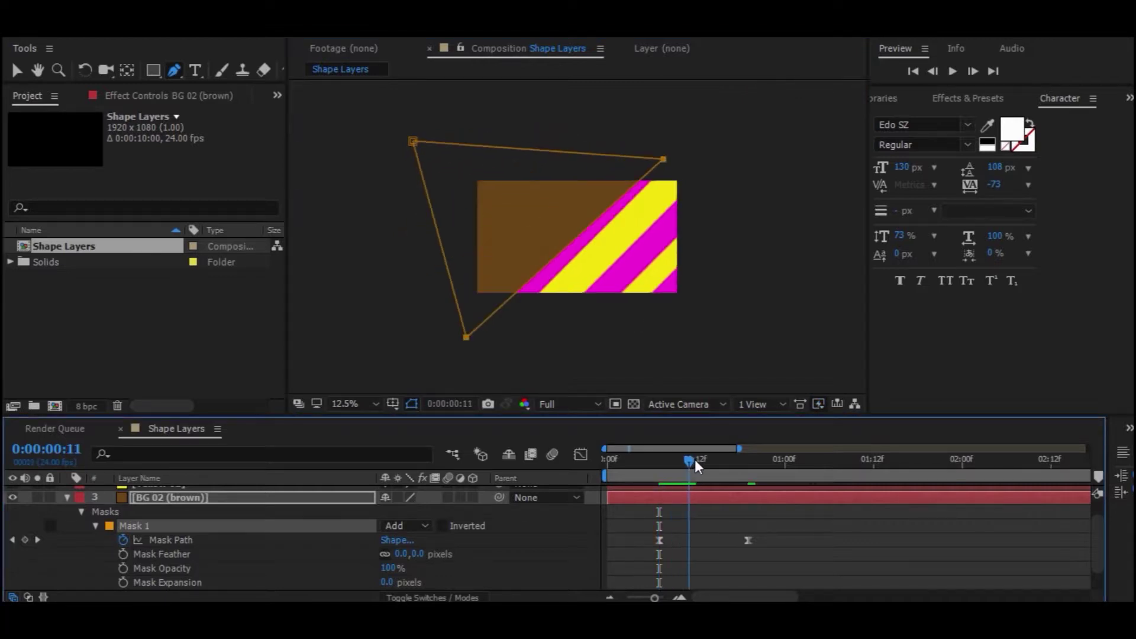
click(654, 517)
click(713, 519)
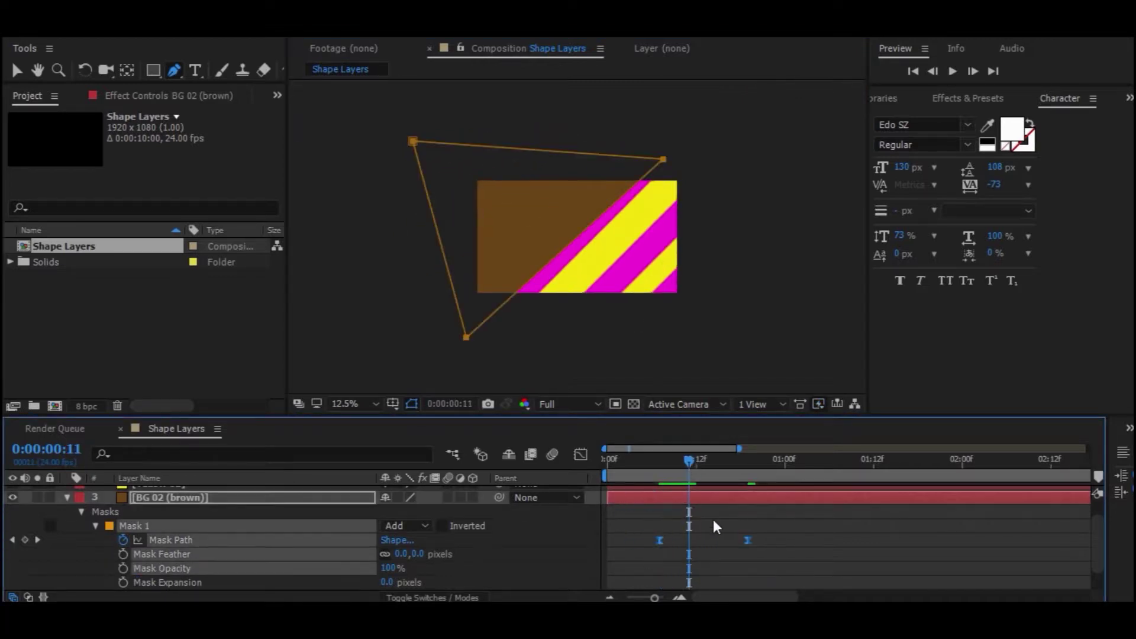
click(578, 454)
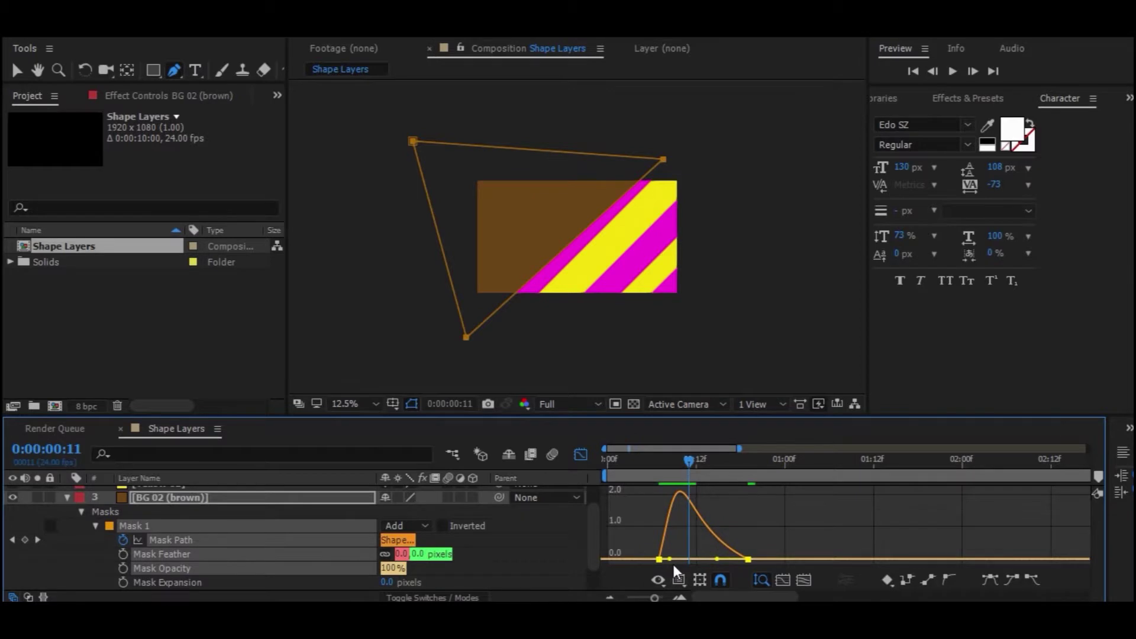
drag(690, 461, 674, 459)
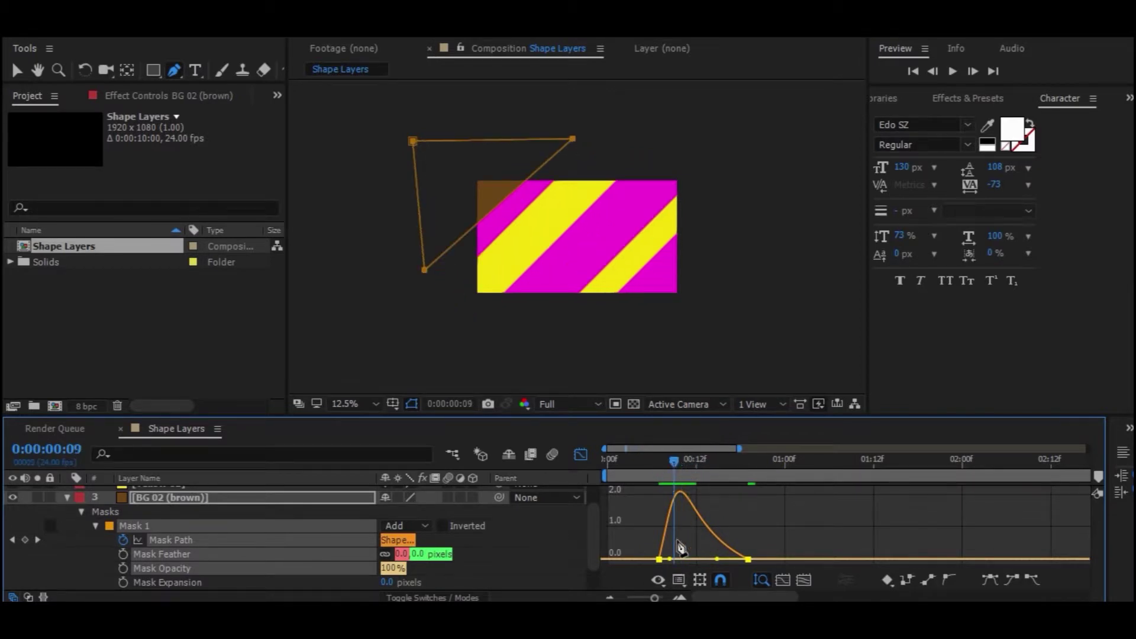
drag(668, 557, 663, 559)
mouse_move(670, 463)
mouse_down()
mouse_move(656, 464)
mouse_move(745, 471)
mouse_up()
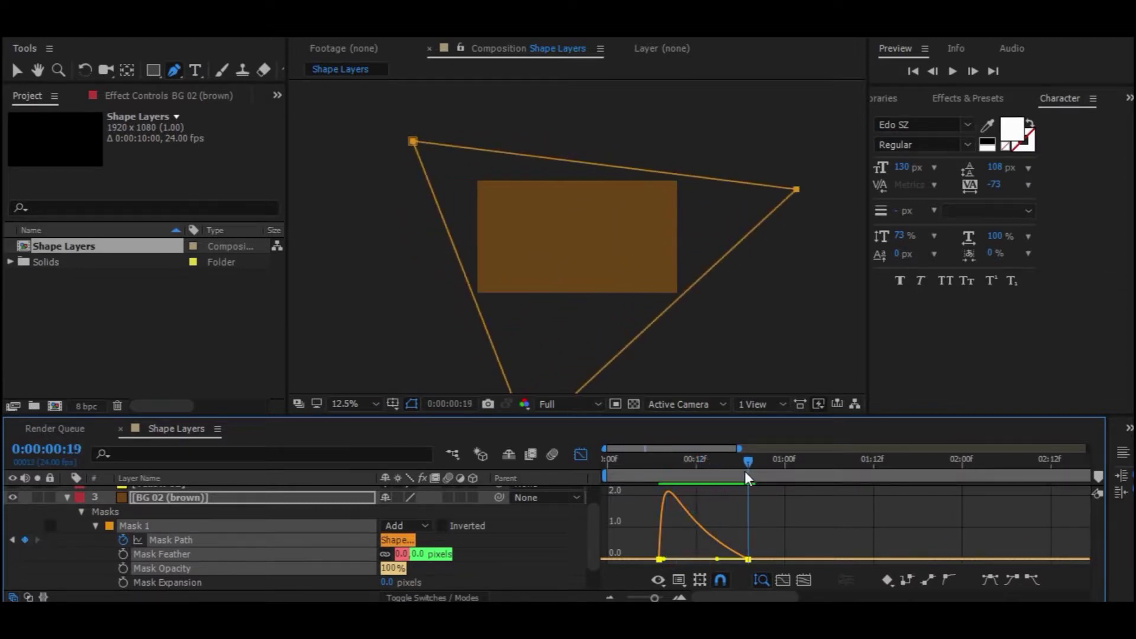
click(580, 454)
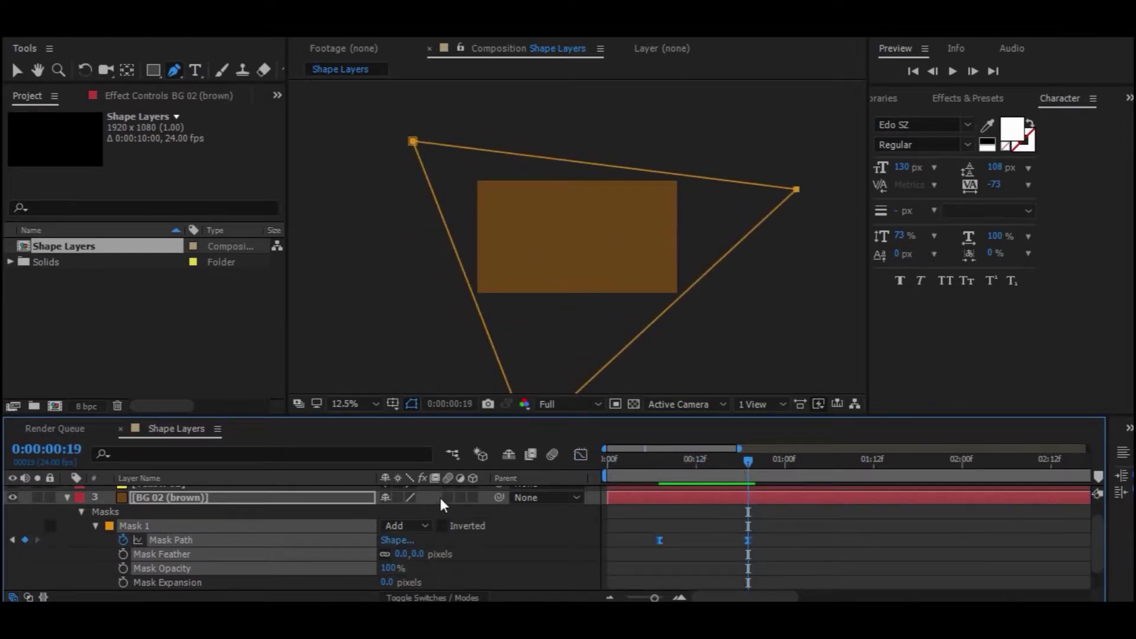
Collapse the brown layer, deselect everything and preview the striped background animation
click(67, 497)
click(148, 554)
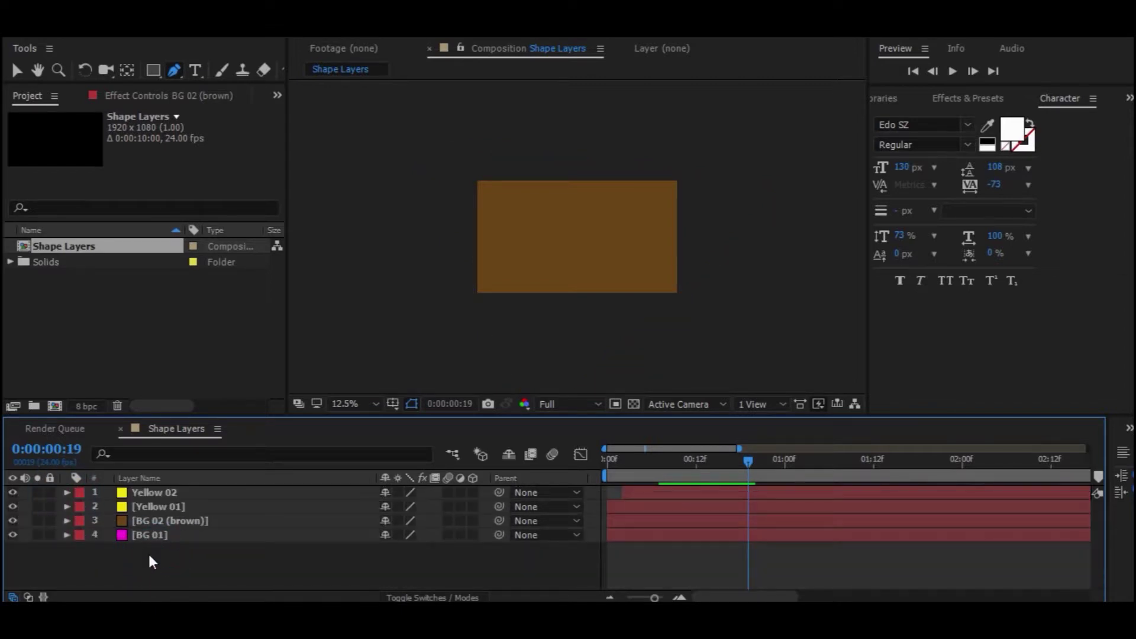
key(v)
key(space)
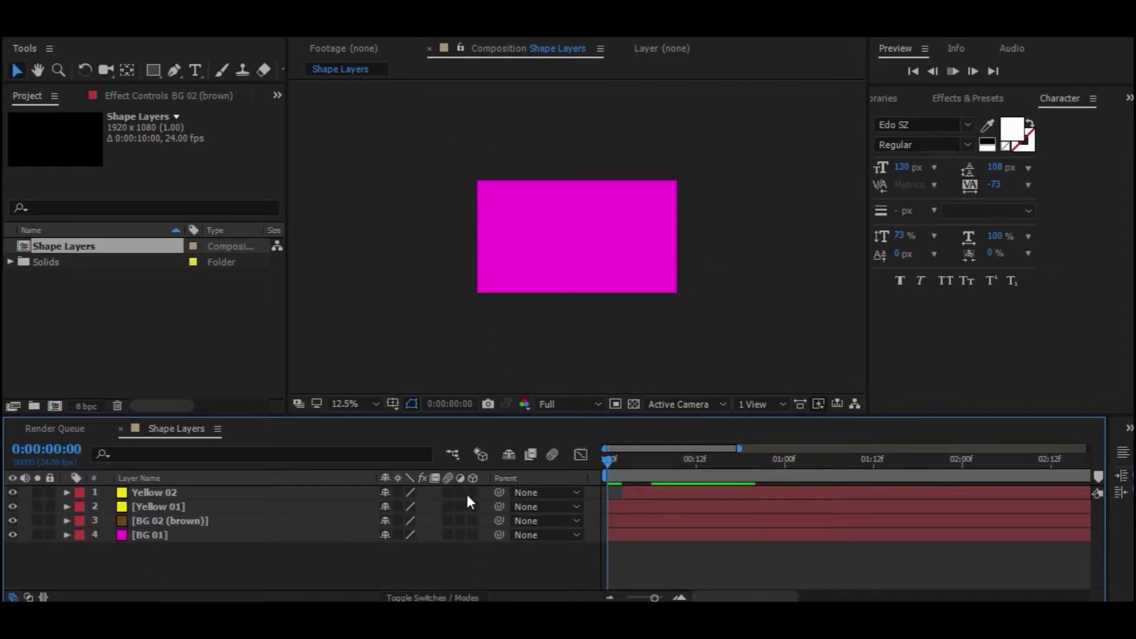
drag(644, 466, 748, 506)
Stop the preview and add a text layer reading FILMY EFFECTS
key(space)
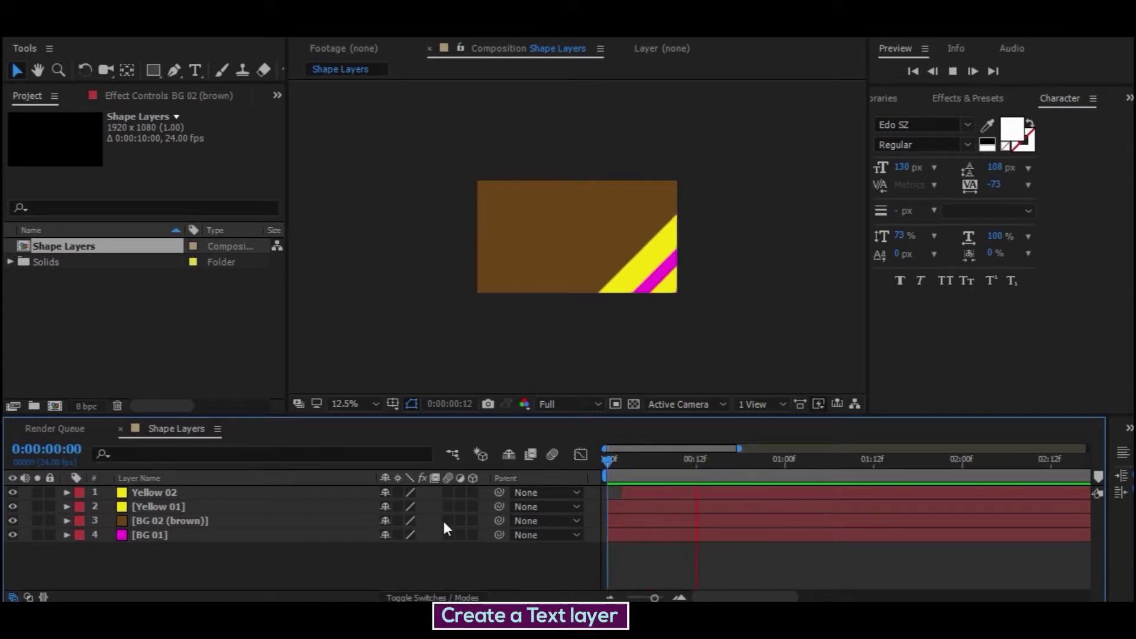
click(309, 583)
right_click(308, 576)
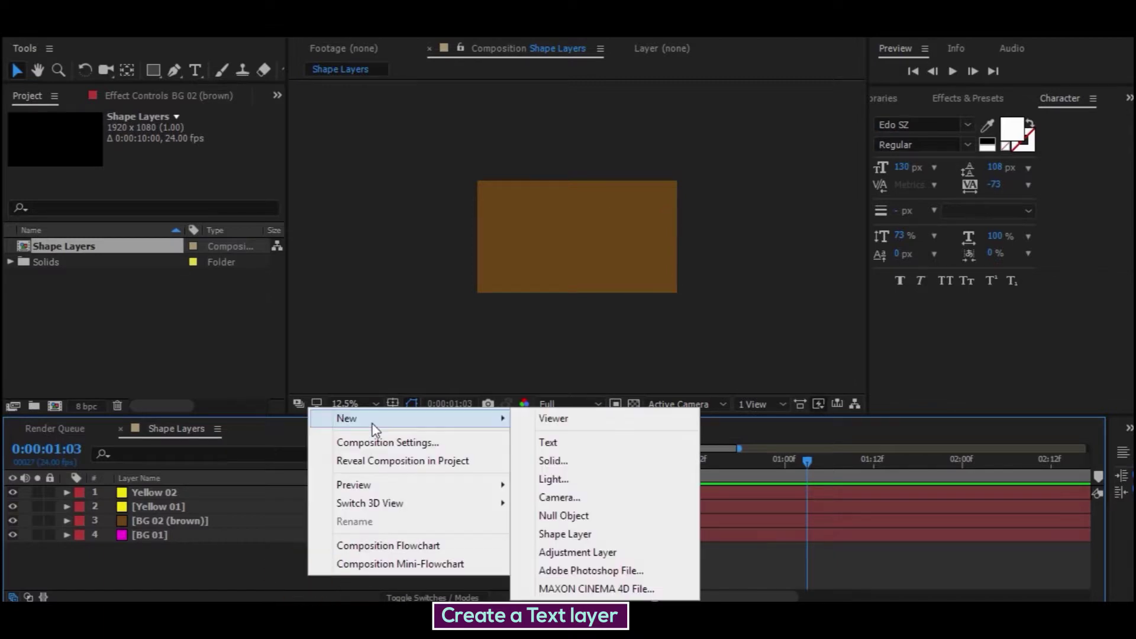
click(554, 441)
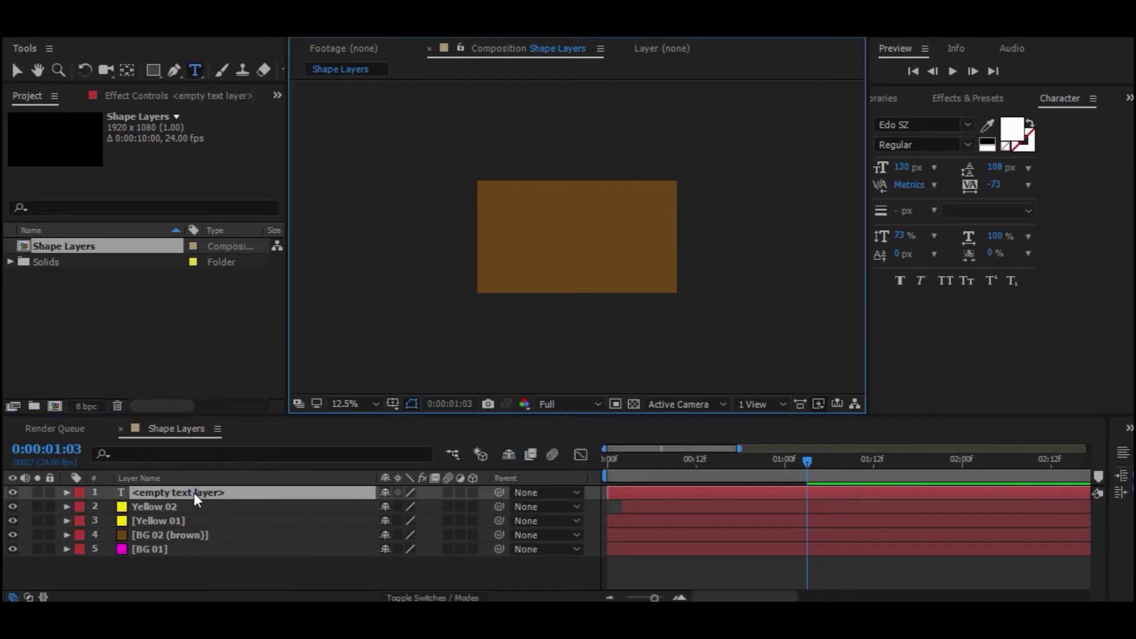
text(FILMY EFFECTS)
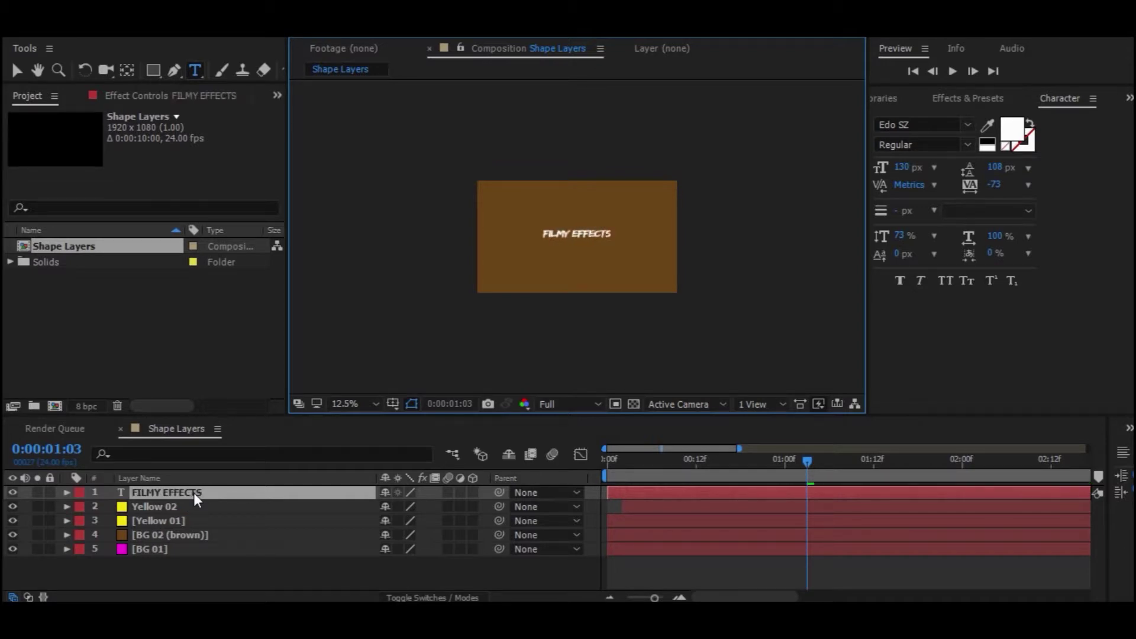
scroll(572, 235, up, 3)
scroll(581, 215, down, 2)
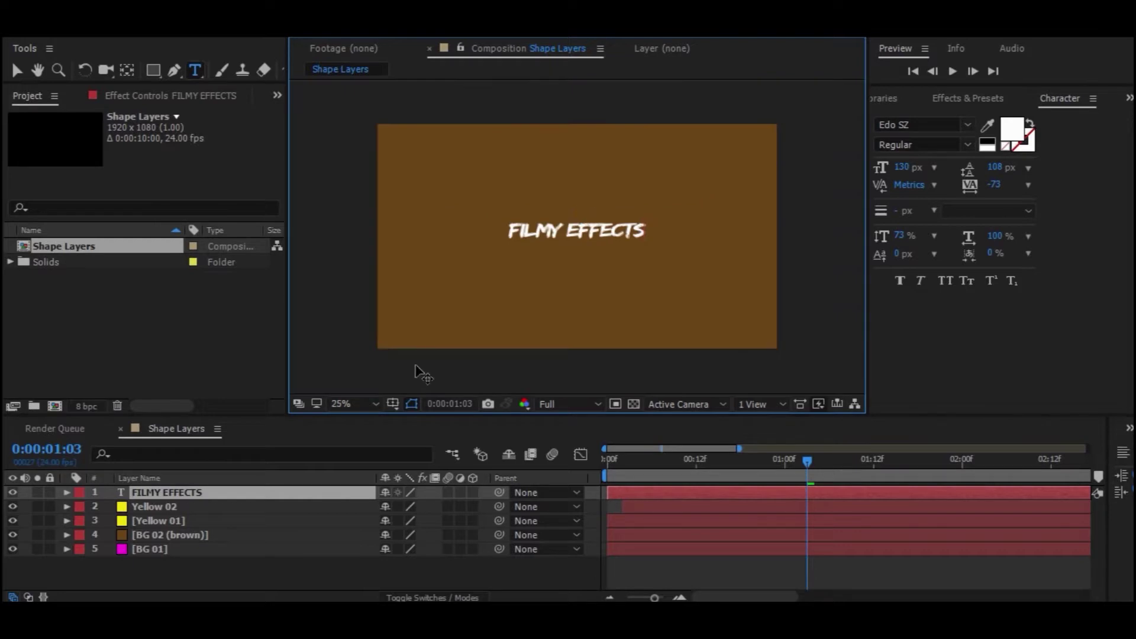
Fit the comp in the viewer and confirm the title font is Edo SZ
click(352, 405)
click(377, 105)
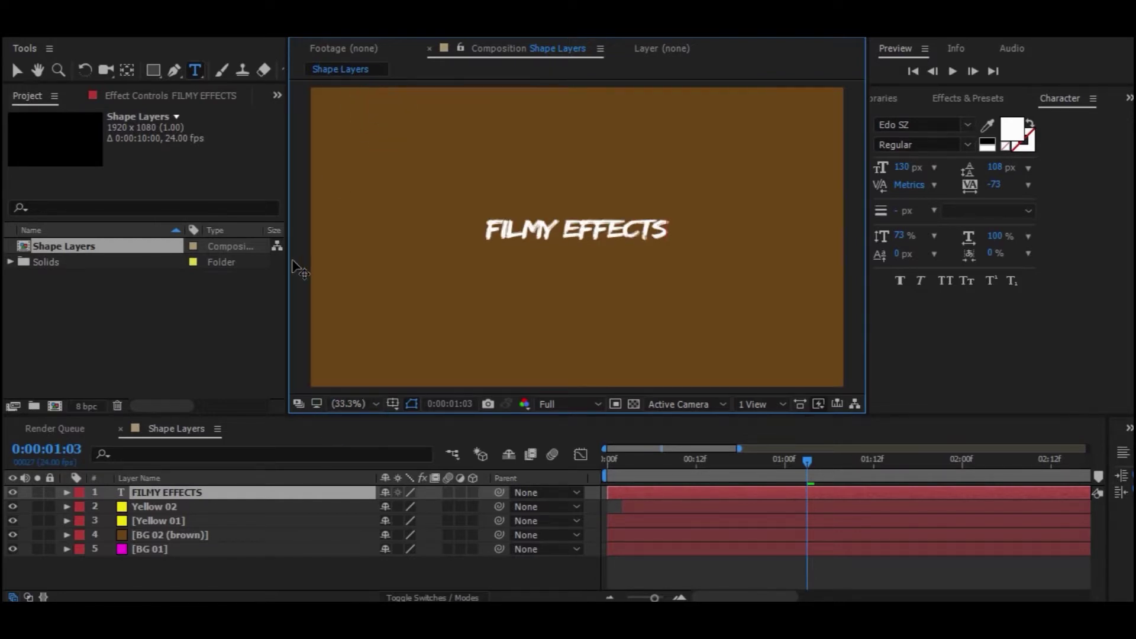
drag(286, 265, 252, 268)
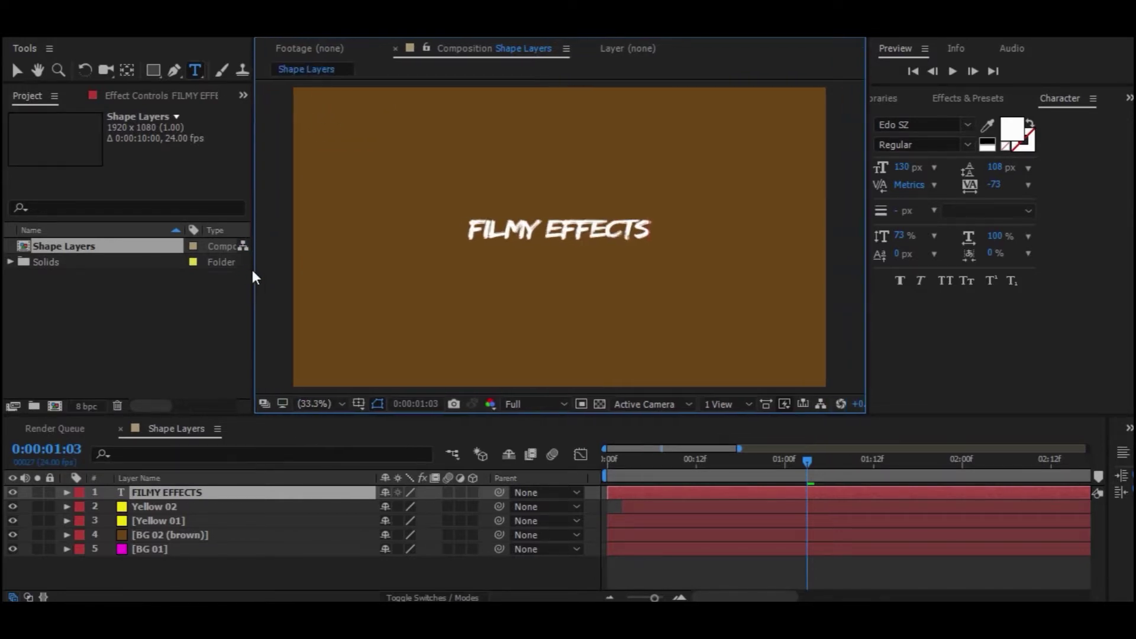
click(190, 493)
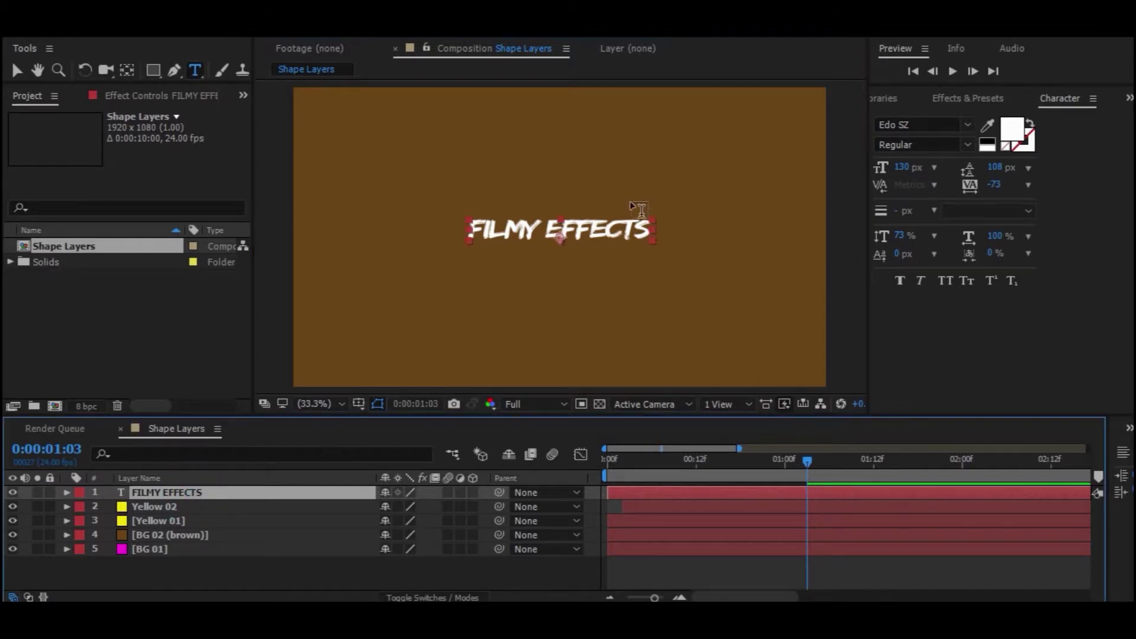
double_click(174, 492)
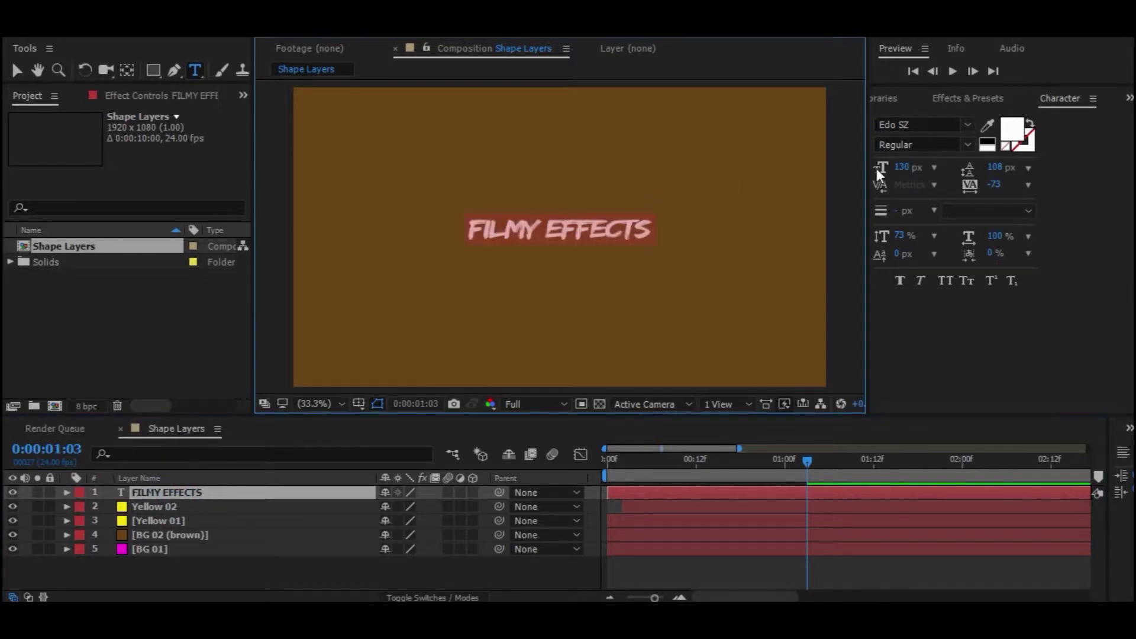
click(891, 125)
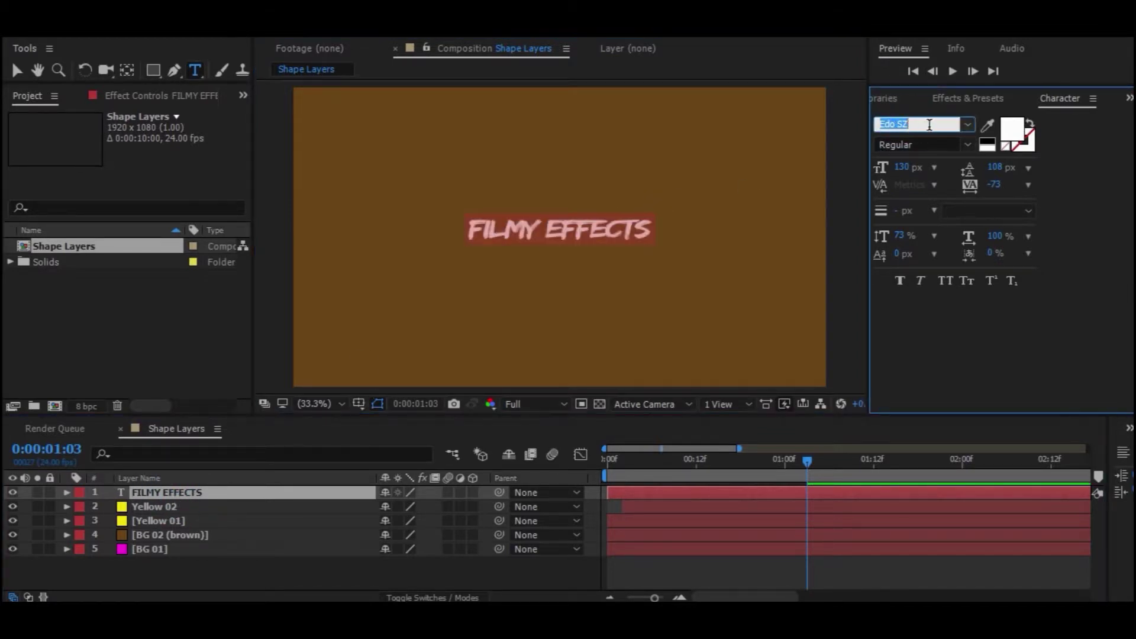
click(923, 127)
Select the FILMY EFFECTS layer and scrub back to frame 17
click(247, 578)
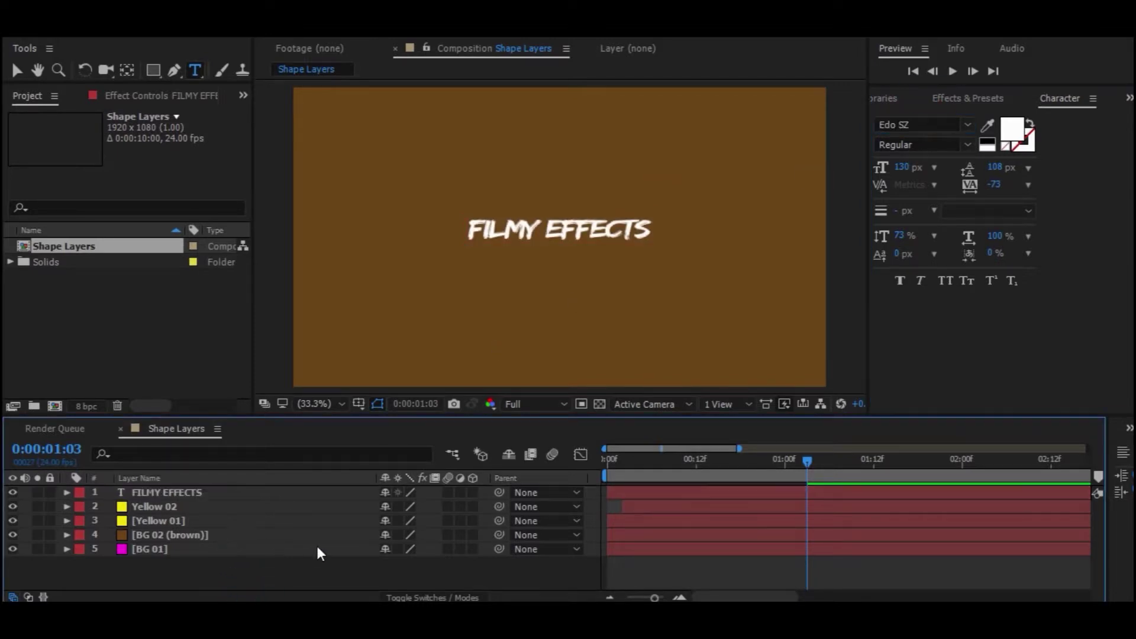
right_click(164, 571)
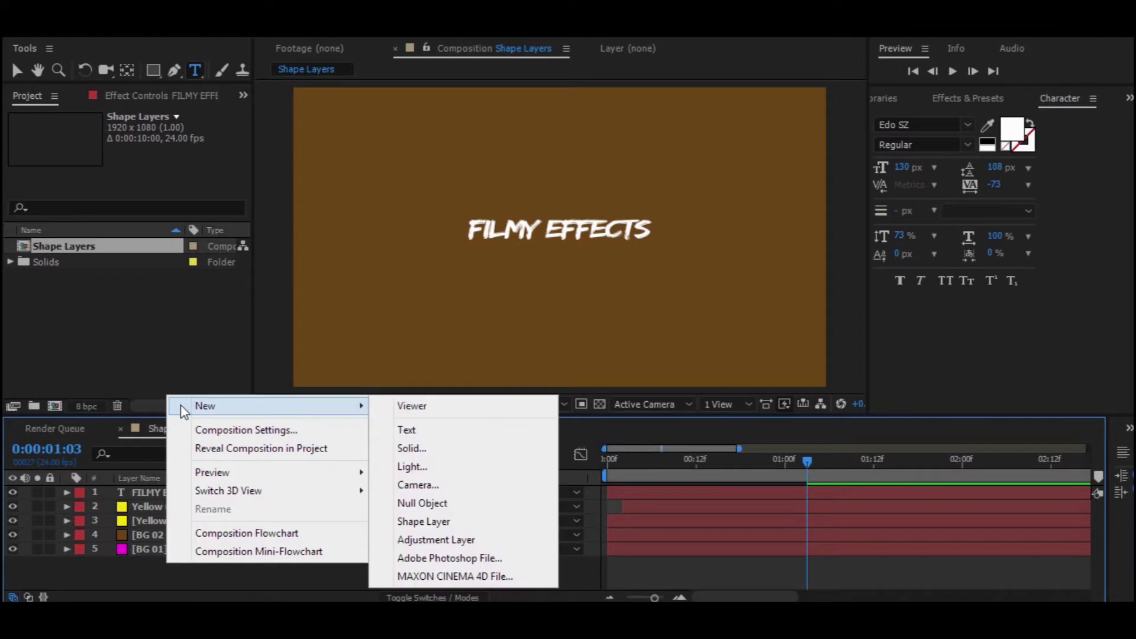
click(152, 489)
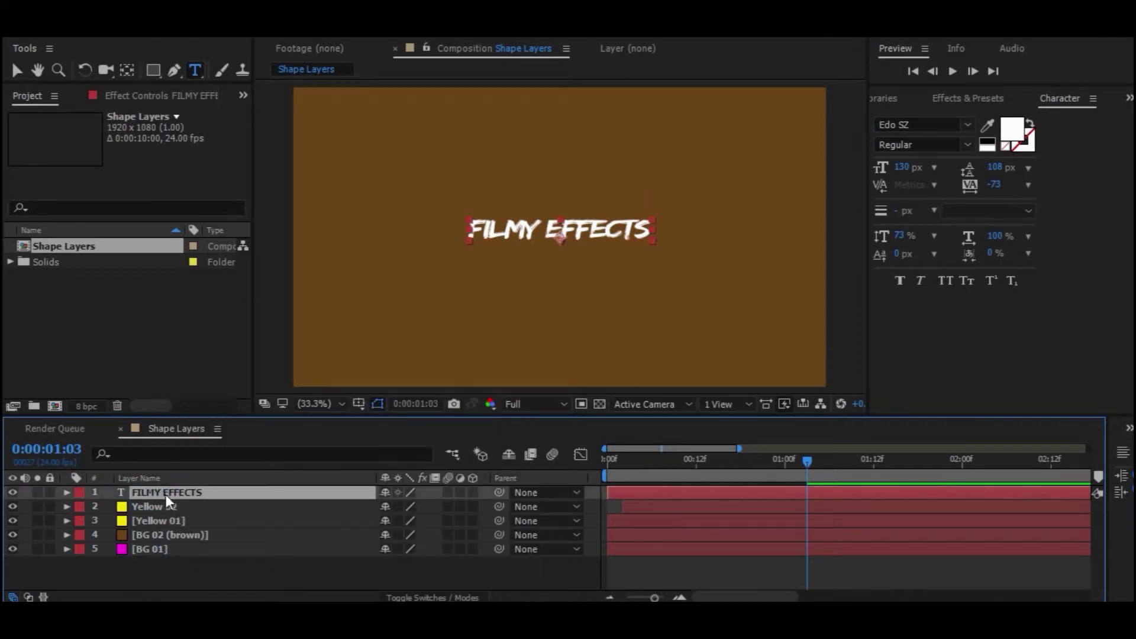
mouse_move(806, 462)
mouse_down()
mouse_move(717, 465)
mouse_move(748, 459)
mouse_up()
key(Caps_Lock)
key(Caps_Lock)
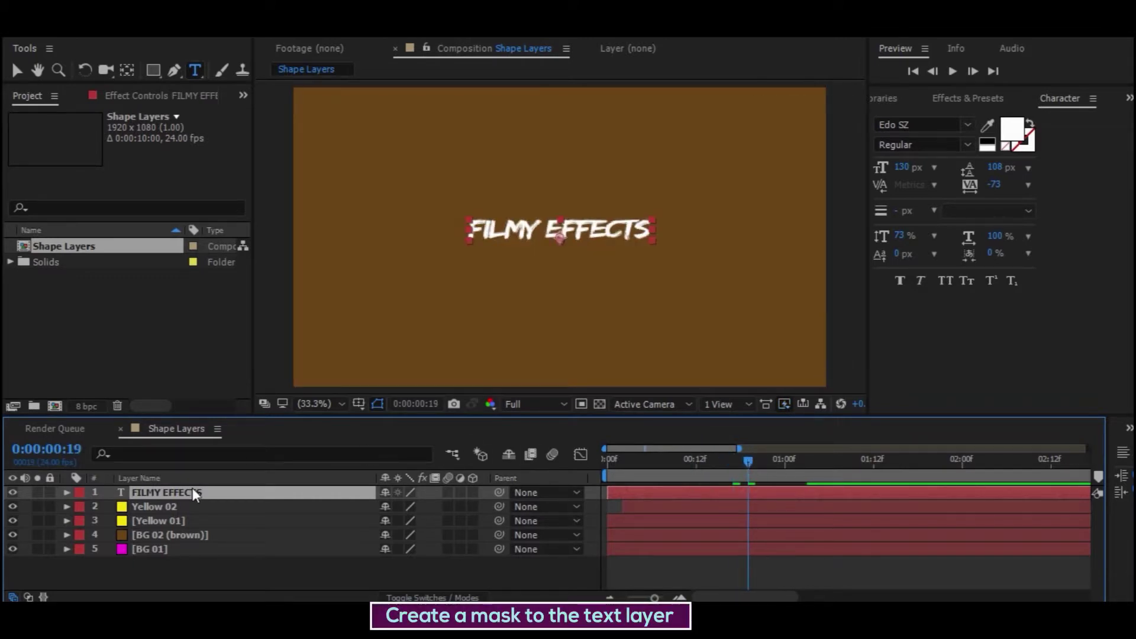
Add a new rectangle mask to the FILMY EFFECTS layer and refit the viewer
right_click(194, 491)
click(432, 76)
key(comma)
key(comma)
key(comma)
key(v)
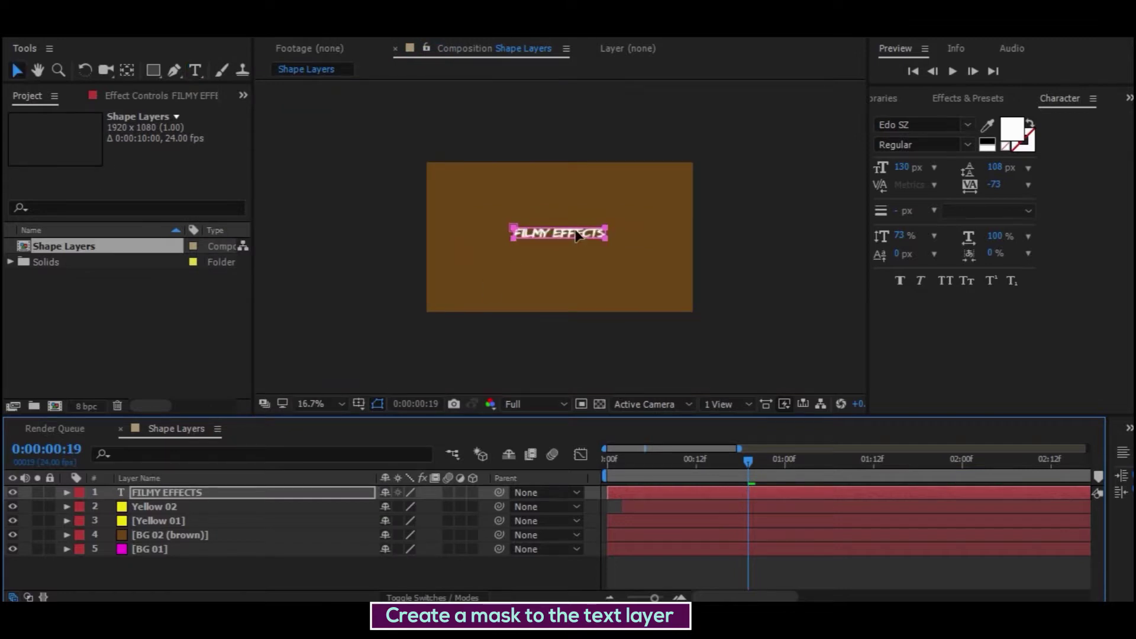
key(period)
Expand Mask 1 and set a Mask Path keyframe at frame 11
click(167, 494)
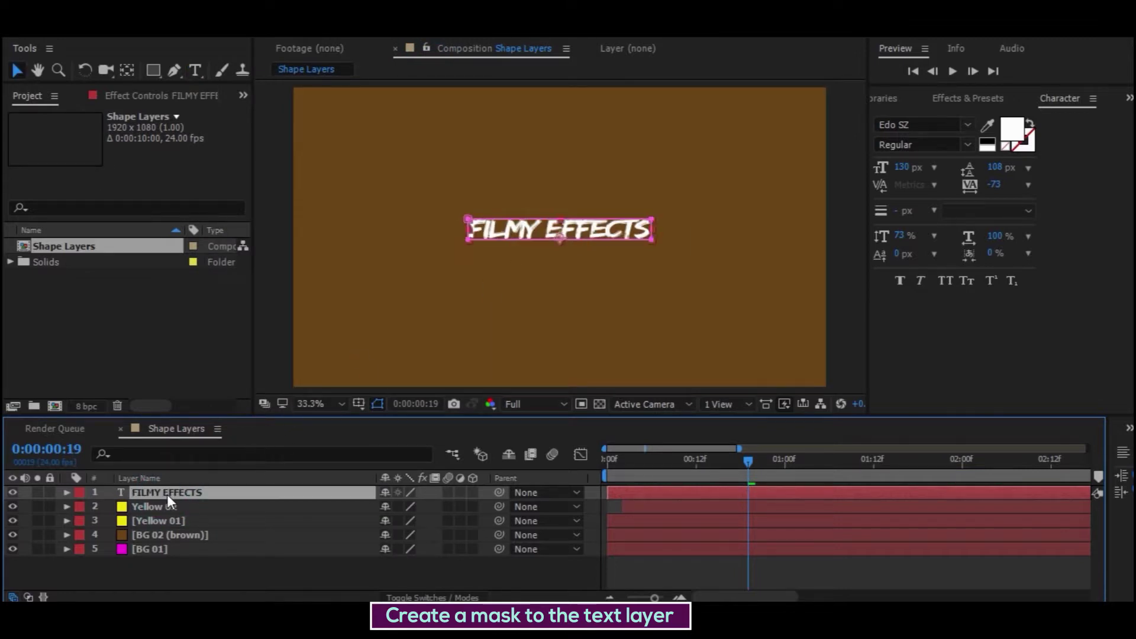
click(67, 493)
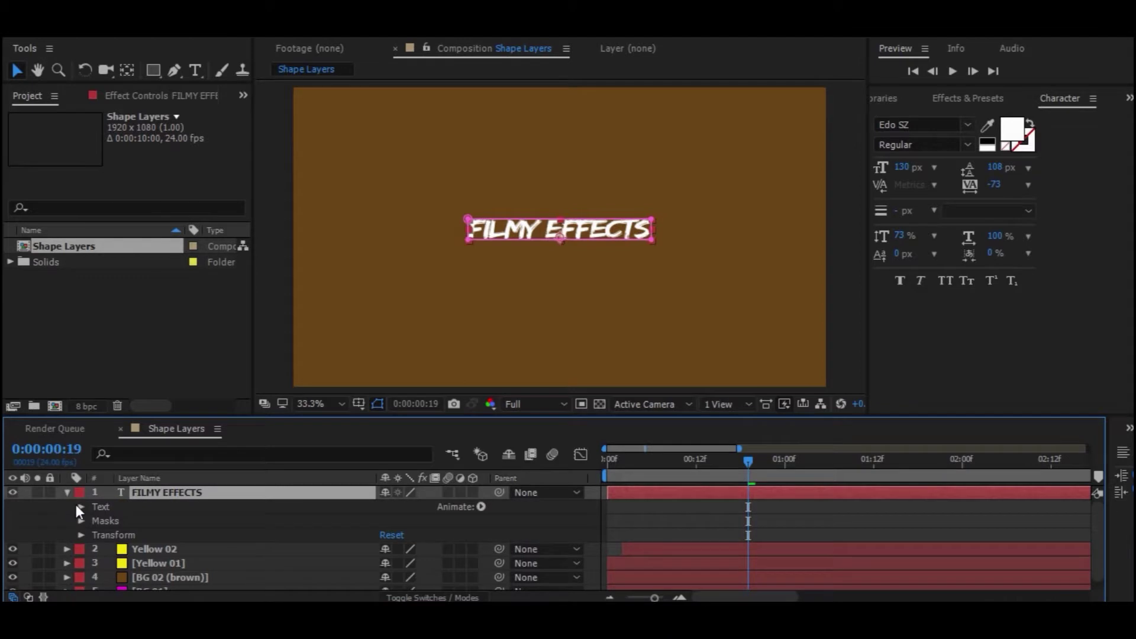
click(81, 522)
click(96, 536)
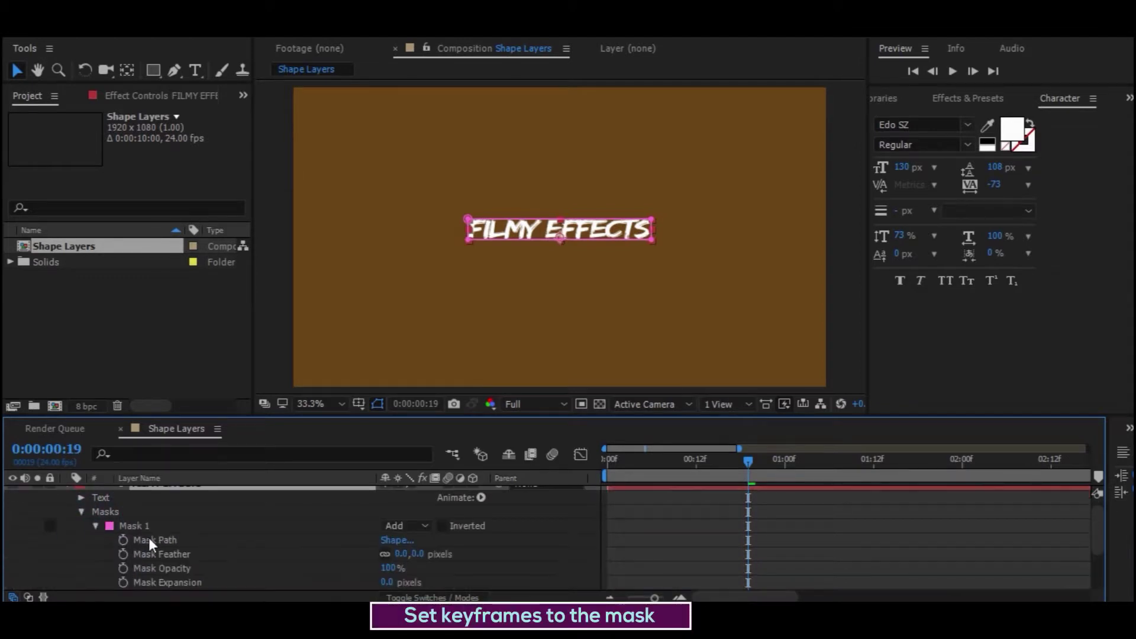
click(149, 539)
drag(744, 463, 694, 474)
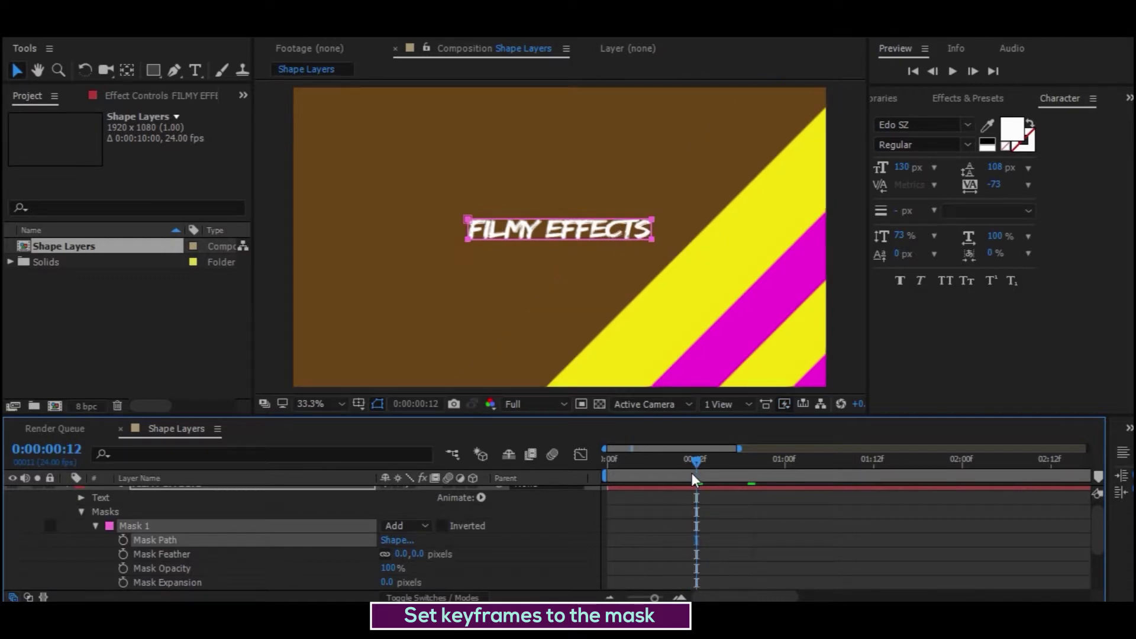
click(123, 541)
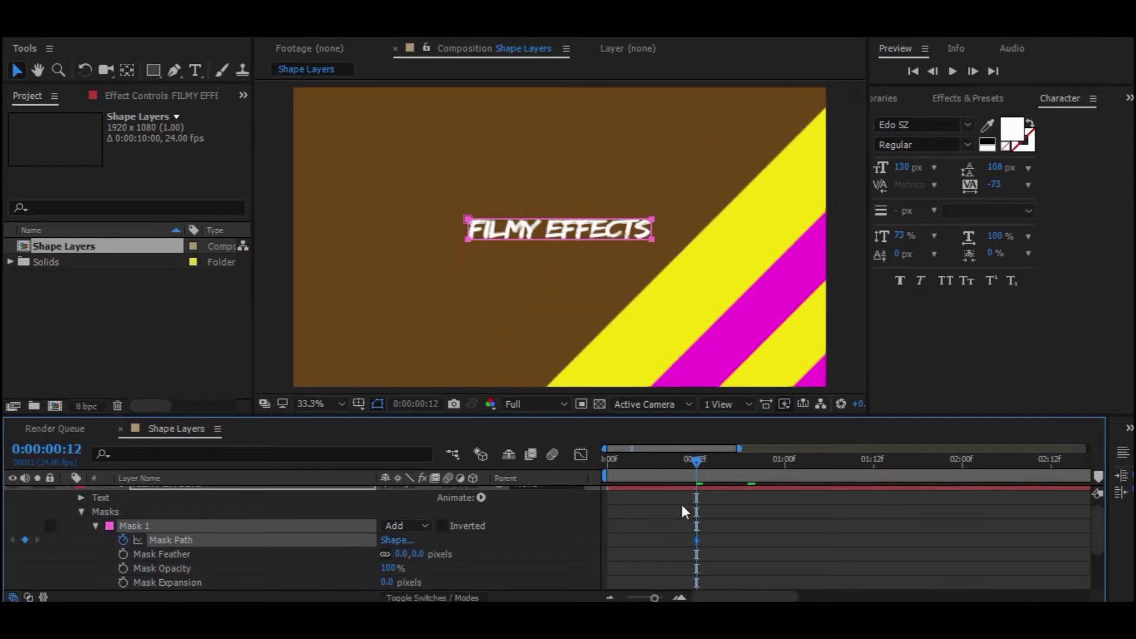
Move the keyframe later and push the mask right so the title is hidden at the start
drag(697, 540, 726, 540)
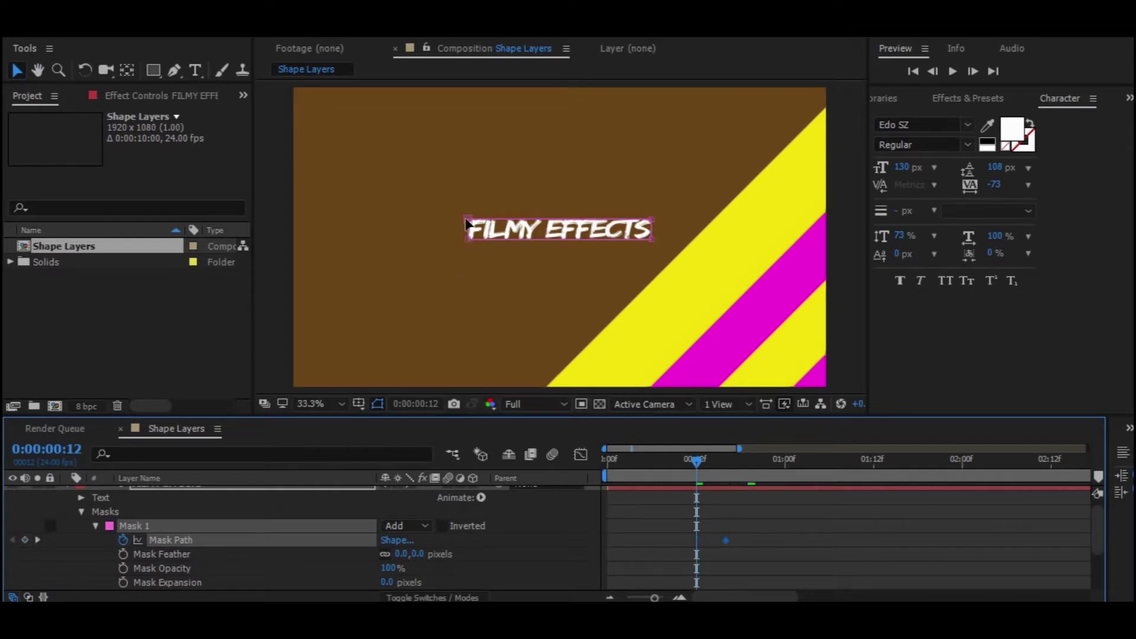
click(153, 519)
click(143, 526)
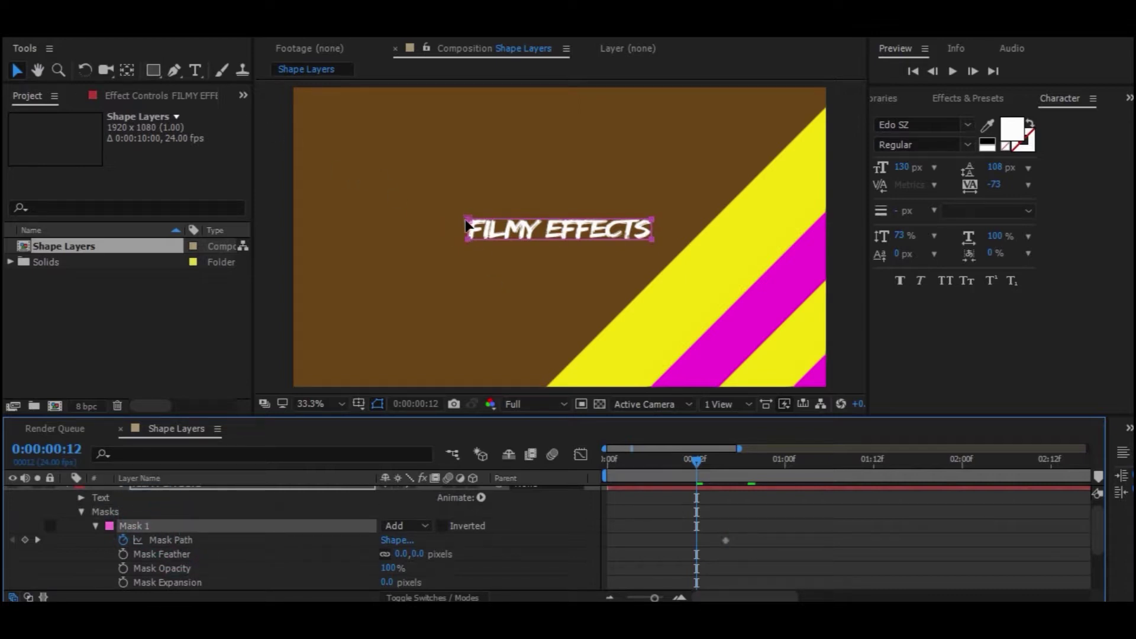
drag(471, 222, 657, 225)
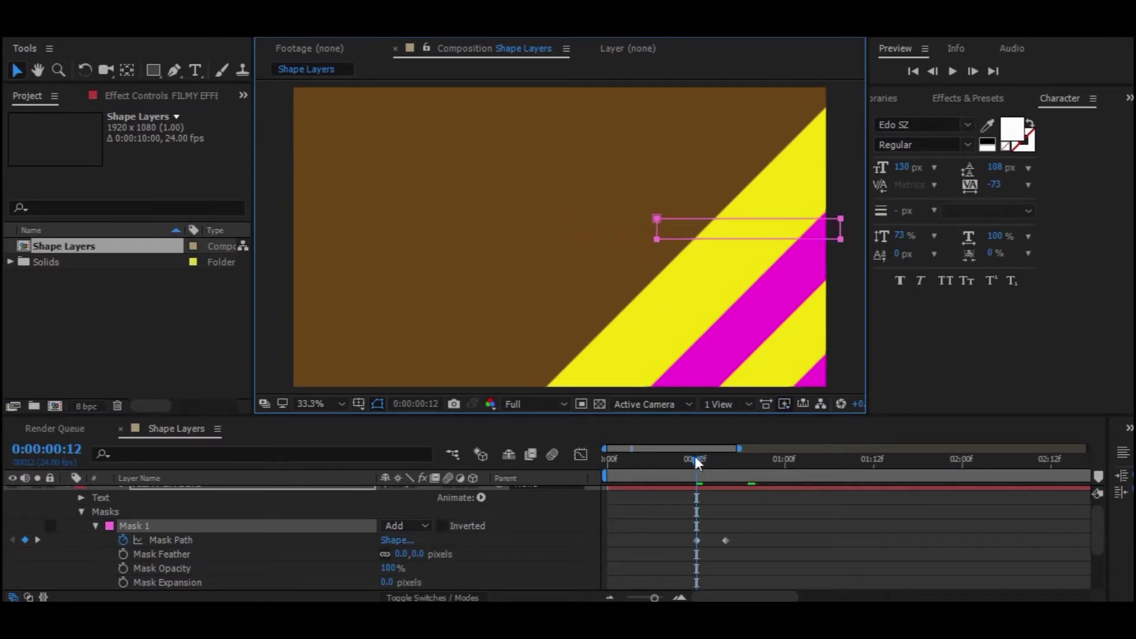
drag(697, 463, 718, 463)
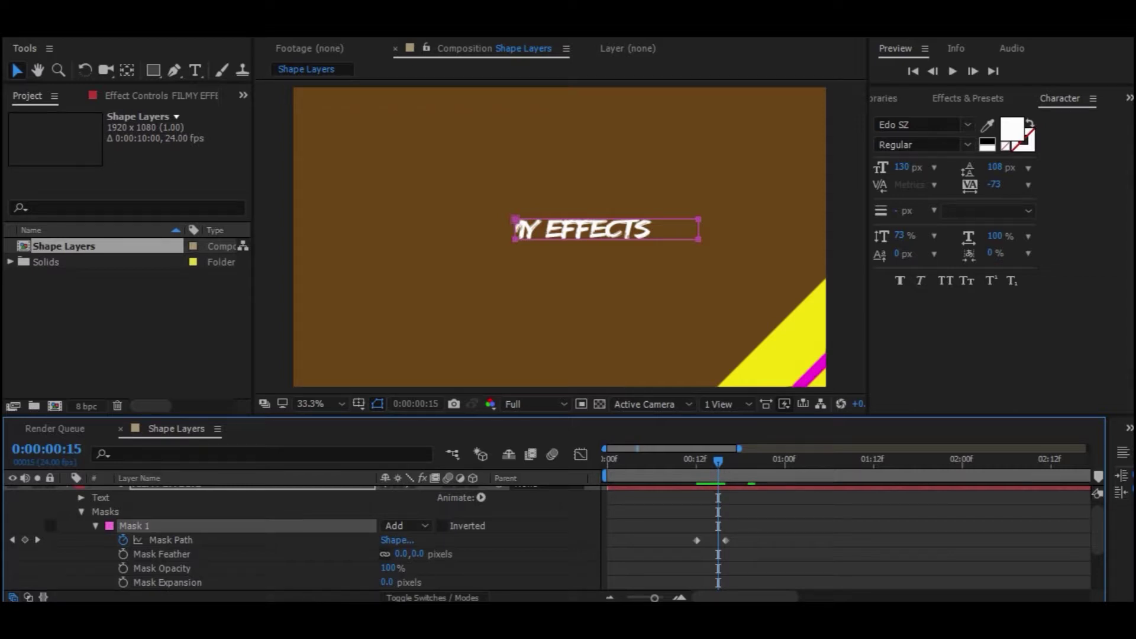
drag(754, 548, 637, 555)
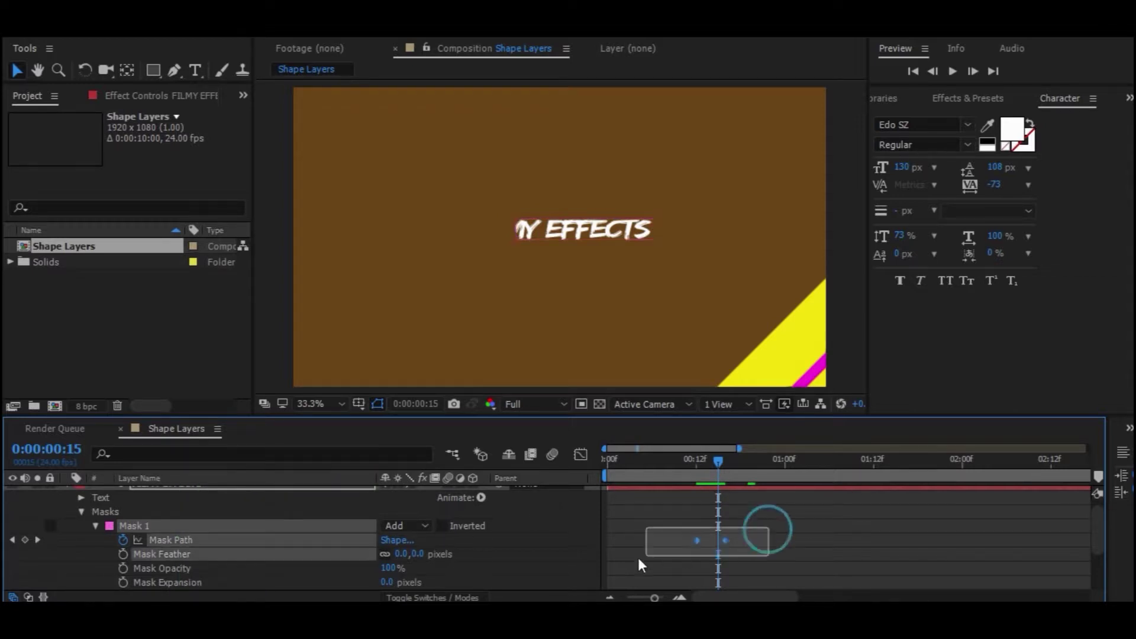
Apply Easy Ease to both FILMY EFFECTS Mask Path keyframes
right_click(699, 541)
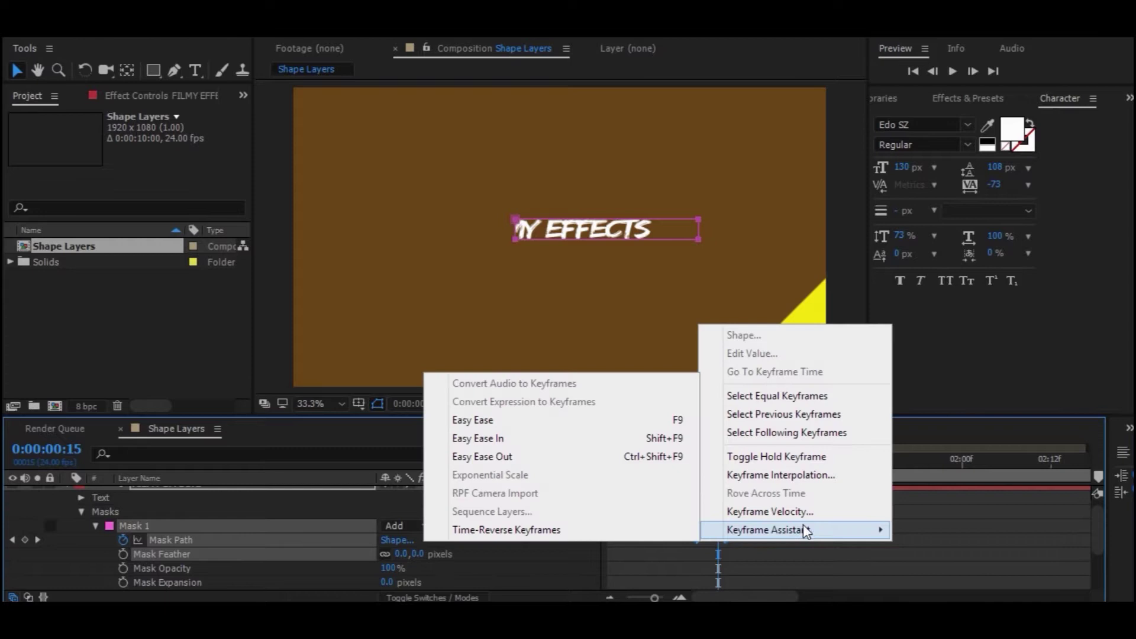
click(515, 421)
drag(717, 461, 701, 471)
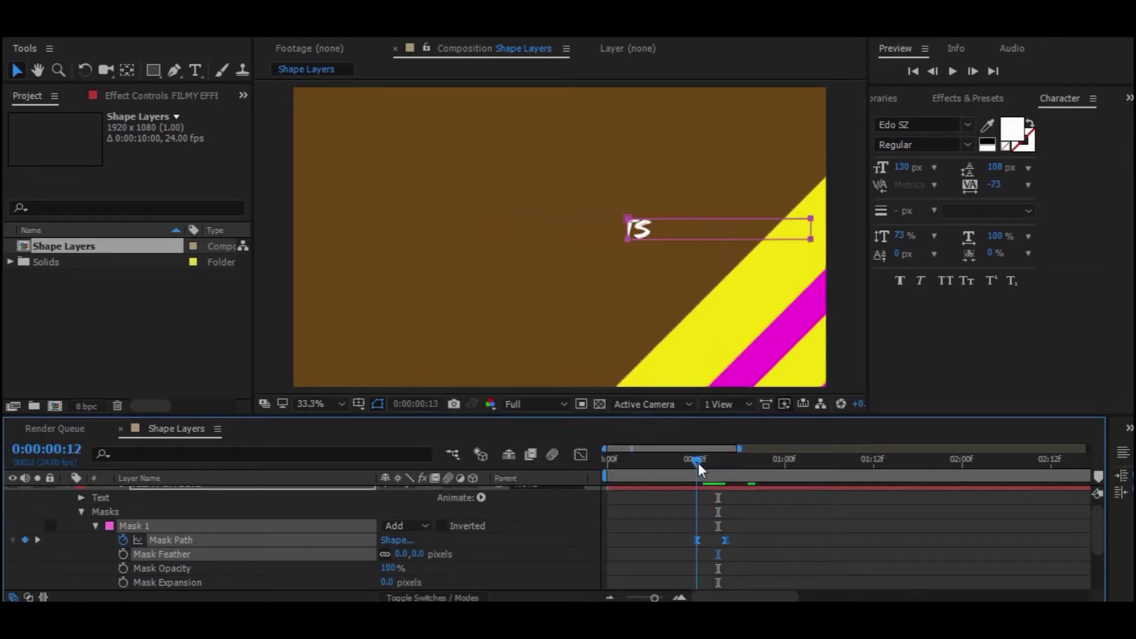
Drag the speed graph's influence handle left for a sharp early spike, checking the reveal at 1:03
click(581, 455)
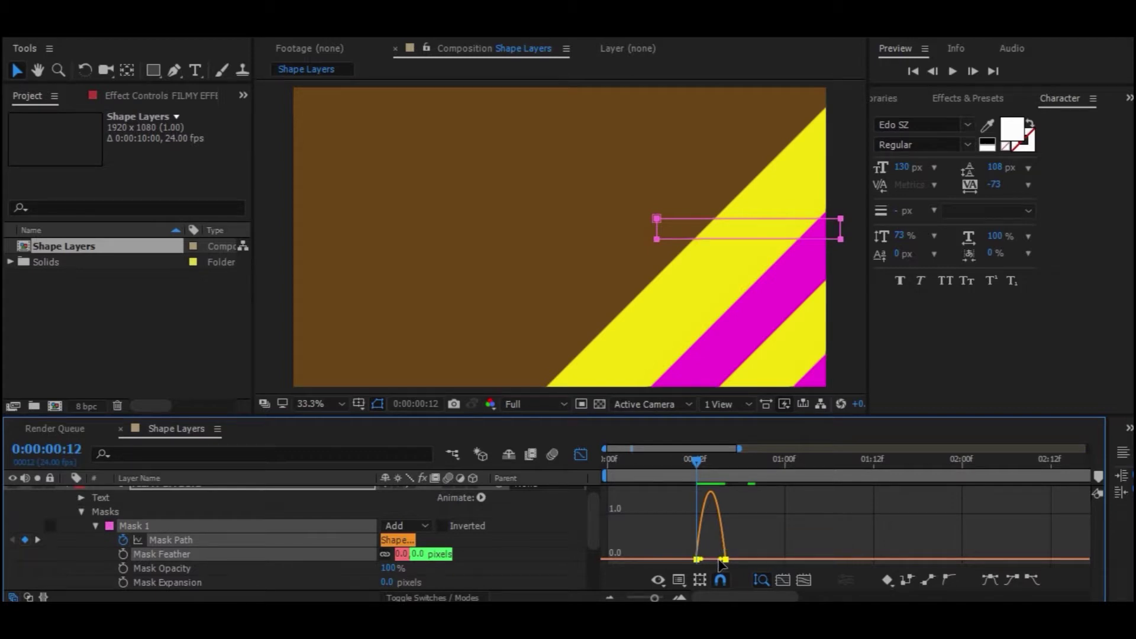
drag(723, 560, 708, 560)
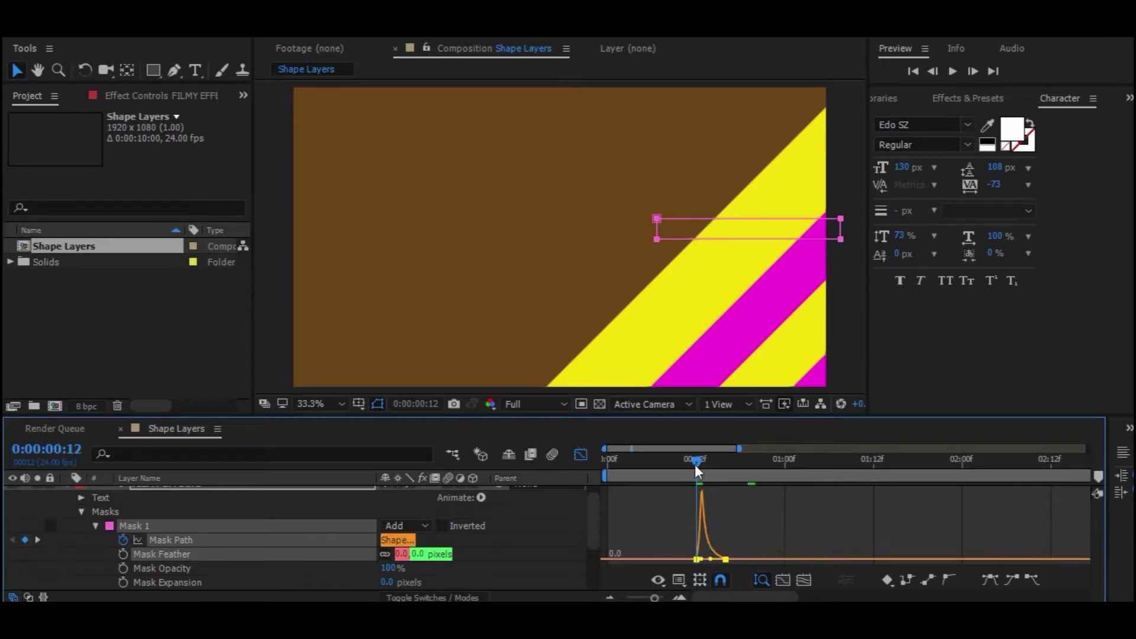
drag(695, 464, 690, 471)
drag(690, 477, 807, 467)
click(583, 455)
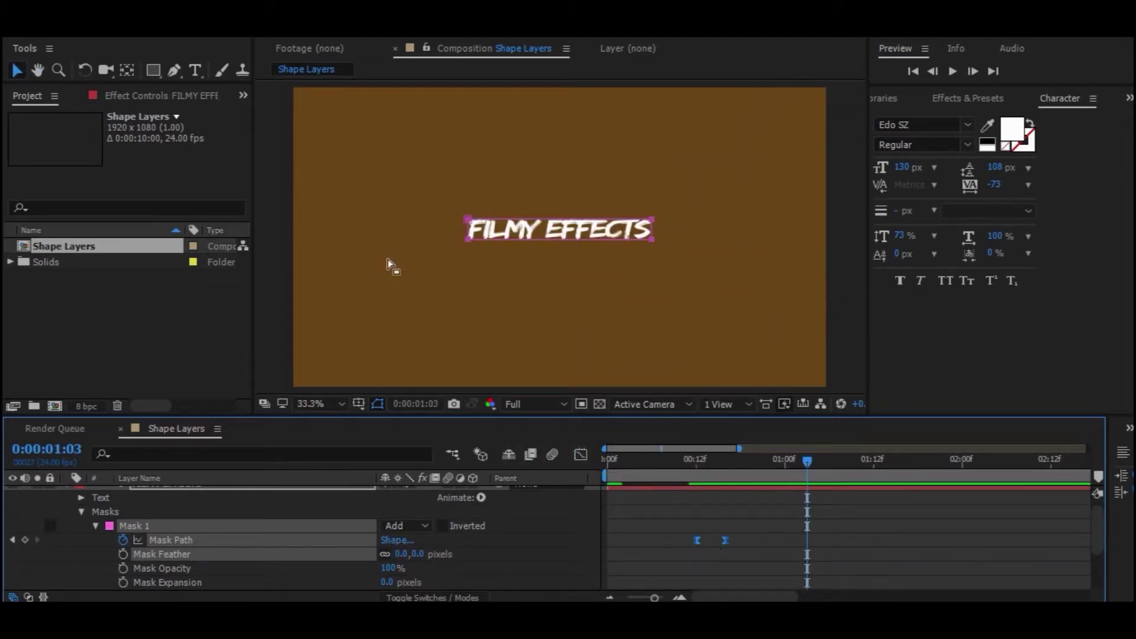
Collapse the layer properties and check the text reveal by scrubbing and previewing the early frames
click(17, 69)
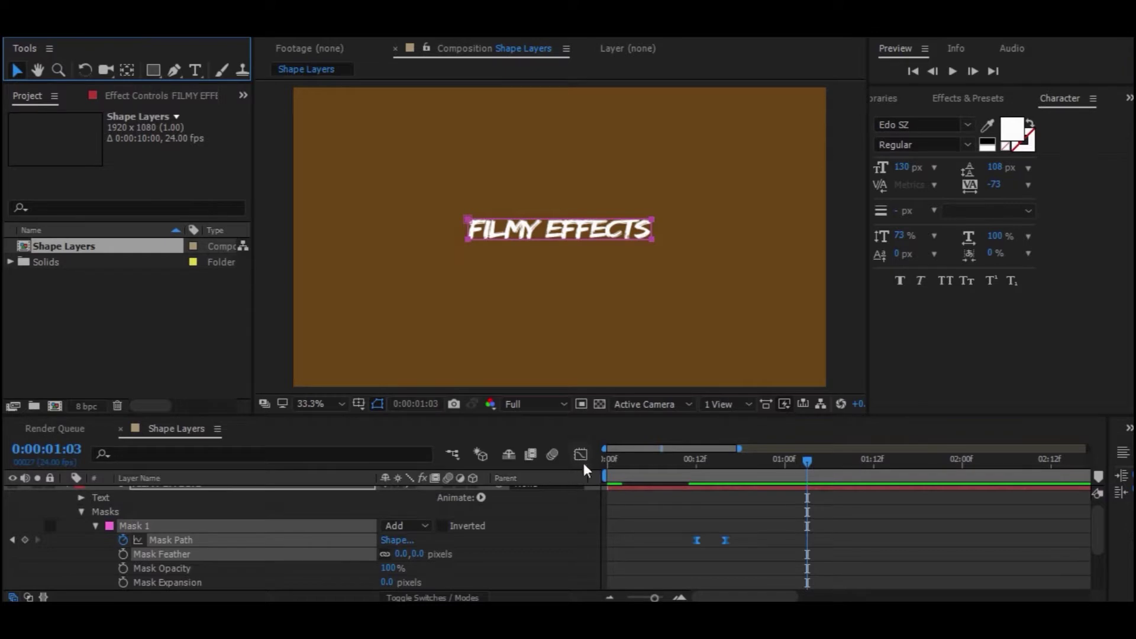
click(95, 526)
scroll(77, 509, up, 2)
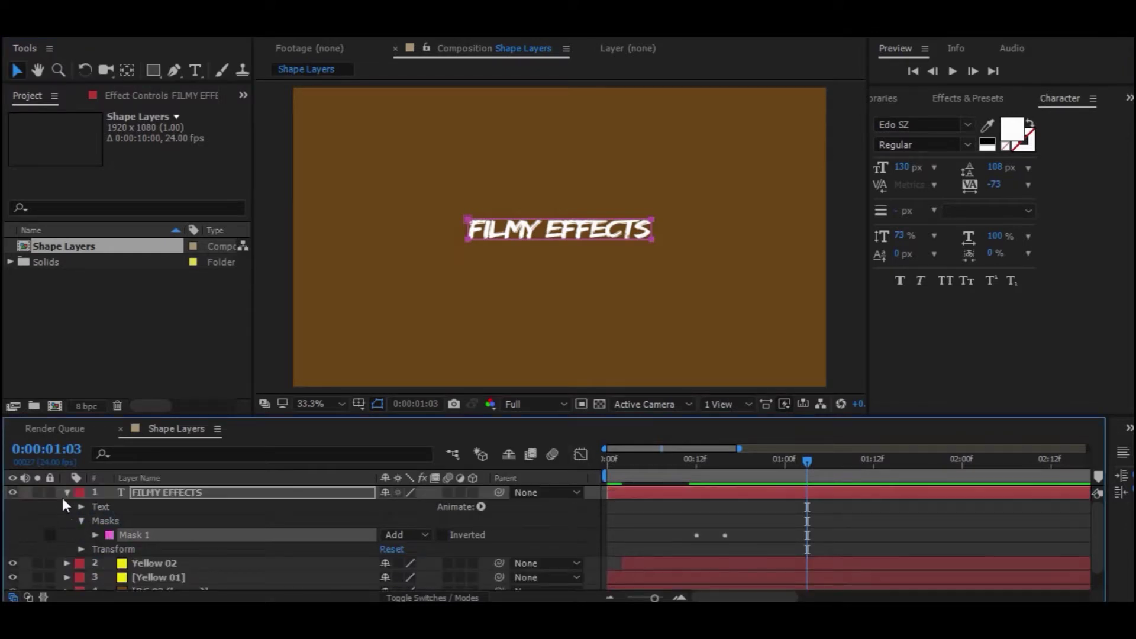
click(67, 492)
mouse_move(752, 460)
mouse_down()
mouse_move(687, 476)
mouse_move(701, 485)
mouse_up()
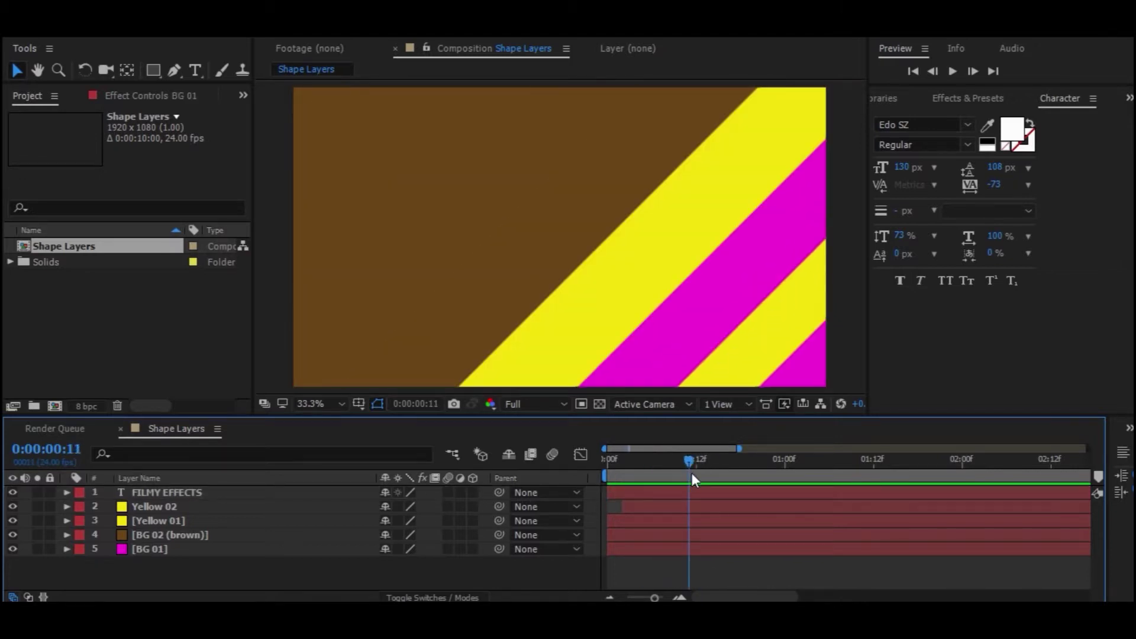
click(699, 489)
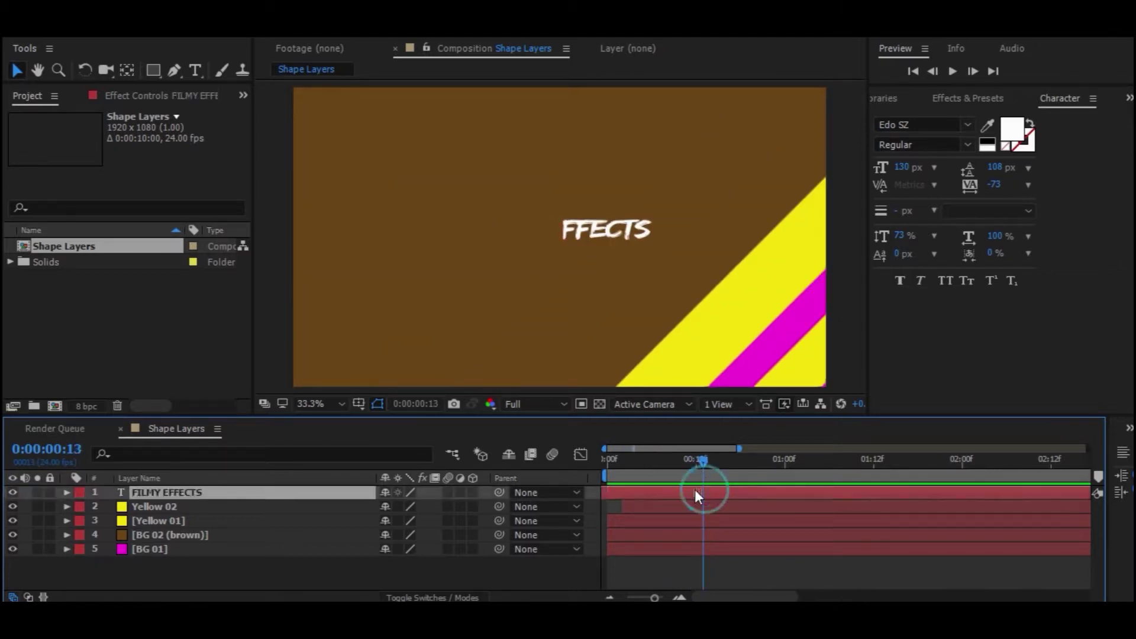
drag(701, 463, 665, 470)
key(space)
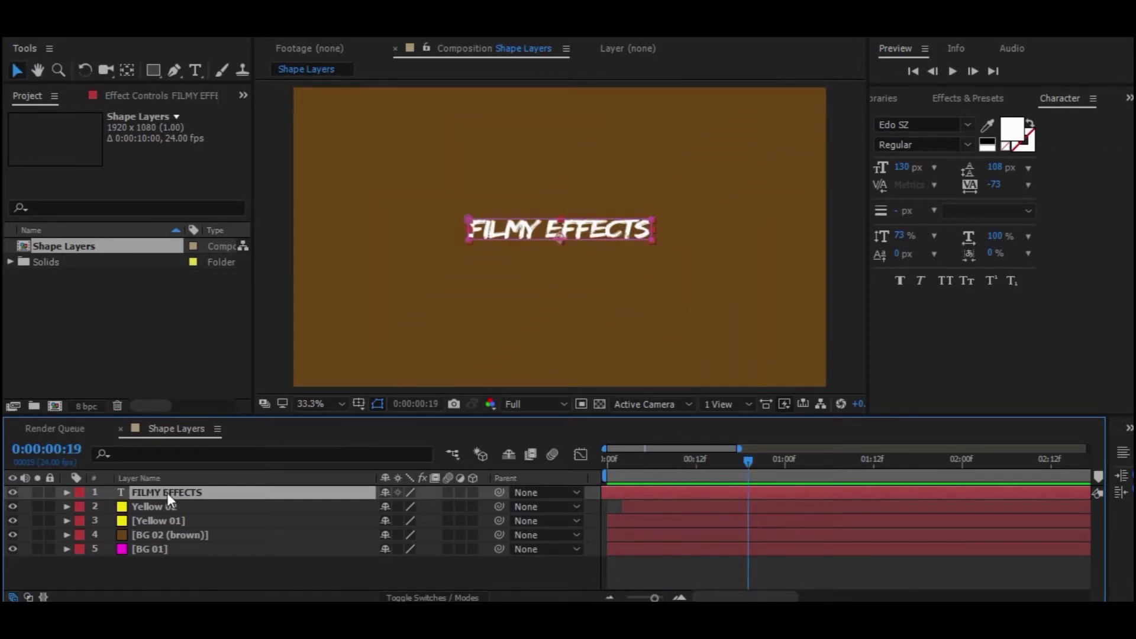
Move FILMY EFFECTS below Yellow 01 and Yellow 02 and preview the stripes around frame 10
drag(167, 492, 165, 527)
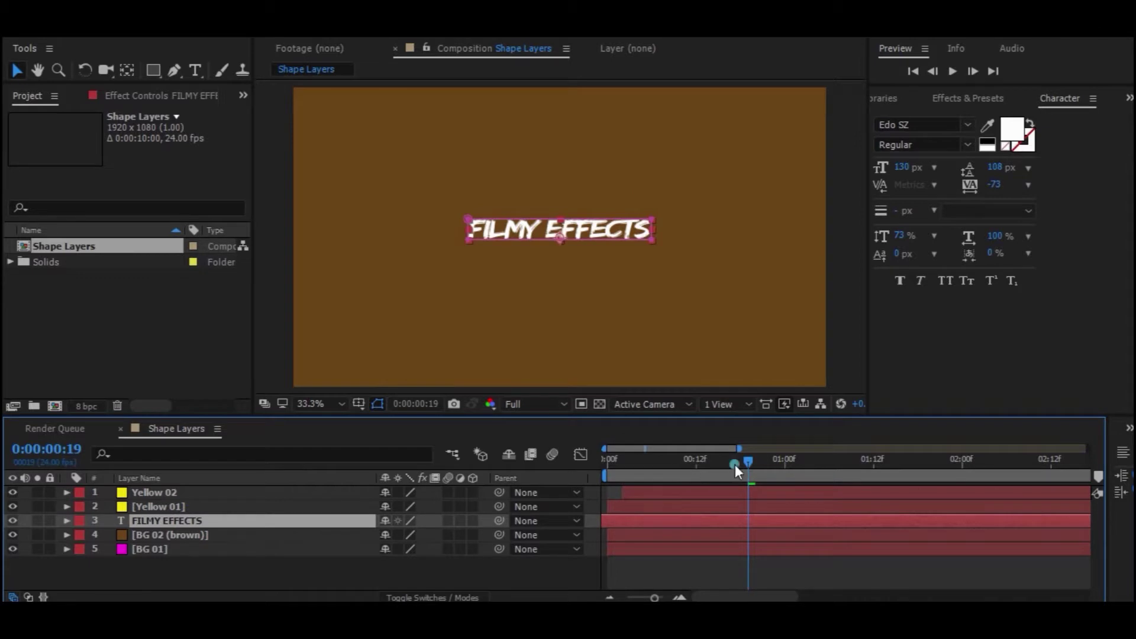
drag(735, 464, 645, 467)
click(952, 70)
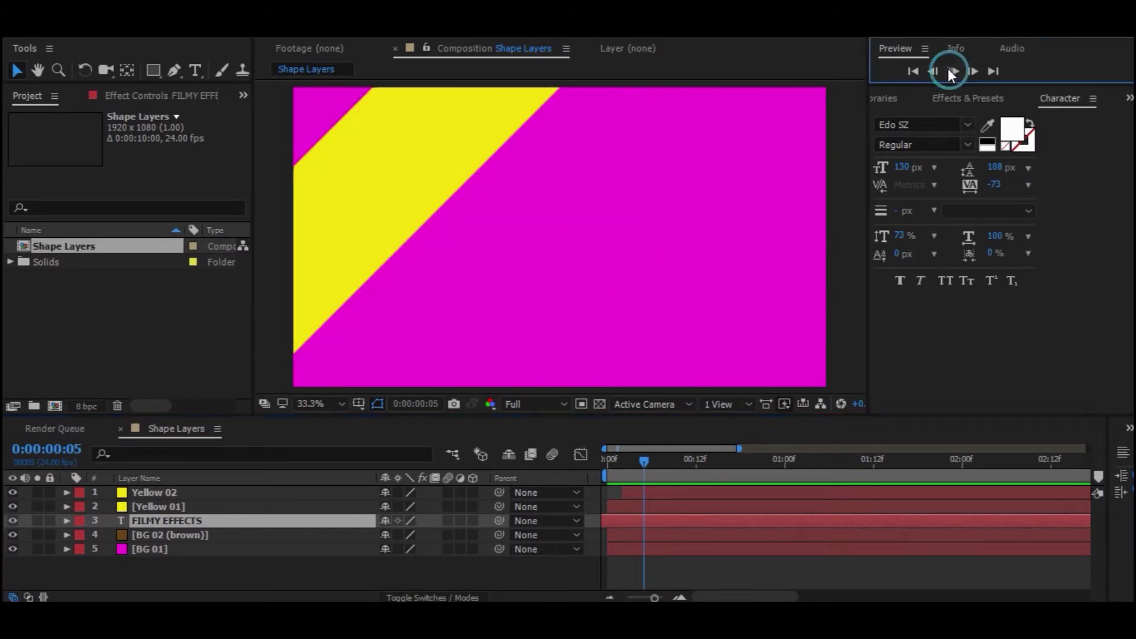
click(948, 69)
drag(718, 461, 682, 462)
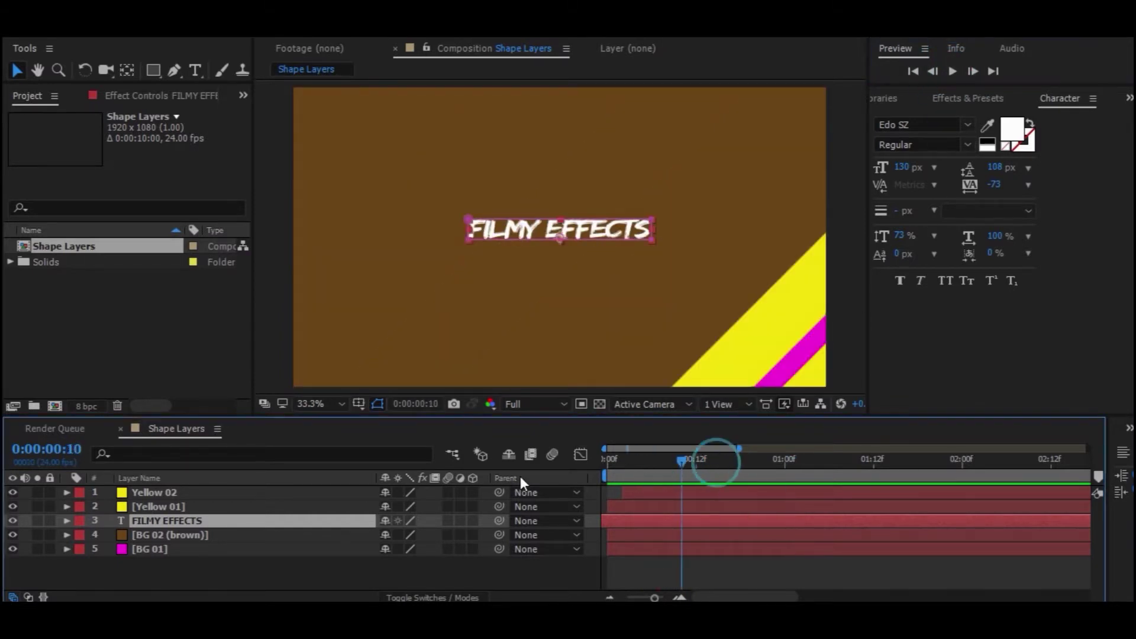
Return to the first frame and set the viewer magnification to Fit up to 100%
key(Home)
scroll(469, 326, down, 2)
scroll(467, 327, down, 2)
click(320, 403)
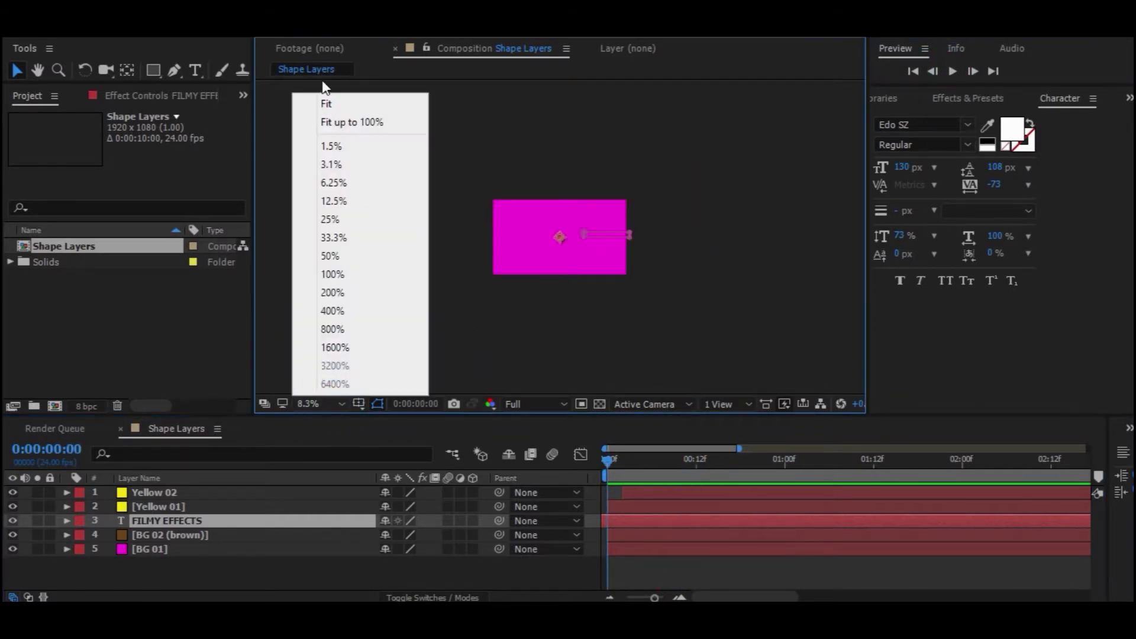
click(335, 122)
click(161, 565)
Create a new 1920×1080 composition named Circle Elements 01
right_click(126, 286)
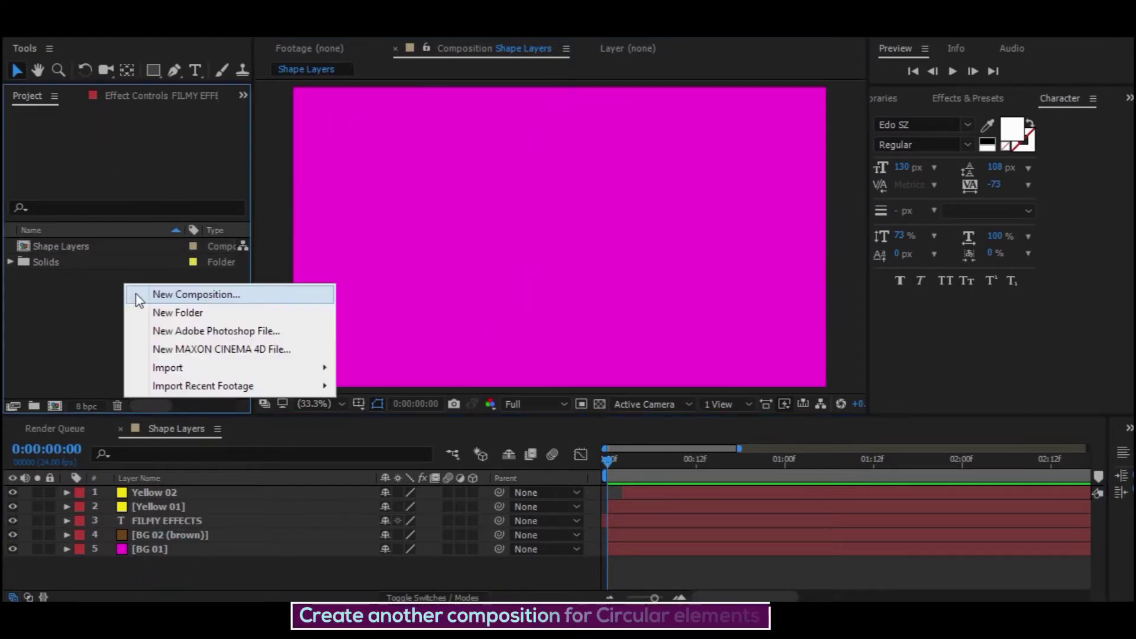
click(138, 294)
click(335, 79)
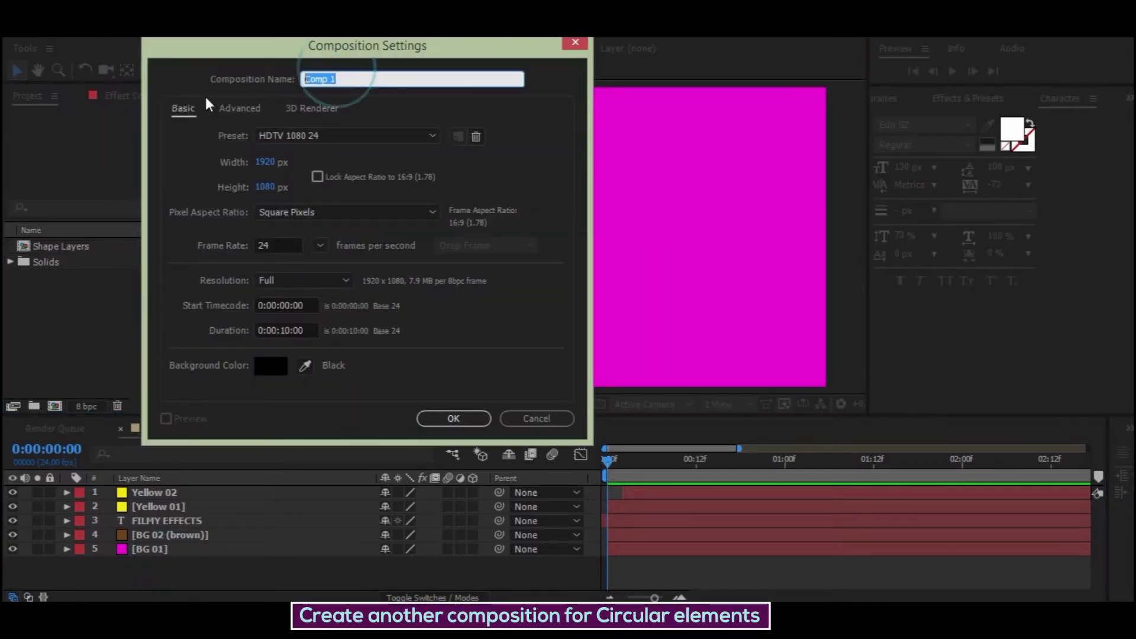
text(Circle Elemen)
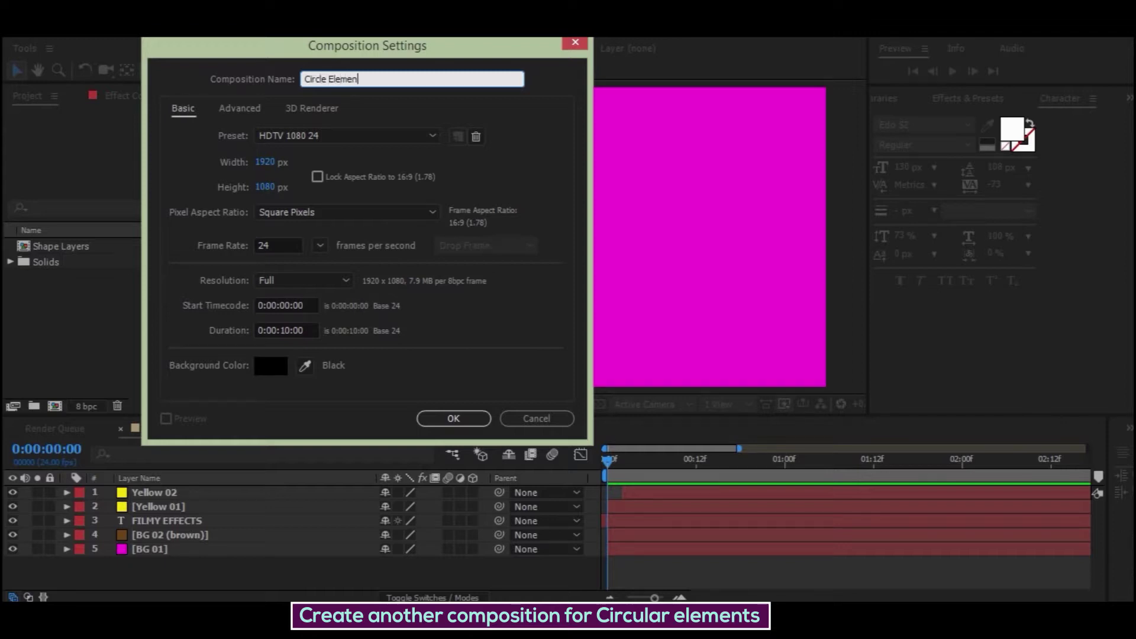
text(ts 01)
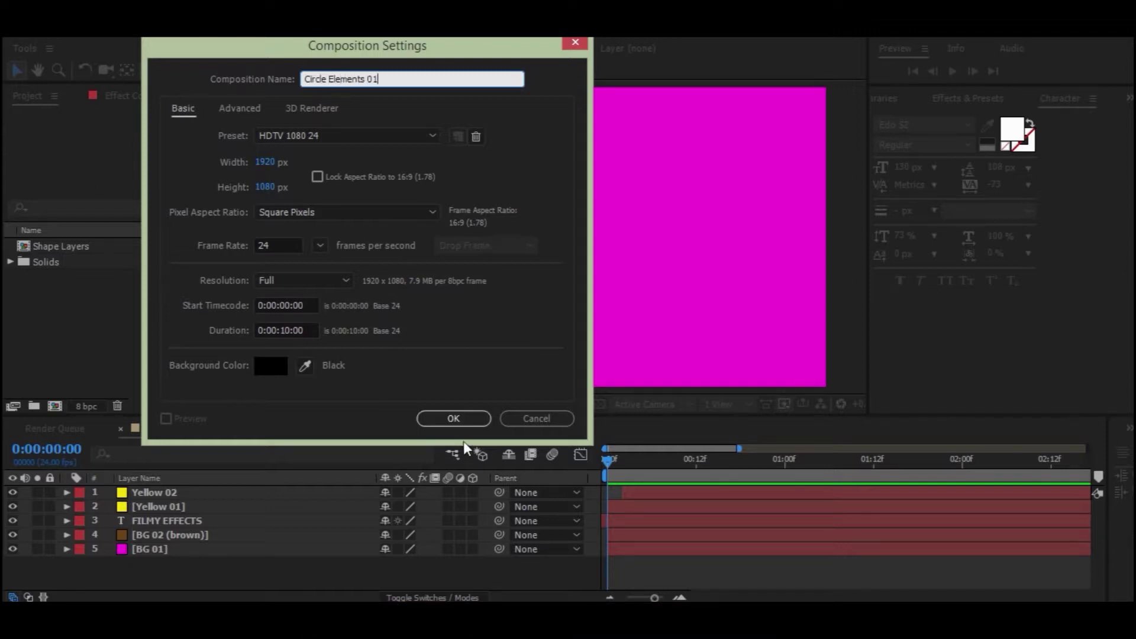
click(454, 418)
Add a new shape layer to the comp and rename it Circle 01
right_click(158, 517)
mouse_move(198, 360)
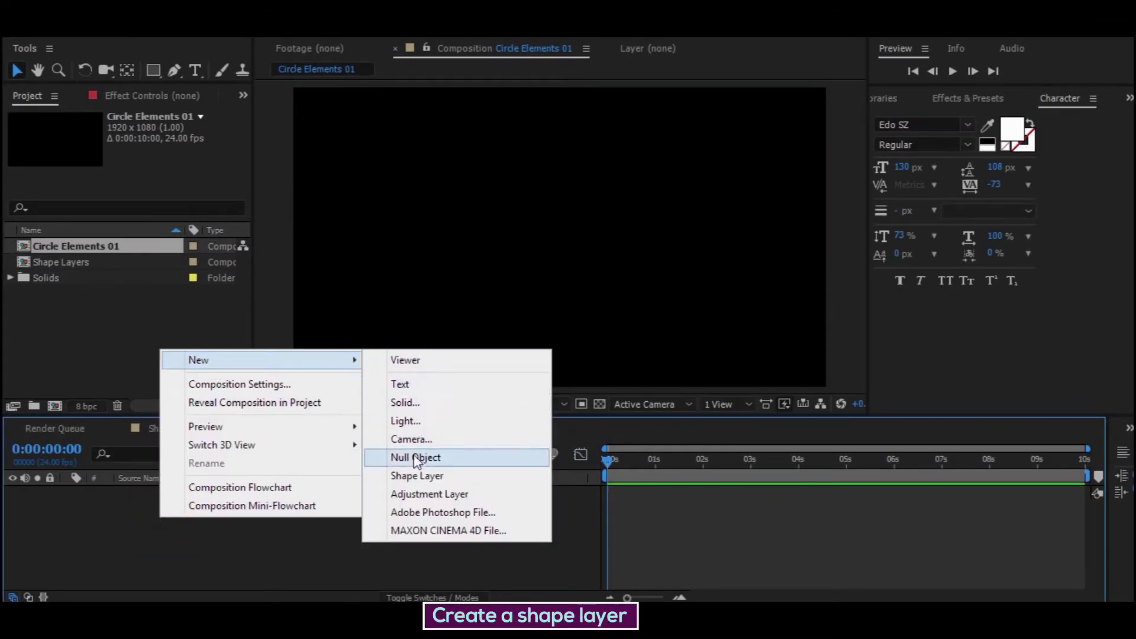
click(424, 475)
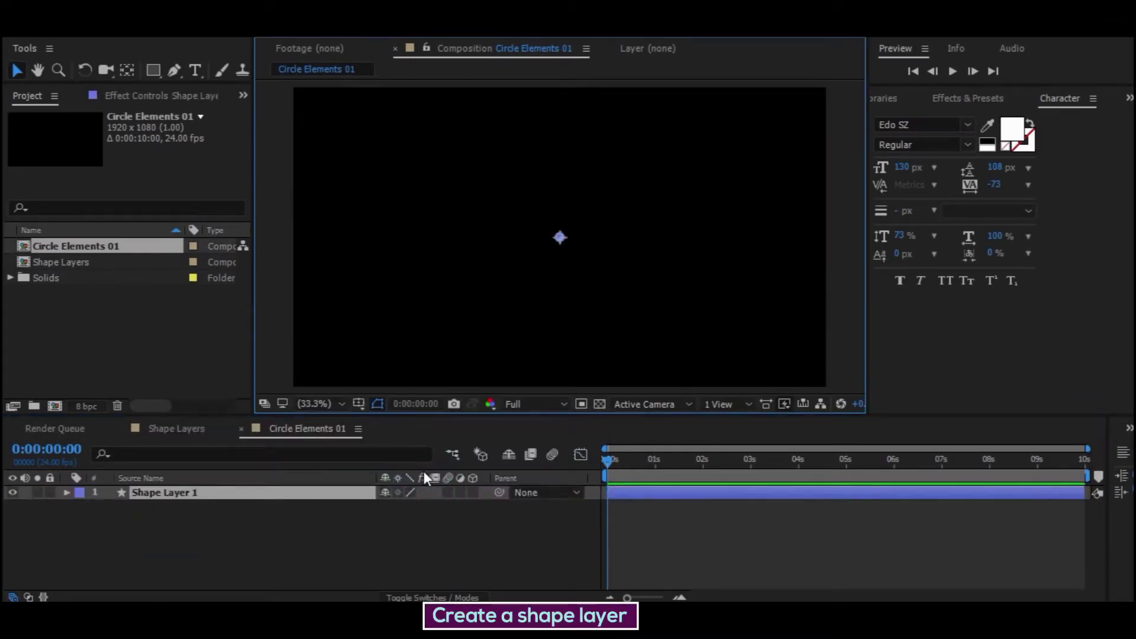
click(160, 494)
key(Return)
text(Circle 01)
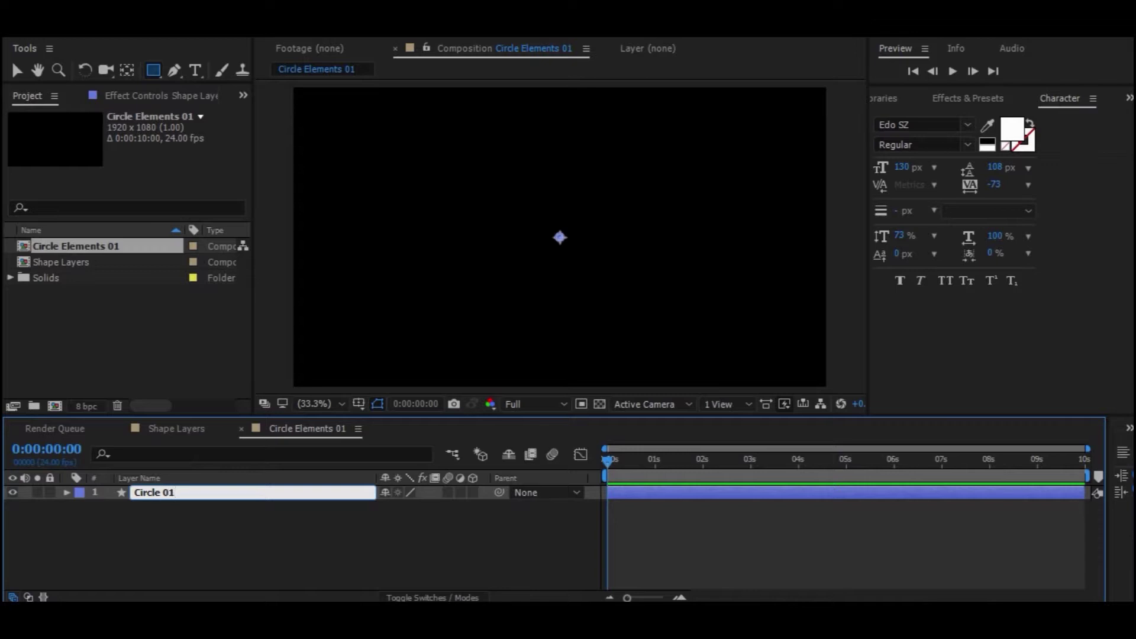
key(Return)
click(225, 536)
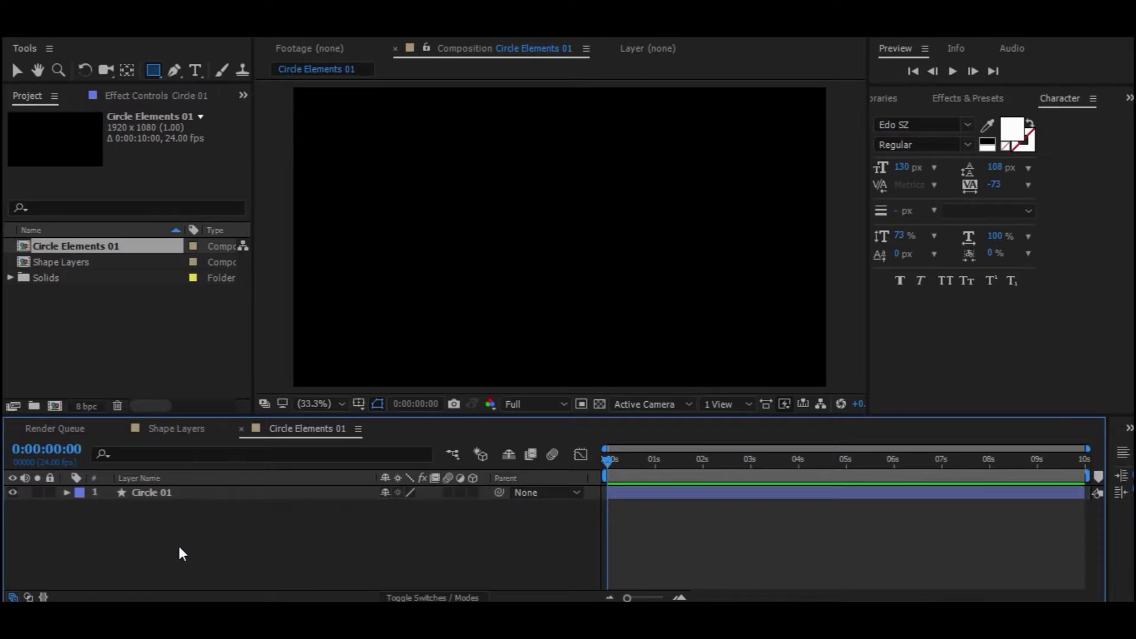
click(165, 496)
Add an Ellipse path and a Stroke to Circle 01's contents
click(67, 492)
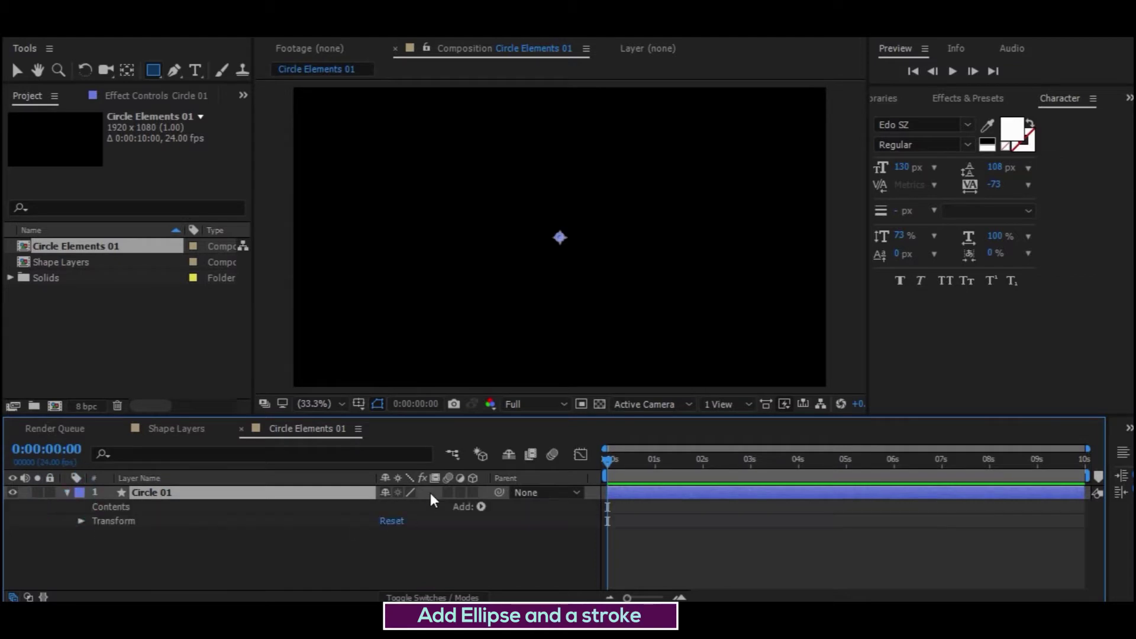
click(477, 507)
click(549, 183)
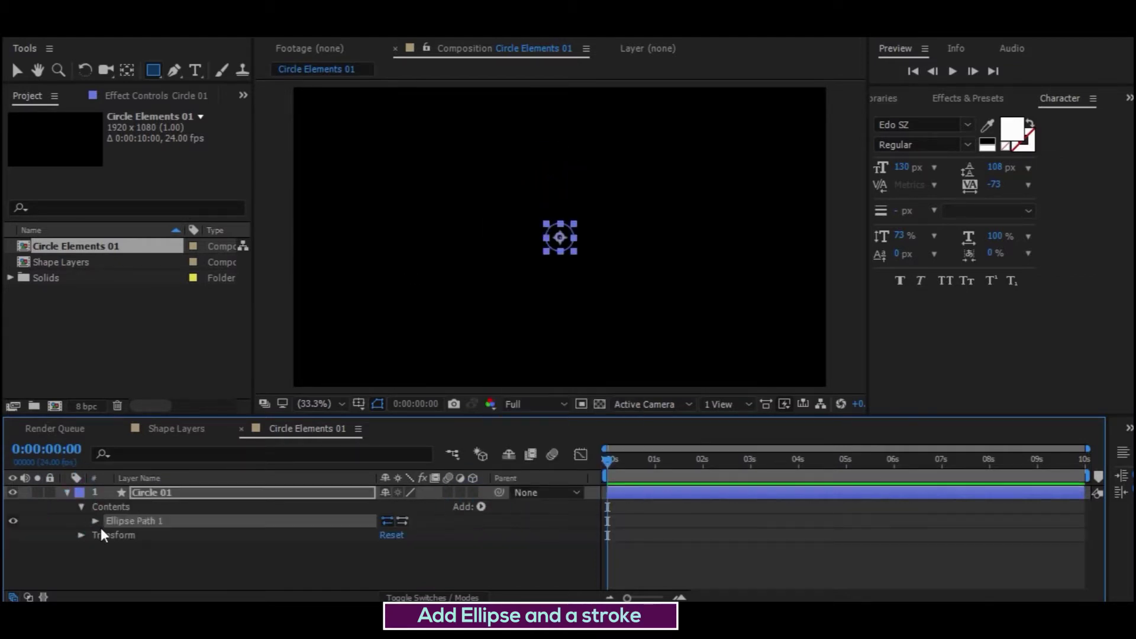
click(481, 506)
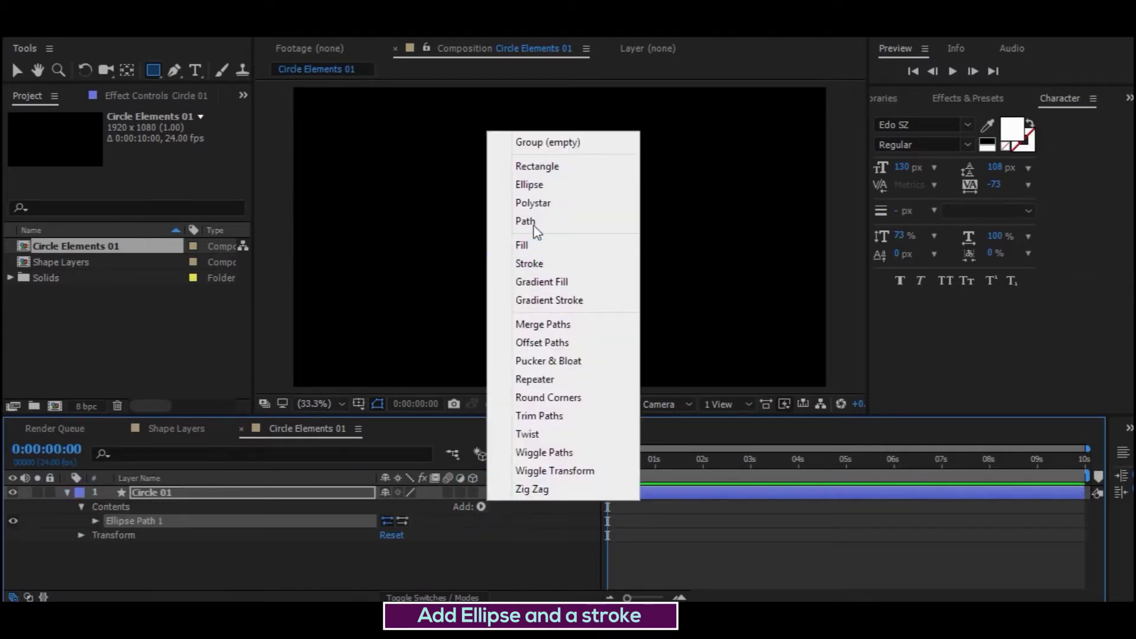
click(533, 265)
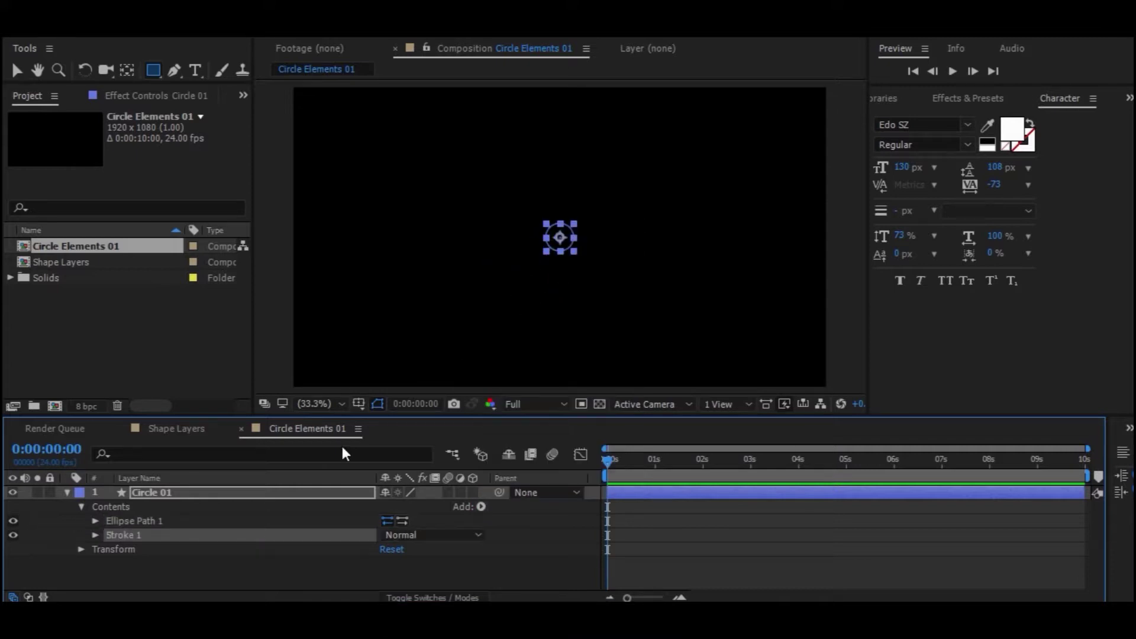
Keyframe the ellipse Size from 0,0 at frame 0 to 260,260 at frame 10, then move to frame 19
click(95, 521)
click(123, 535)
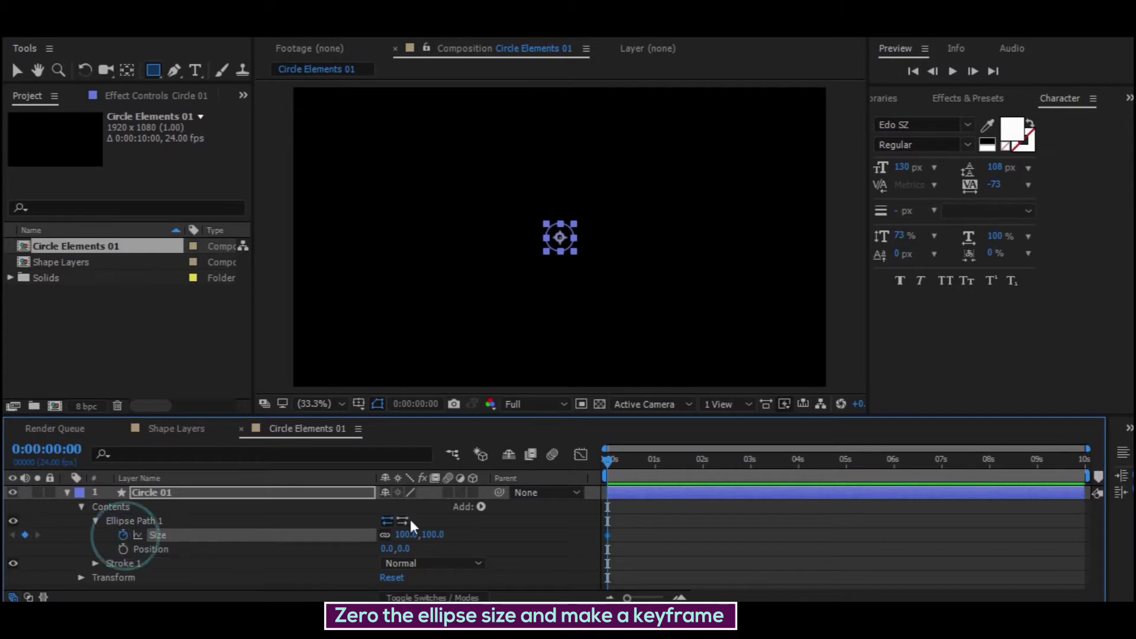
drag(428, 540, 379, 540)
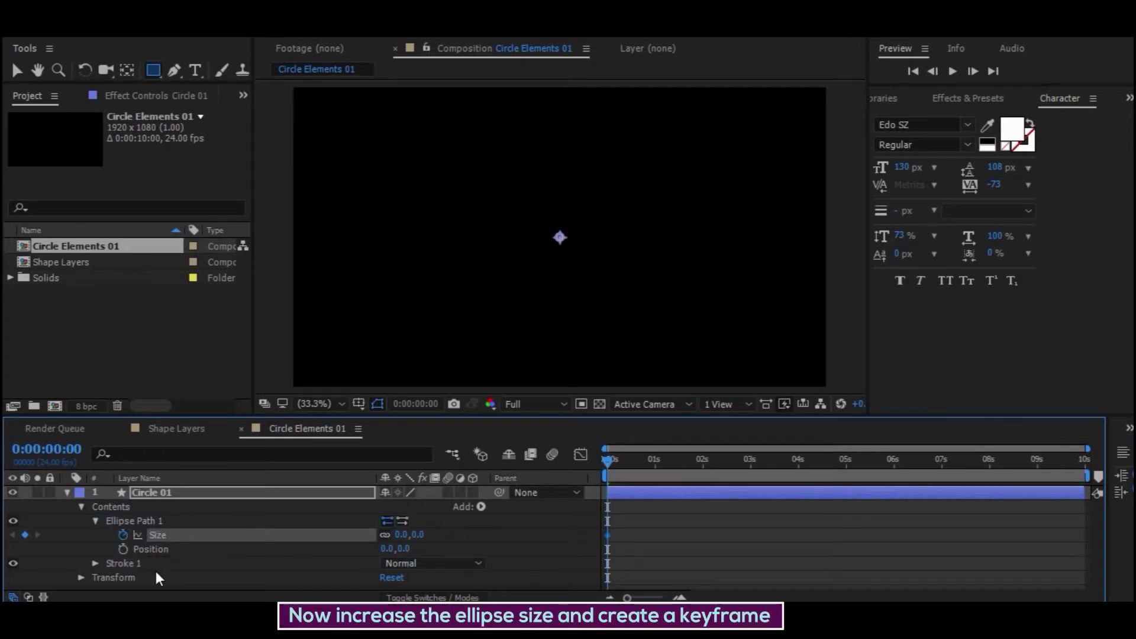
drag(606, 463, 627, 463)
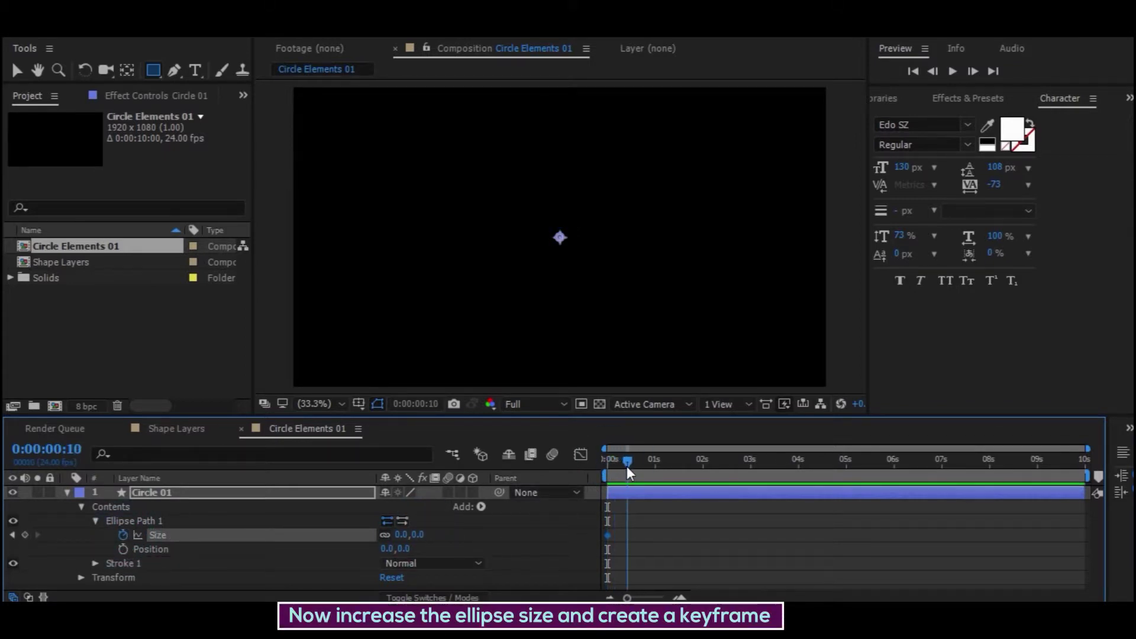
drag(403, 534, 570, 534)
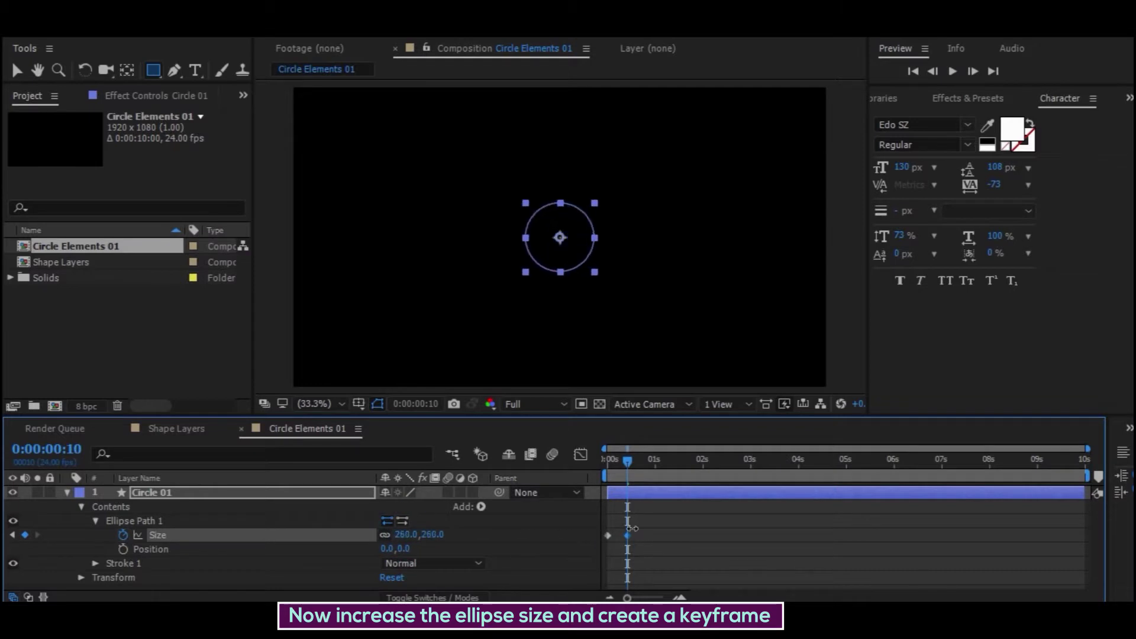
click(95, 521)
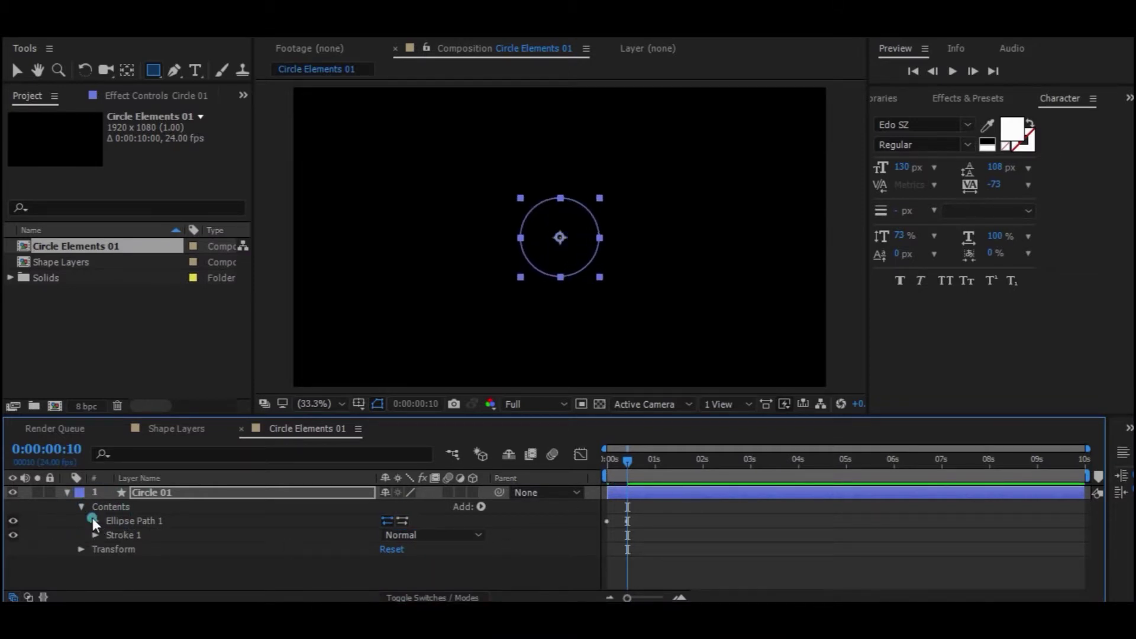
click(95, 521)
drag(636, 463, 646, 461)
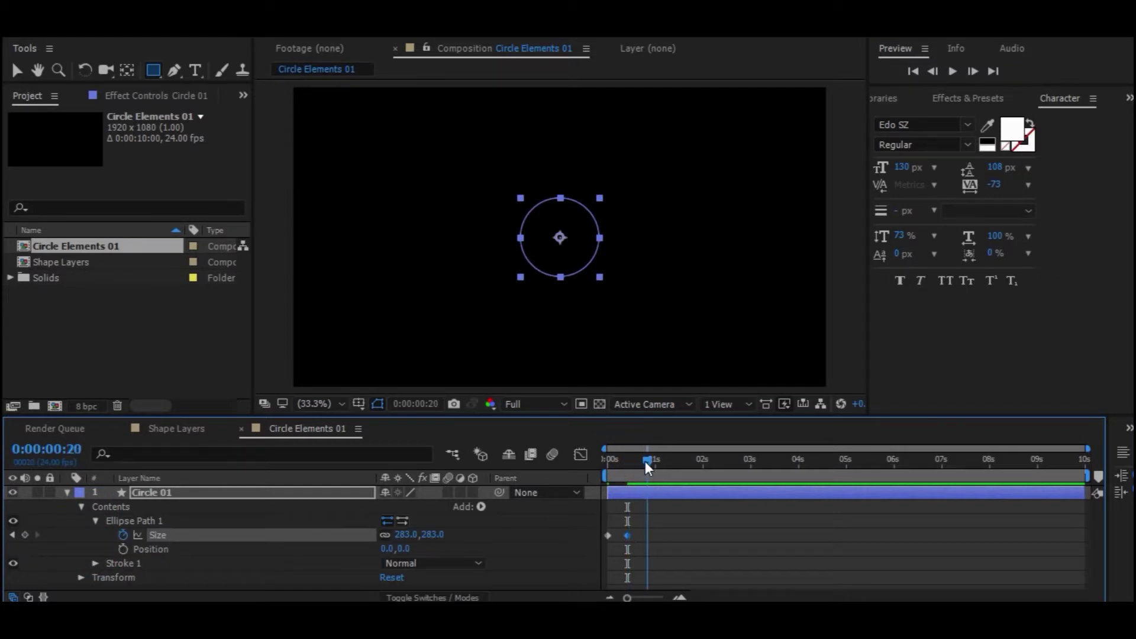
click(414, 535)
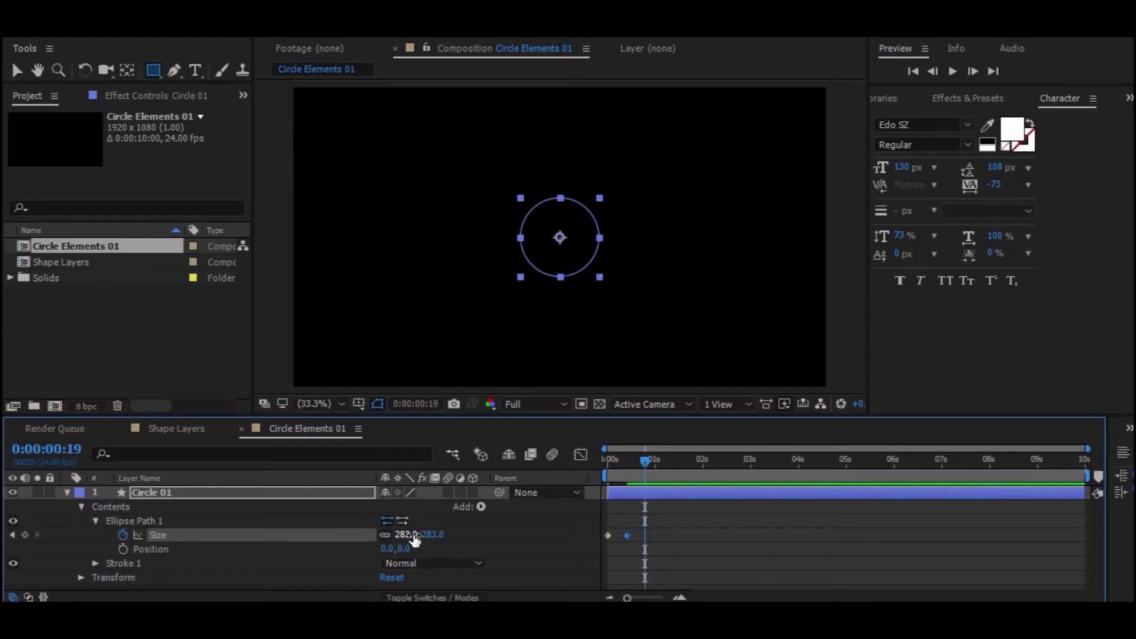
Keyframe Stroke Width starting at frame 0 and thickening to 14 a few frames later
click(468, 551)
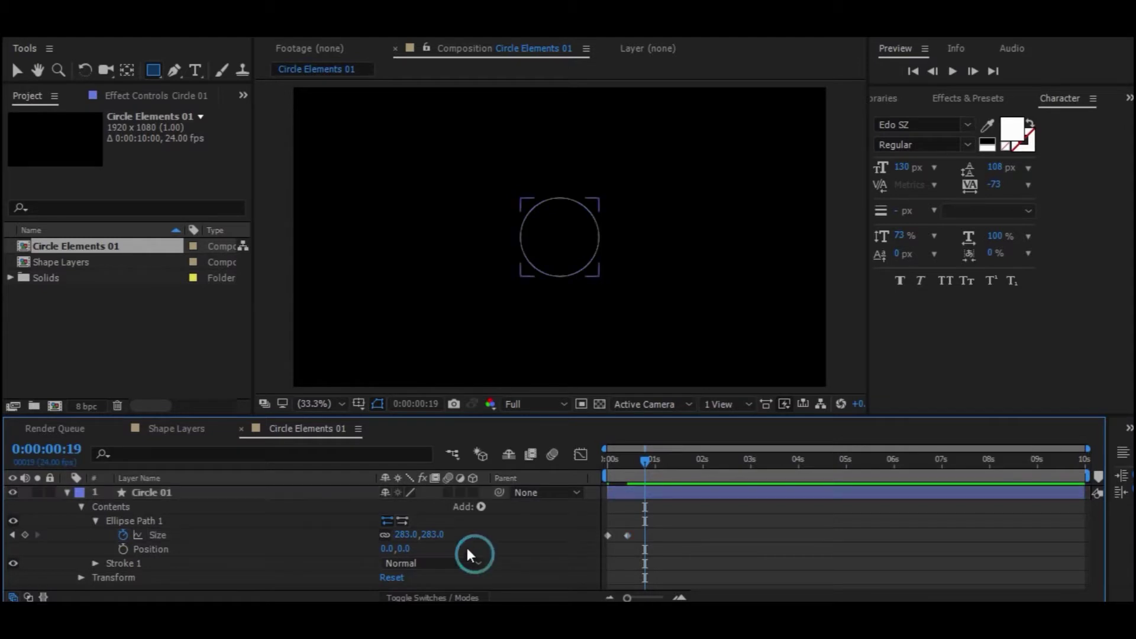
click(95, 523)
click(94, 537)
scroll(116, 556, down, 2)
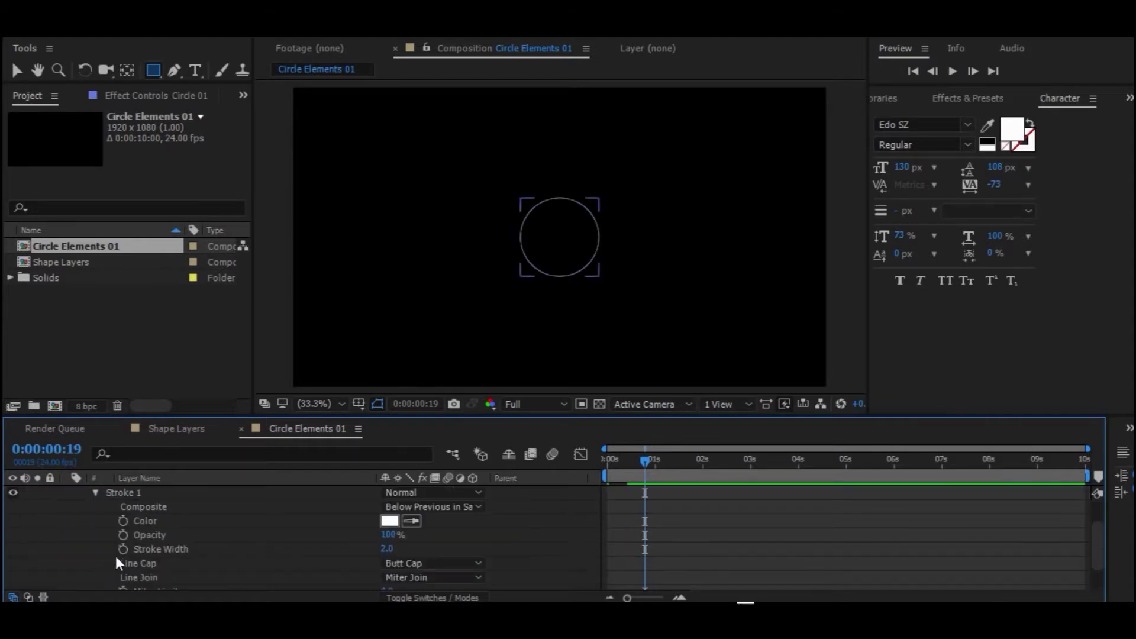
click(123, 550)
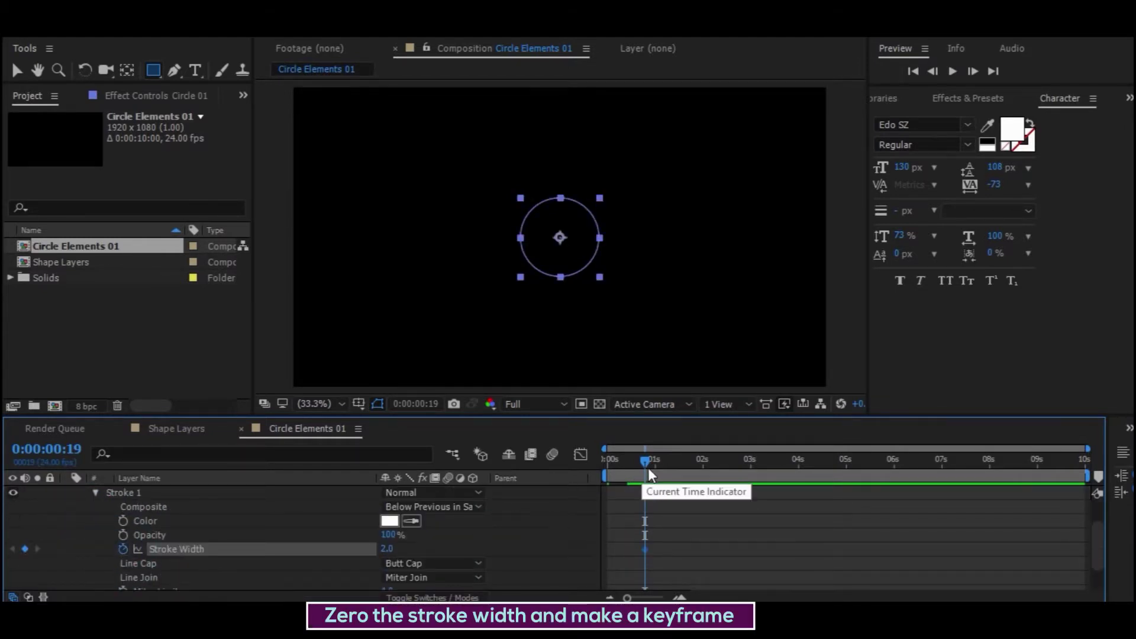
drag(645, 549, 610, 549)
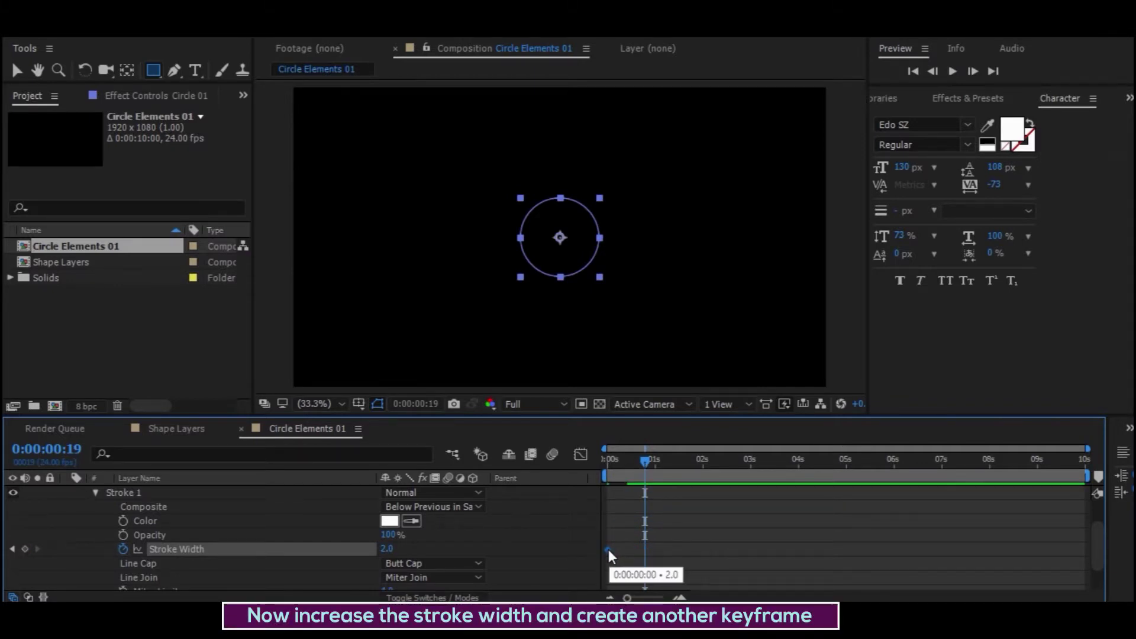
mouse_move(387, 549)
mouse_down()
mouse_move(454, 549)
mouse_move(410, 557)
mouse_up()
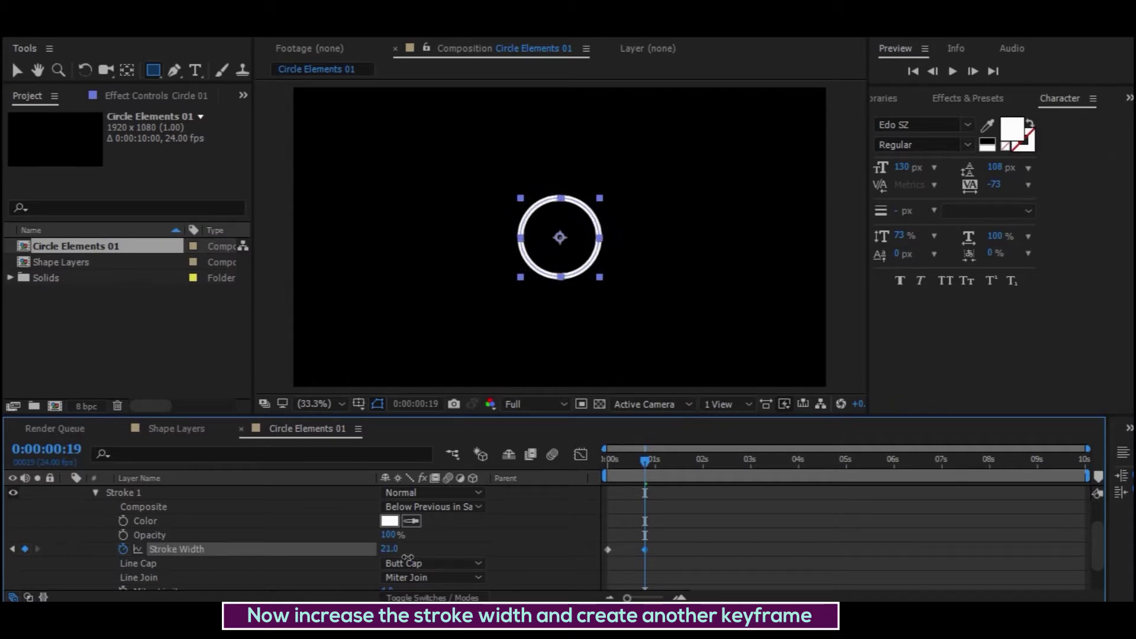
drag(409, 558, 401, 558)
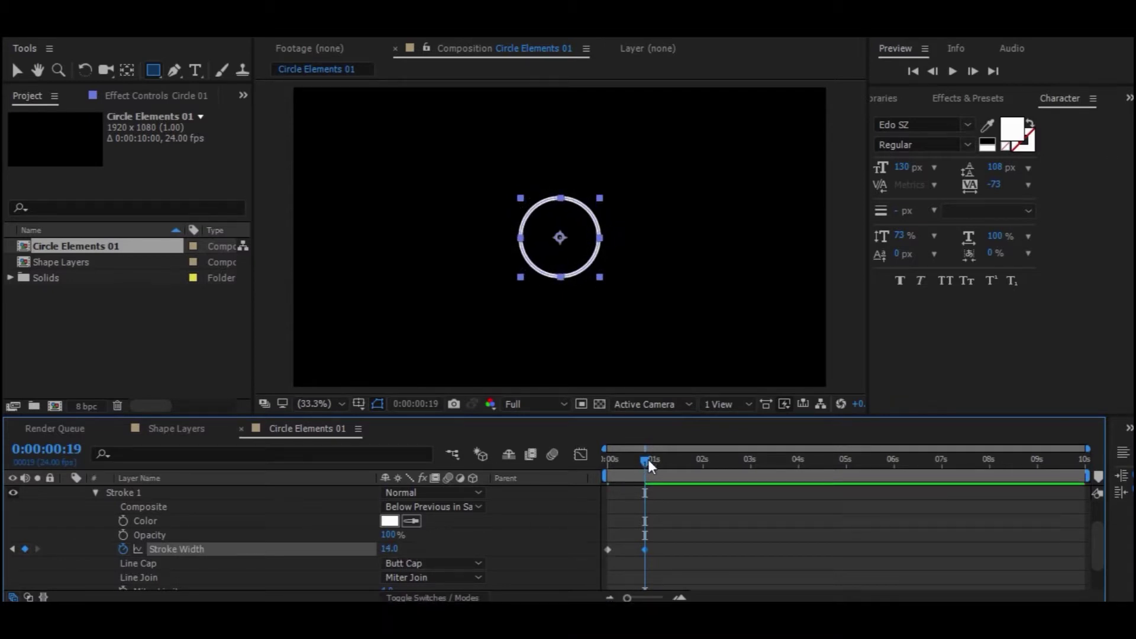
Shift the 14 keyframe earlier, set Stroke Width to 0 at one second, and select the keyframes
drag(648, 459, 658, 462)
scroll(659, 503, up, 2)
scroll(647, 517, down, 3)
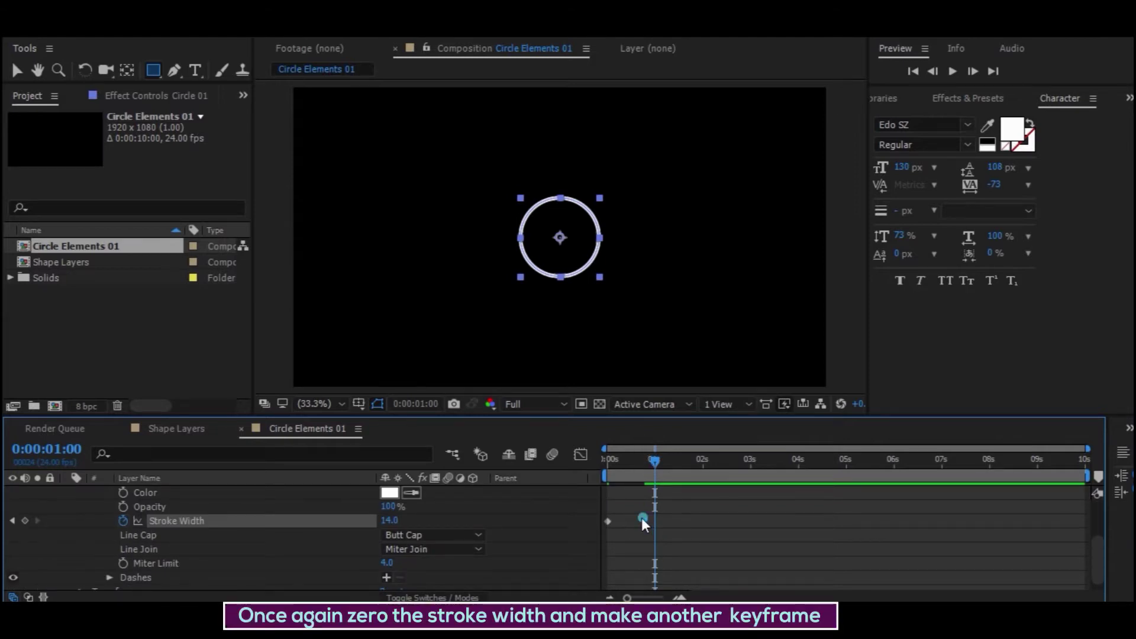
drag(644, 521, 634, 521)
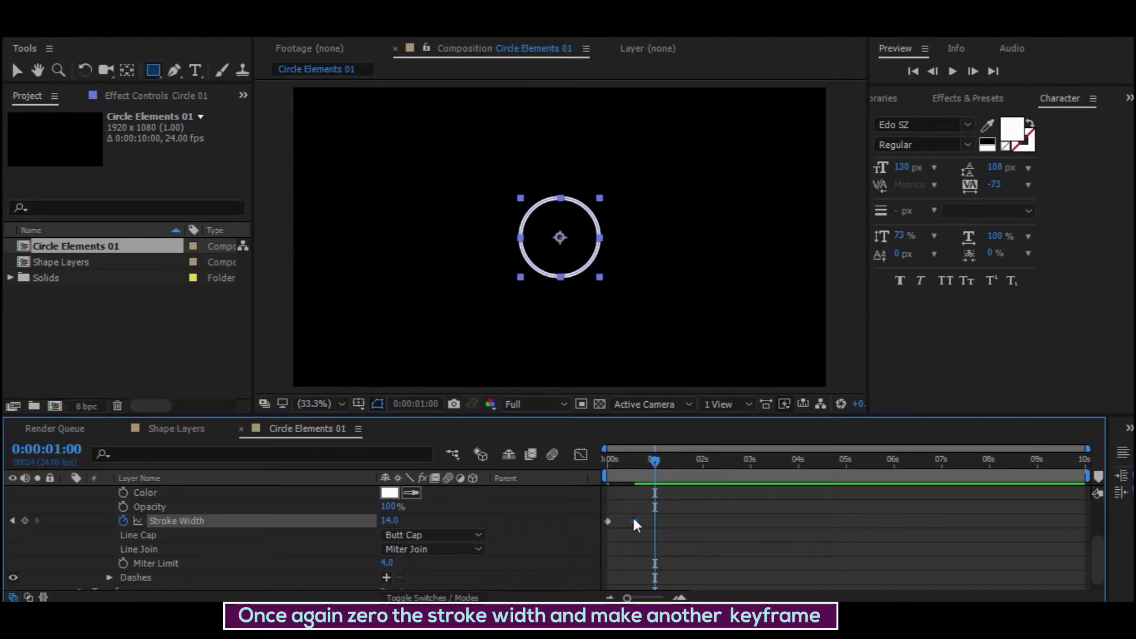
click(389, 521)
text(0)
key(Return)
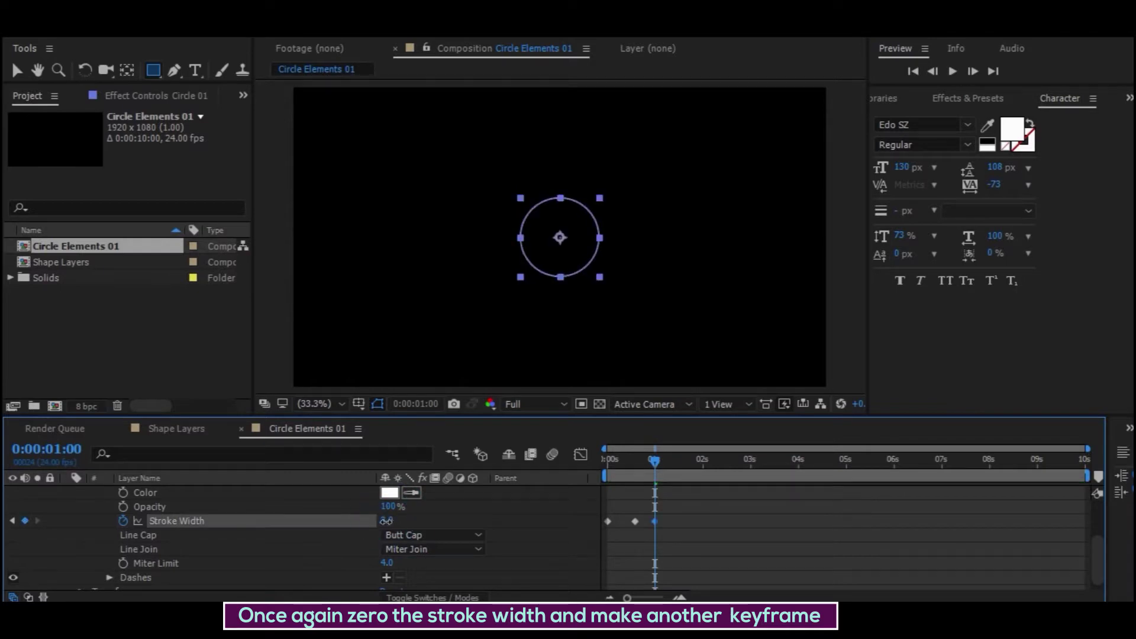
click(605, 538)
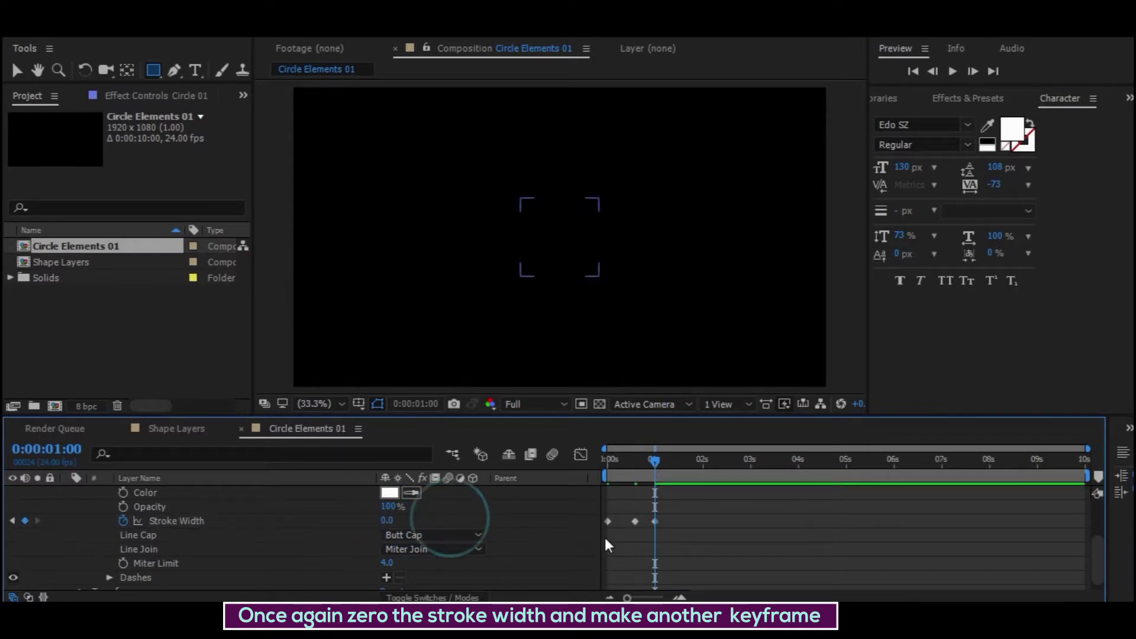
mouse_move(654, 461)
mouse_down()
mouse_move(628, 467)
mouse_move(637, 477)
mouse_up()
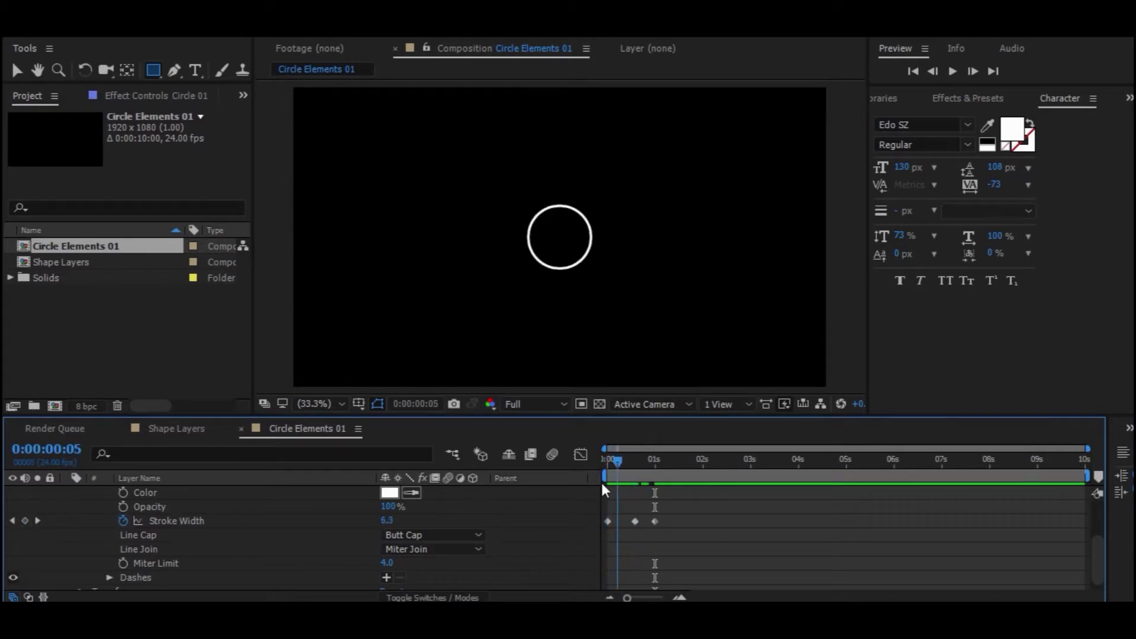
mouse_move(638, 478)
mouse_down()
mouse_move(626, 481)
mouse_move(617, 535)
mouse_move(601, 534)
mouse_up()
Apply Easy Ease to the Stroke Width keyframes
right_click(606, 517)
mouse_move(677, 506)
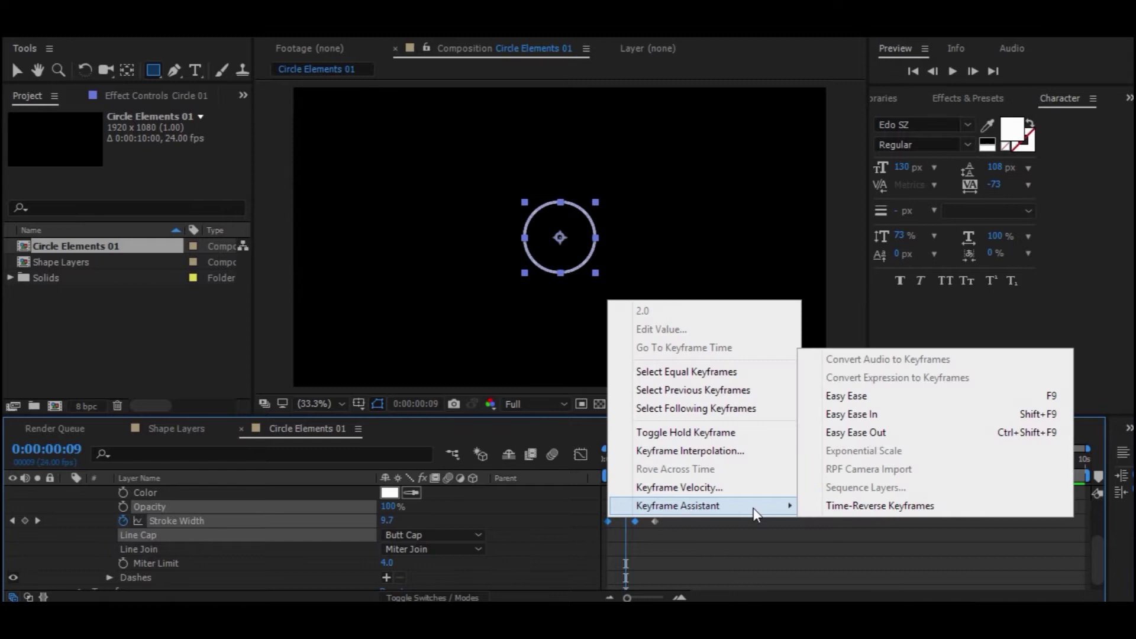
click(831, 396)
mouse_move(627, 460)
mouse_down()
mouse_move(656, 469)
mouse_move(605, 474)
mouse_up()
scroll(619, 502, up, 3)
click(638, 520)
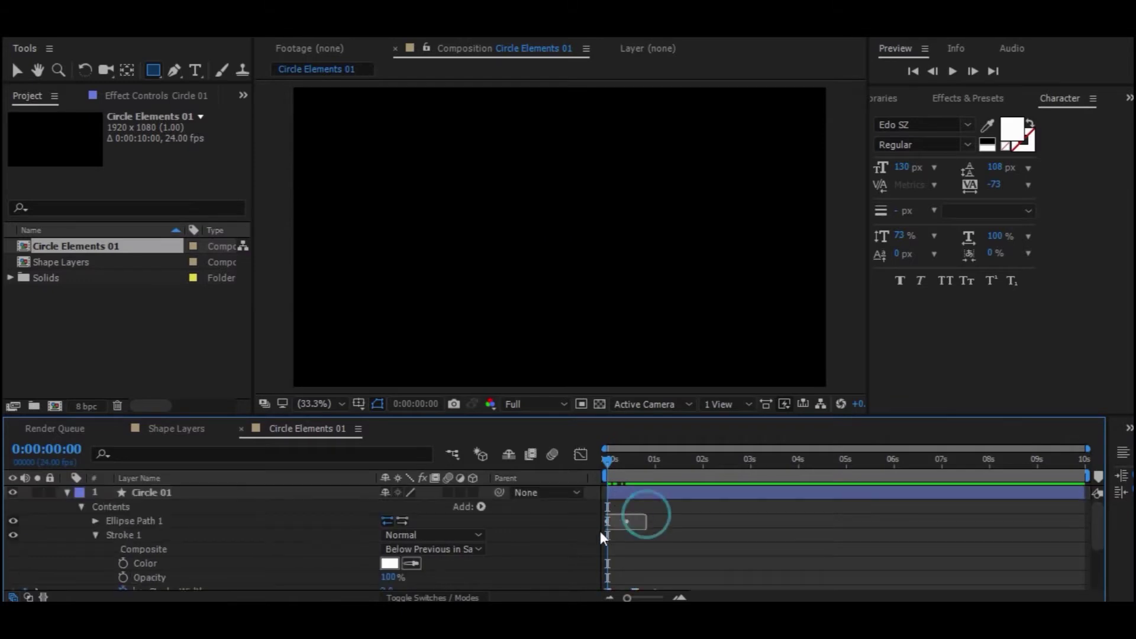
Apply Easy Ease to the ellipse Size keyframes
click(95, 521)
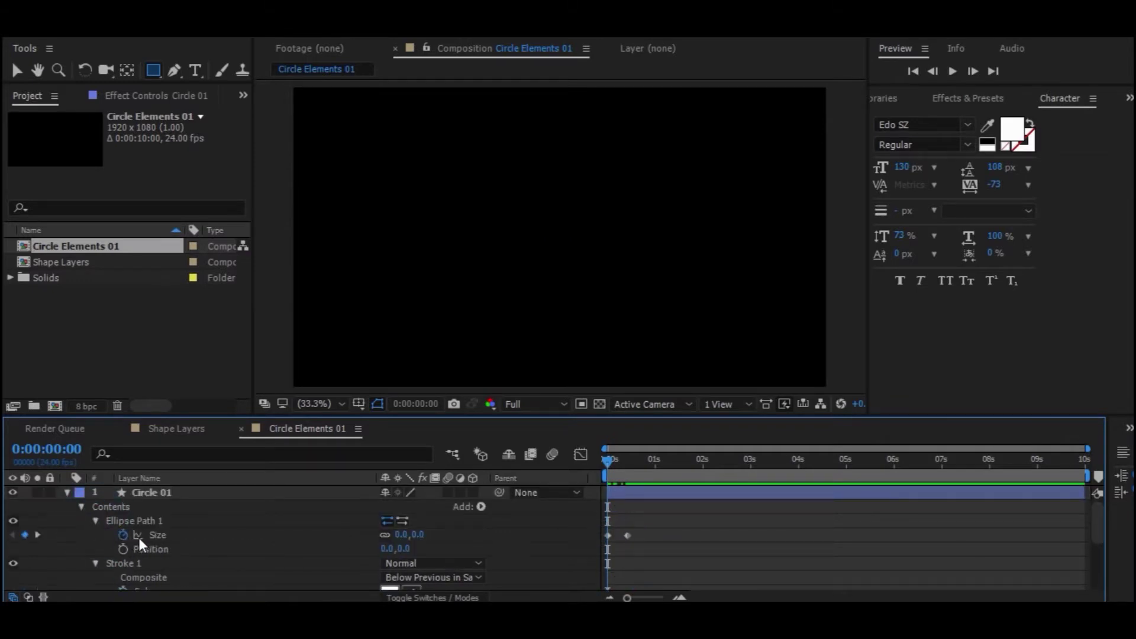
drag(668, 526, 580, 544)
right_click(627, 536)
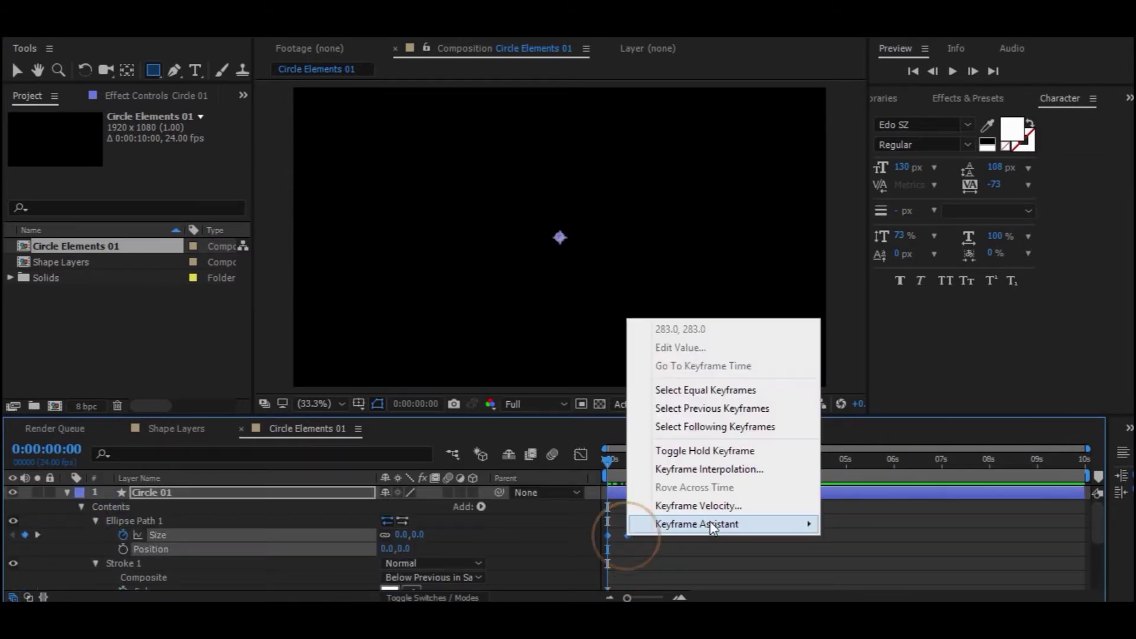
click(875, 348)
Increase the Size ease influence in the Graph Editor for a sharp early peak, then preview
click(581, 454)
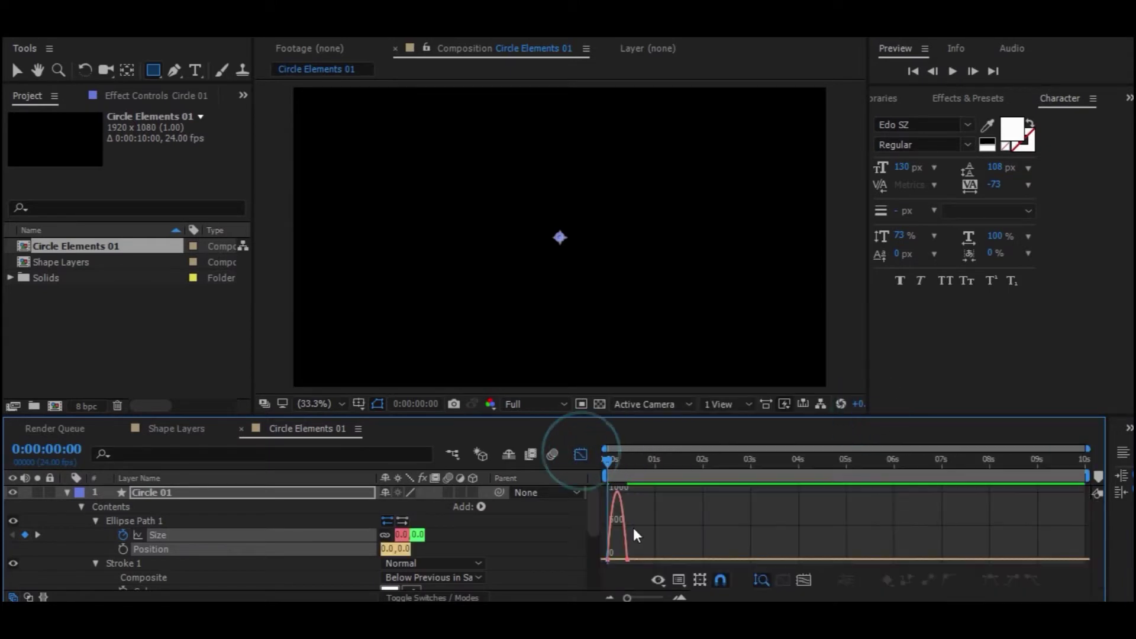
click(654, 546)
drag(628, 598, 653, 598)
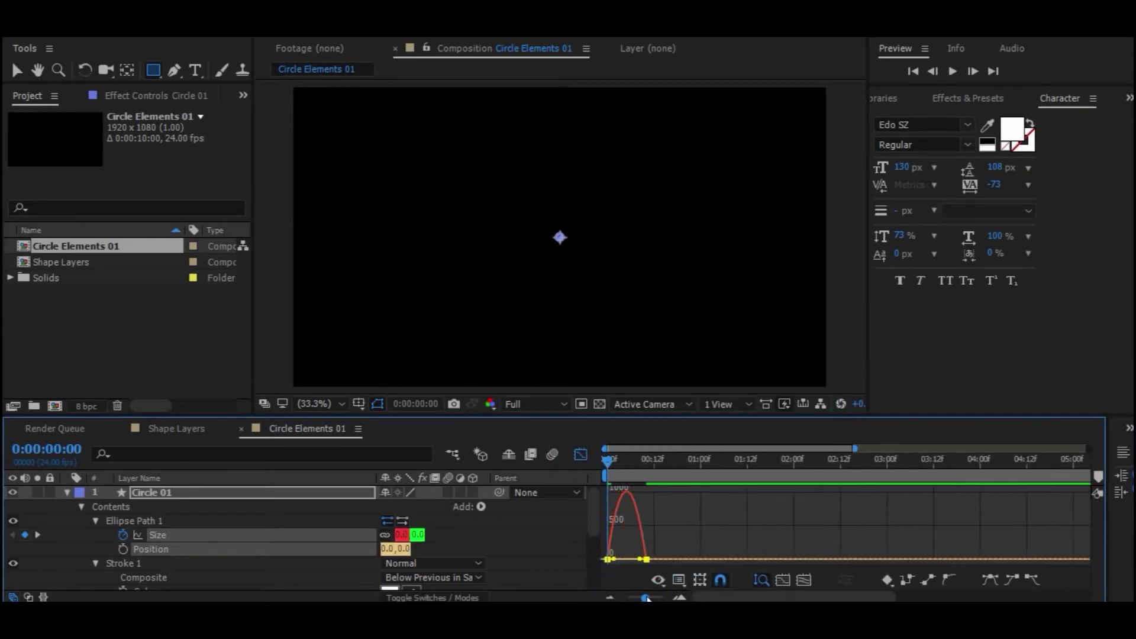
drag(644, 559, 619, 548)
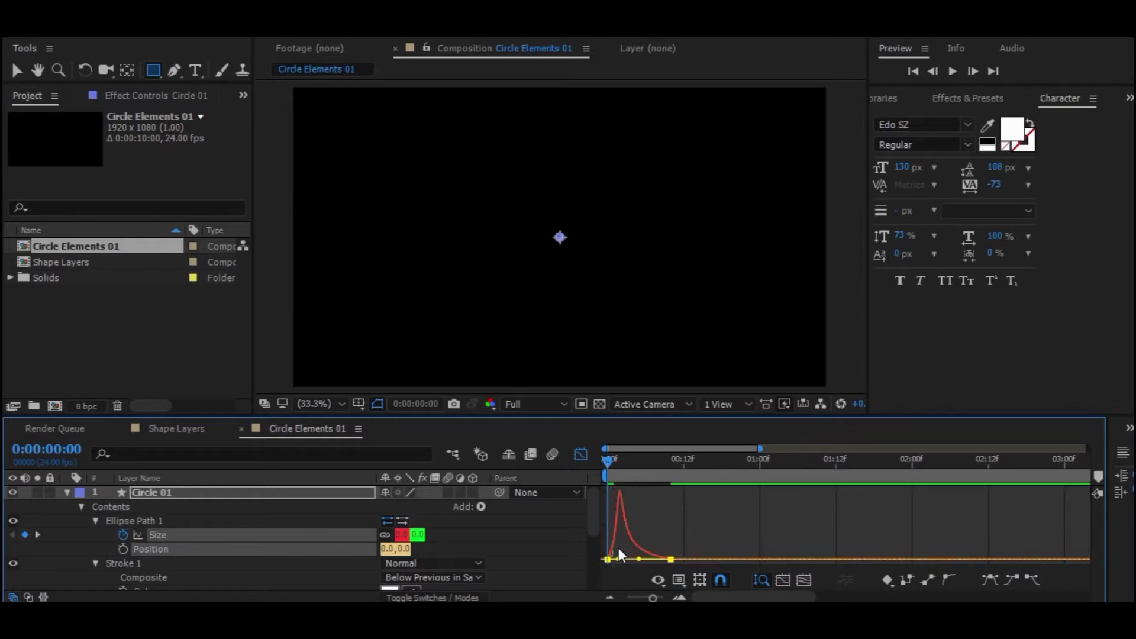
click(953, 71)
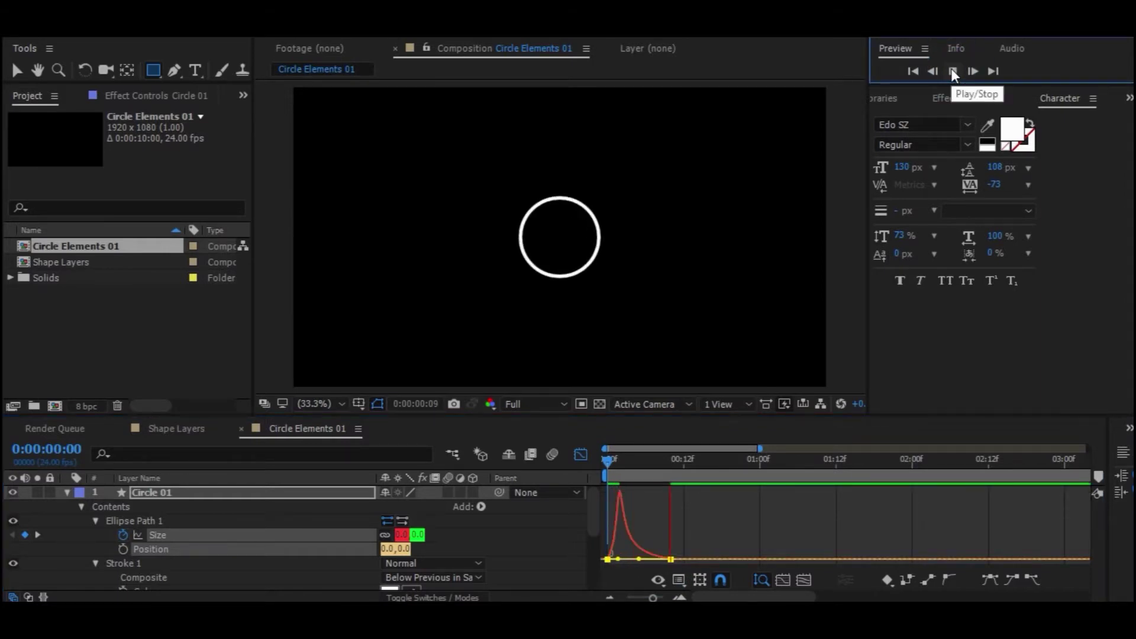
click(582, 455)
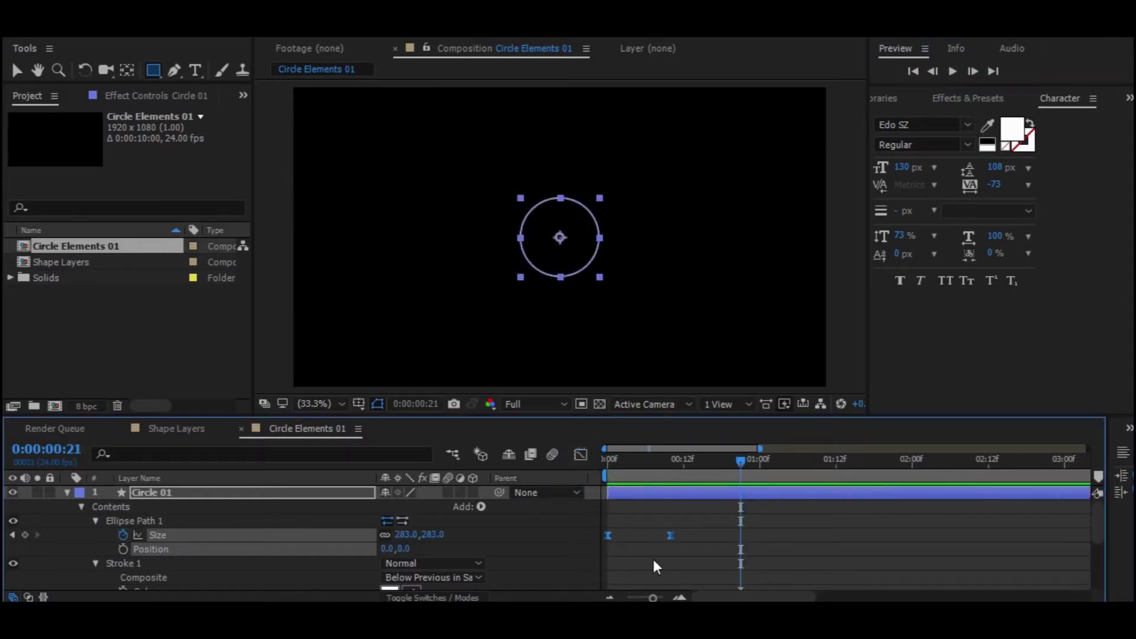
Apply Easy Ease to the Stroke Width keyframes
scroll(653, 559, down, 3)
drag(713, 502, 615, 527)
right_click(608, 513)
mouse_move(676, 500)
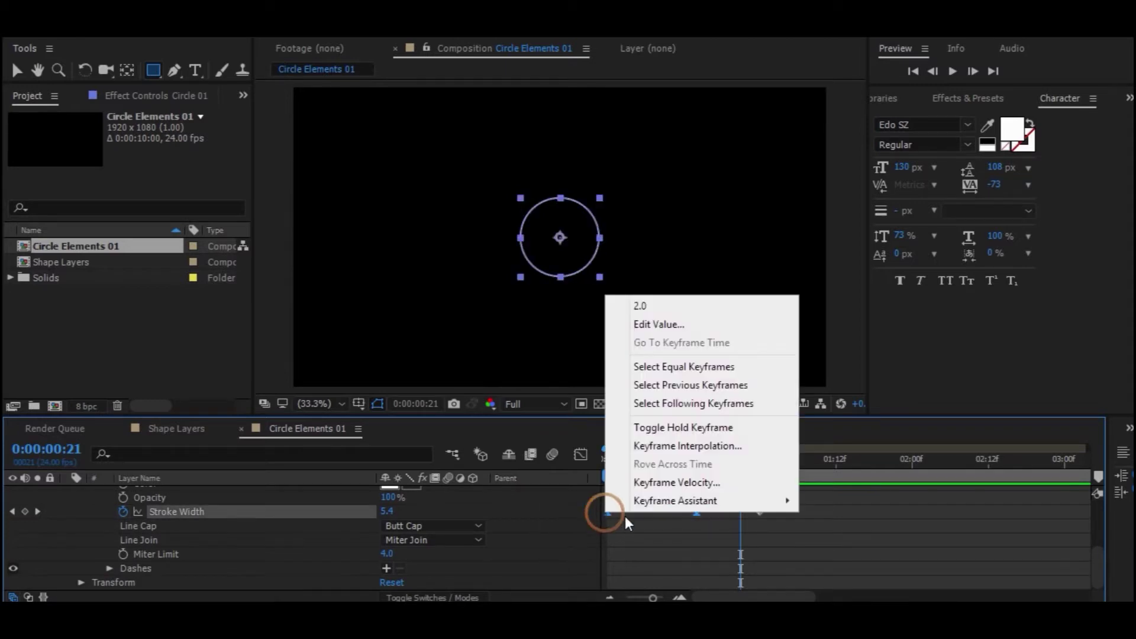
click(841, 392)
click(580, 456)
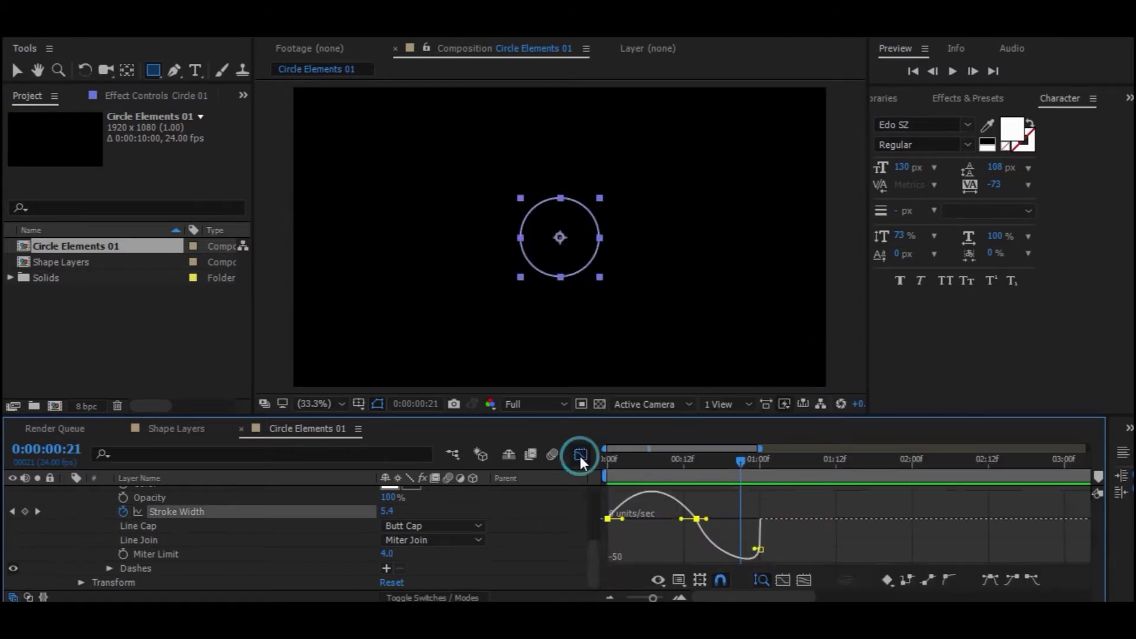
click(581, 455)
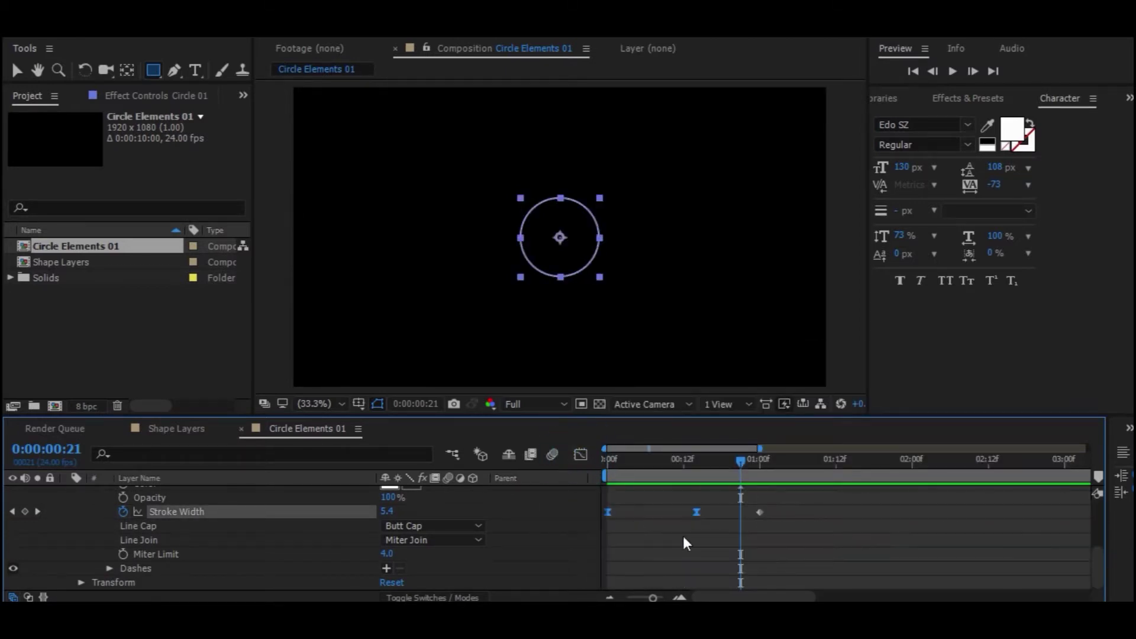
Sharpen the Stroke Width speed curve in the Graph Editor, preview, and shift the later keyframes earlier
scroll(683, 533, up, 4)
scroll(683, 534, down, 2)
click(715, 536)
drag(717, 532, 601, 571)
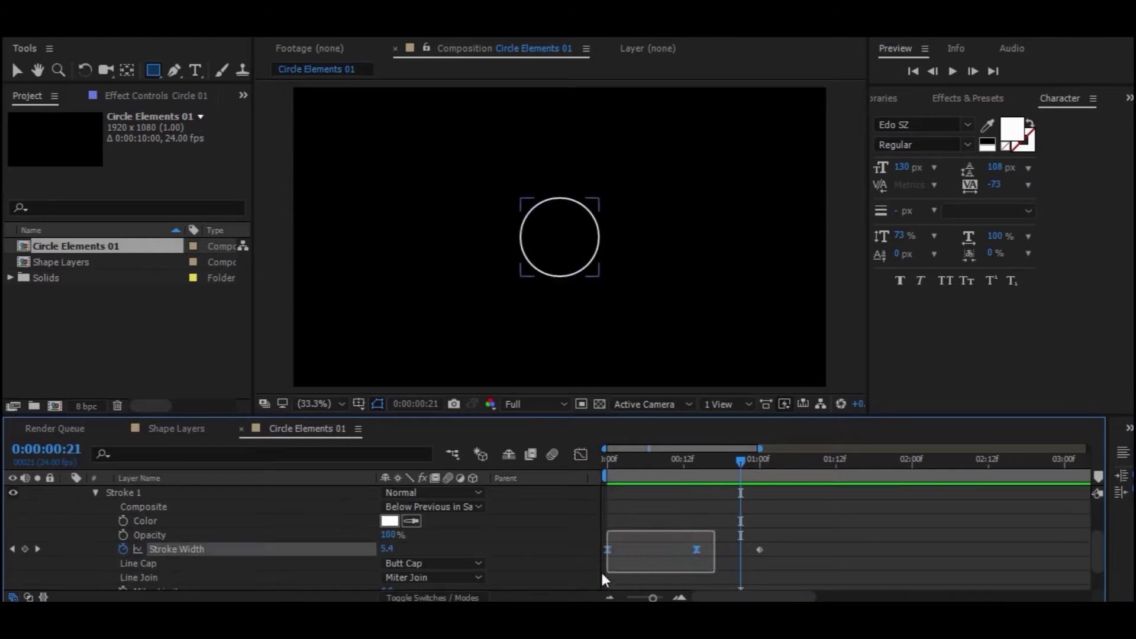
click(579, 454)
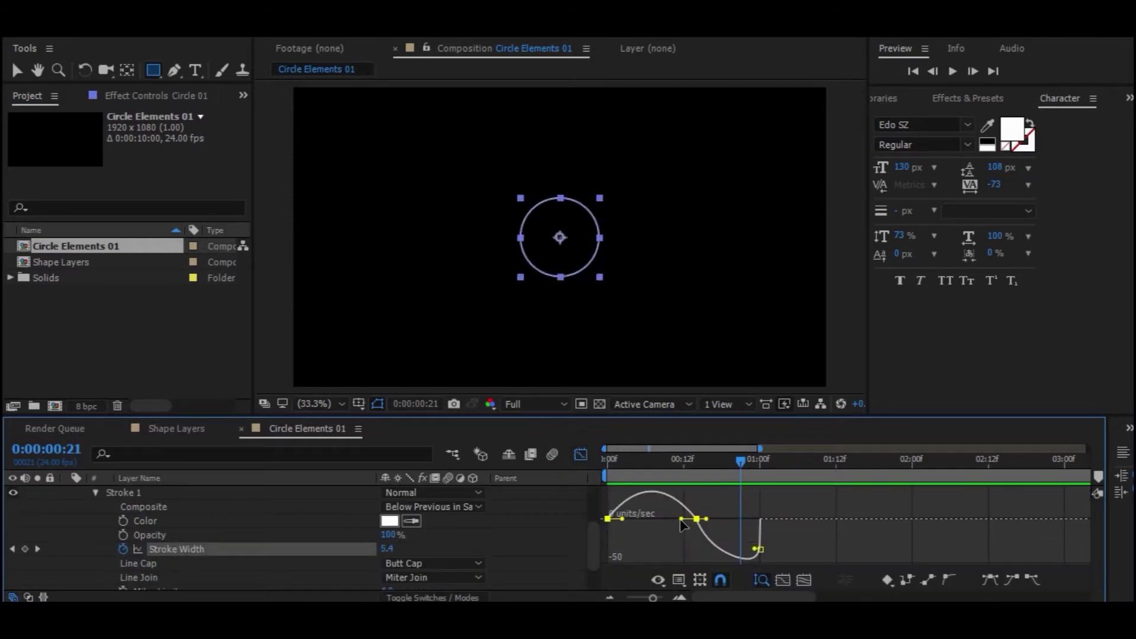
drag(678, 524, 652, 519)
mouse_move(608, 461)
mouse_down()
mouse_move(620, 467)
mouse_move(568, 477)
mouse_up()
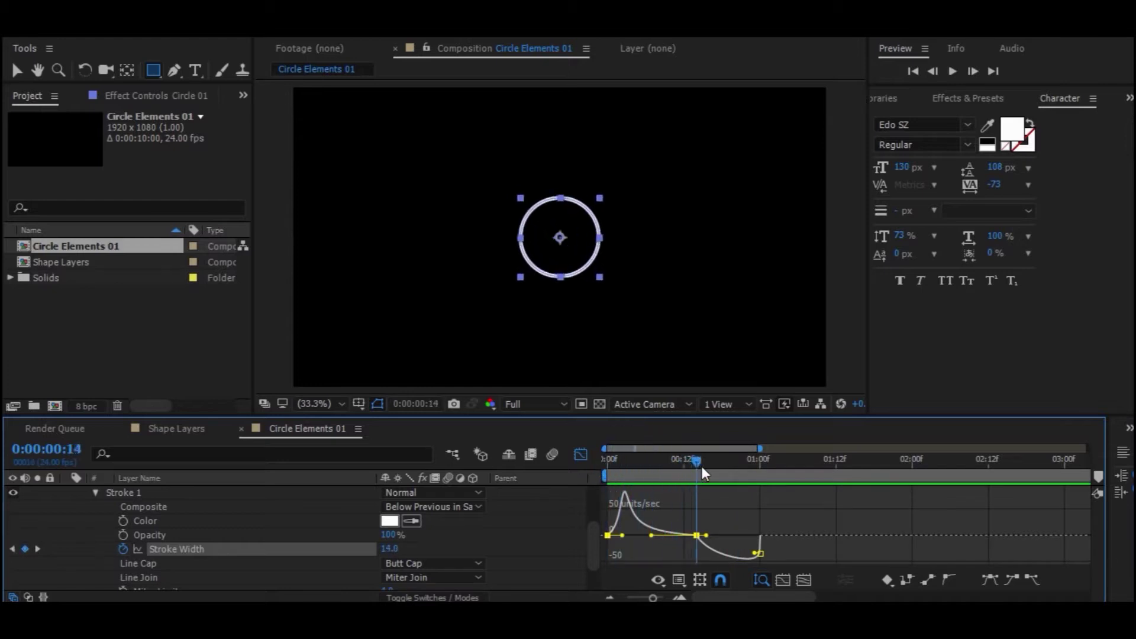
click(950, 71)
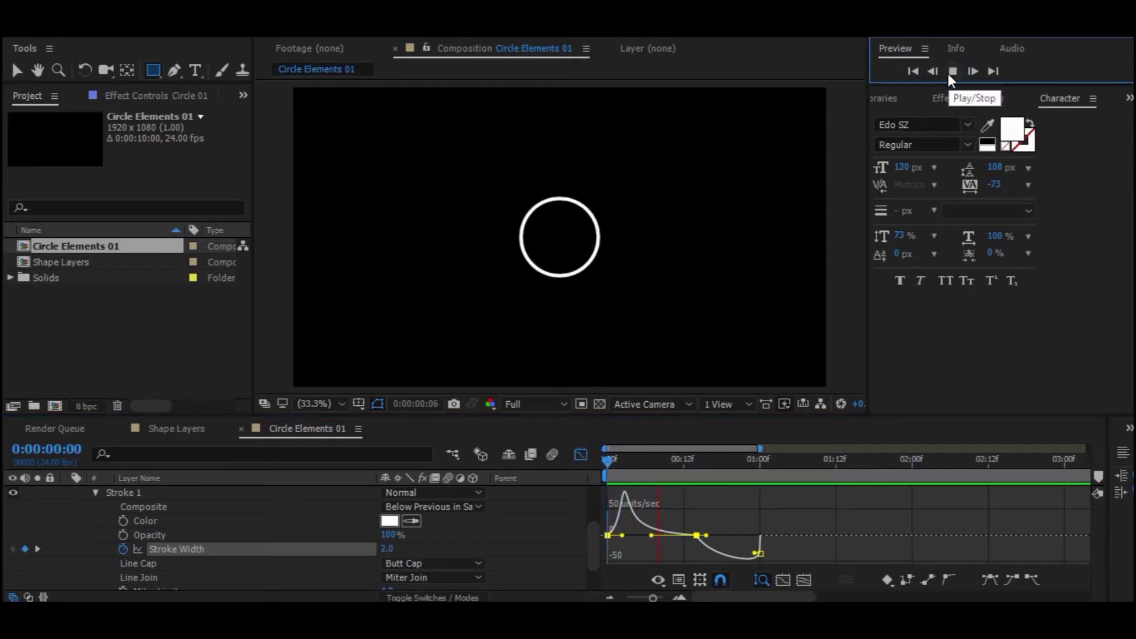
click(581, 454)
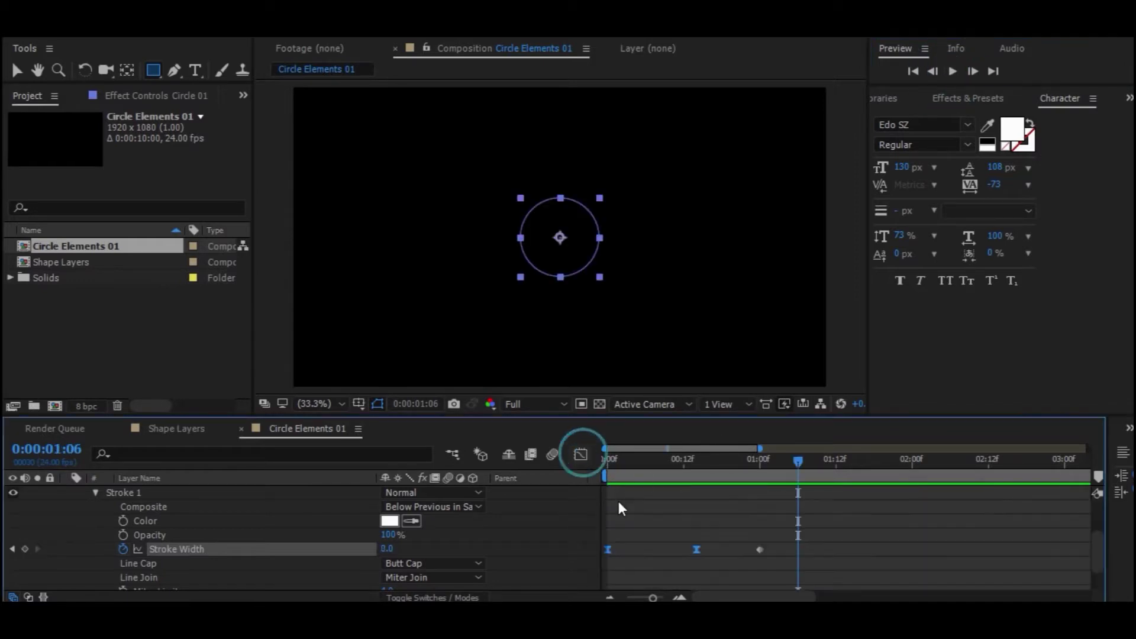
mouse_move(679, 532)
mouse_down()
mouse_move(794, 563)
mouse_move(738, 551)
mouse_up()
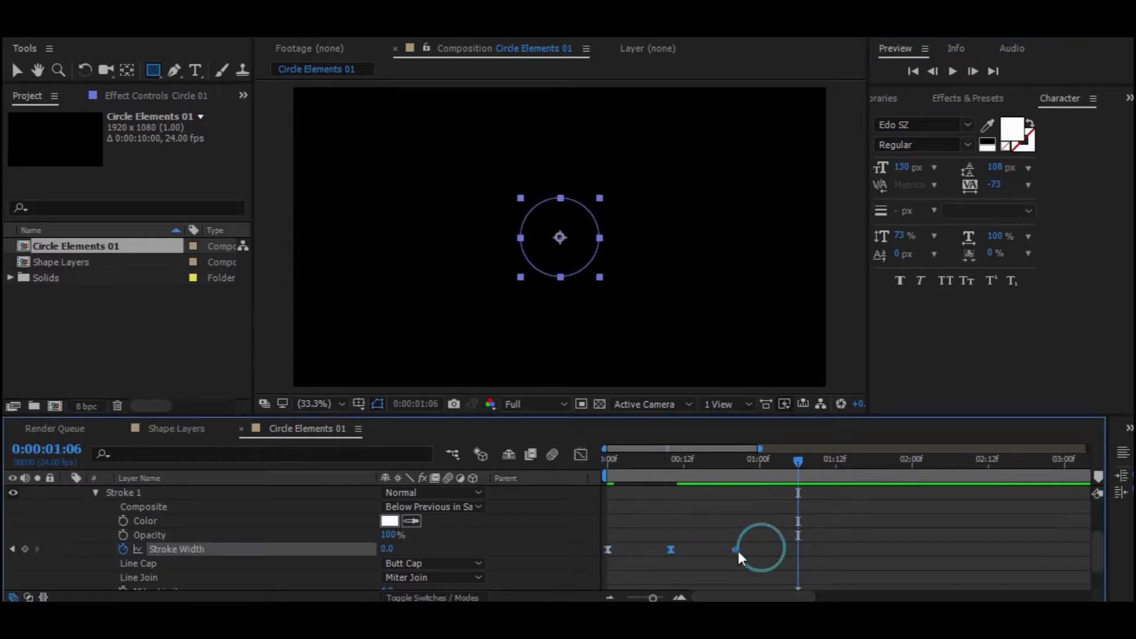
scroll(686, 536, up, 3)
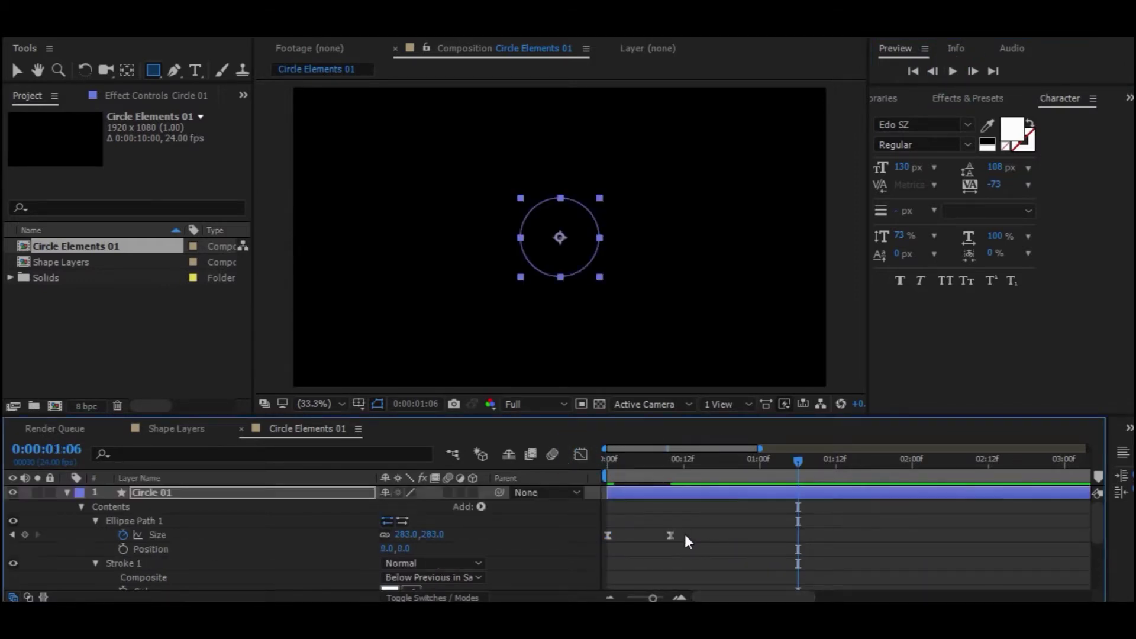
Nudge the last Stroke Width keyframe slightly earlier and preview the circle pop
click(671, 459)
scroll(672, 542, down, 5)
click(716, 513)
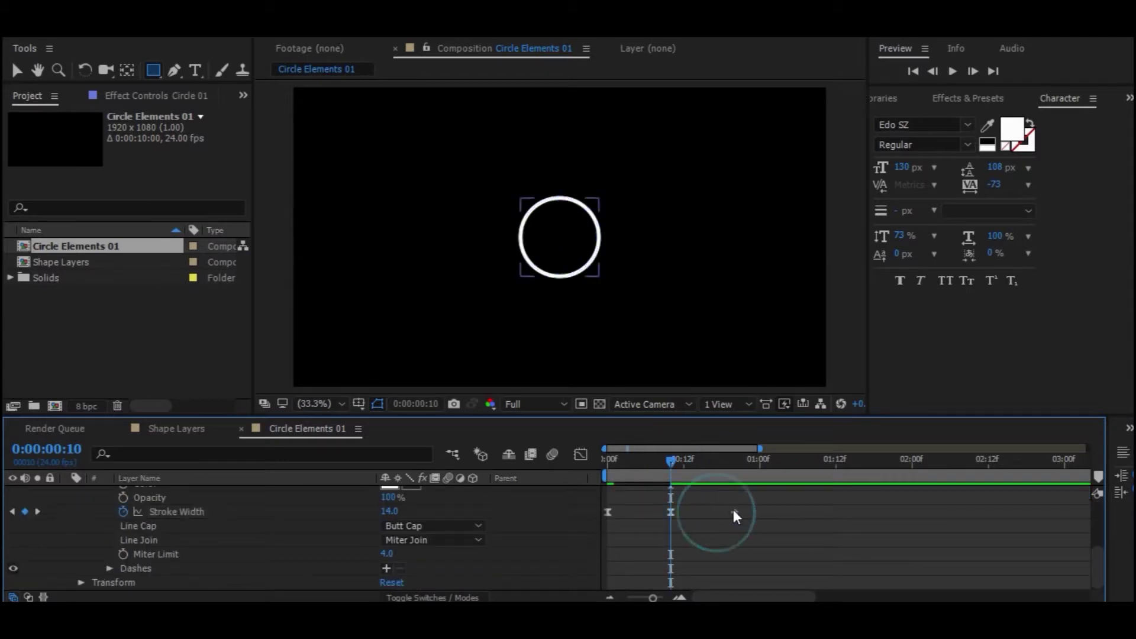
drag(735, 512, 717, 512)
scroll(698, 504, up, 5)
drag(665, 454, 606, 467)
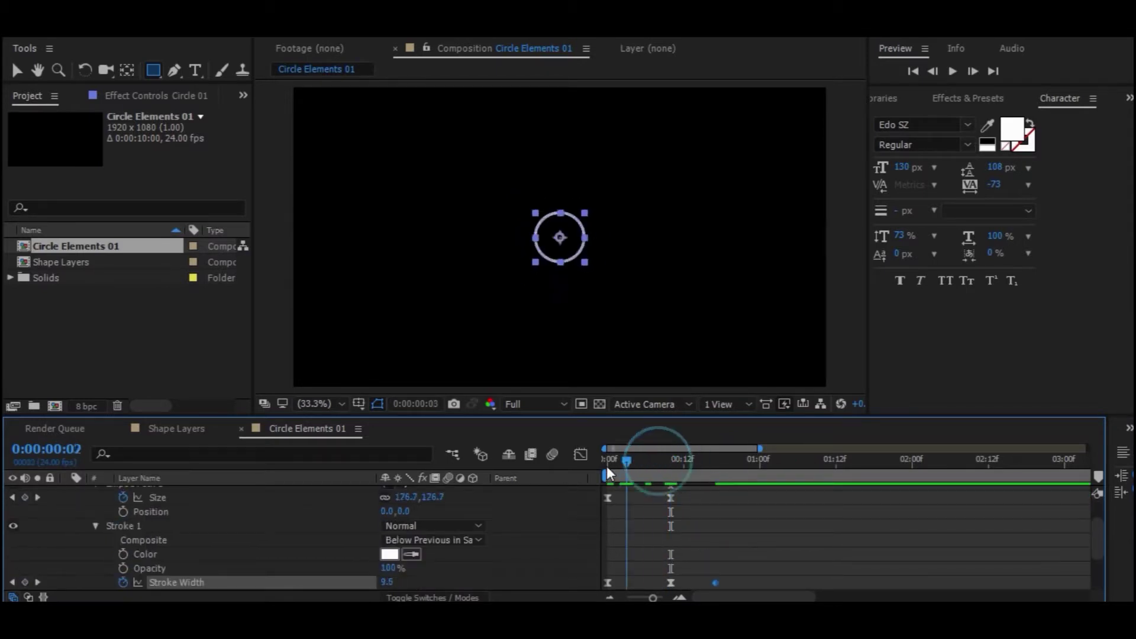
click(948, 69)
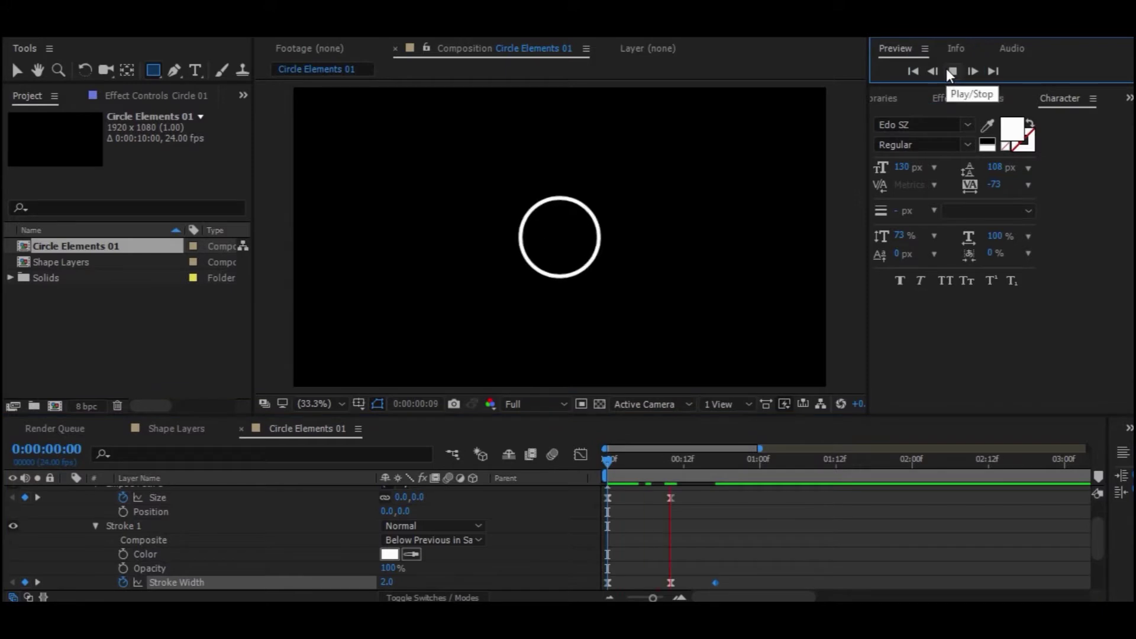
click(629, 467)
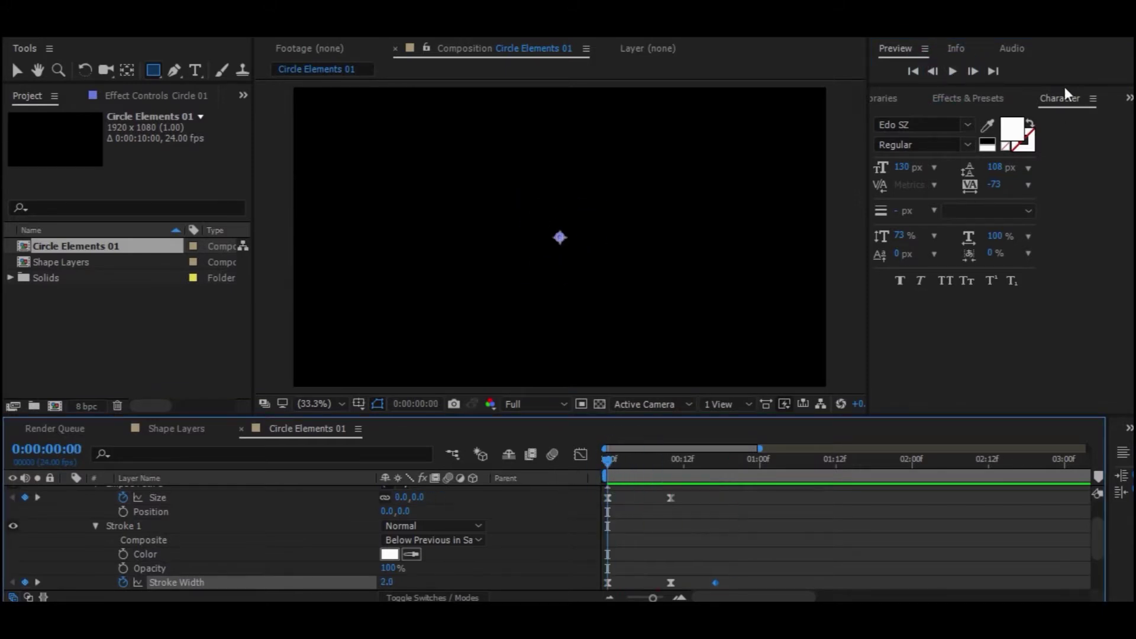
click(951, 71)
click(951, 71)
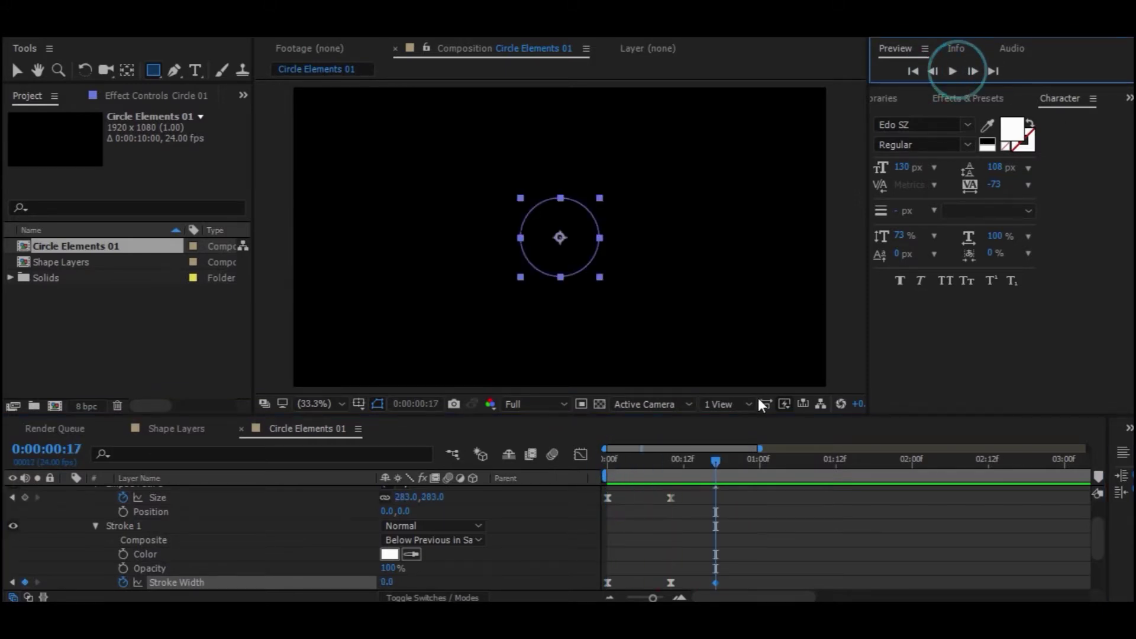
Pull the last Stroke Width keyframe further toward the peak and preview the retimed stroke
click(671, 461)
mouse_move(659, 464)
mouse_down()
mouse_move(617, 474)
mouse_move(687, 475)
mouse_move(676, 473)
mouse_up()
scroll(689, 509, down, 2)
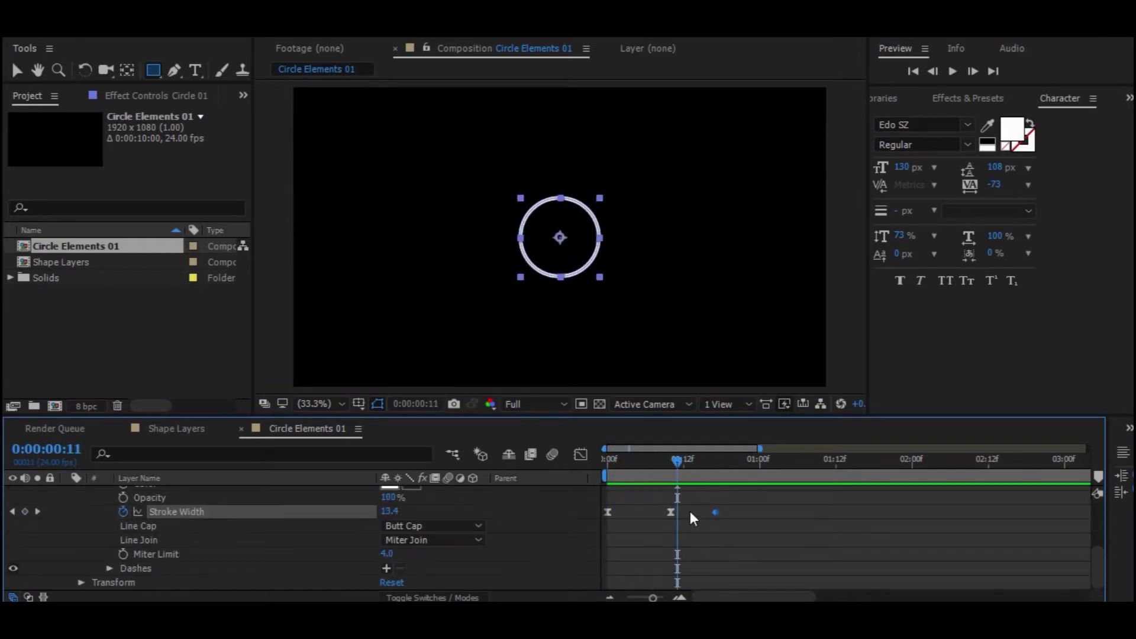
drag(715, 513, 689, 512)
drag(676, 460, 608, 460)
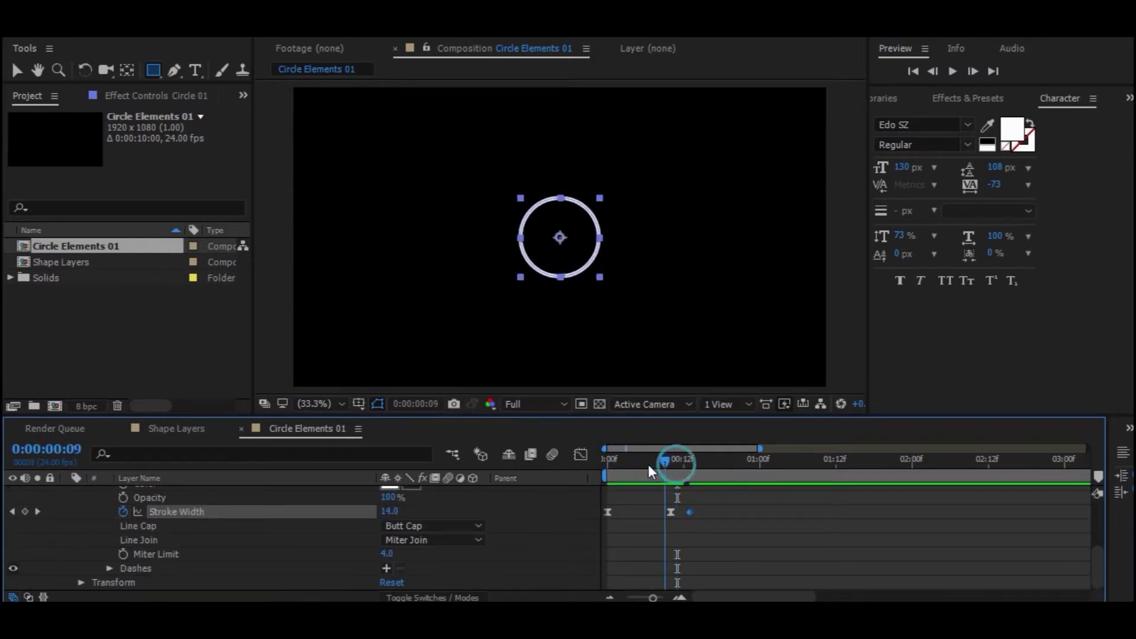
click(947, 72)
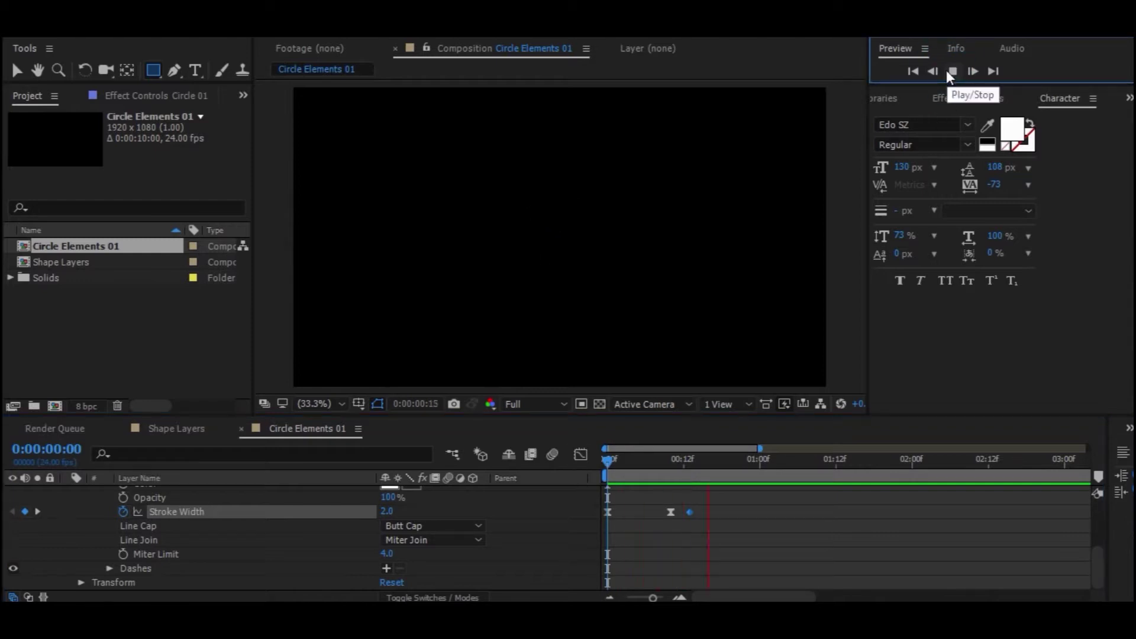
click(950, 71)
scroll(638, 474, up, 3)
mouse_move(638, 475)
mouse_down()
mouse_move(645, 482)
mouse_move(599, 495)
mouse_up()
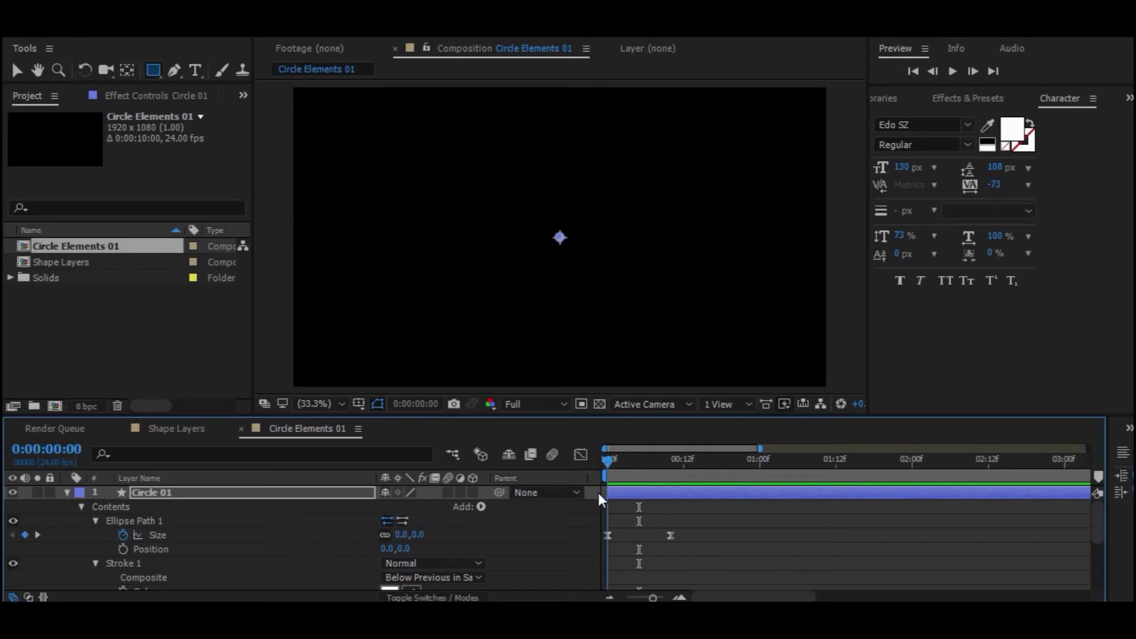
Adjust the Stroke Width value and preview the circle animation
scroll(598, 526, down, 3)
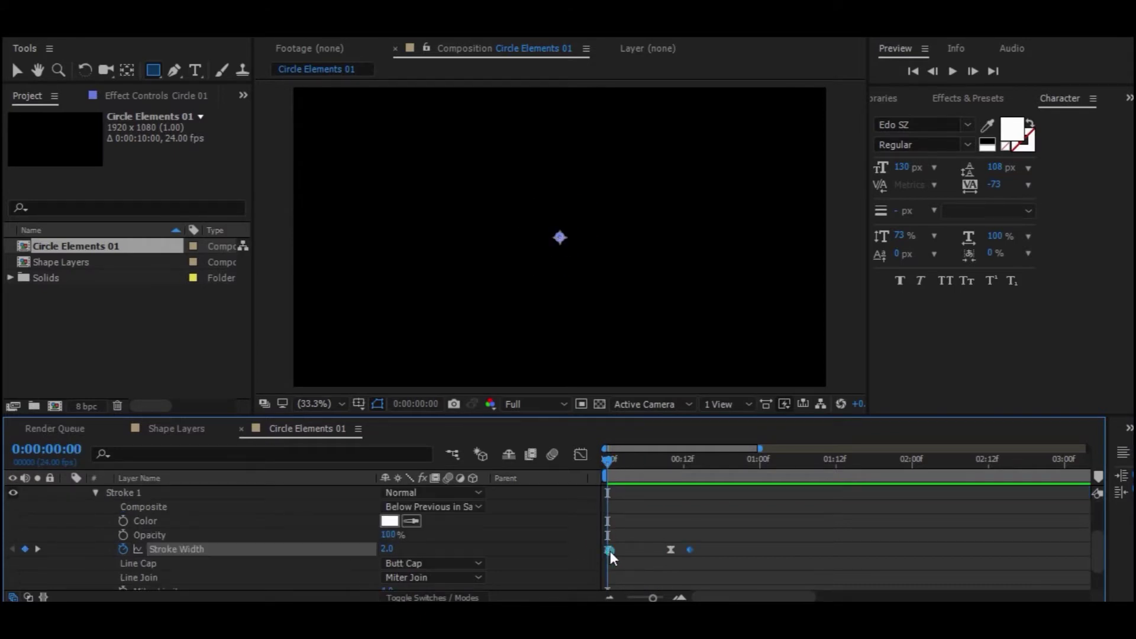
drag(387, 548, 373, 549)
click(386, 548)
text(14)
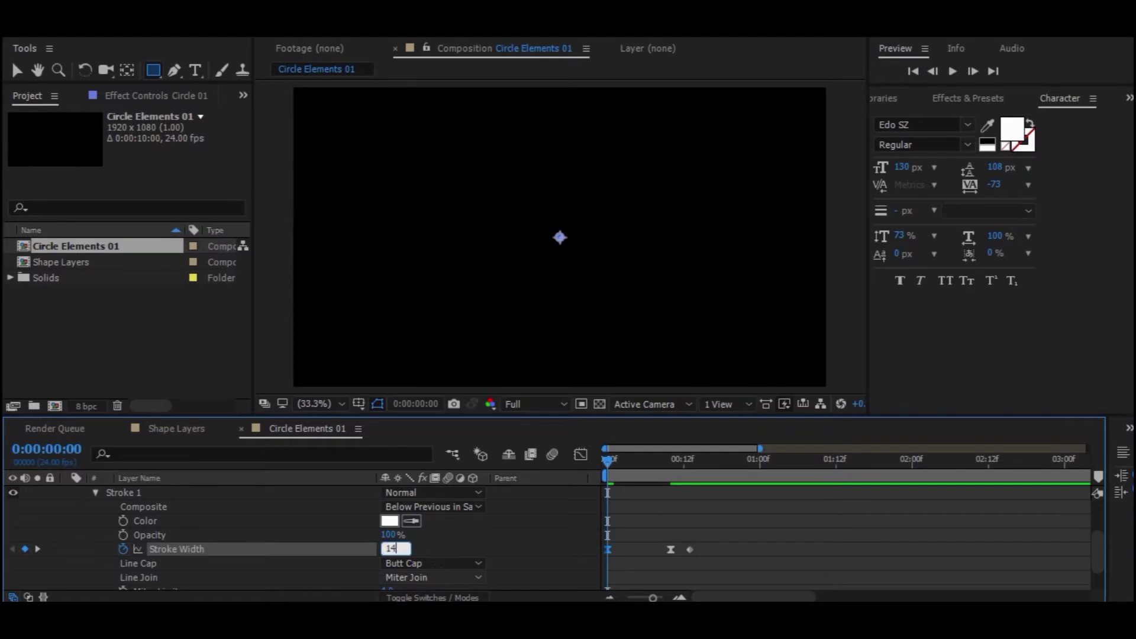
key(Return)
click(951, 70)
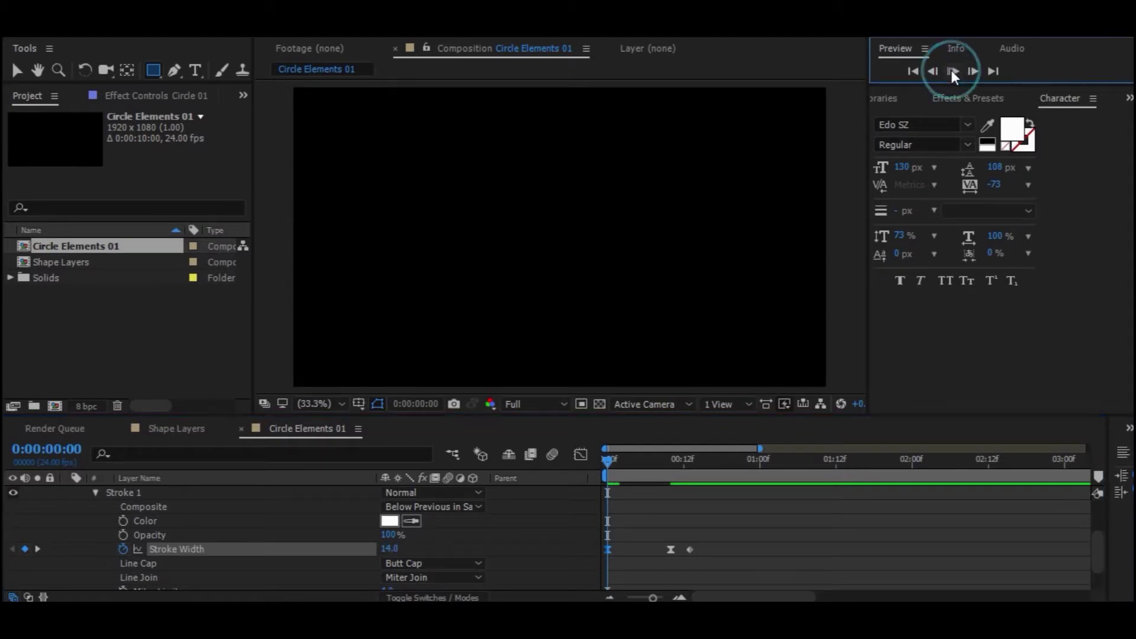
click(950, 70)
Set the Stroke Width to 0 at frame 0 and preview the pop
click(632, 463)
drag(632, 467, 592, 466)
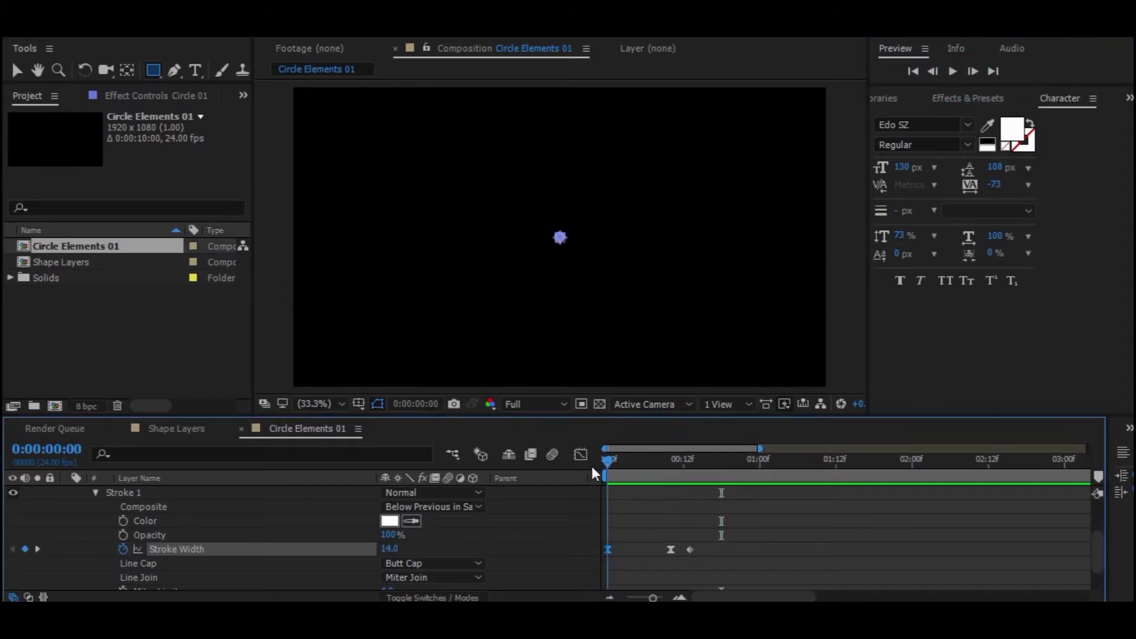
click(389, 549)
text(0)
key(Return)
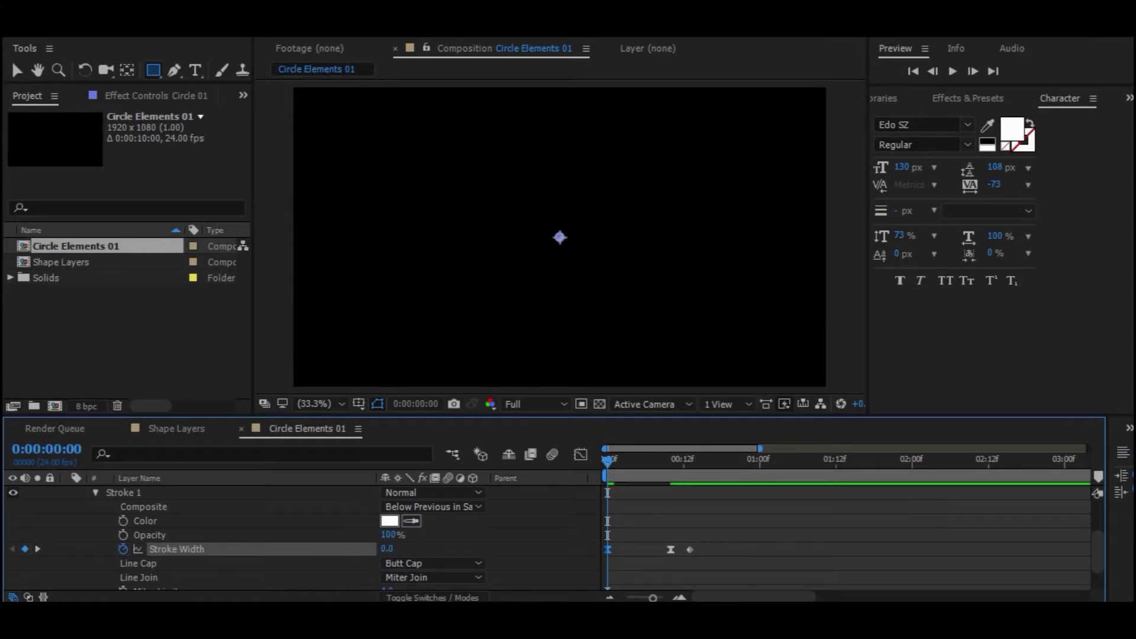
click(953, 72)
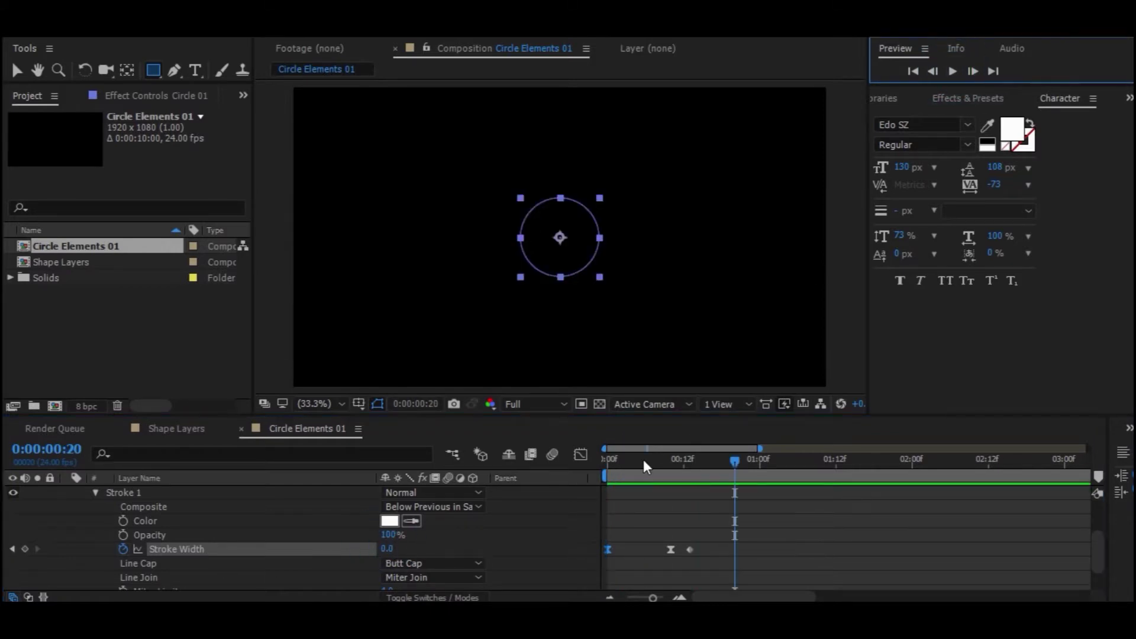
click(614, 457)
mouse_move(613, 456)
mouse_down()
mouse_move(652, 457)
mouse_move(608, 459)
mouse_up()
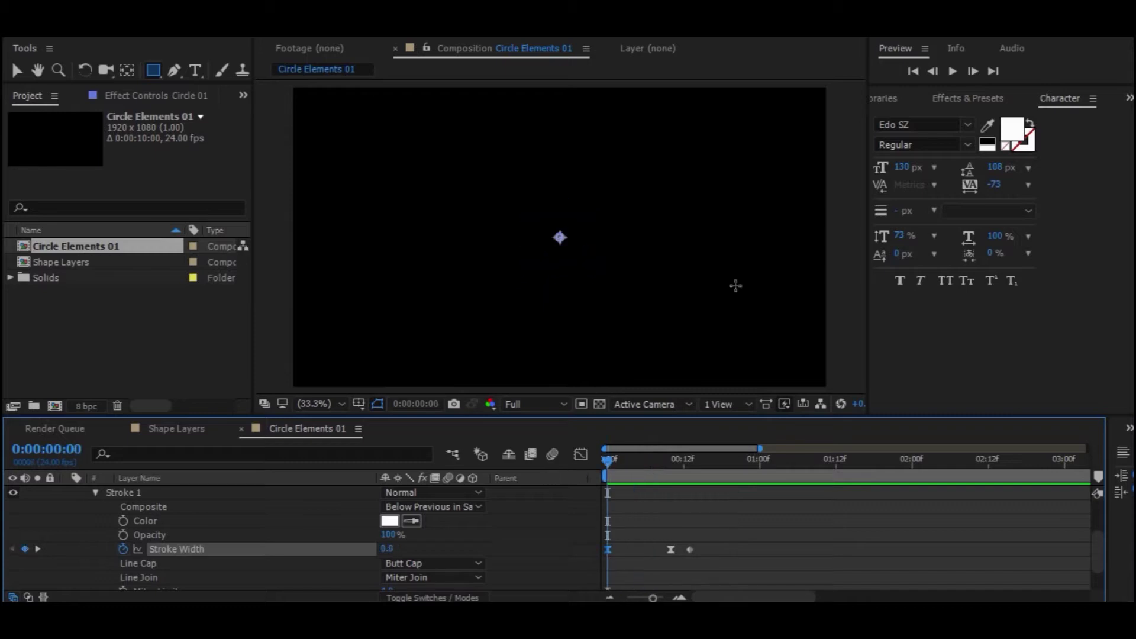
click(950, 72)
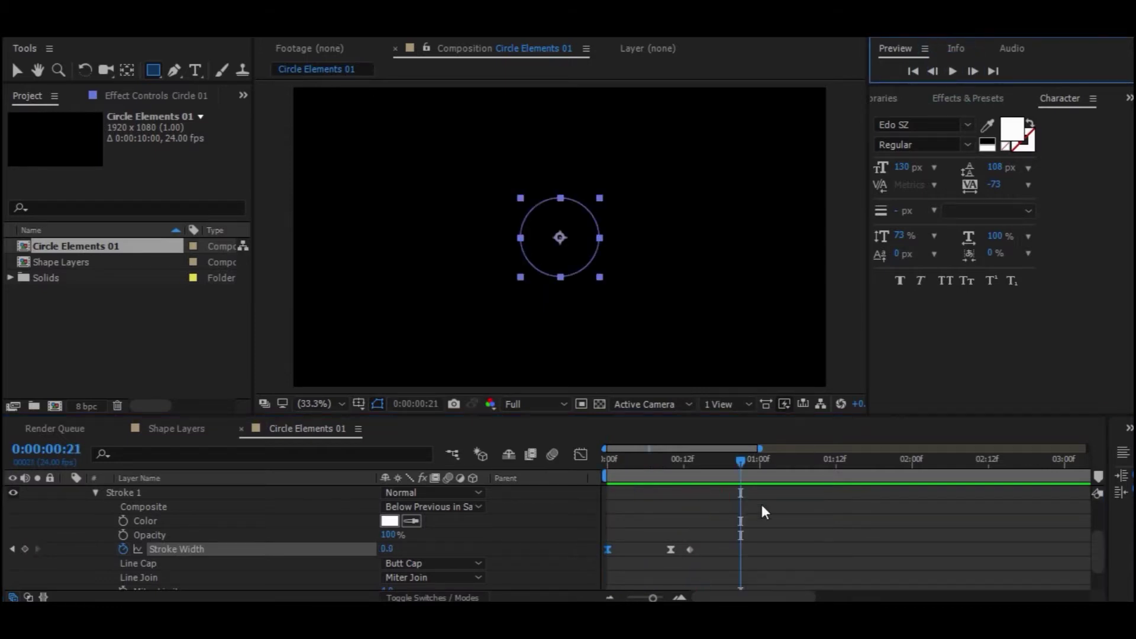
Move the last Stroke Width keyframe slightly later, preview, and collapse the layer's properties
drag(690, 549, 709, 549)
click(616, 460)
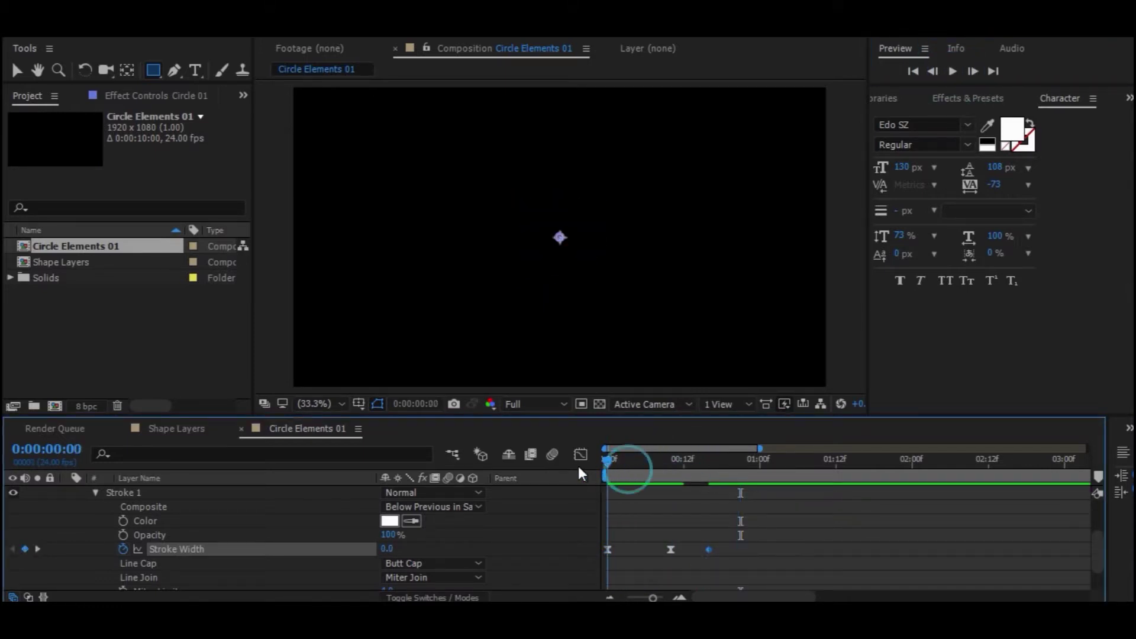
click(953, 73)
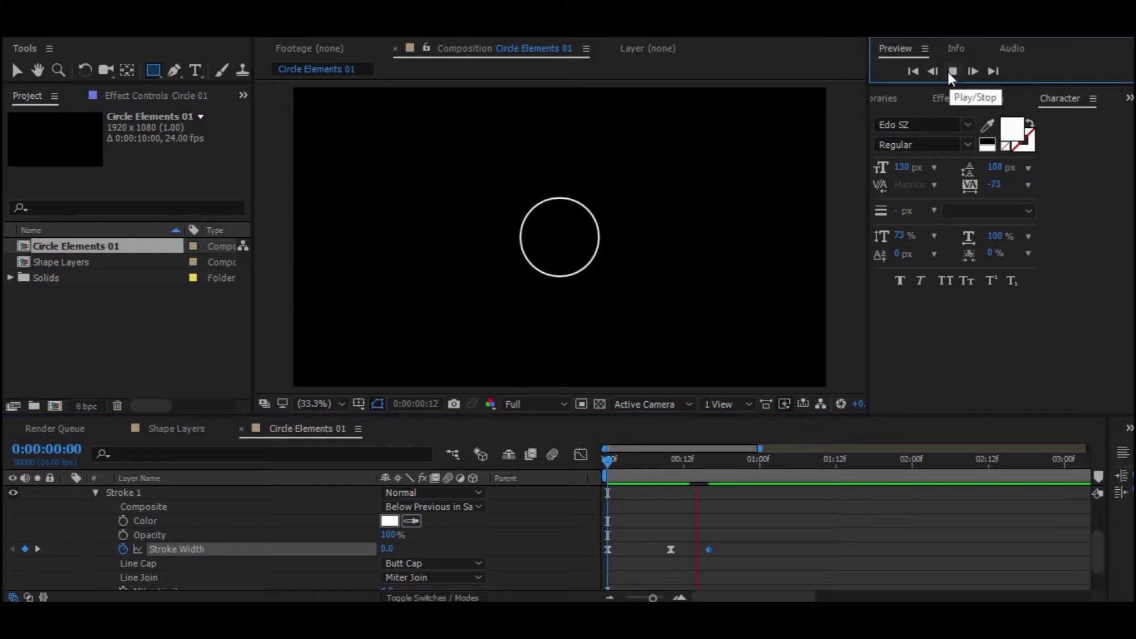
click(953, 72)
scroll(100, 541, up, 3)
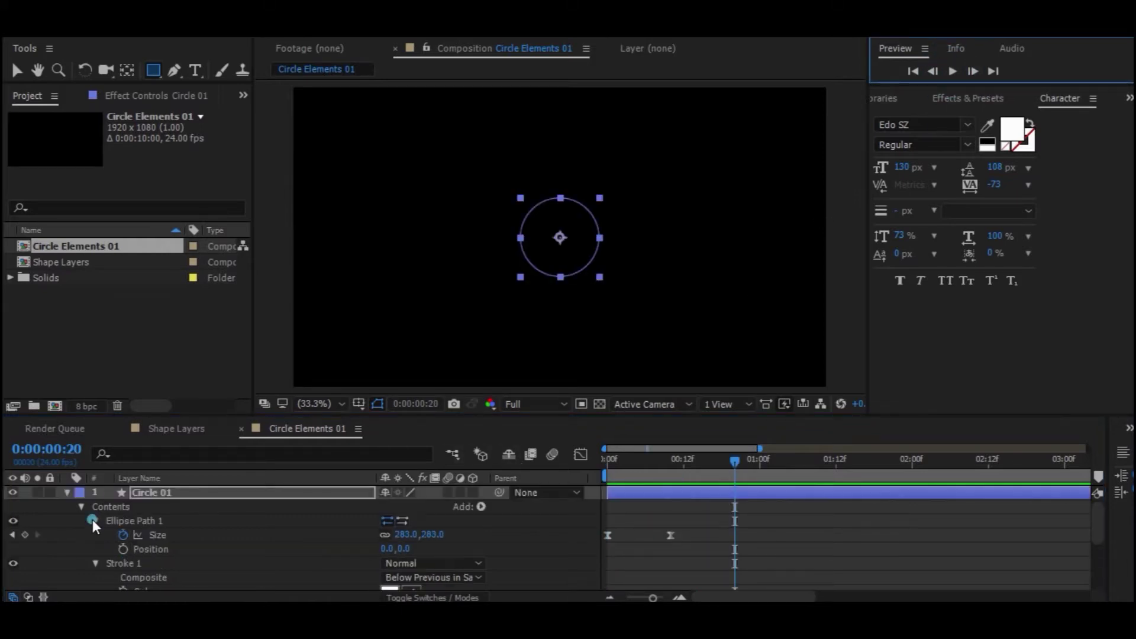
click(92, 519)
Rename the Circle 01 layer to 'White Circle'
click(66, 492)
click(186, 493)
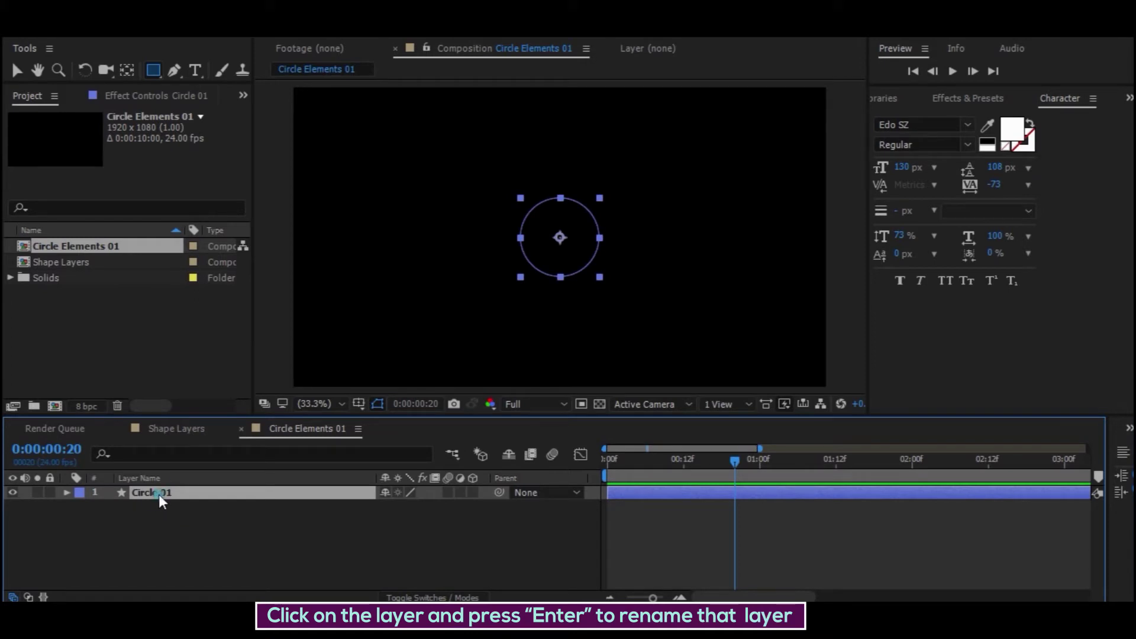
key(Return)
click(185, 494)
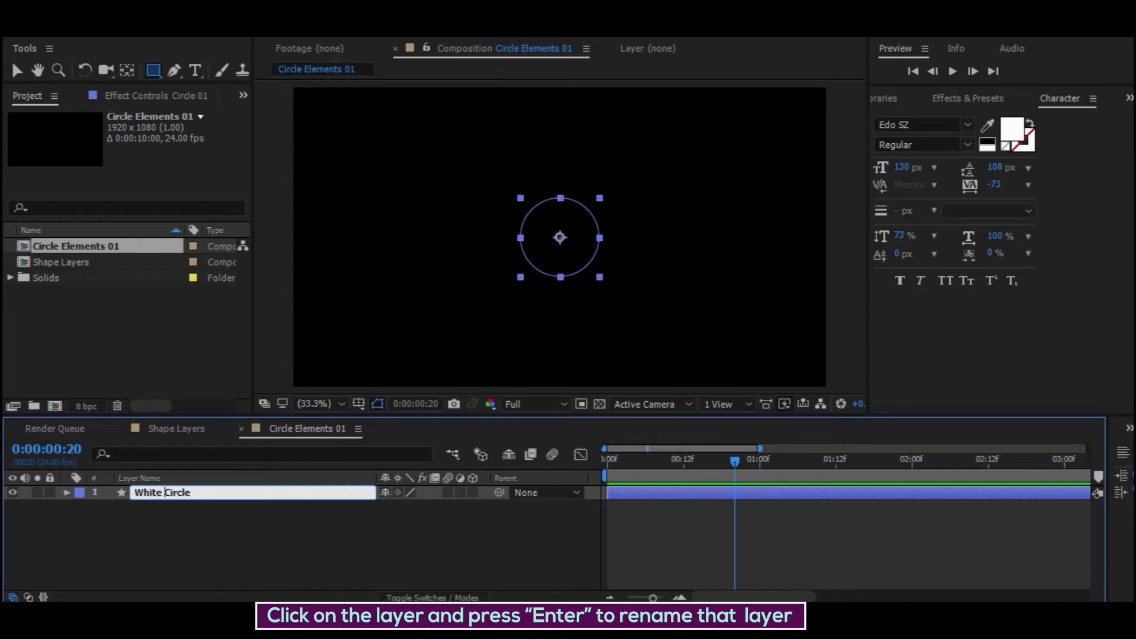
key(Return)
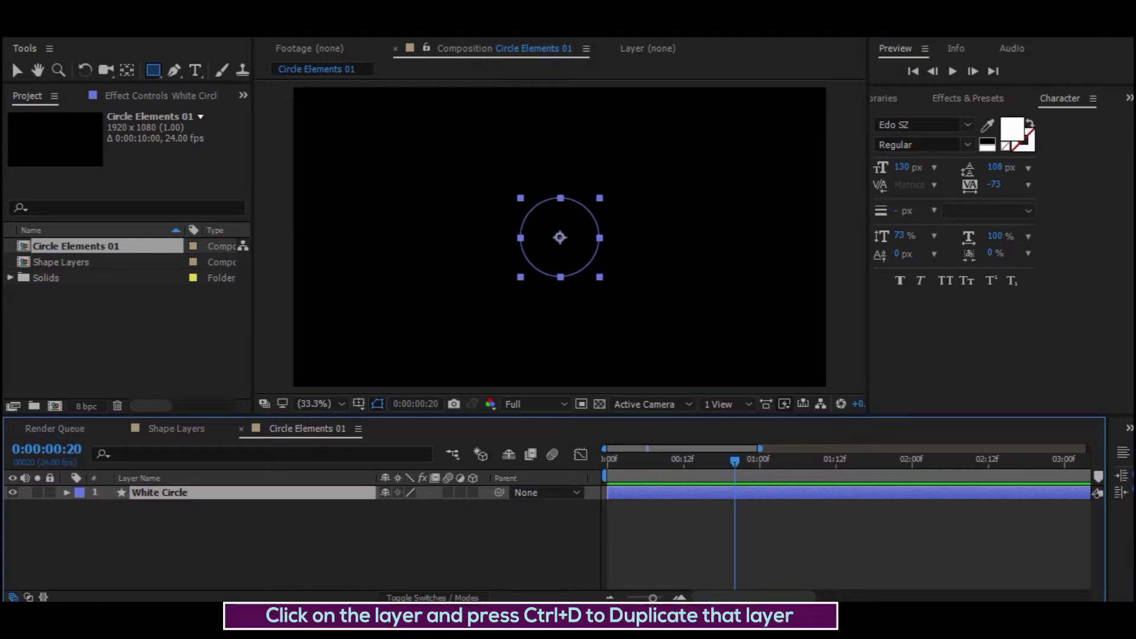
Duplicate White Circle via Edit > Duplicate and rename the copy 'REd Circle'
click(18, 29)
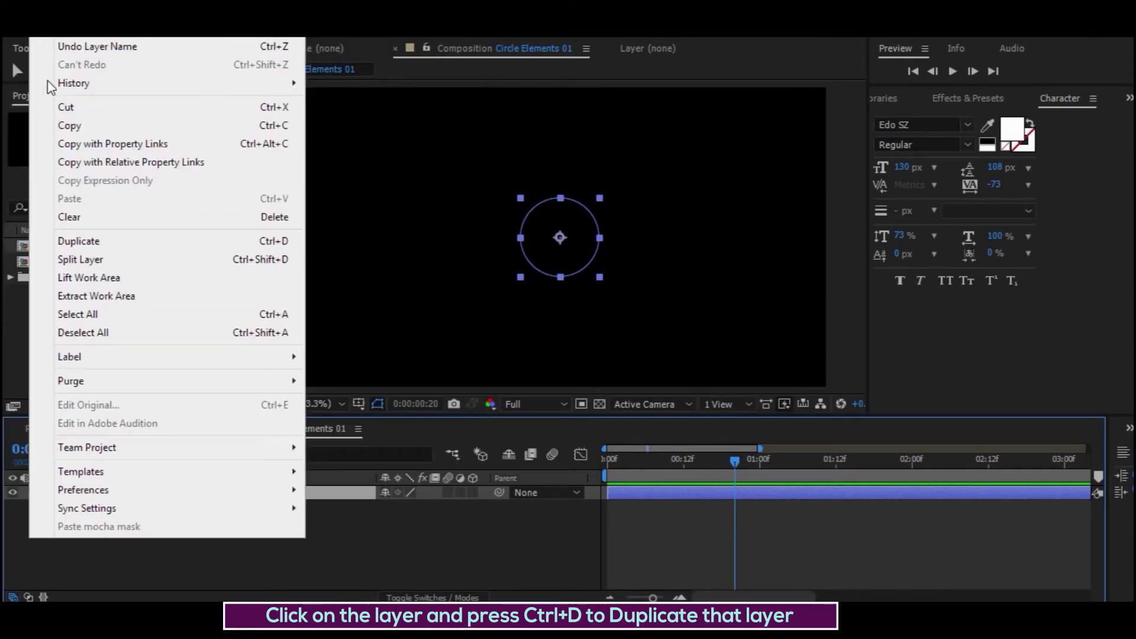
click(107, 241)
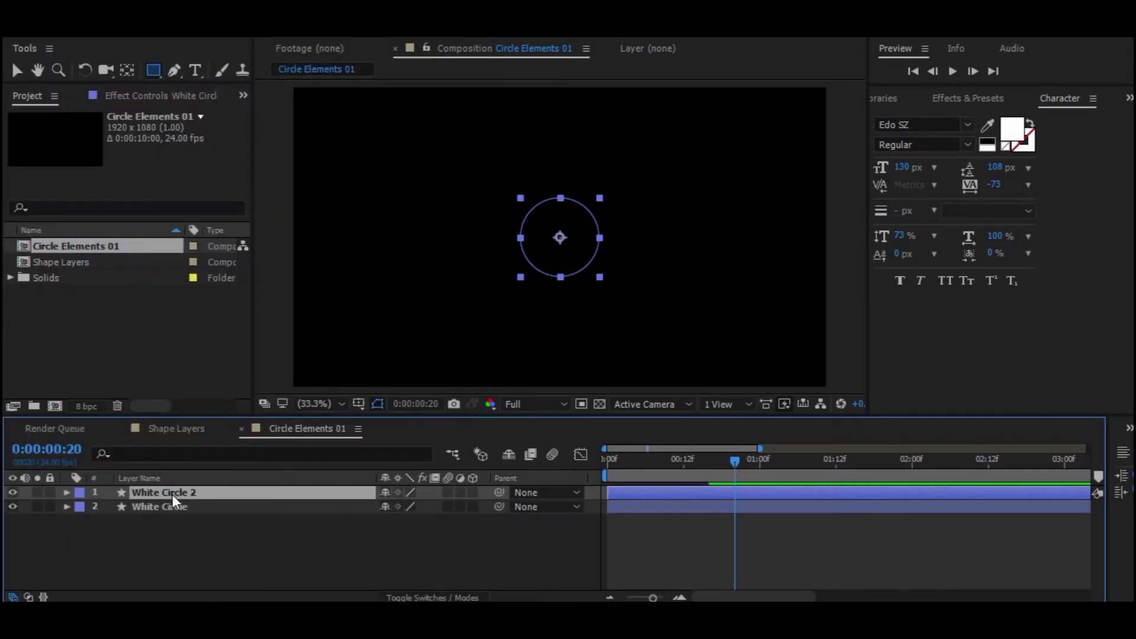
key(Return)
drag(164, 494, 106, 487)
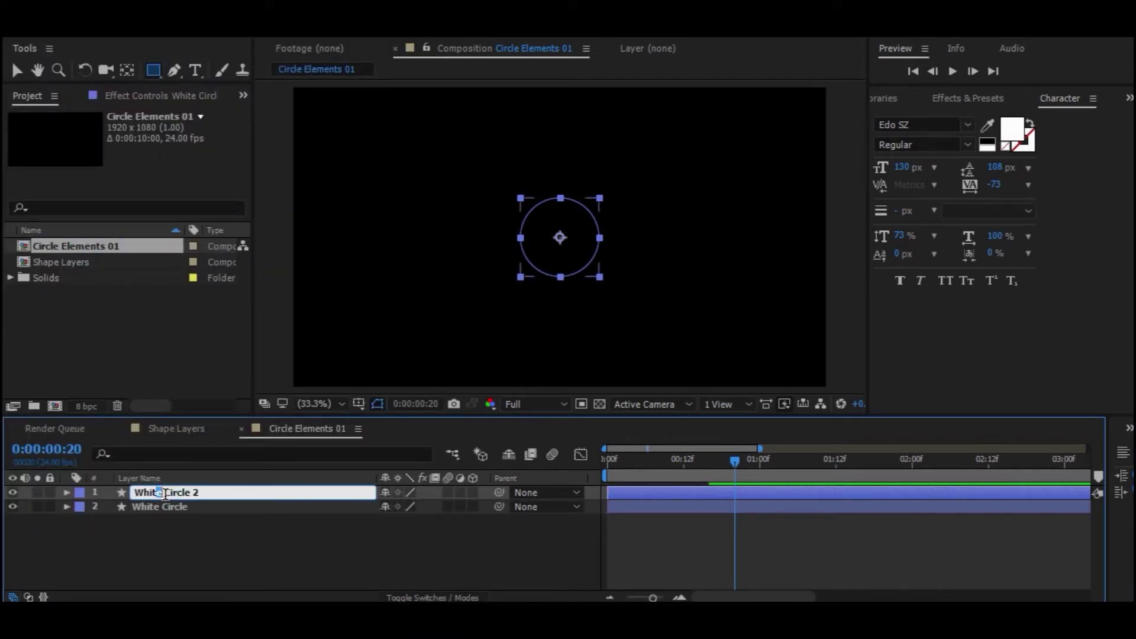
text(REd)
key(Return)
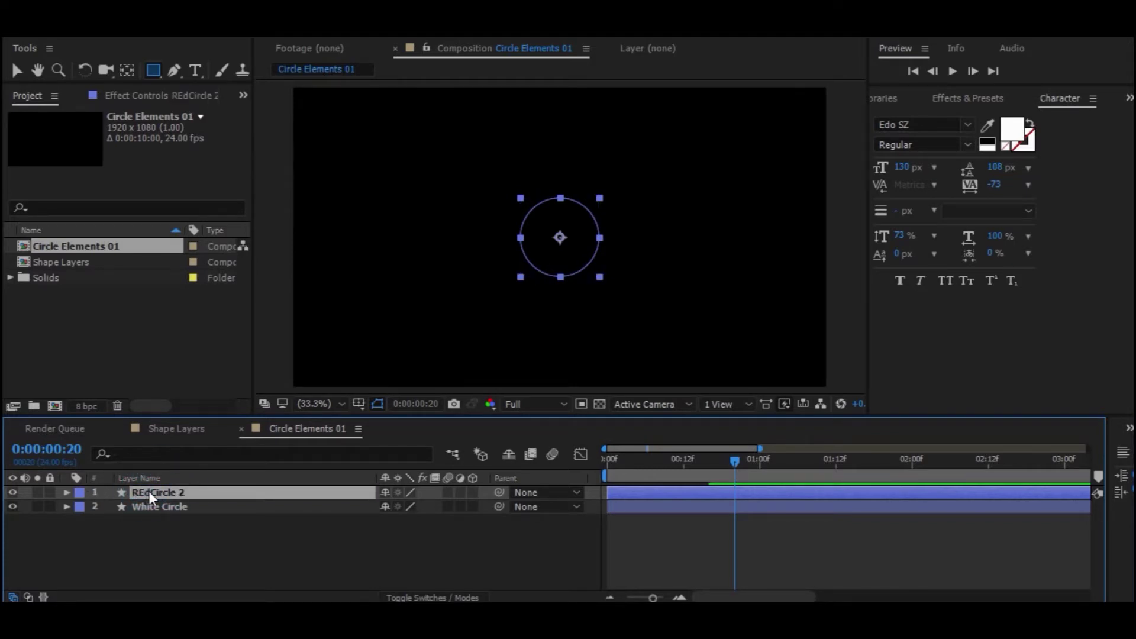
key(Return)
click(150, 480)
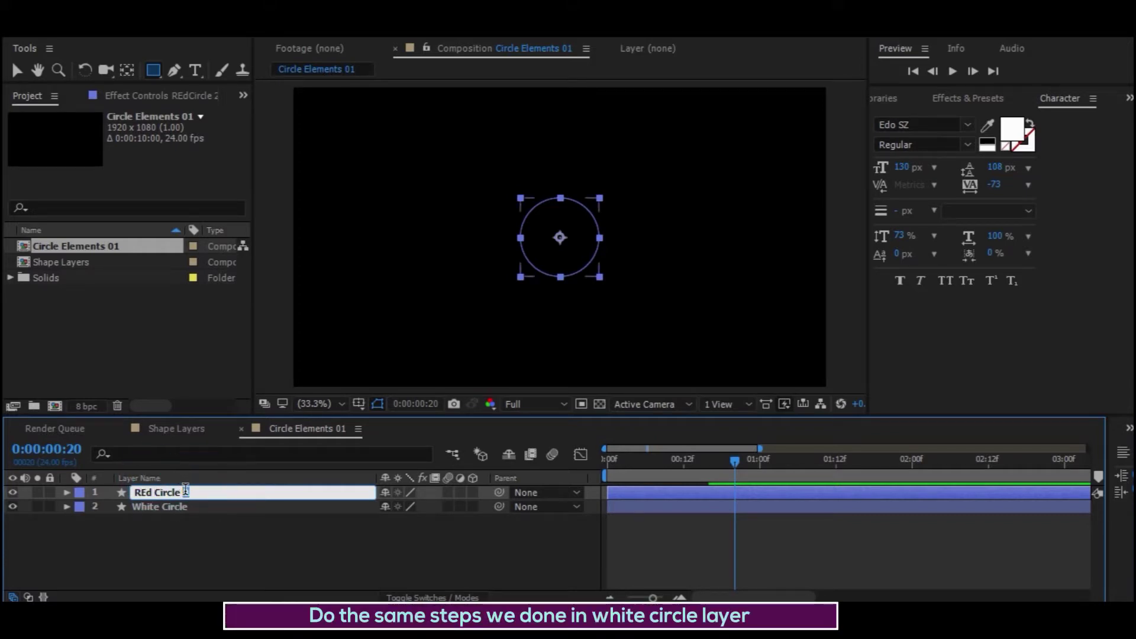
click(231, 536)
Move the REd Circle layer left to Position X 804
click(118, 492)
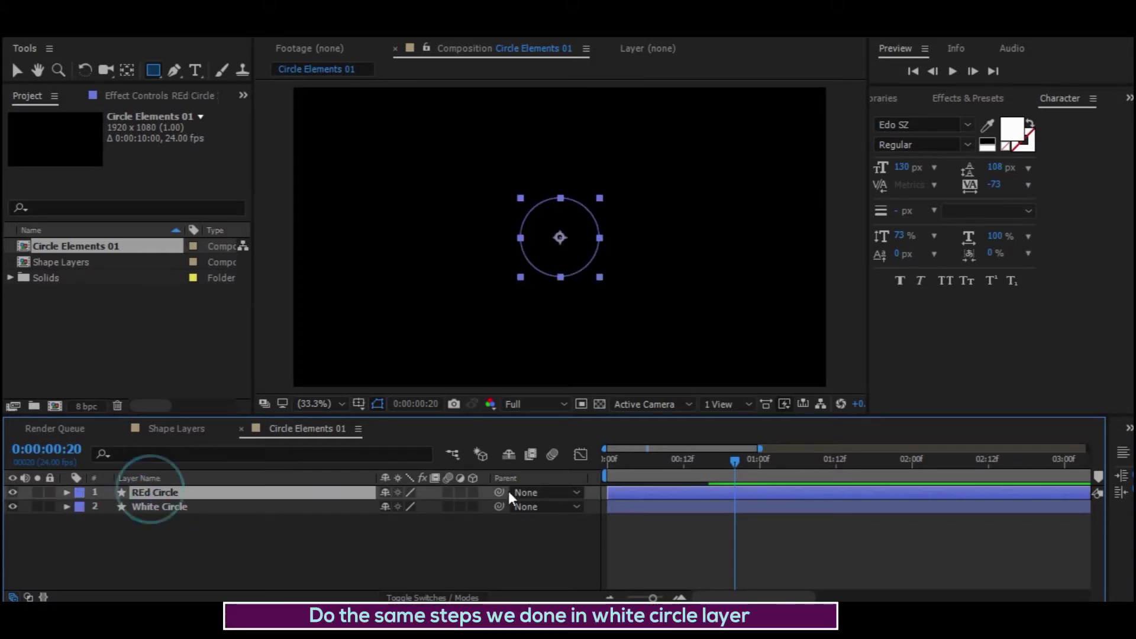
click(645, 464)
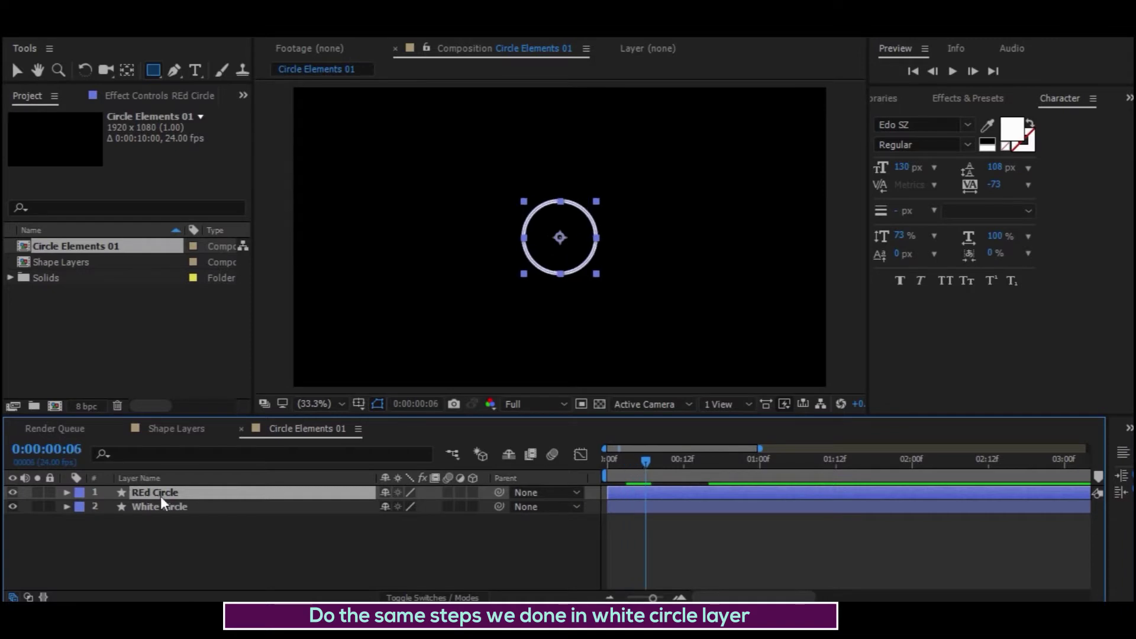
key(p)
key(p)
click(64, 495)
click(81, 520)
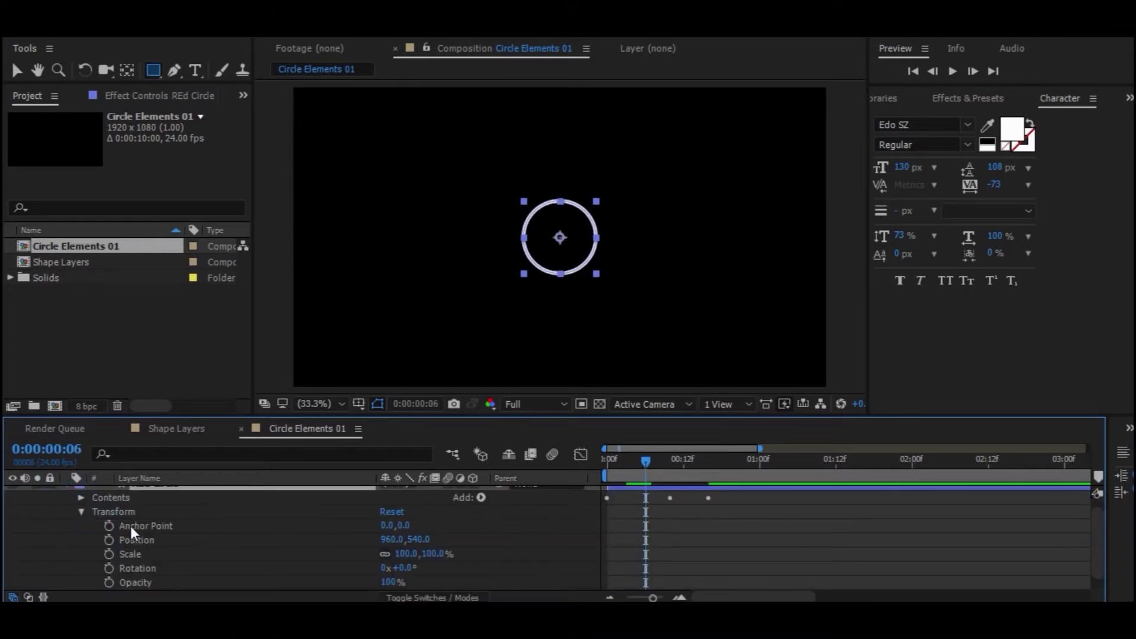
click(145, 540)
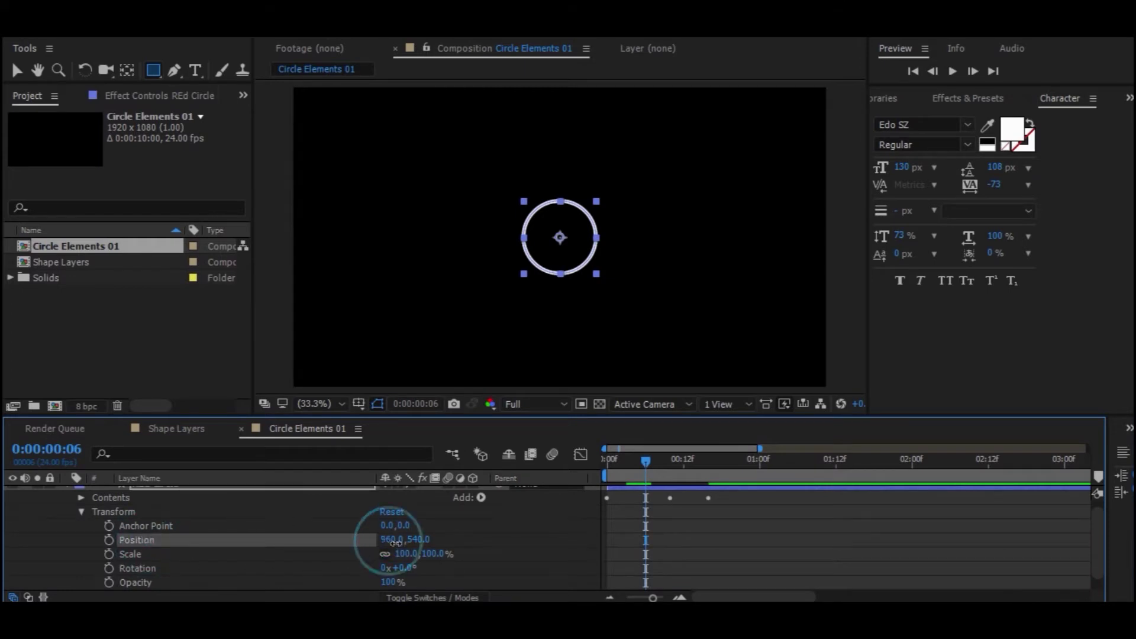
drag(392, 540, 269, 549)
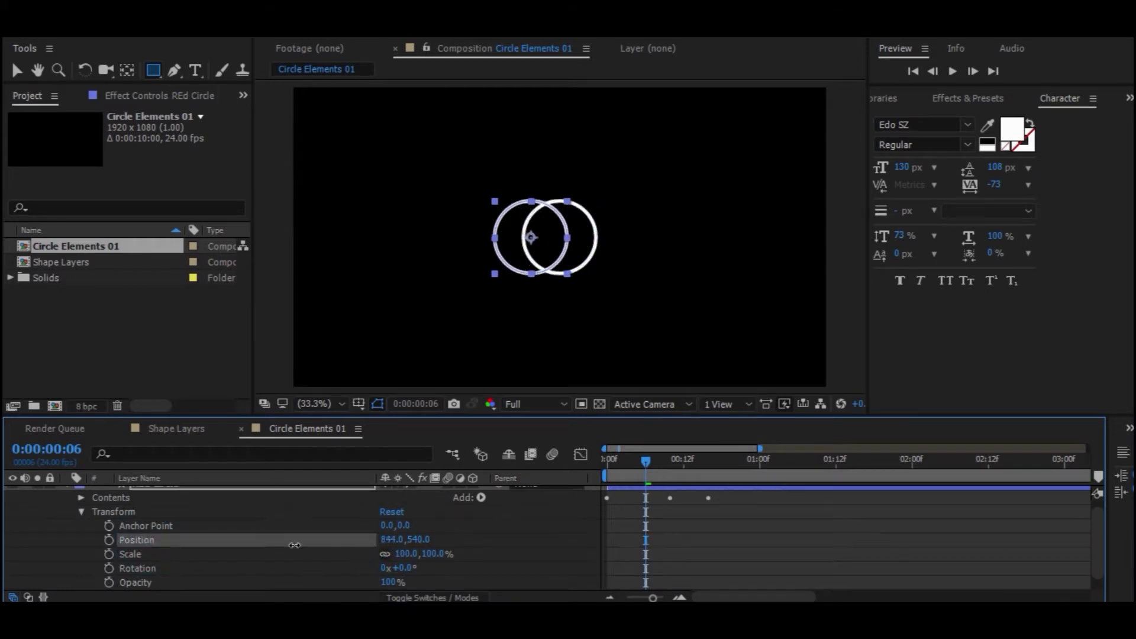
click(80, 511)
Shrink REd Circle's ellipse Size keyframe at frame 10 to 151,151
click(80, 507)
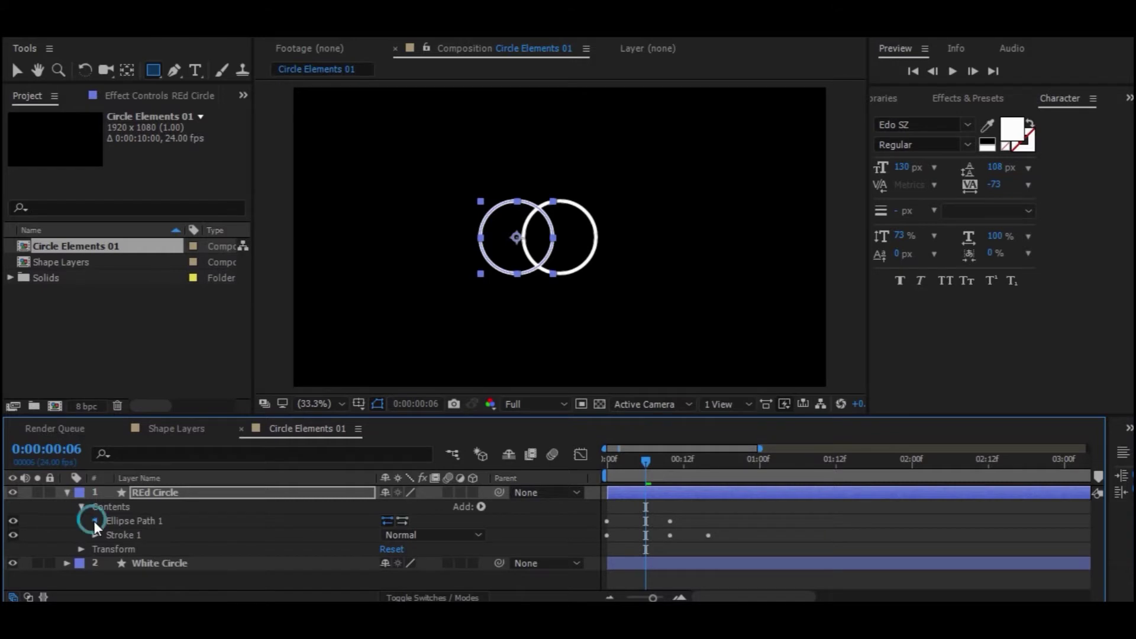
click(95, 521)
click(151, 535)
click(615, 527)
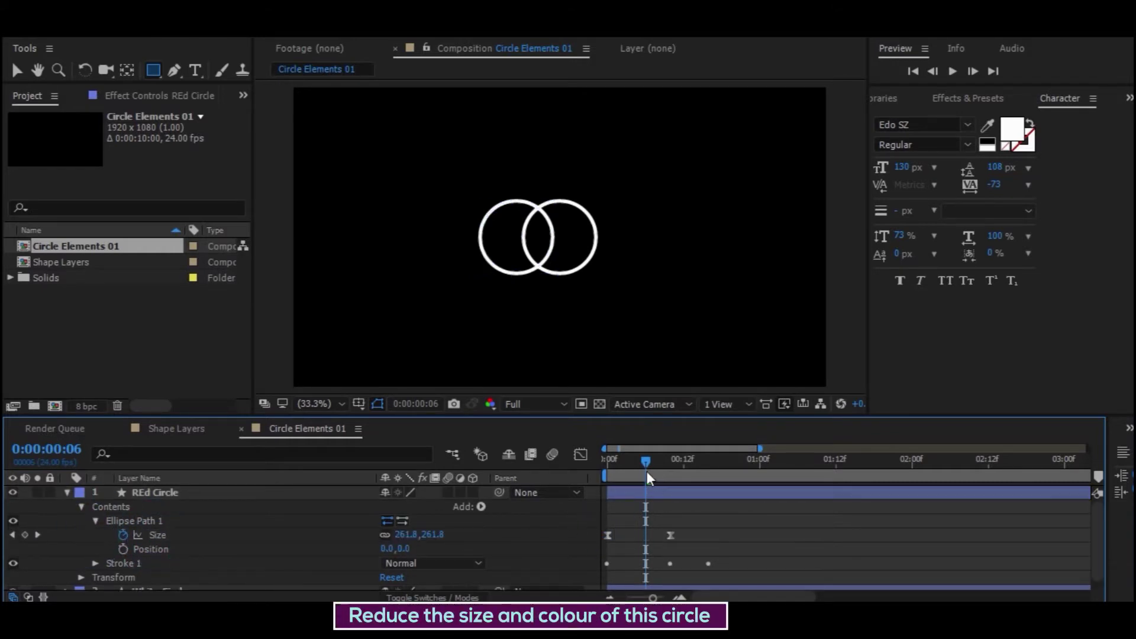
drag(647, 471, 666, 467)
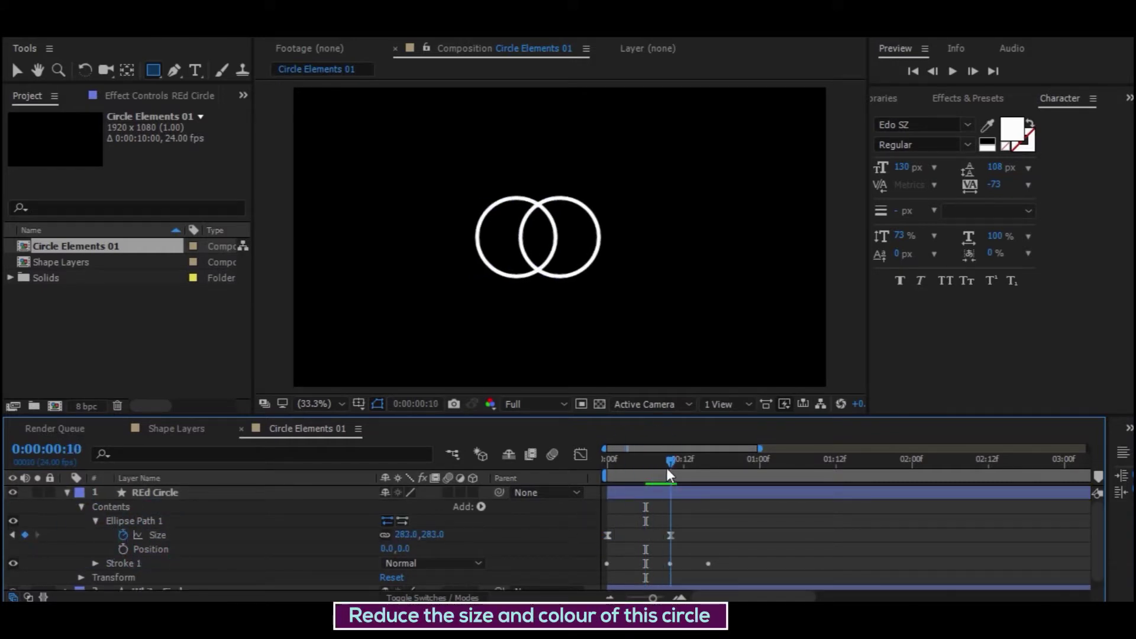
click(671, 535)
drag(402, 537, 300, 540)
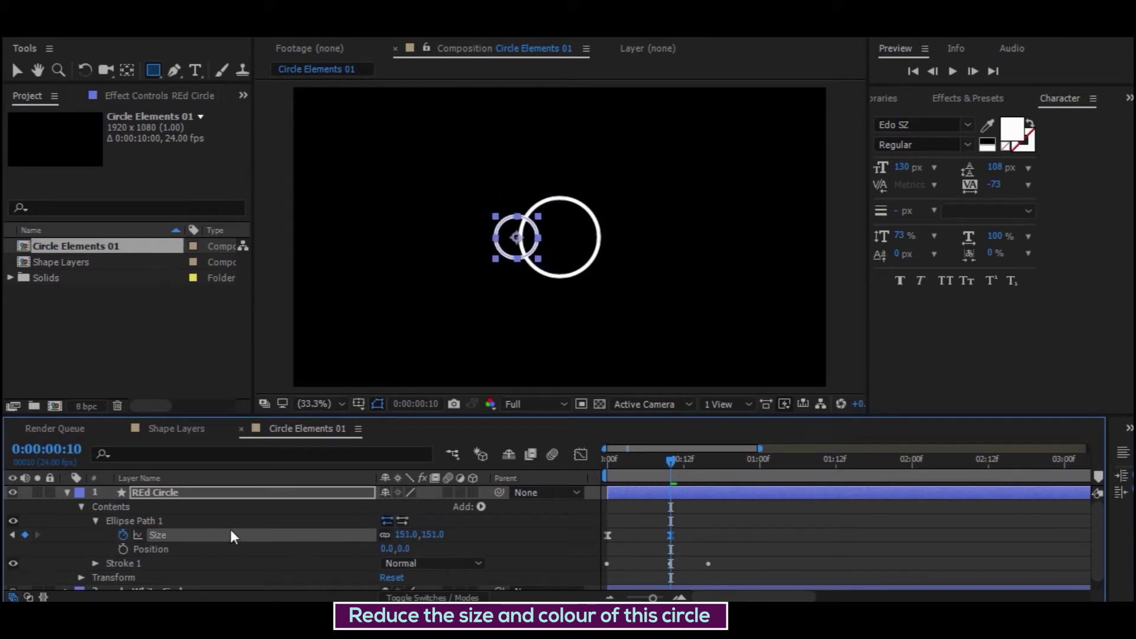
click(95, 521)
click(95, 535)
scroll(106, 548, down, 2)
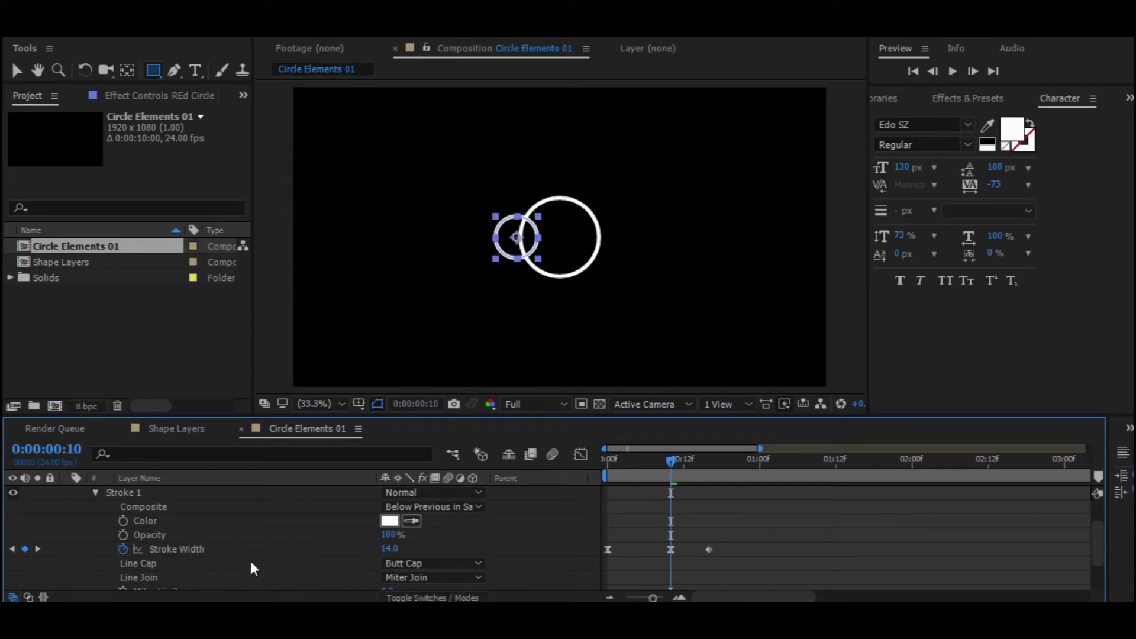
Set REd Circle's stroke colour to red (FF0000)
click(388, 522)
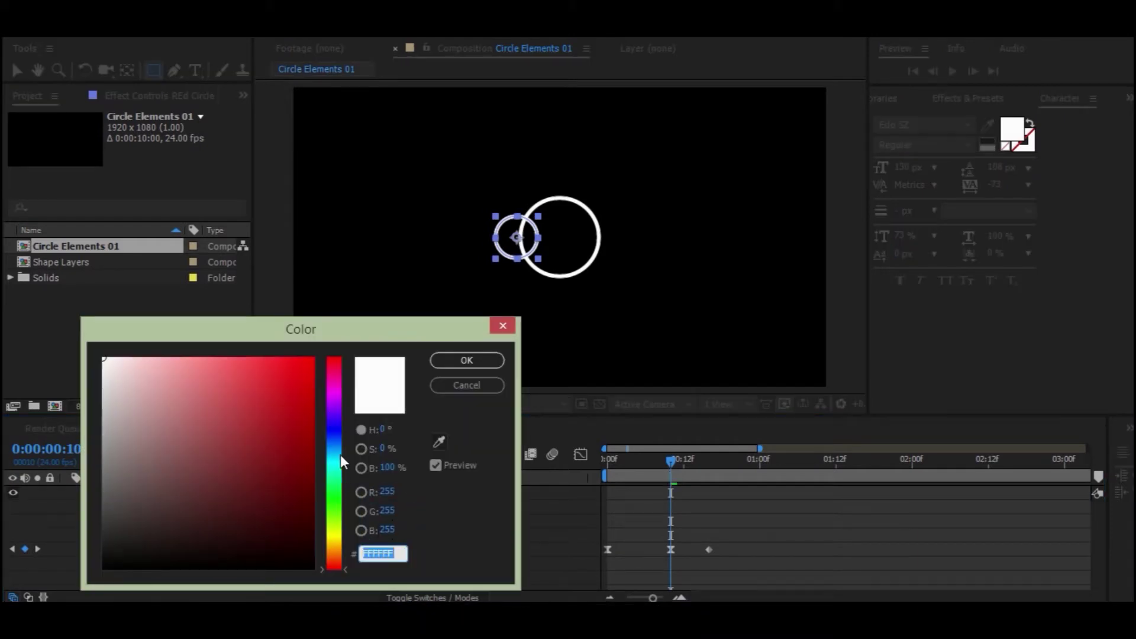
text(FF0000)
click(477, 361)
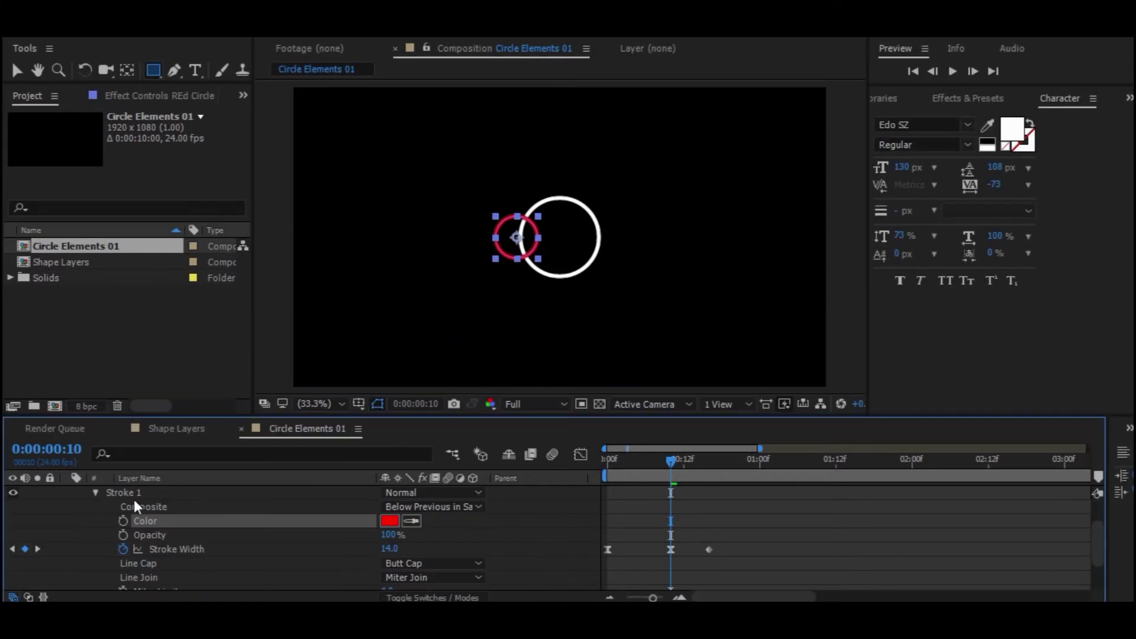
click(96, 534)
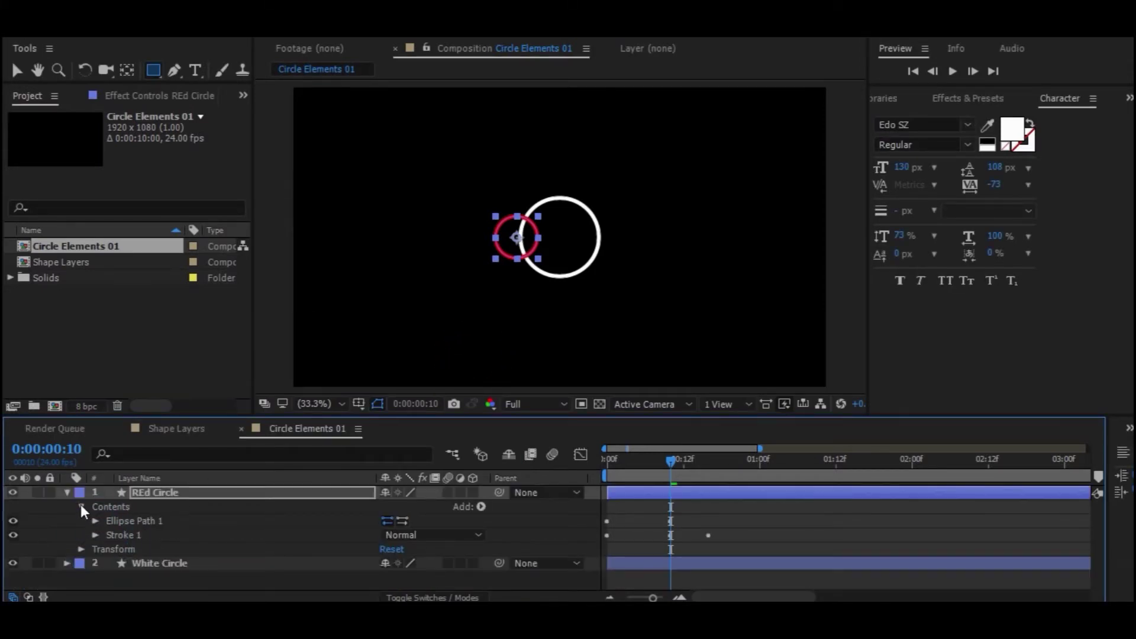
click(82, 508)
Shift REd Circle further left to Position X 778
click(81, 521)
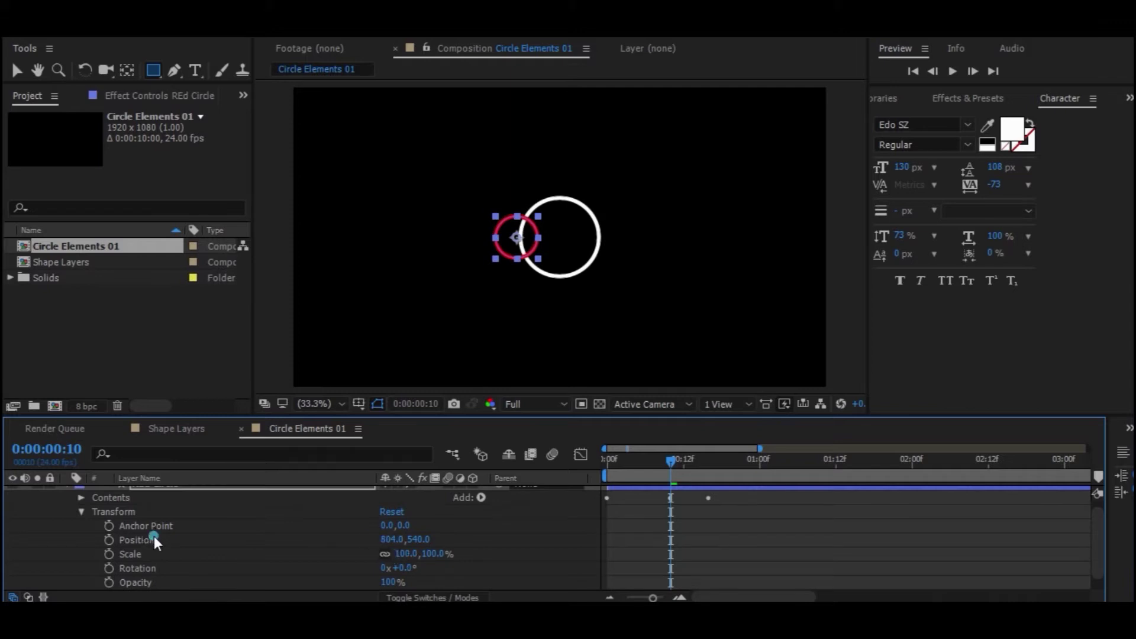
click(154, 539)
drag(386, 539, 359, 534)
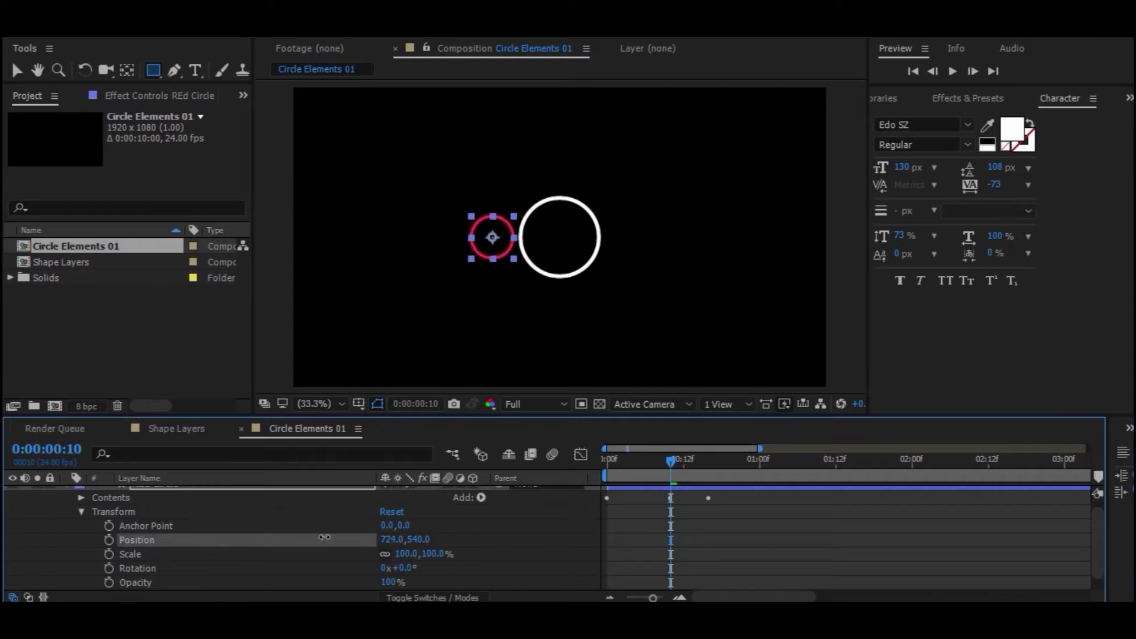
click(477, 520)
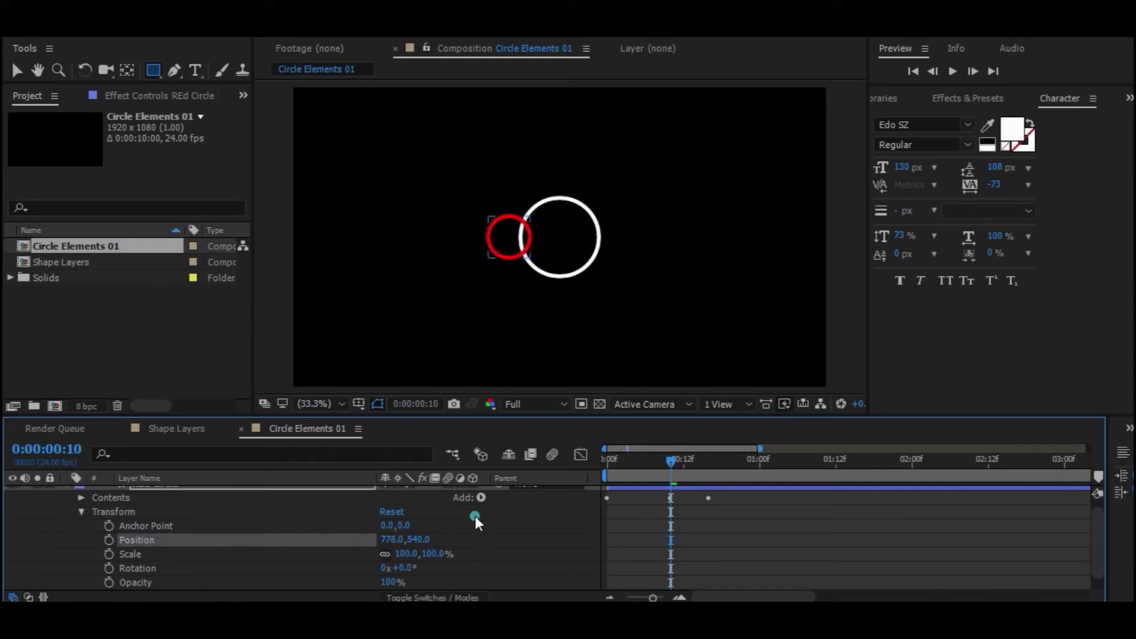
click(81, 511)
Set the frame-10 Stroke Width keyframe to 8, then preview from frame 0
click(83, 507)
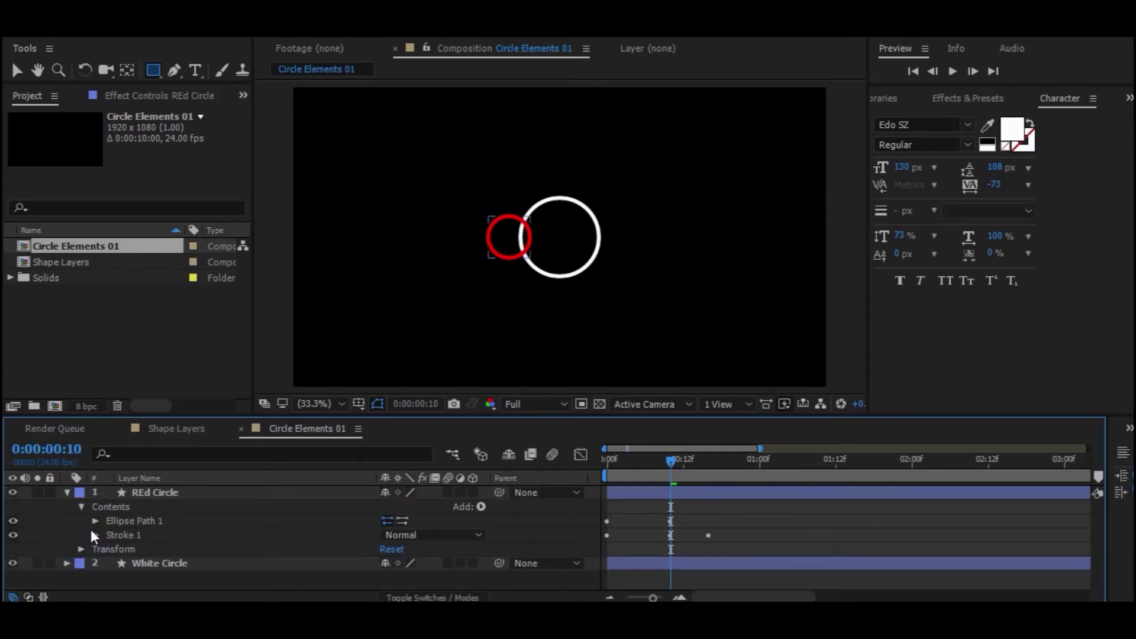
click(95, 535)
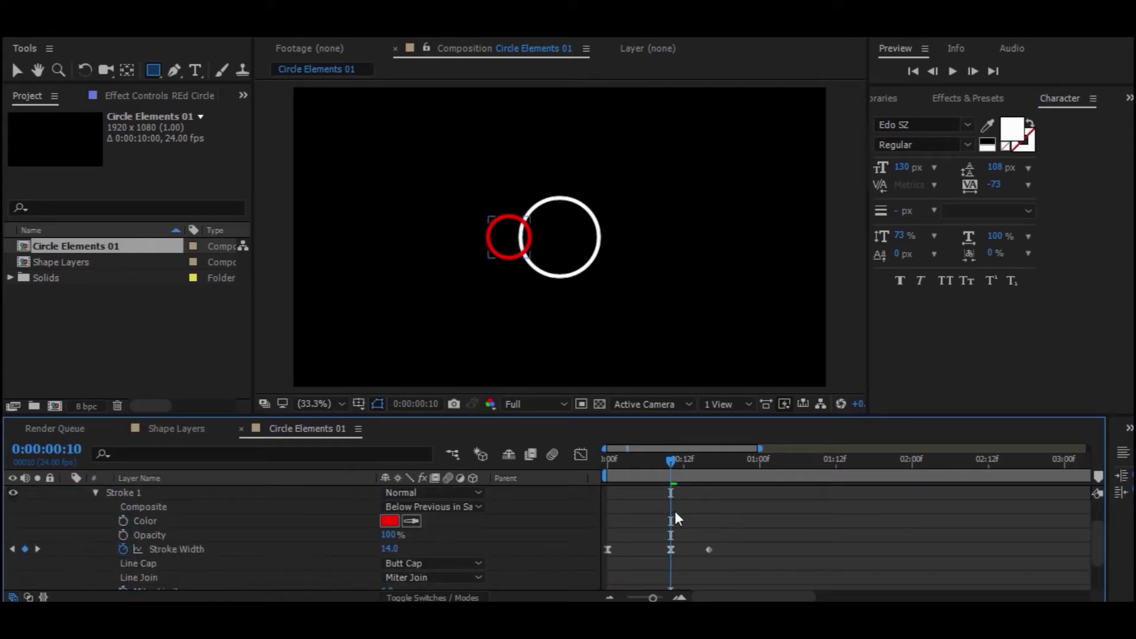
click(671, 549)
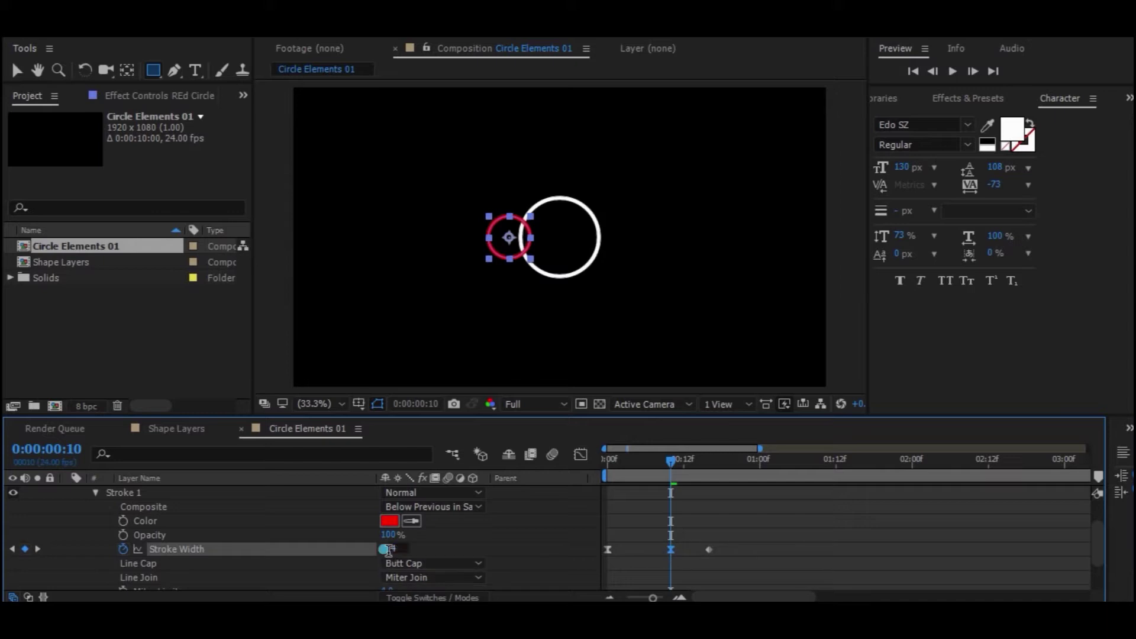
click(389, 549)
text(8)
key(Return)
click(504, 542)
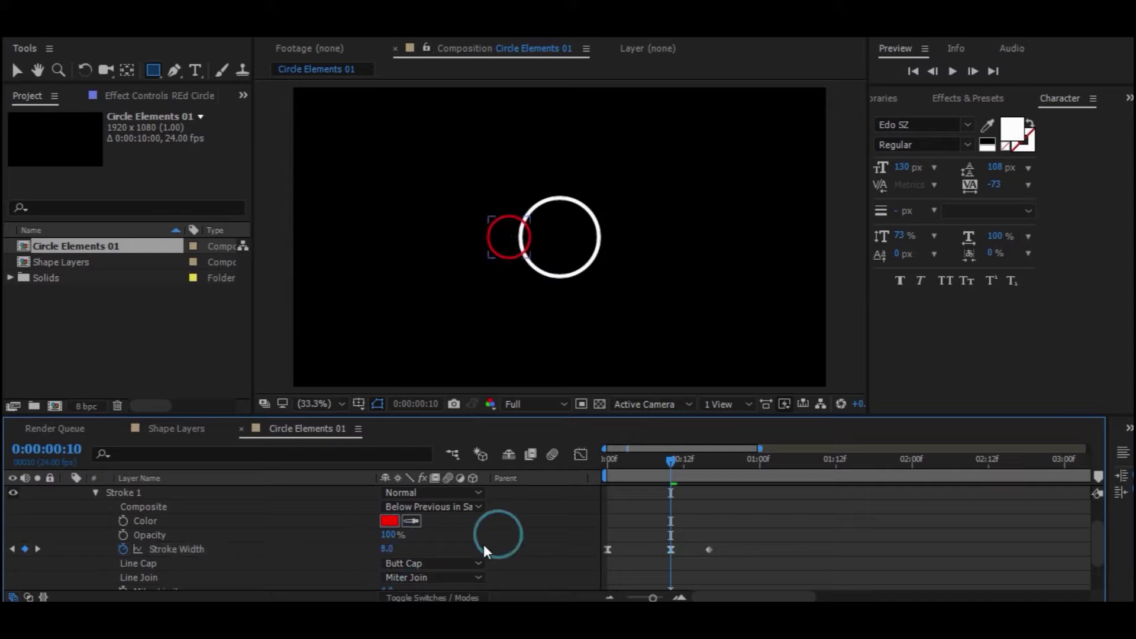
scroll(295, 533, up, 2)
click(96, 535)
drag(675, 459, 608, 460)
click(953, 71)
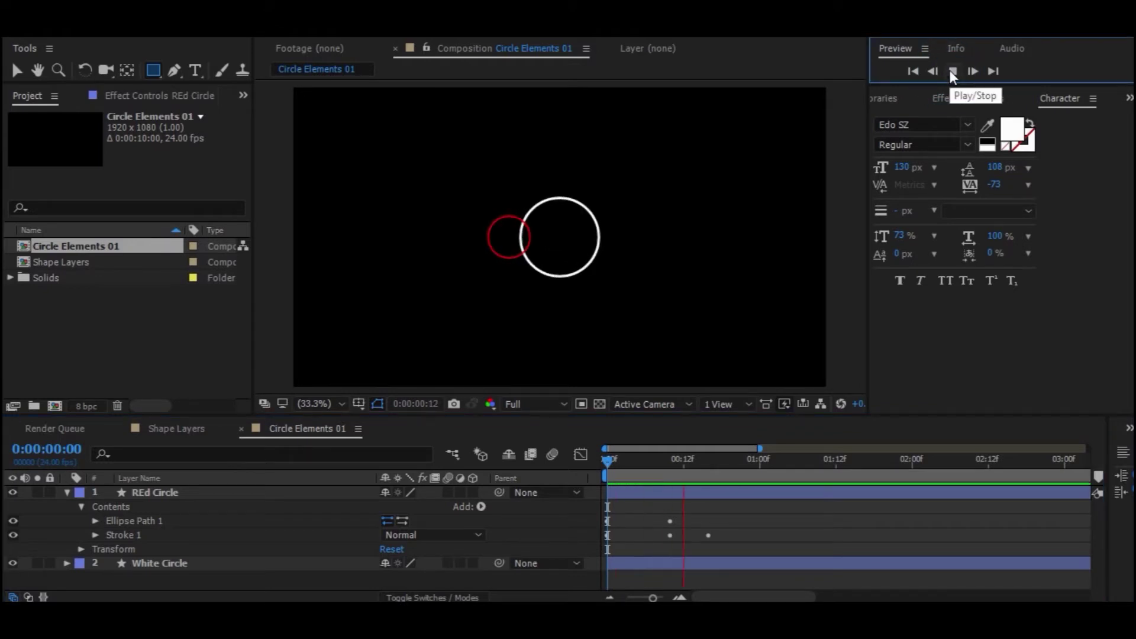
Preview and scrub through the circles' pop-open animation from frame 0
click(952, 71)
click(711, 447)
drag(638, 474, 609, 467)
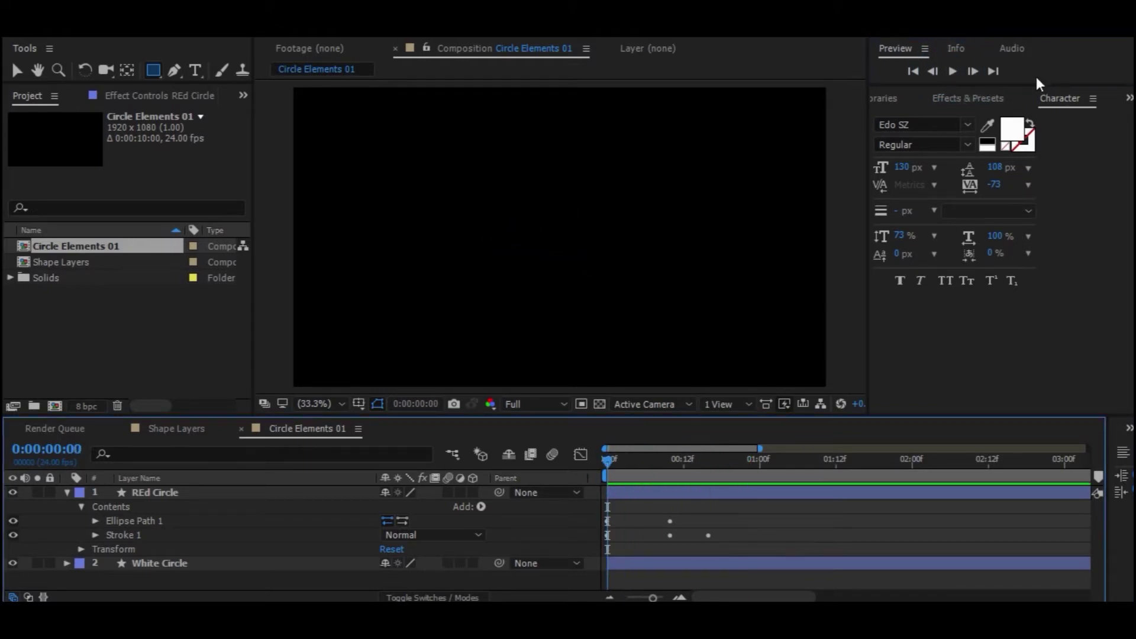
click(952, 71)
click(953, 71)
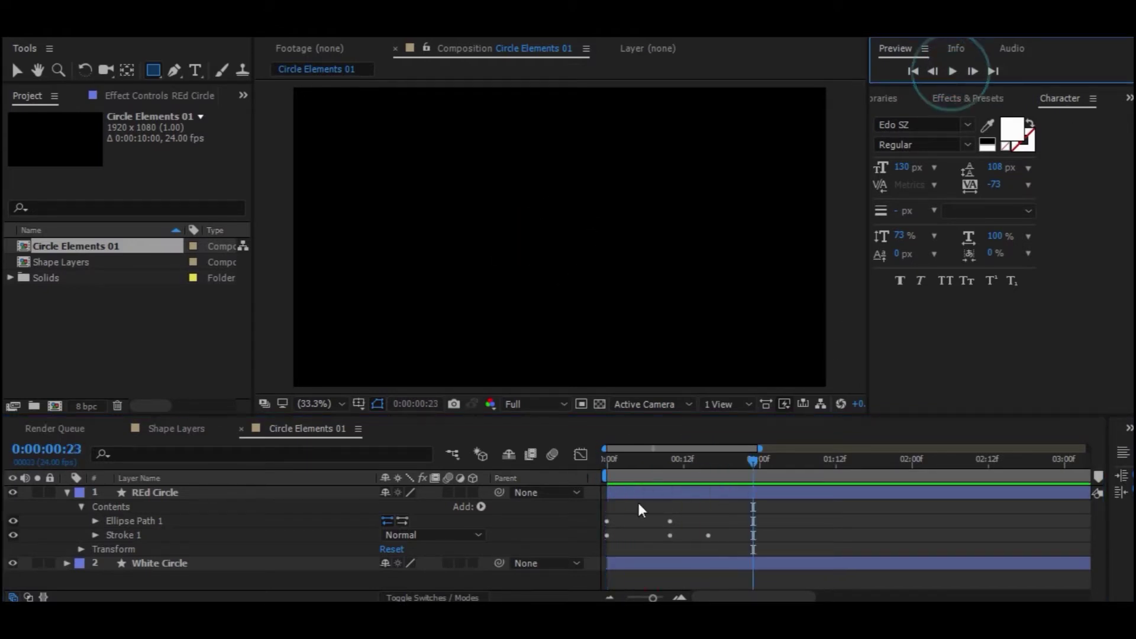
click(661, 462)
drag(654, 463, 633, 466)
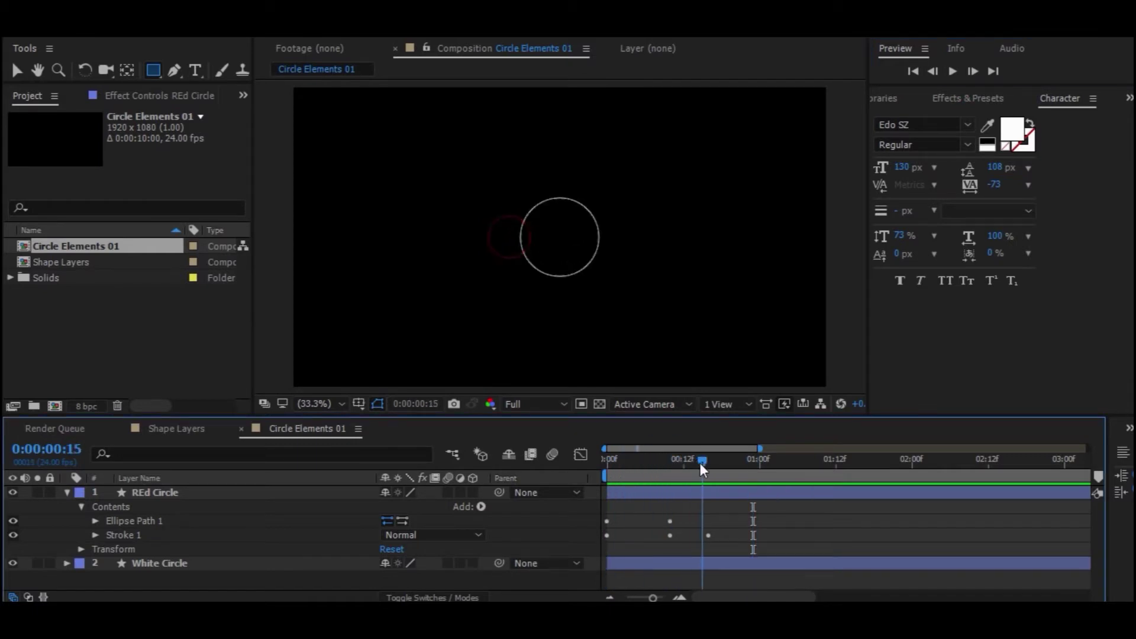
drag(634, 467, 608, 467)
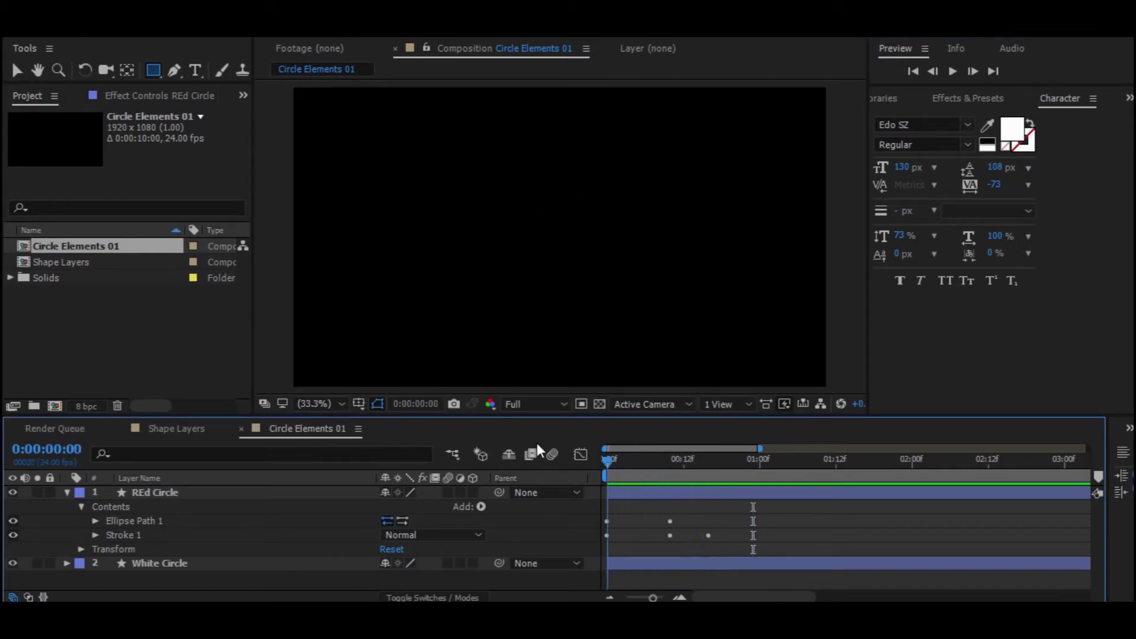
click(951, 74)
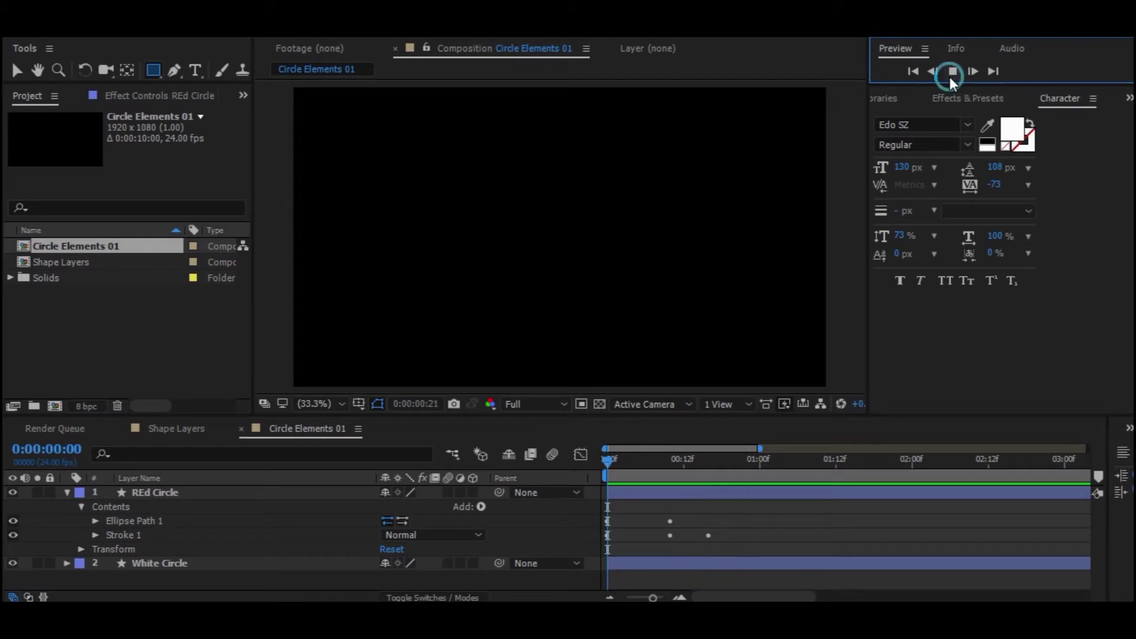
Delay REd Circle's in-point about 3 frames after White Circle and preview it
click(67, 492)
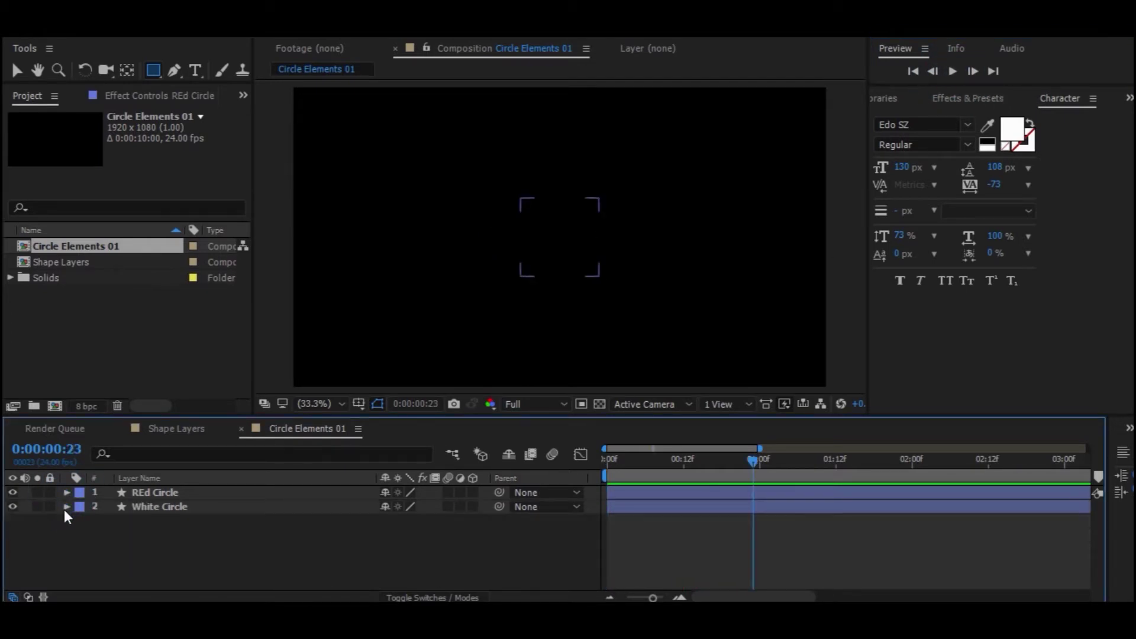
click(667, 493)
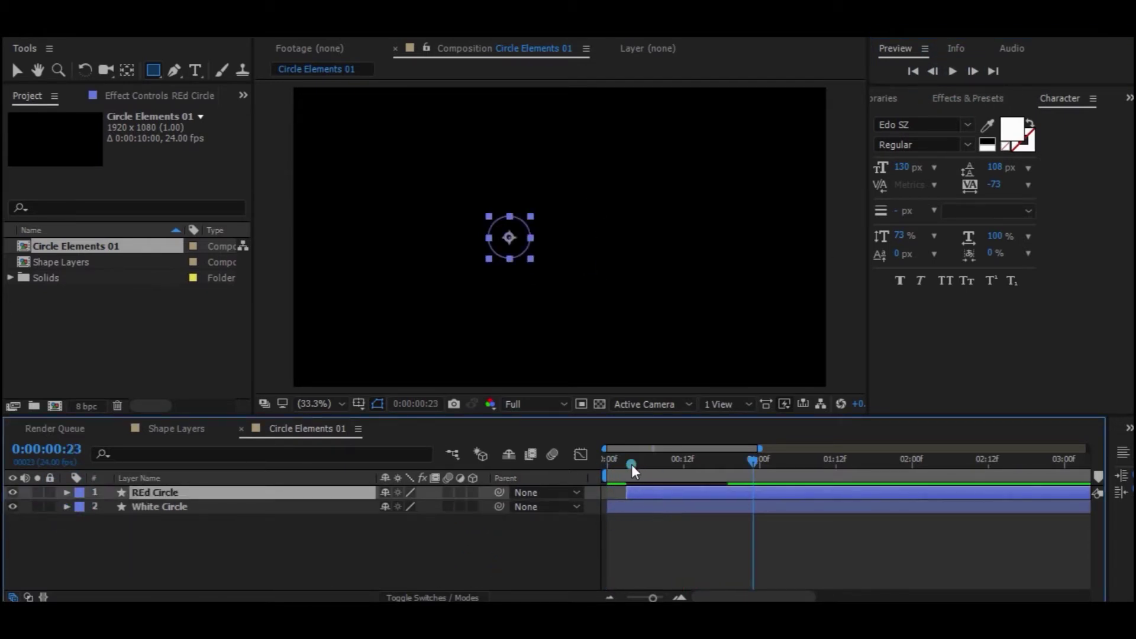
key(Home)
click(954, 73)
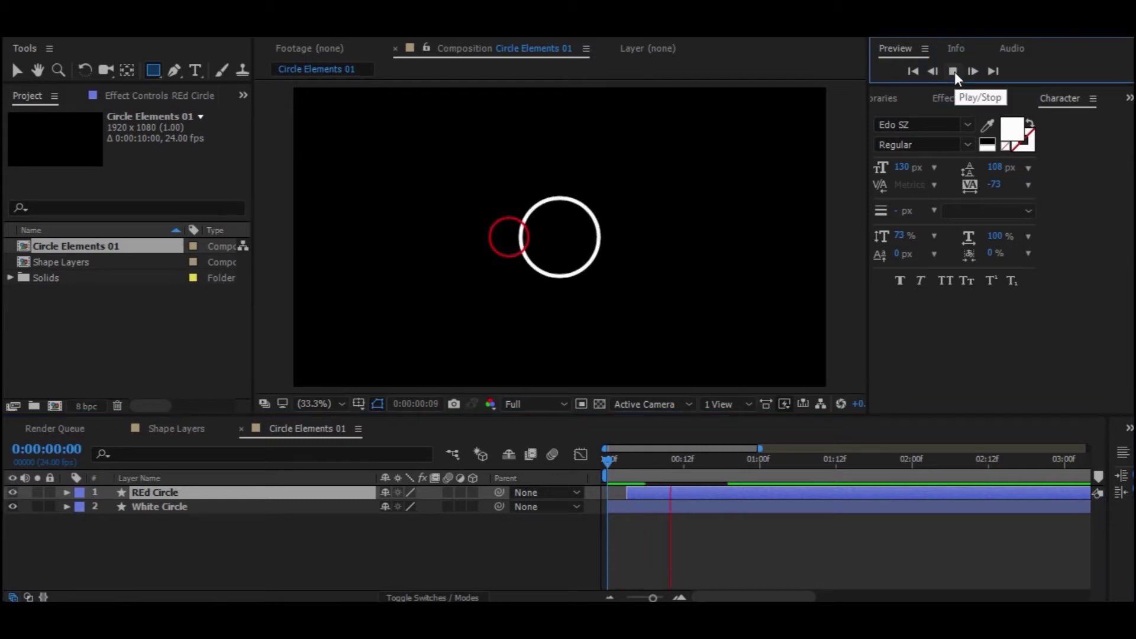
click(954, 72)
click(159, 523)
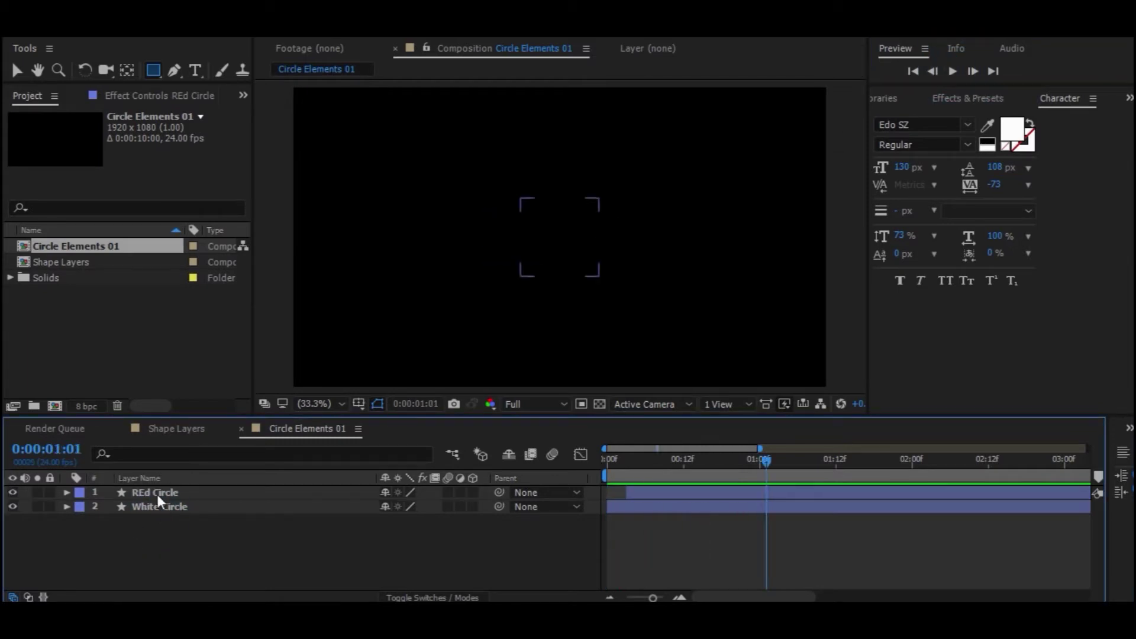
click(158, 495)
click(159, 508)
click(161, 498)
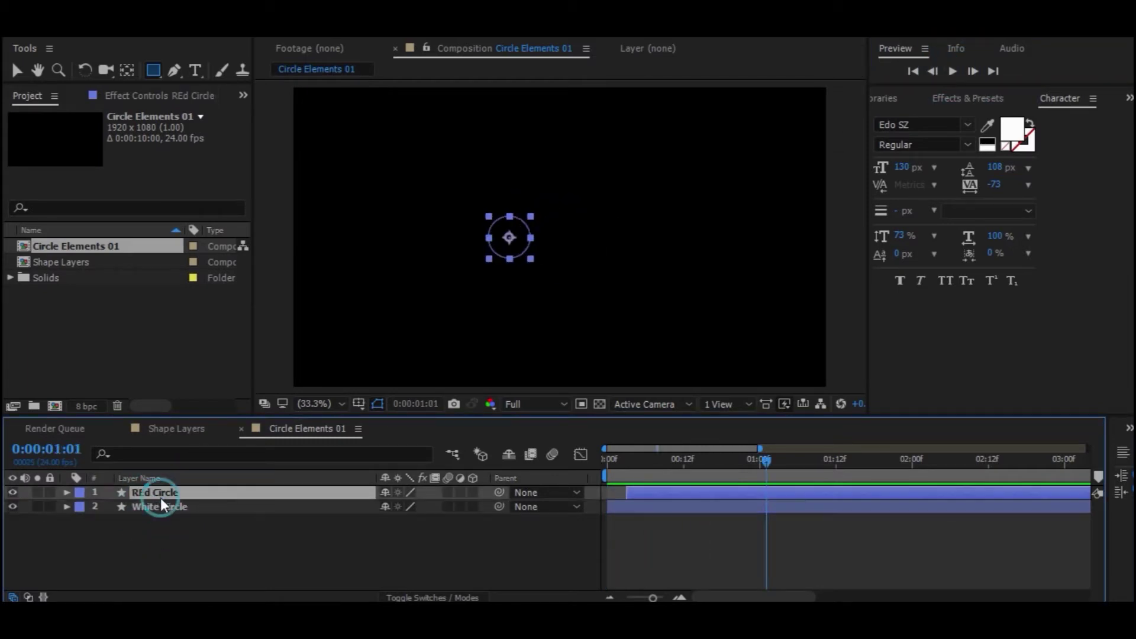
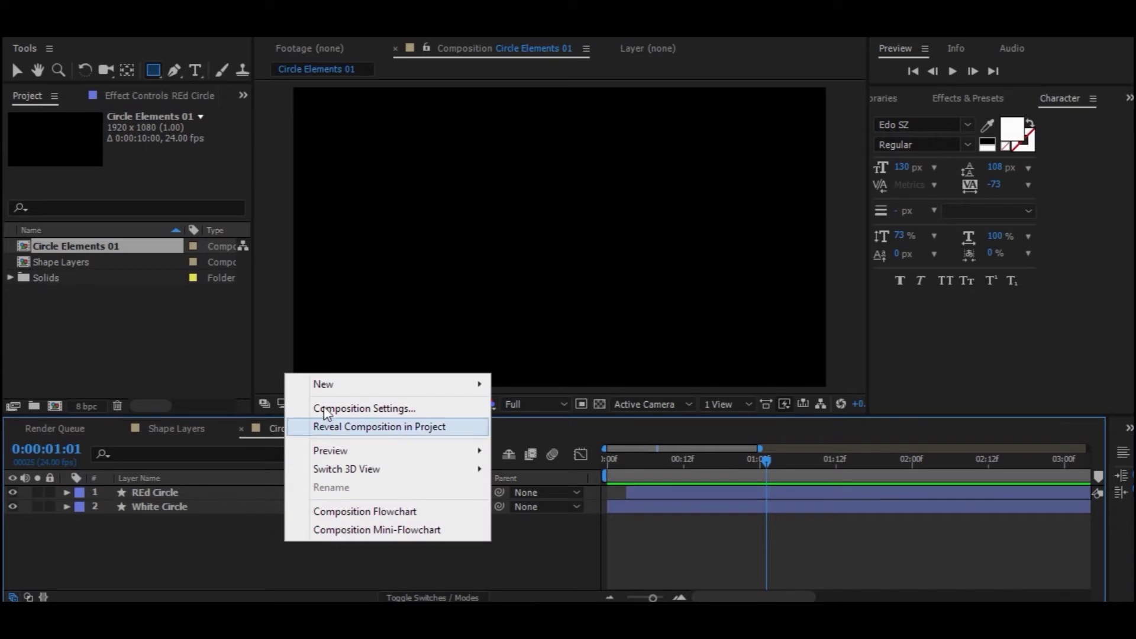
Duplicate the REd Circle layer with Edit > Duplicate
click(137, 536)
click(165, 496)
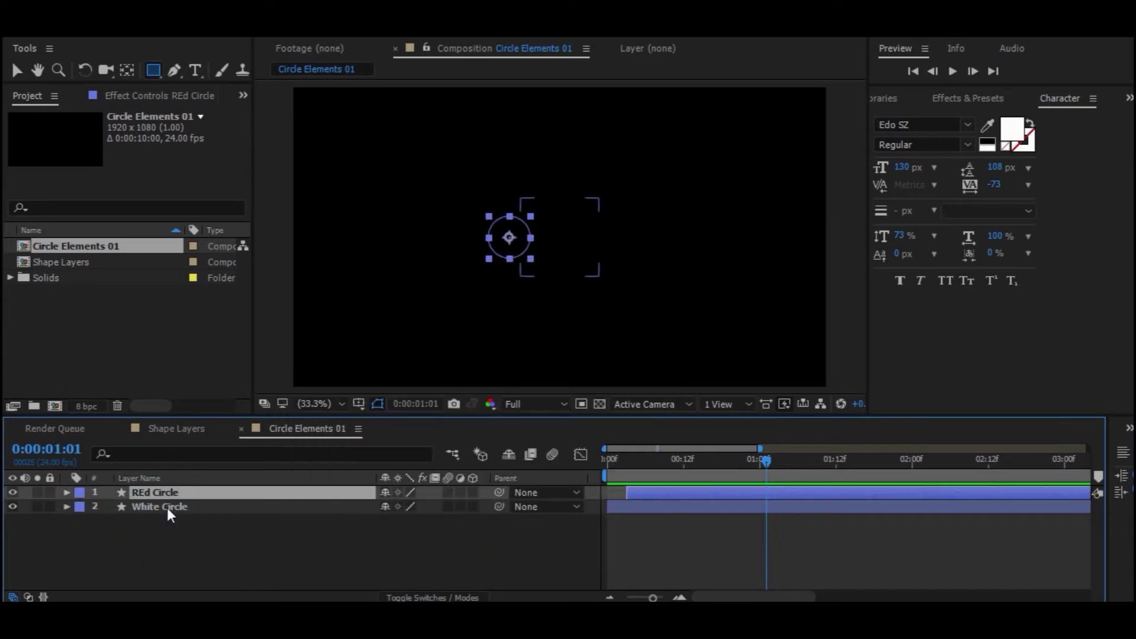
click(13, 29)
click(13, 30)
click(38, 30)
click(99, 238)
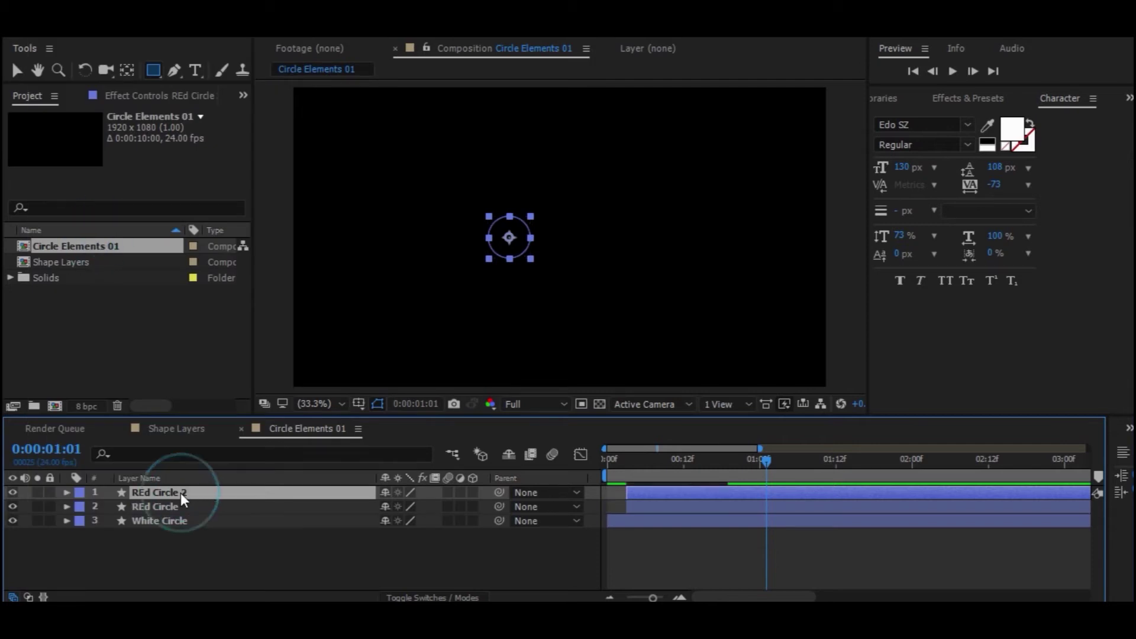
Rename the duplicated layer to 'Green Circle'
key(Return)
click(216, 493)
key(BackSpace)
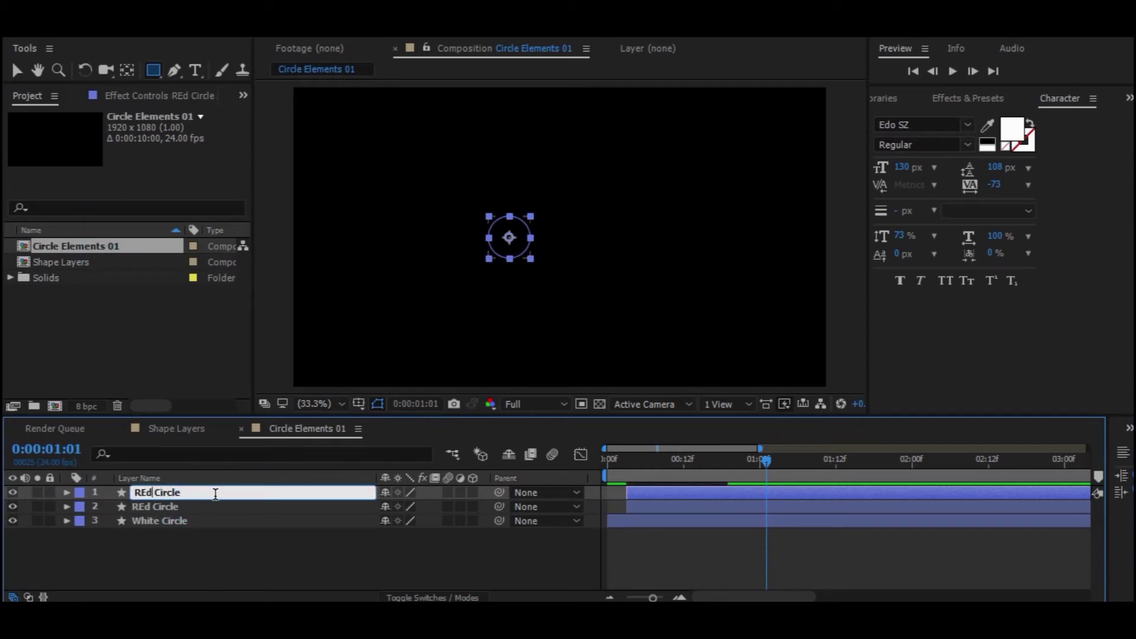
key(BackSpace)
key(BackSpace)
key(BackSpace)
text(Gree)
text(n)
key(Return)
Move the Green Circle to position about 1116, 386, up and right of the white circle
click(236, 563)
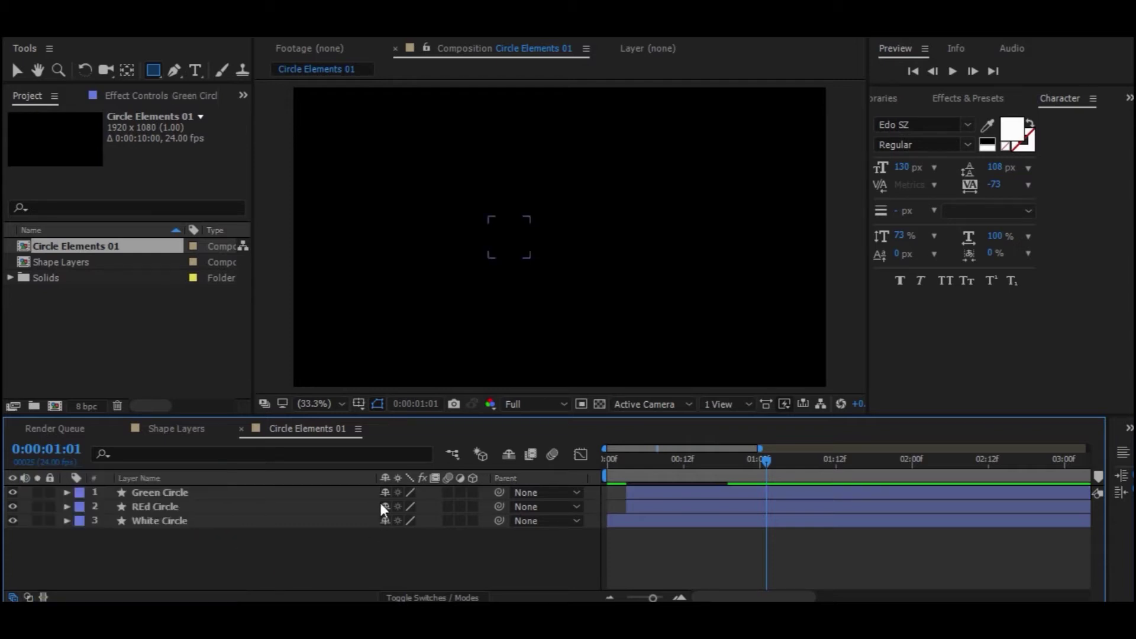
click(326, 497)
drag(702, 460, 651, 459)
key(p)
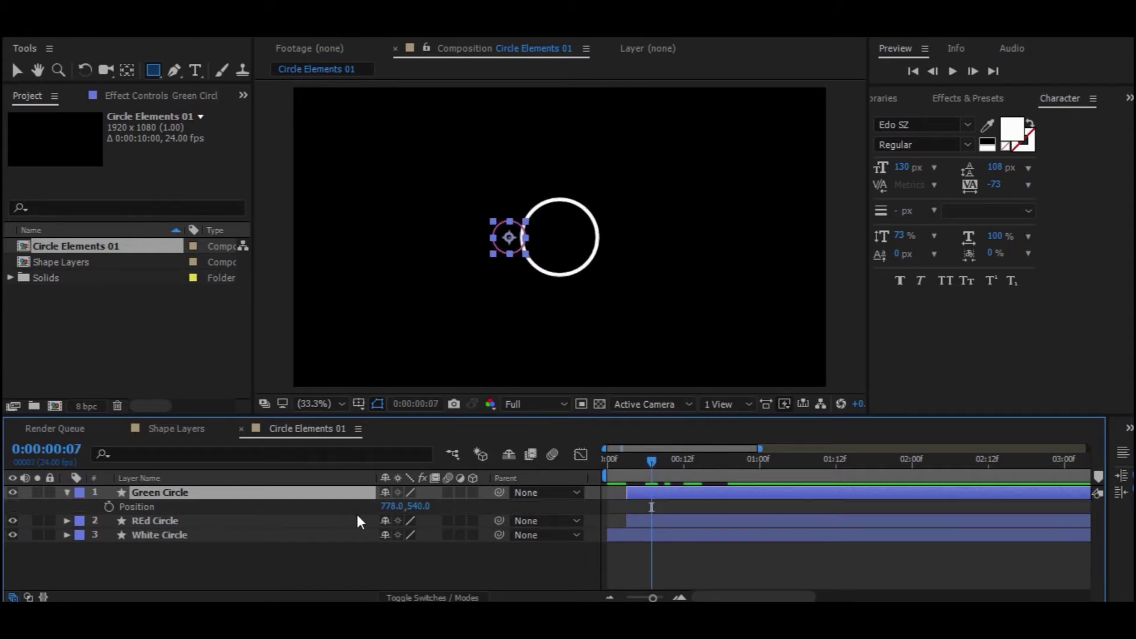
drag(391, 507, 686, 495)
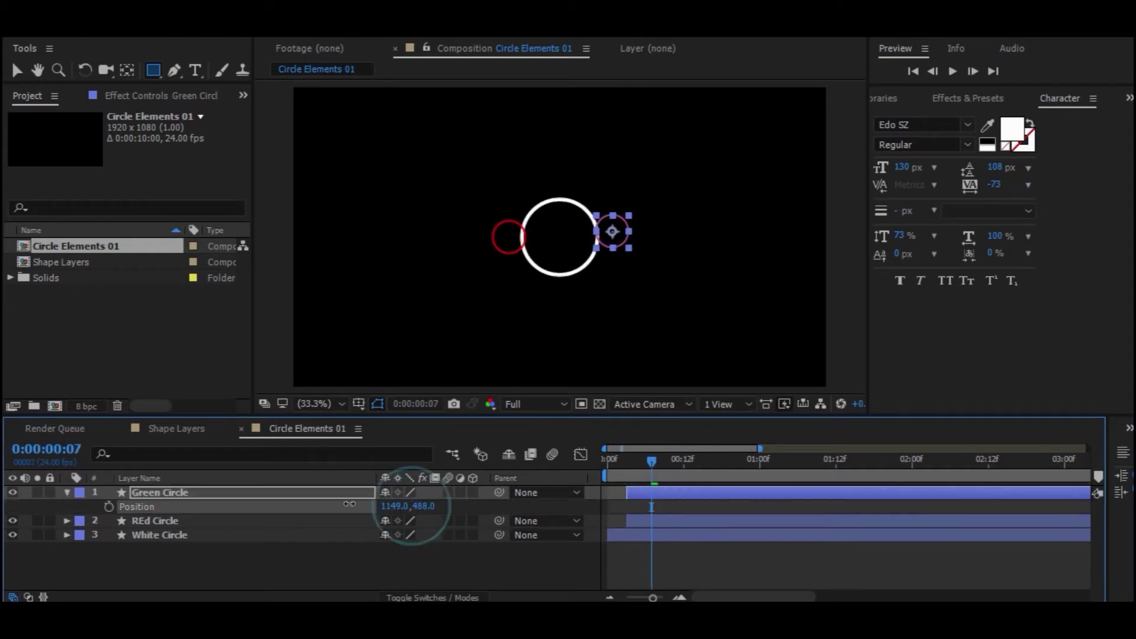
mouse_move(424, 507)
mouse_down()
mouse_move(325, 502)
mouse_move(402, 508)
mouse_up()
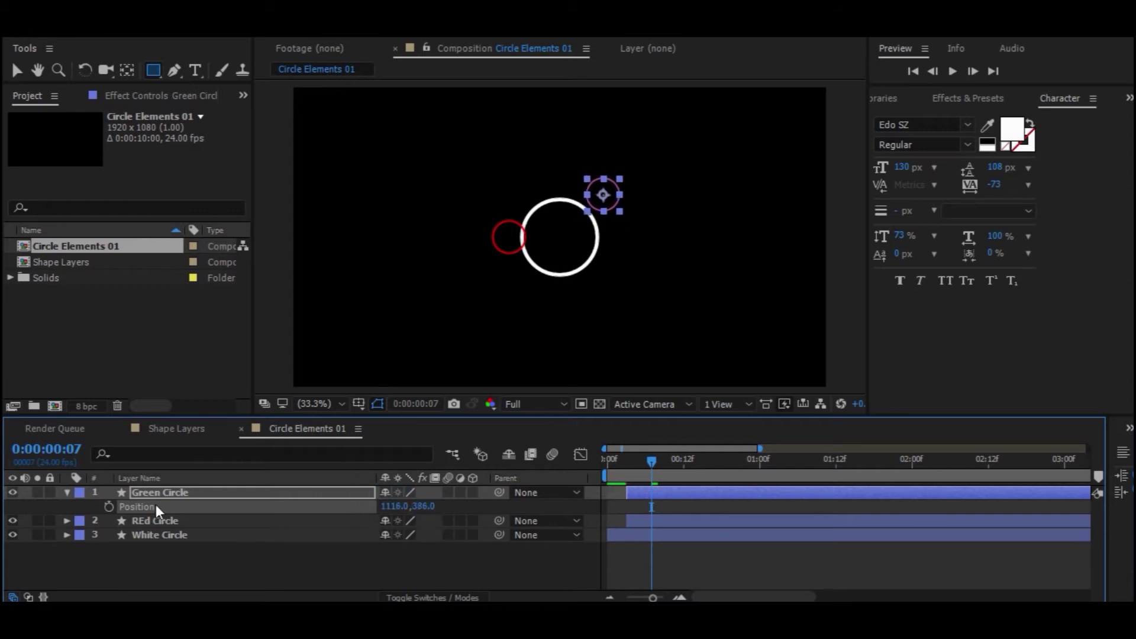
Set the Green Circle's Stroke 1 colour to green 00FF06
click(68, 494)
click(67, 494)
click(80, 521)
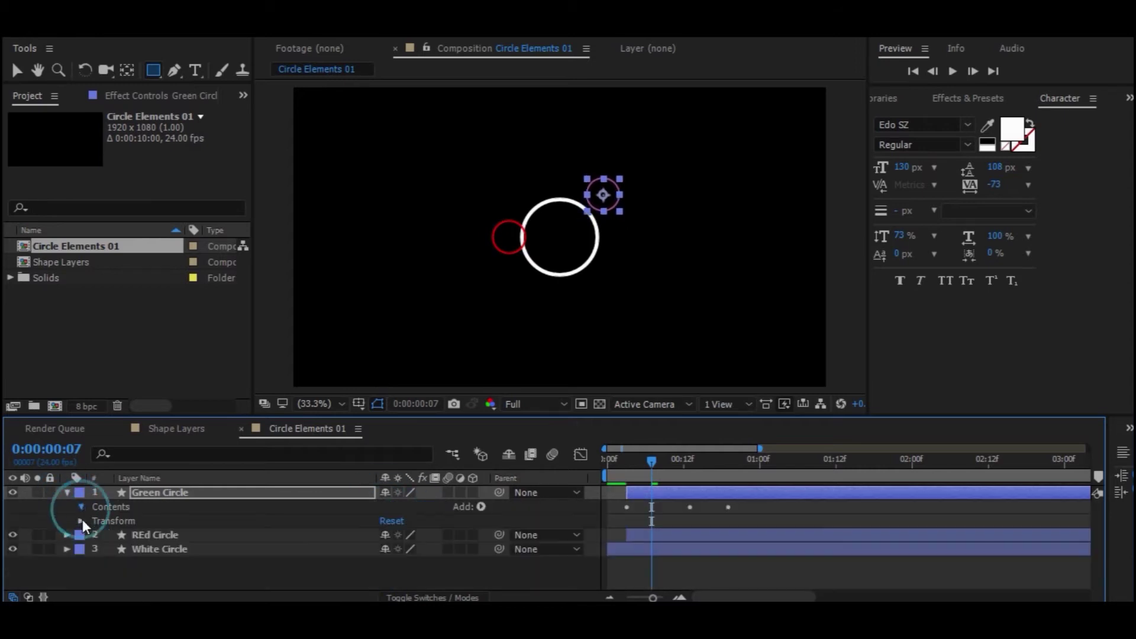
click(88, 521)
click(95, 535)
click(389, 521)
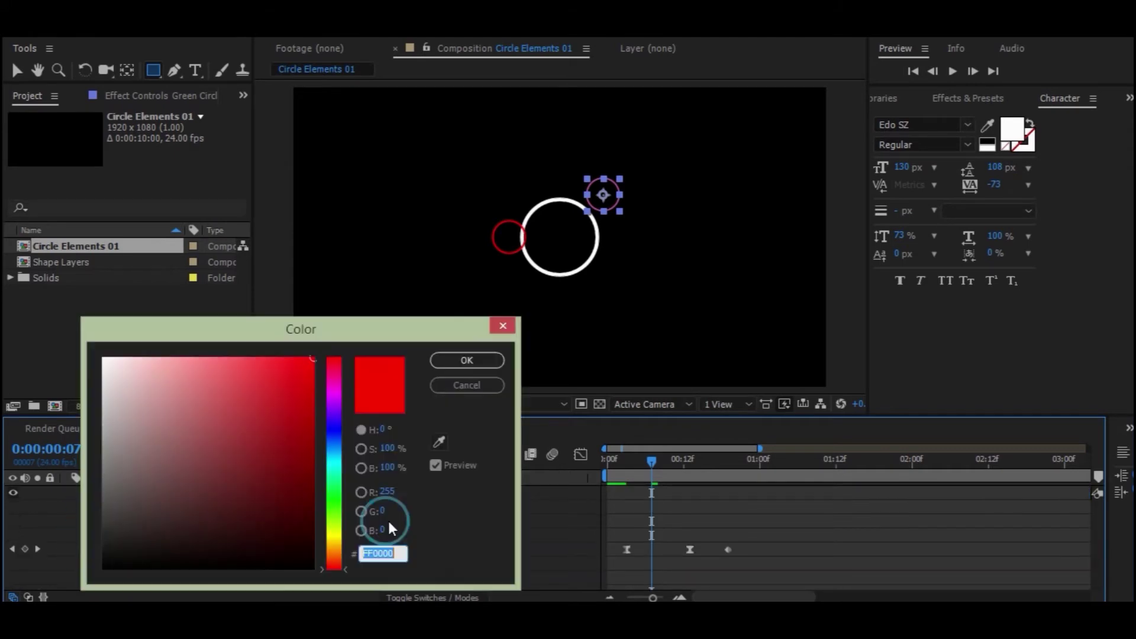
drag(334, 513, 334, 499)
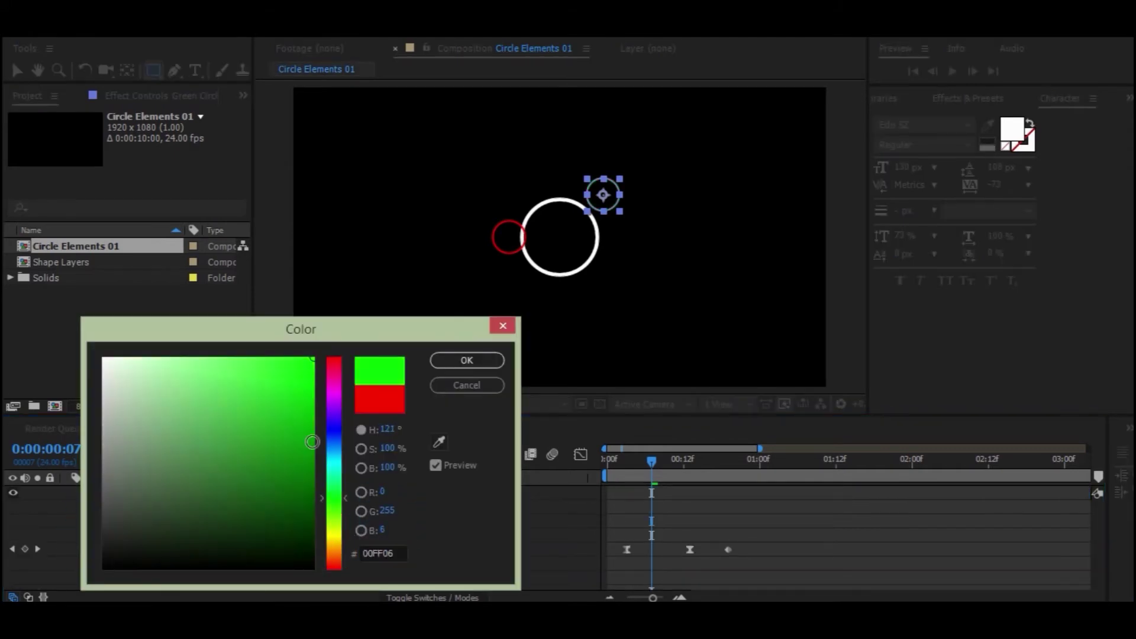
click(462, 361)
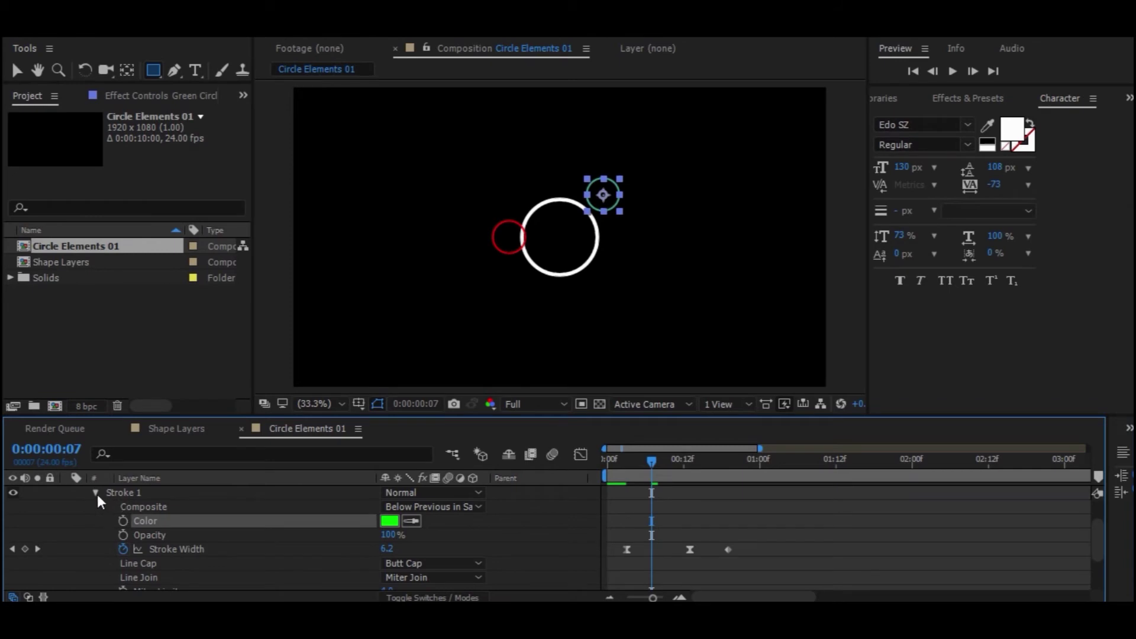
click(95, 493)
Set the Green Circle's Ellipse Size keyframe at frame 13 to 89 and preview
click(91, 521)
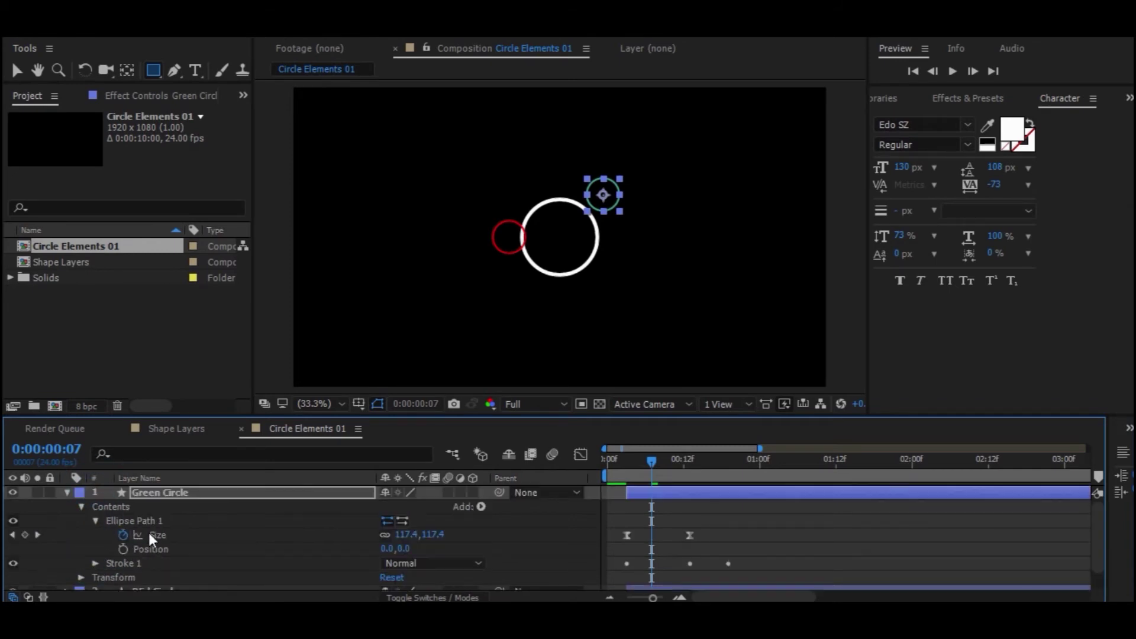
click(157, 535)
click(662, 517)
drag(652, 462, 689, 465)
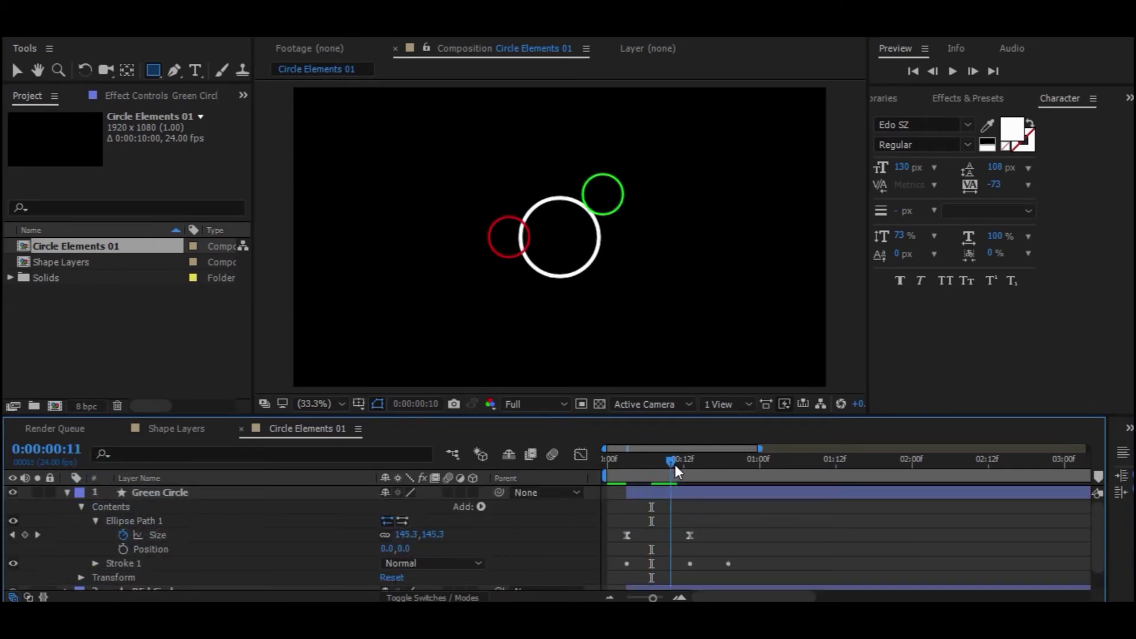
click(689, 534)
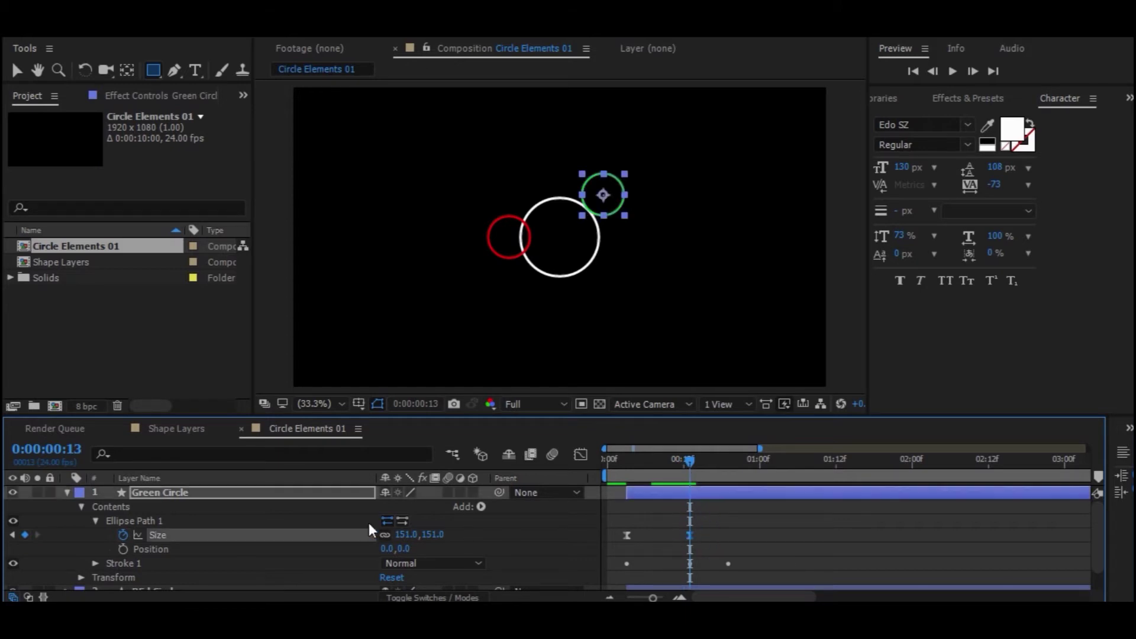
drag(402, 535, 370, 556)
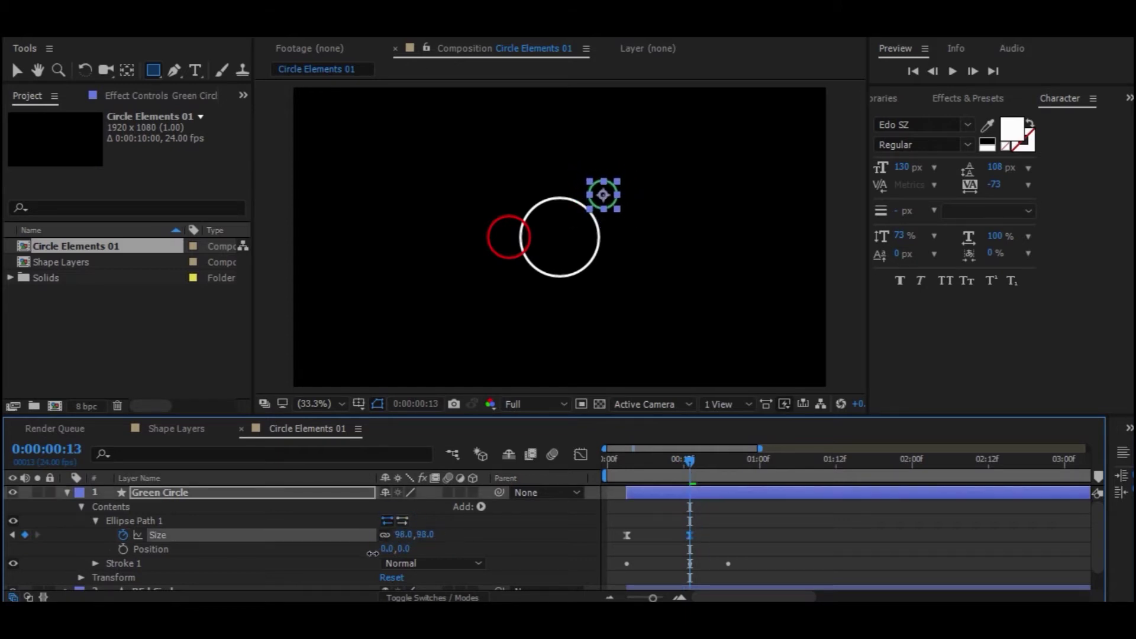
click(491, 536)
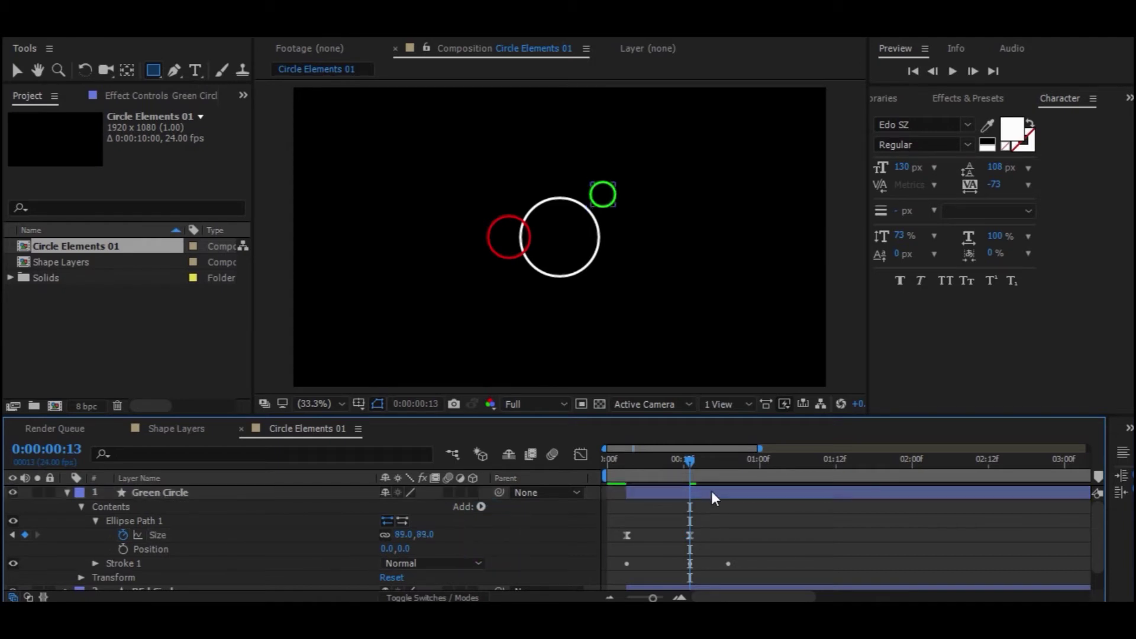
drag(686, 459, 577, 476)
key(space)
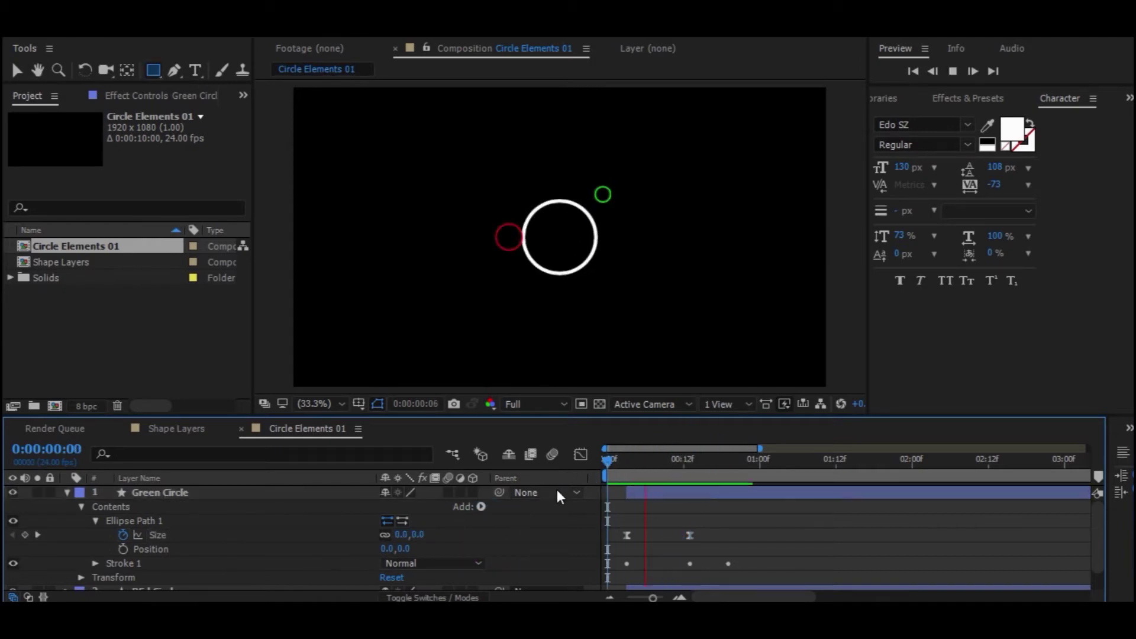
click(684, 468)
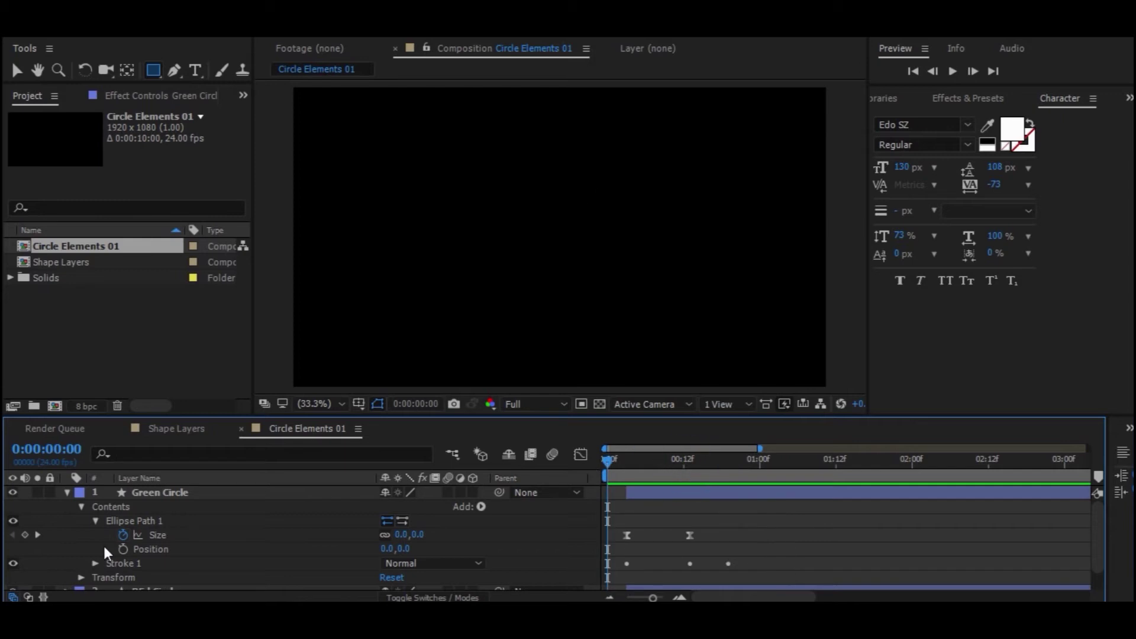
Shift the Green Circle layer bar so it starts earlier, and preview
click(67, 493)
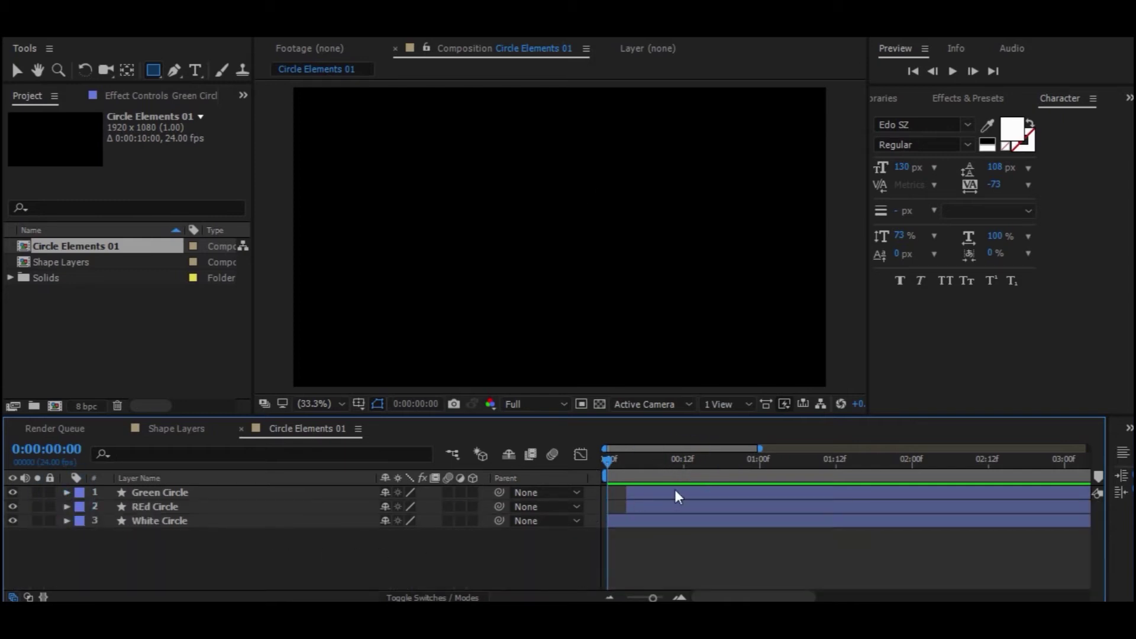
drag(678, 494, 665, 494)
key(space)
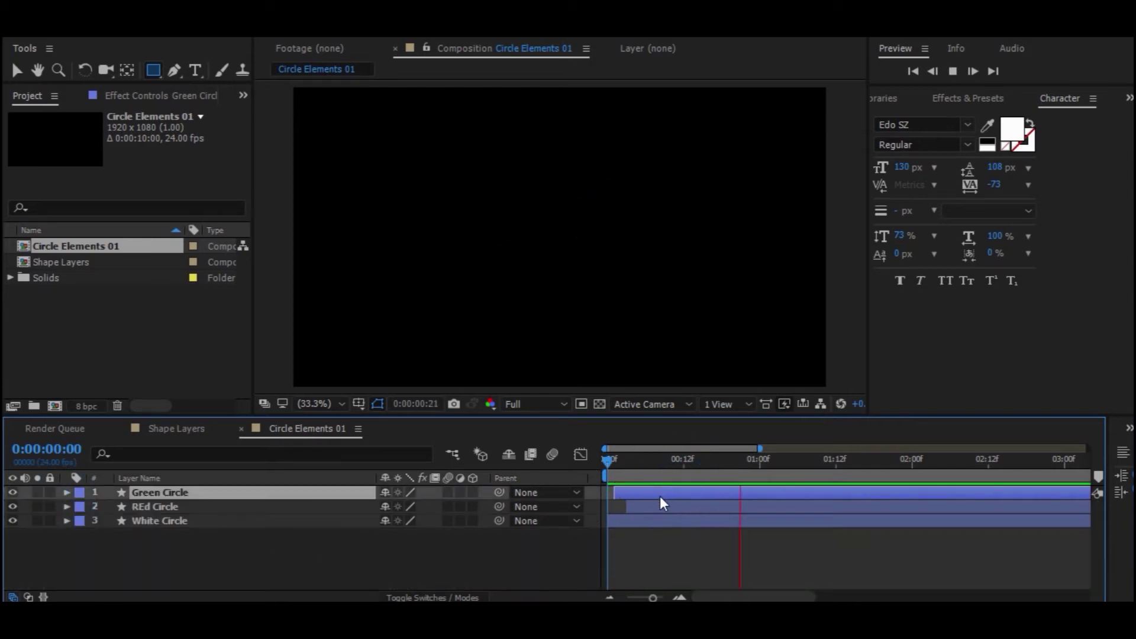
mouse_move(634, 459)
mouse_down()
mouse_move(616, 461)
mouse_move(640, 462)
mouse_up()
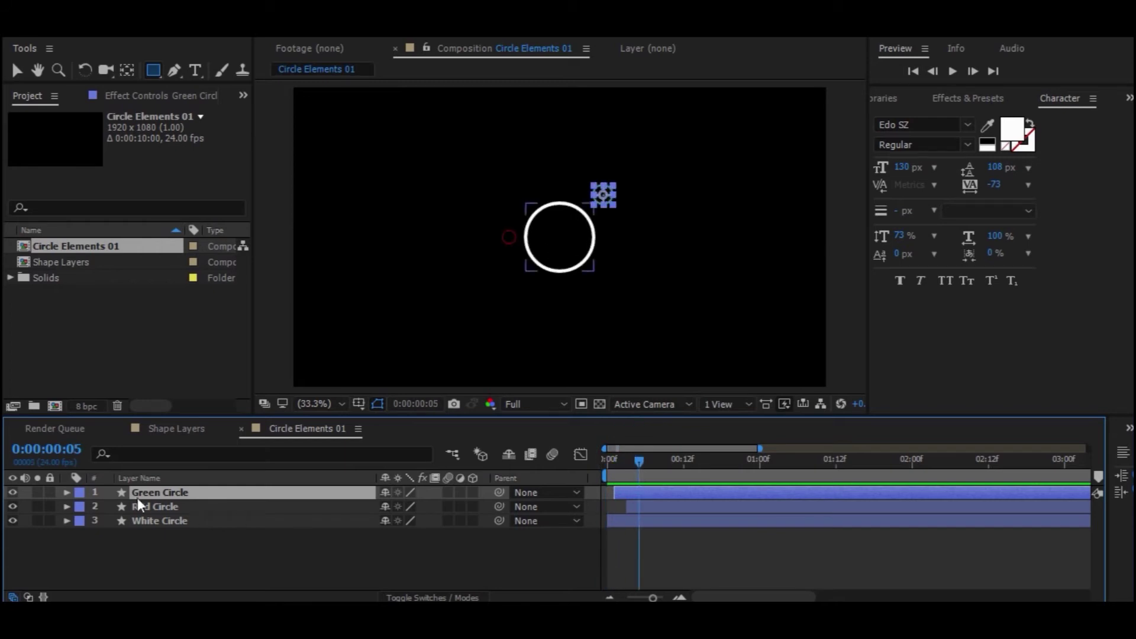
Retime the Green Circle's last Stroke Width keyframe
key(u)
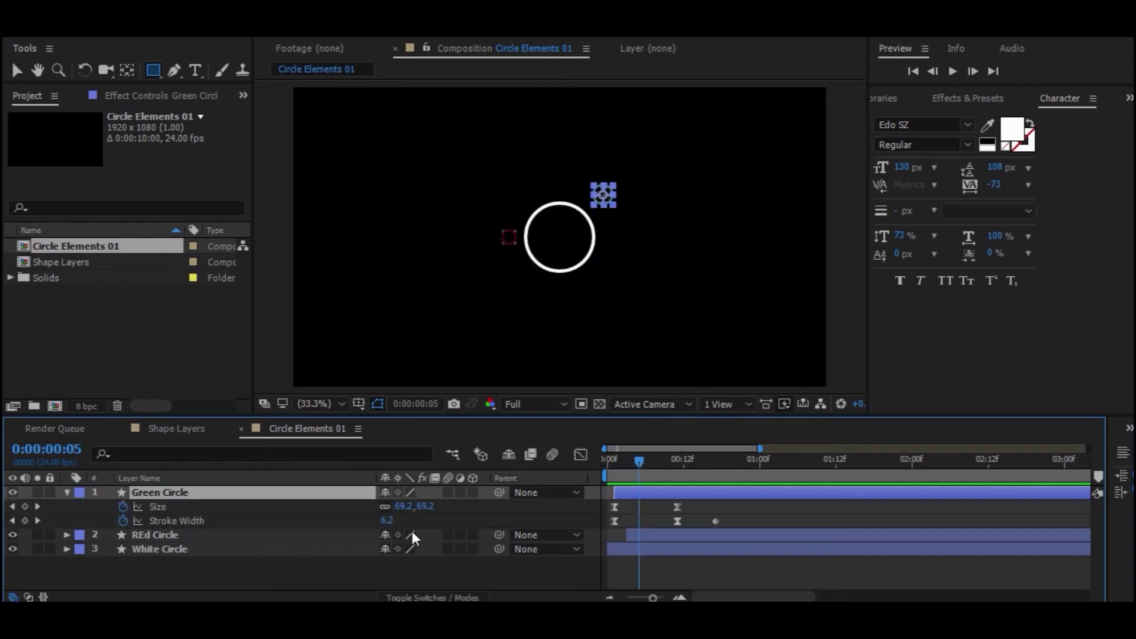
drag(683, 463, 715, 467)
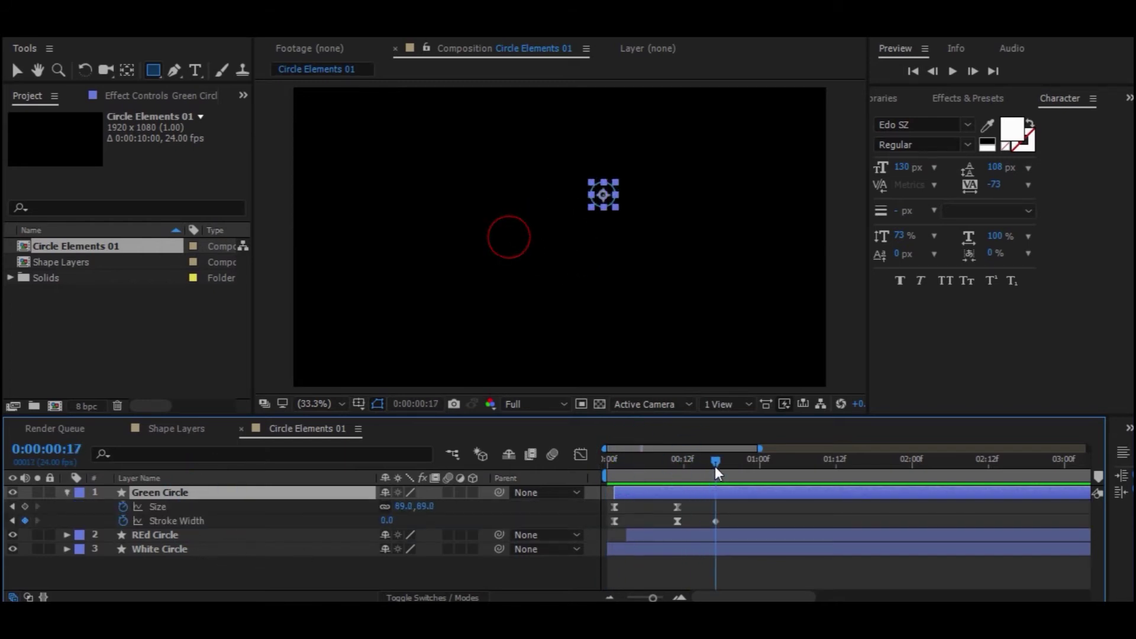
drag(716, 522, 747, 521)
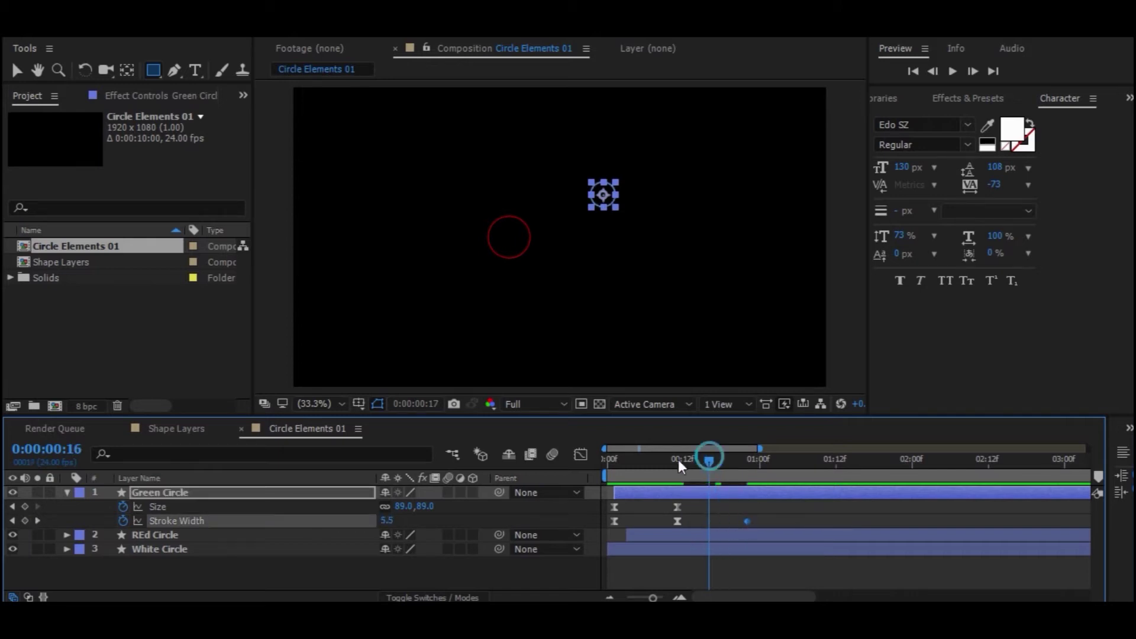
drag(678, 460, 646, 460)
key(space)
key(space)
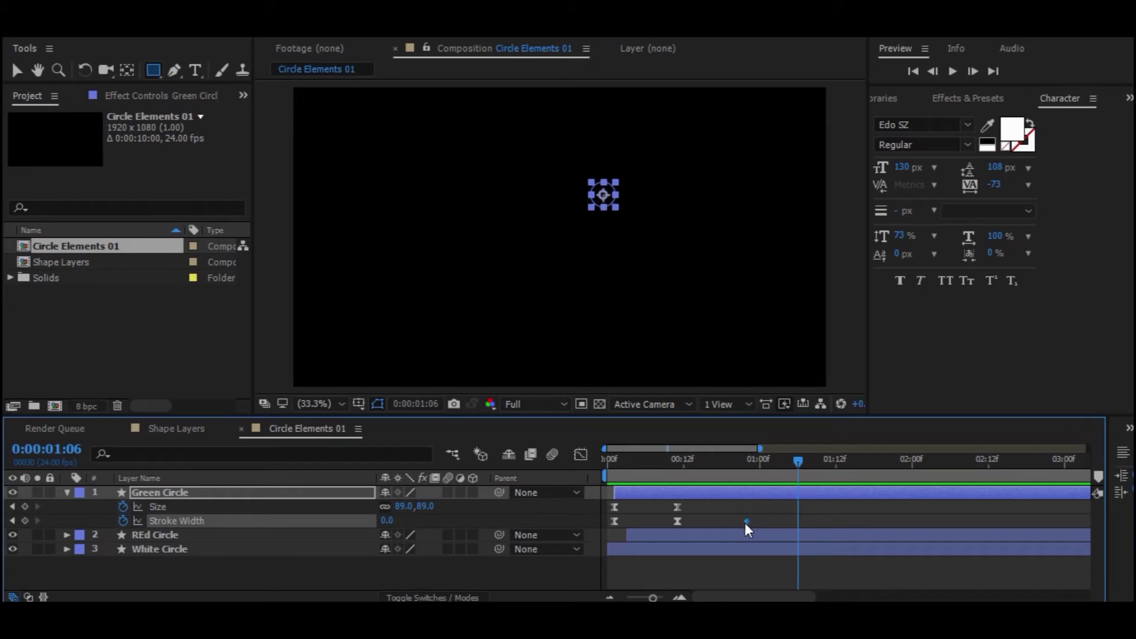
drag(745, 522, 707, 521)
Reveal the White Circle's keyframed properties and preview the circle animation
click(175, 547)
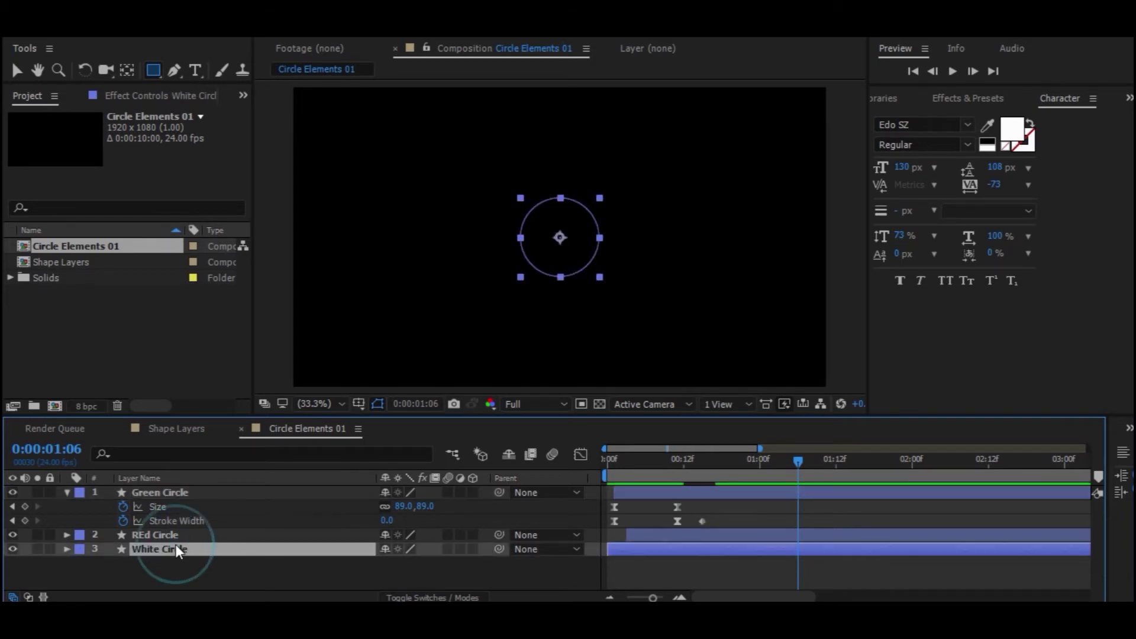
key(u)
click(727, 578)
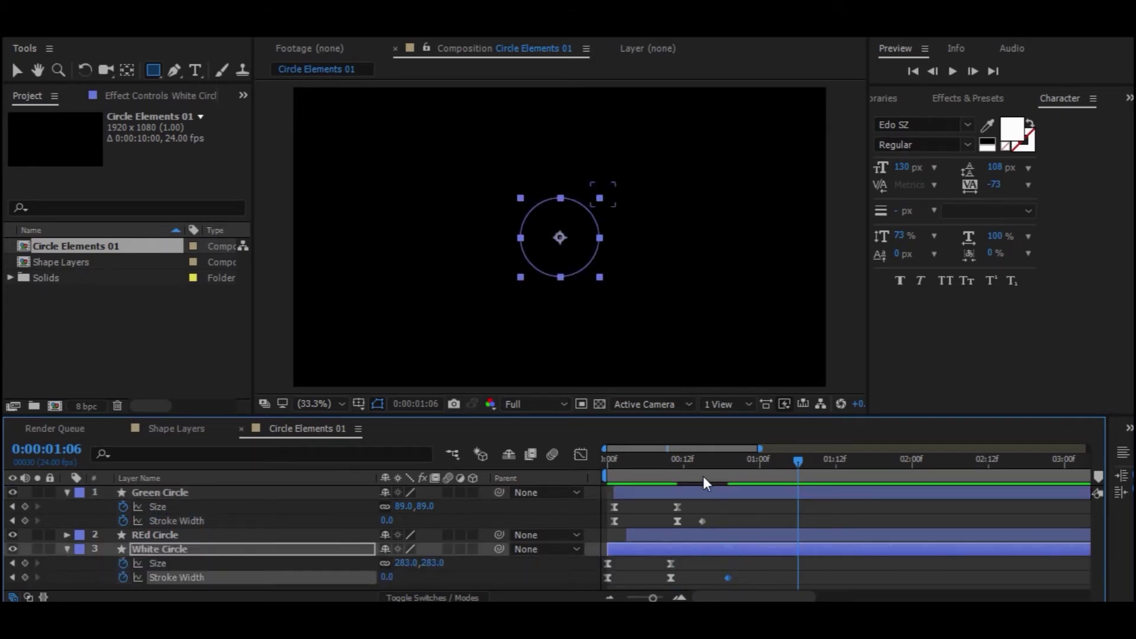
drag(687, 462, 580, 464)
key(space)
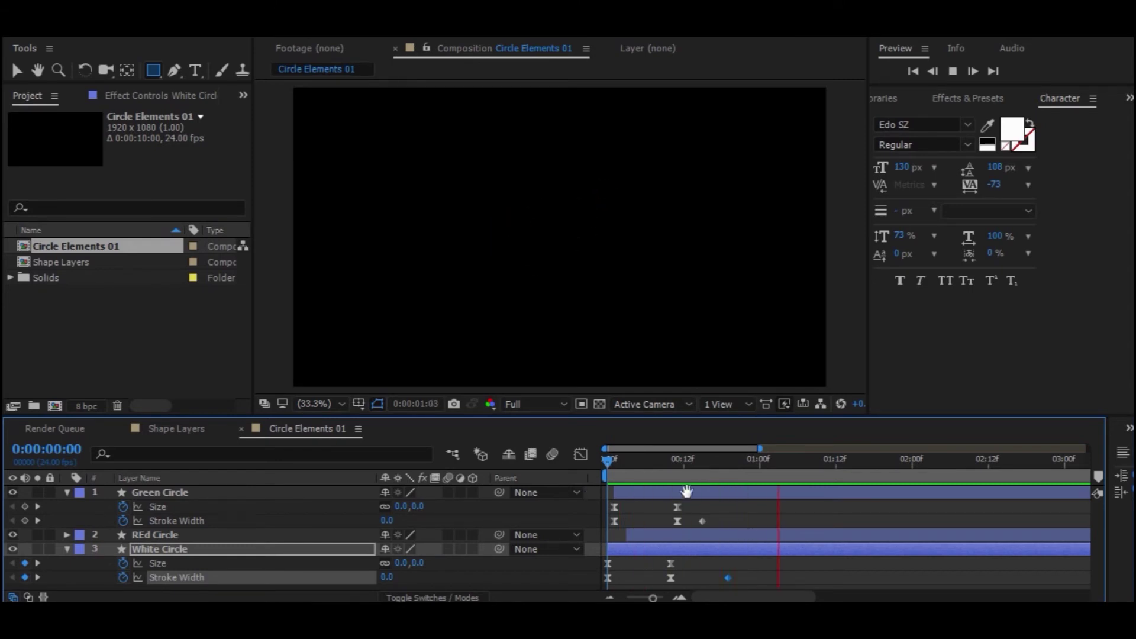
click(703, 461)
key(space)
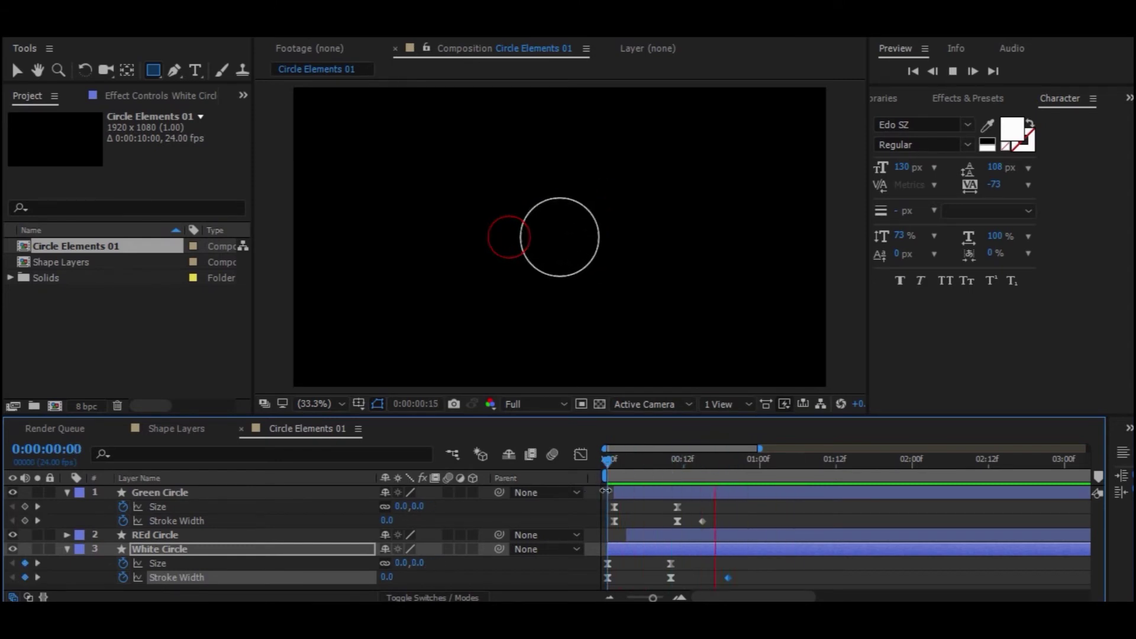
Shift the REd Circle and White Circle final Stroke Width keyframes to stagger the outlines
click(188, 535)
key(u)
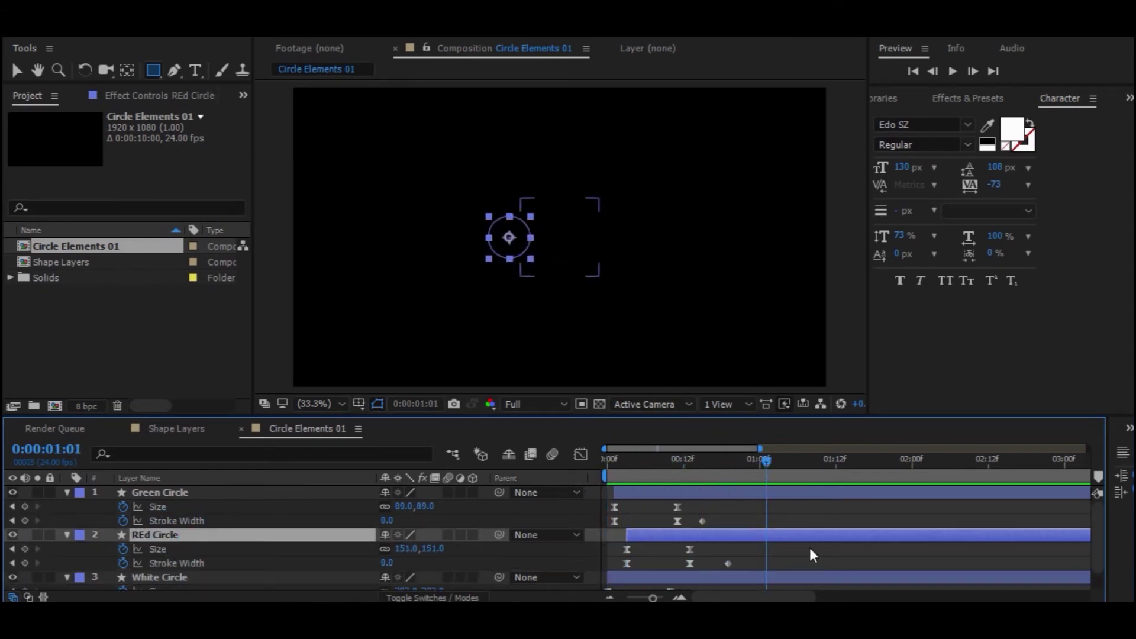
scroll(737, 551, down, 1)
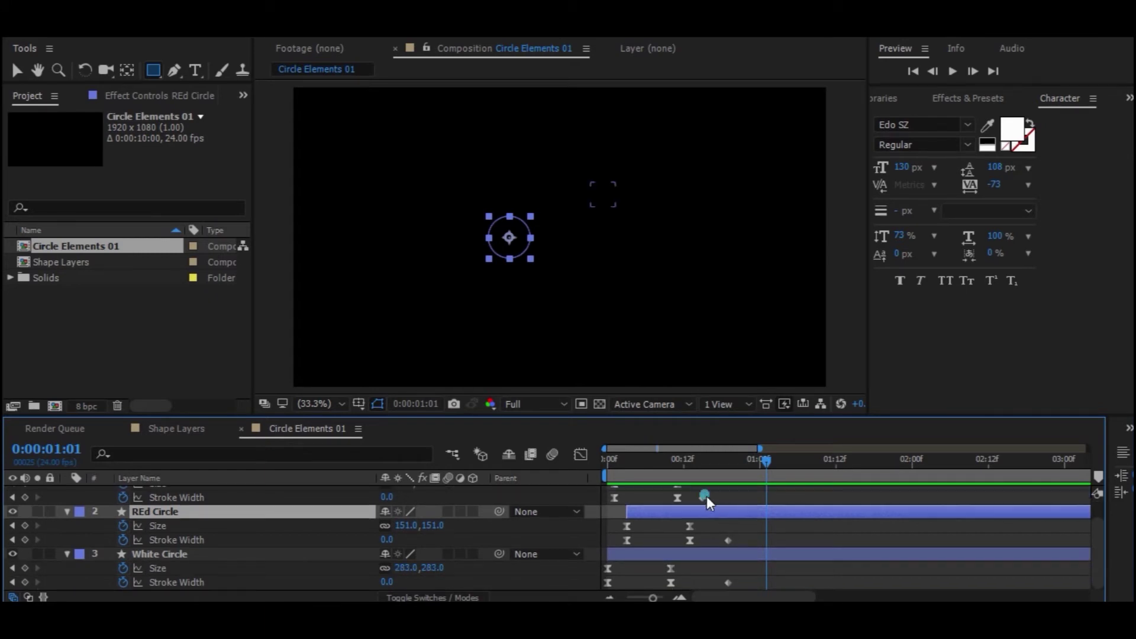
drag(707, 496, 743, 500)
drag(728, 540, 721, 540)
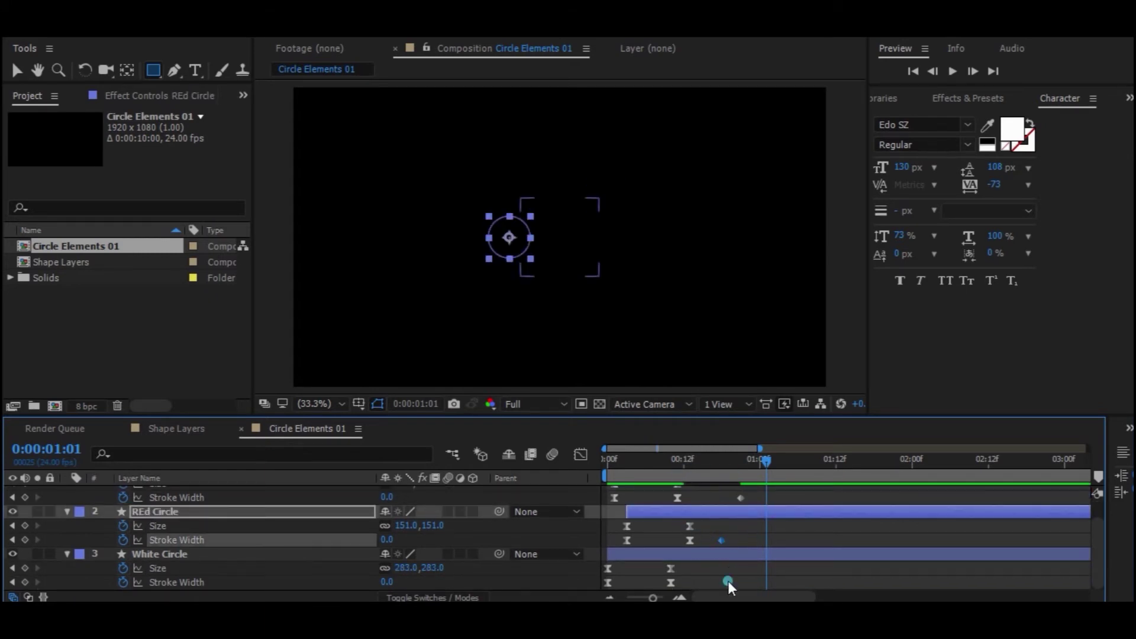
drag(729, 583, 743, 582)
key(Home)
key(space)
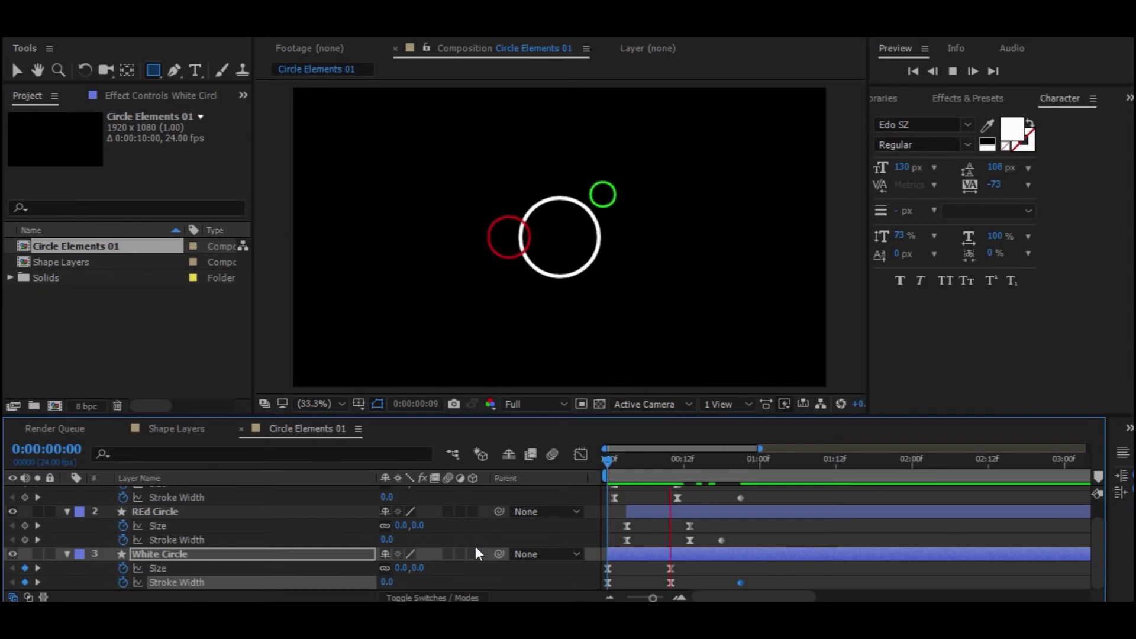
scroll(74, 550, up, 2)
key(space)
Collapse the three circle layers and scrub through to check the timing
click(67, 492)
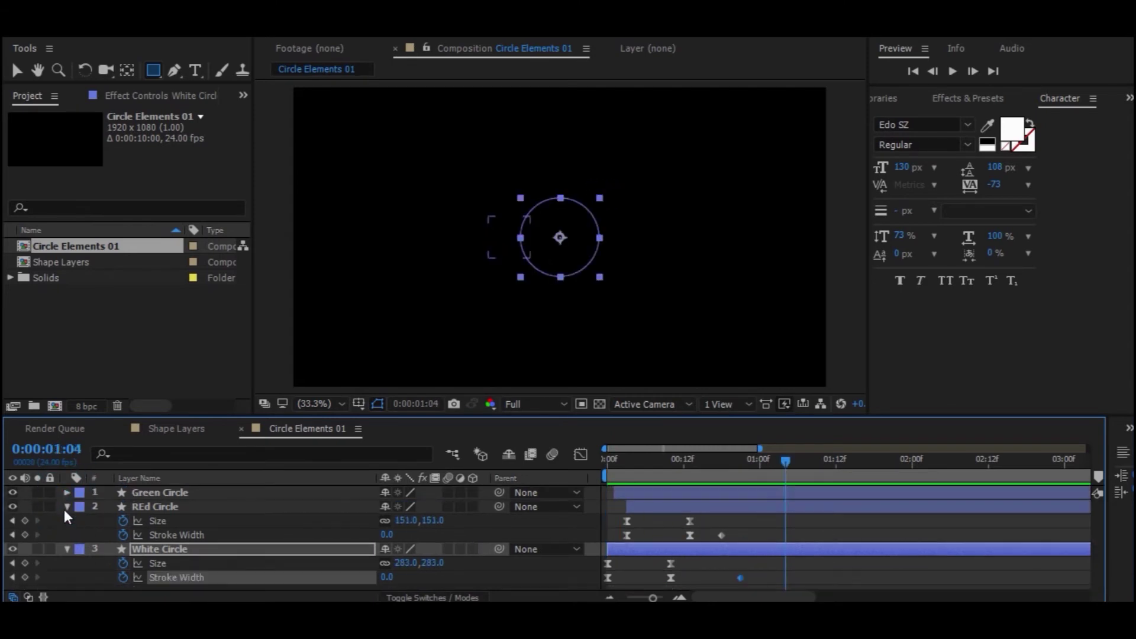
click(67, 507)
click(67, 521)
click(104, 563)
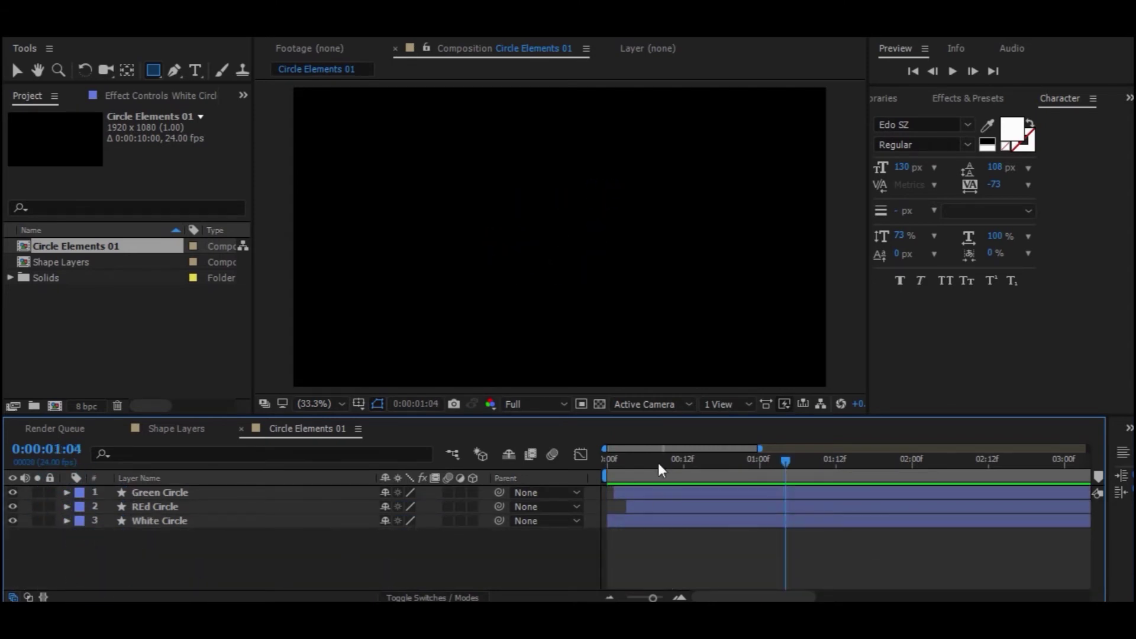
mouse_move(601, 466)
mouse_down()
mouse_move(680, 473)
mouse_move(660, 490)
mouse_up()
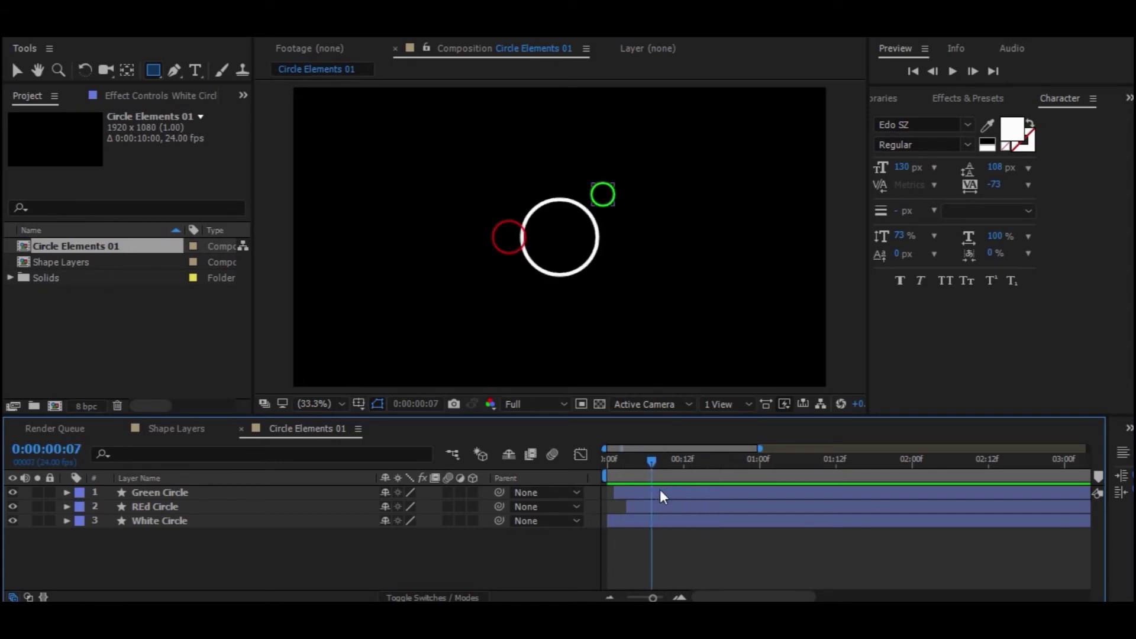
click(166, 511)
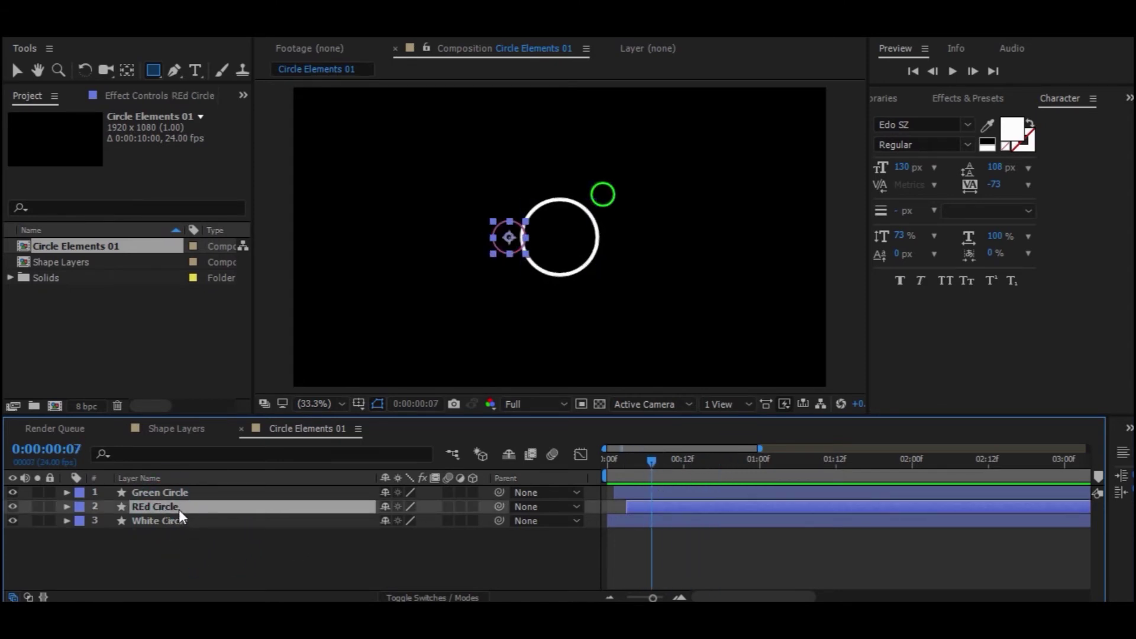
click(176, 521)
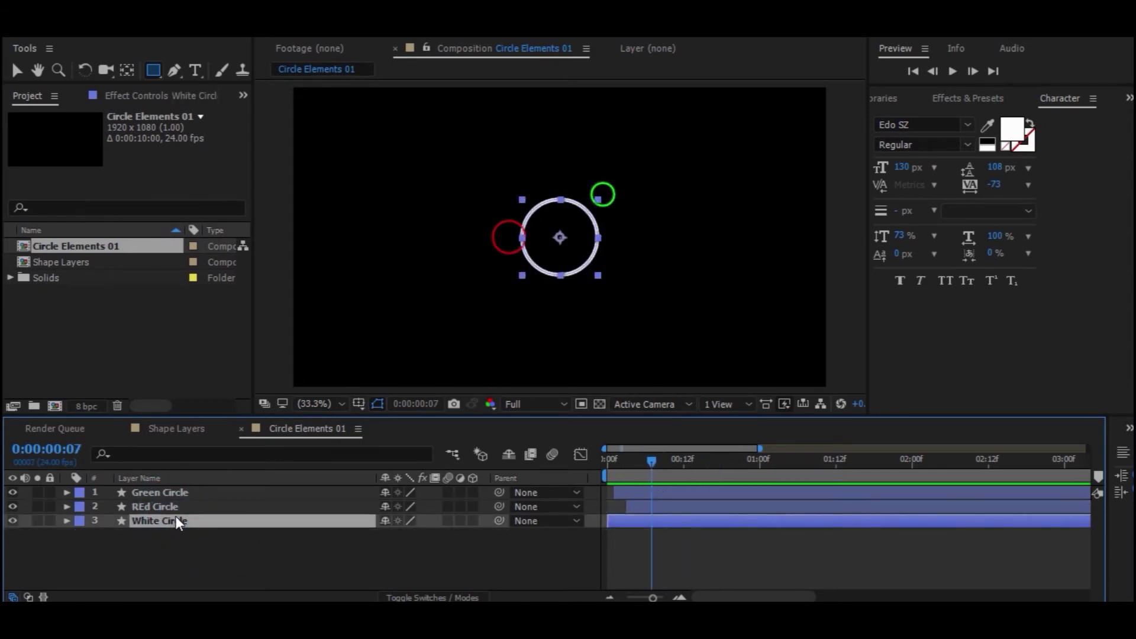
Duplicate the White Circle layer and name the copy 'Pink circle'
key(ctrl+d)
key(Return)
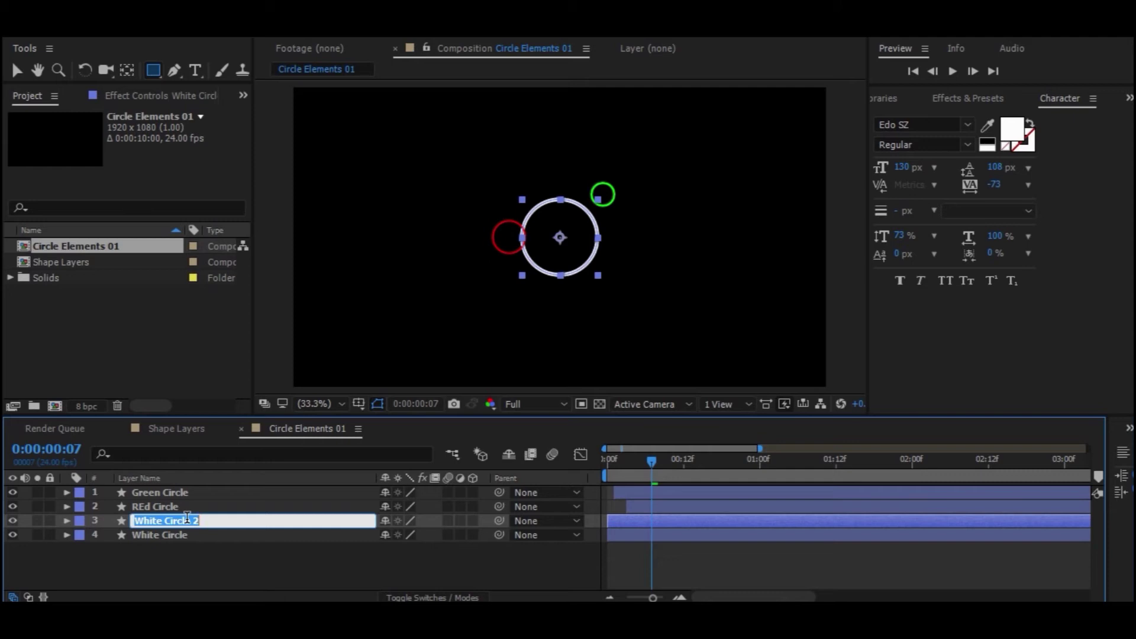
text(Pink)
key(Return)
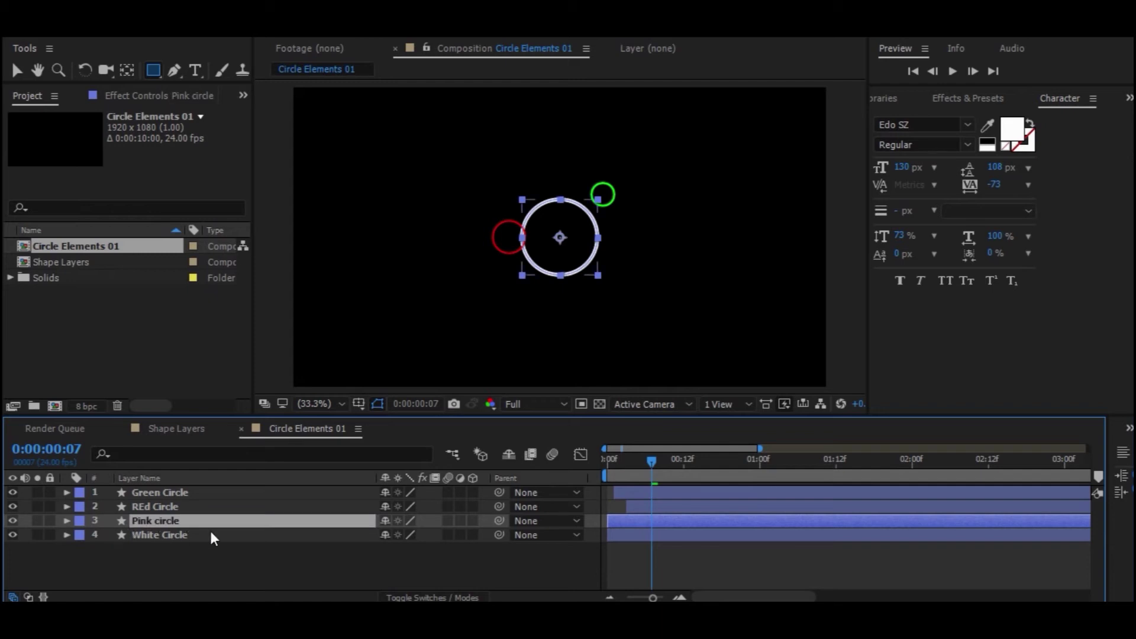
Move the Pink circle to position about 1155, 627, below-right of the white circle
key(p)
drag(430, 534, 507, 540)
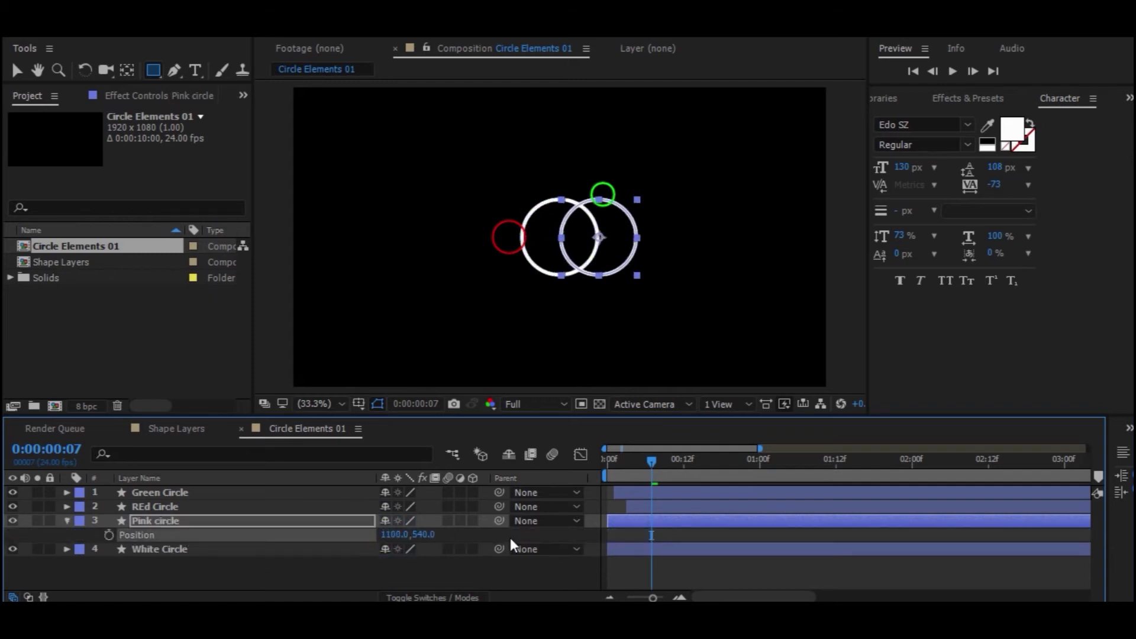
mouse_move(421, 535)
mouse_down()
mouse_move(536, 549)
mouse_move(509, 548)
mouse_up()
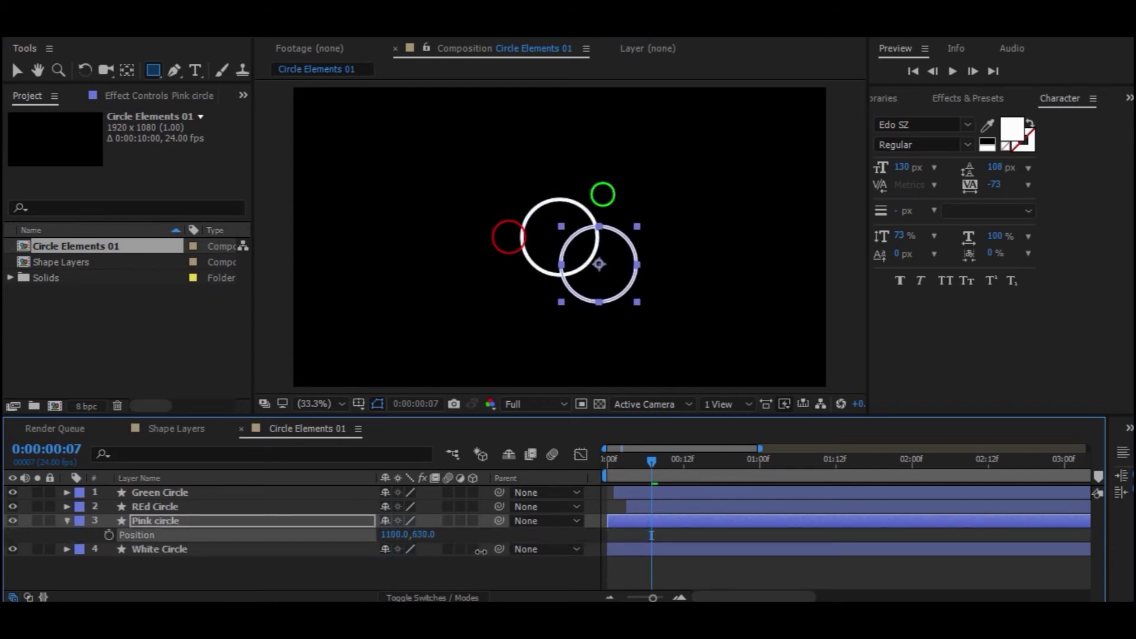
drag(395, 534, 414, 534)
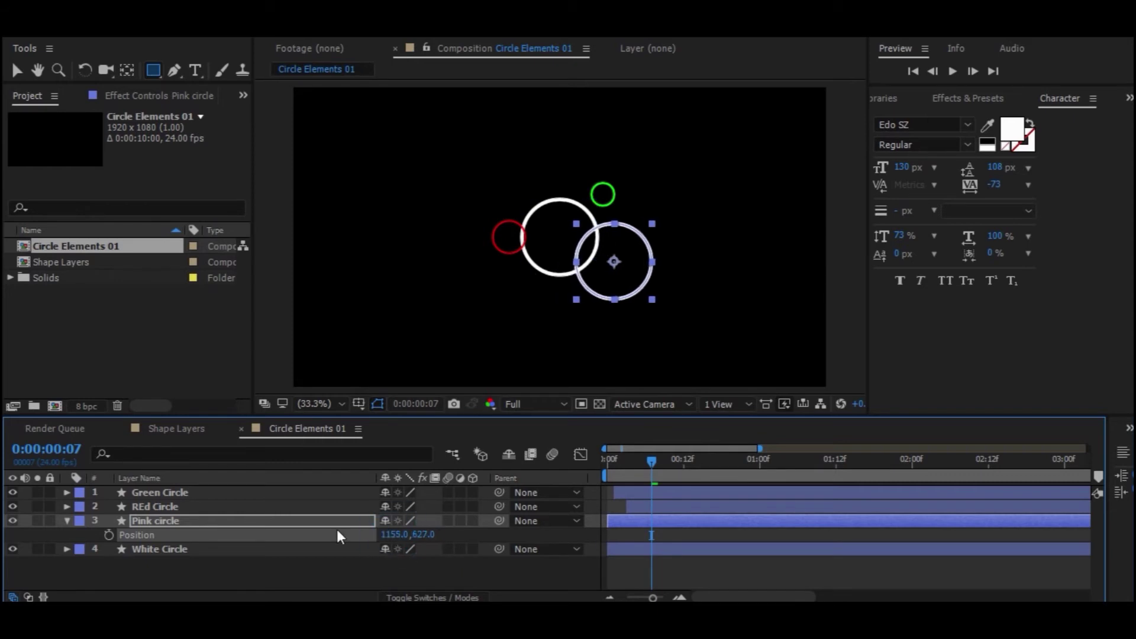
Shrink the Pink circle's Size to 192 at frame 10 and nudge it slightly lower
click(67, 521)
key(u)
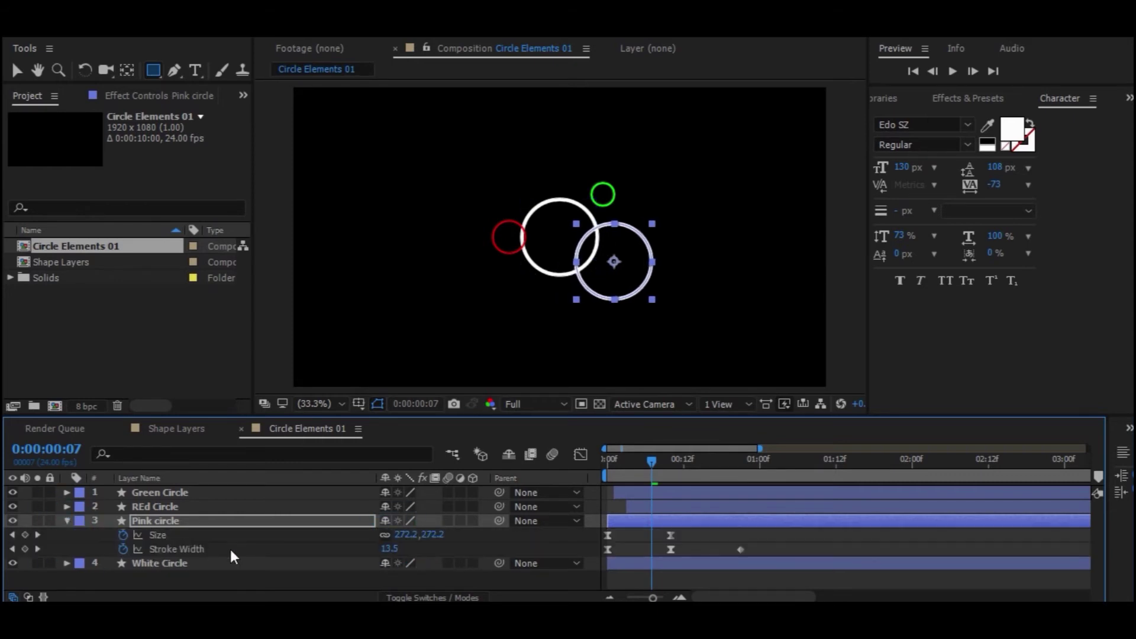
drag(660, 463, 669, 464)
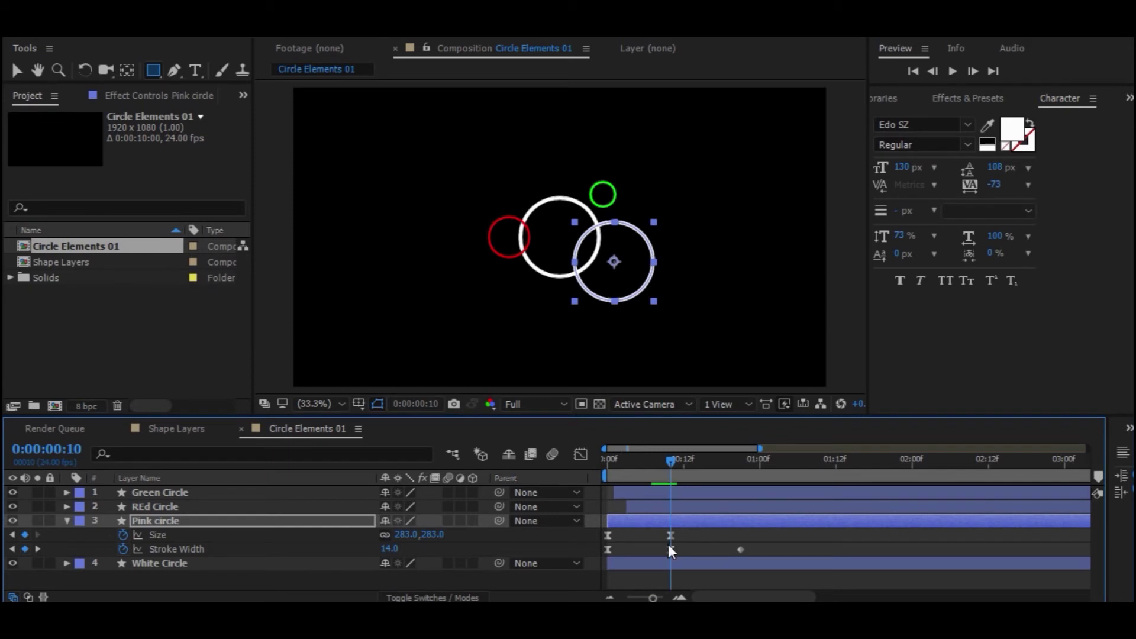
mouse_move(407, 535)
mouse_down()
mouse_move(346, 547)
mouse_move(416, 536)
mouse_up()
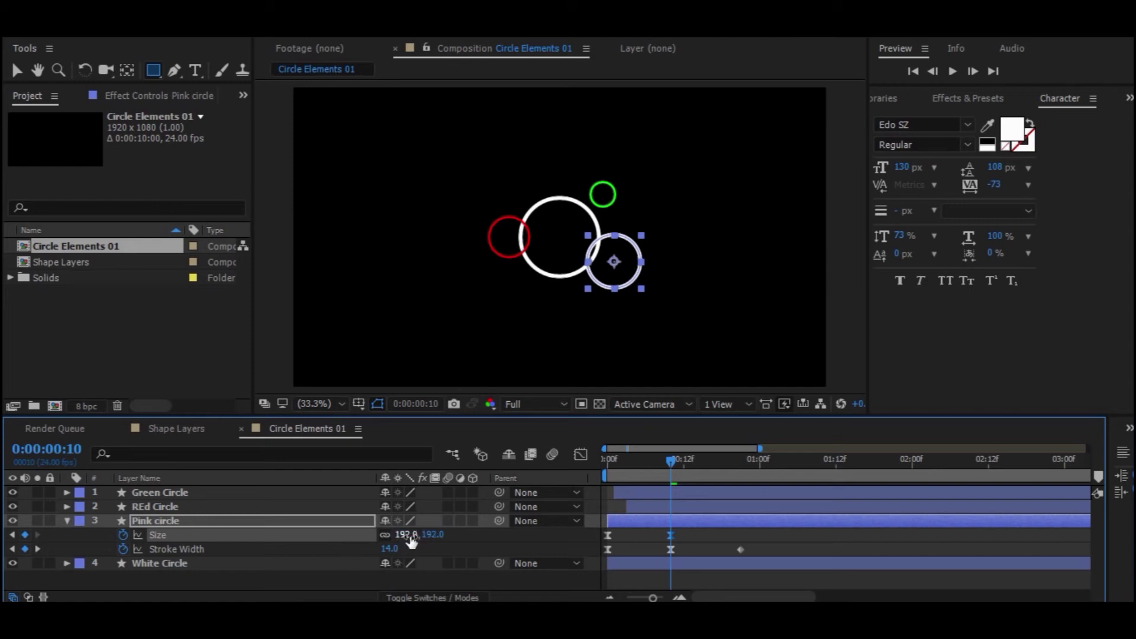
click(184, 523)
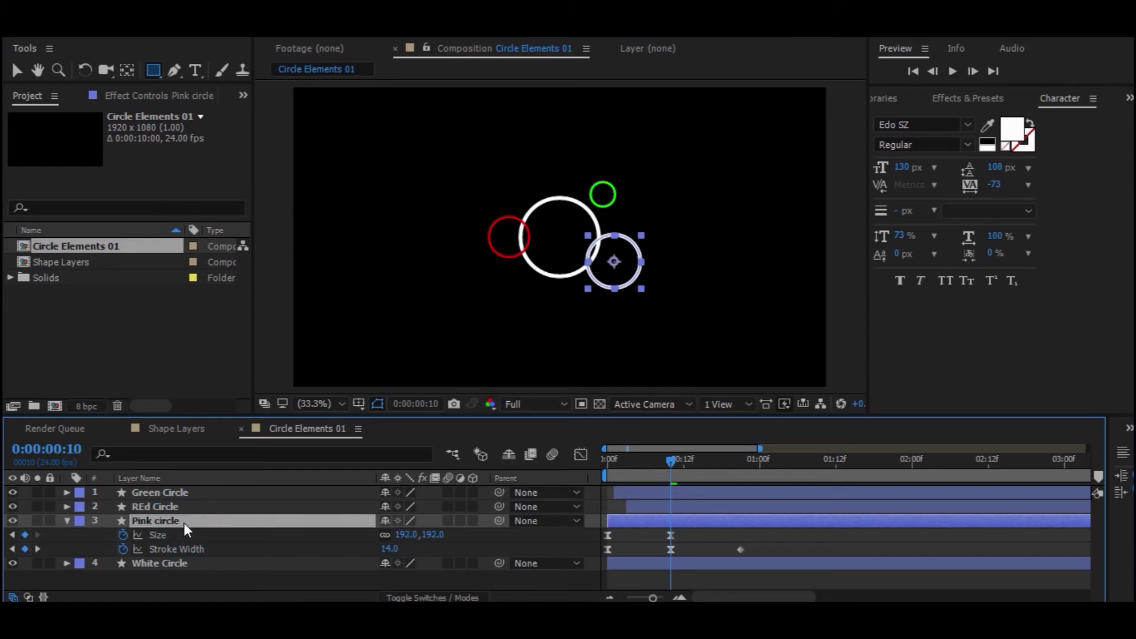
key(p)
drag(424, 534, 431, 536)
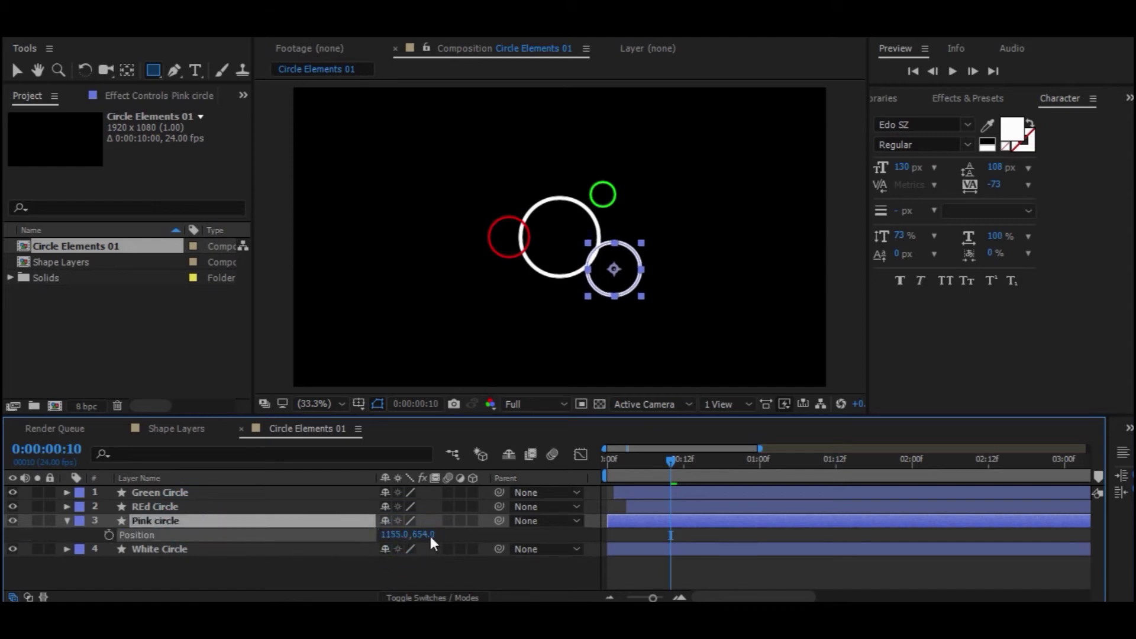
Set the Pink circle's Stroke Width at frame 10 to 12
click(240, 521)
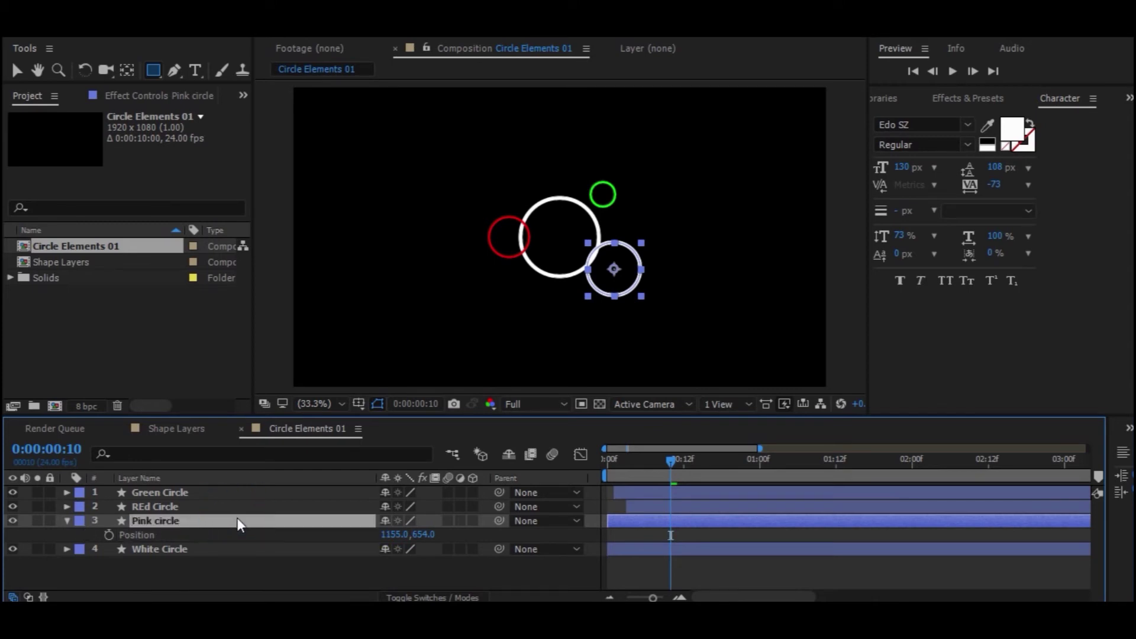
key(u)
click(671, 549)
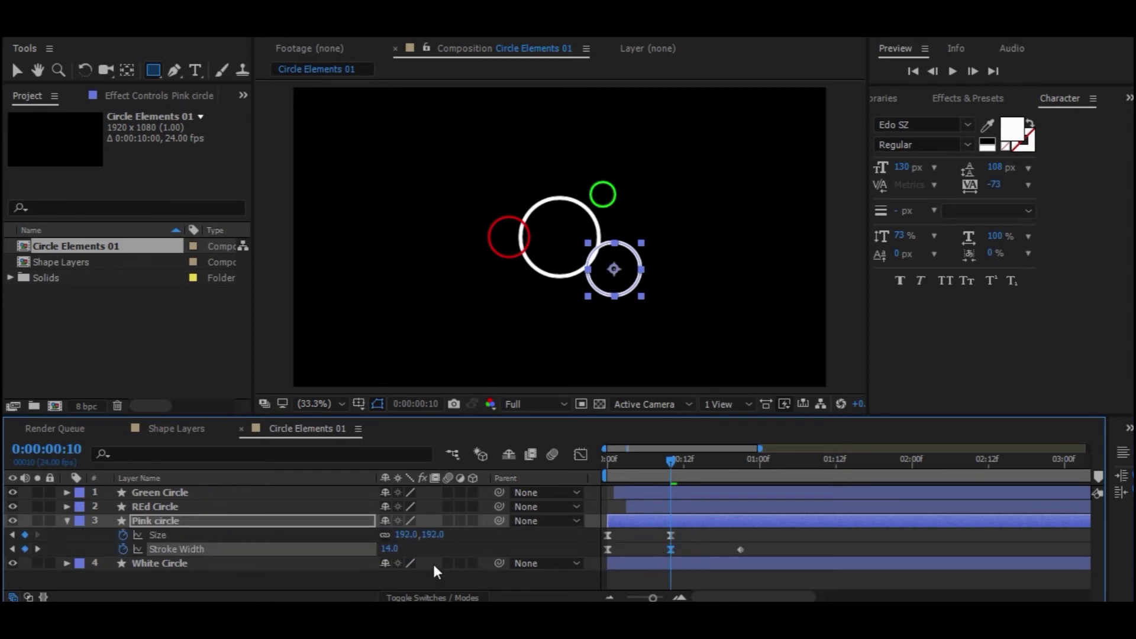
mouse_move(390, 549)
mouse_down()
mouse_move(380, 551)
mouse_move(408, 549)
mouse_up()
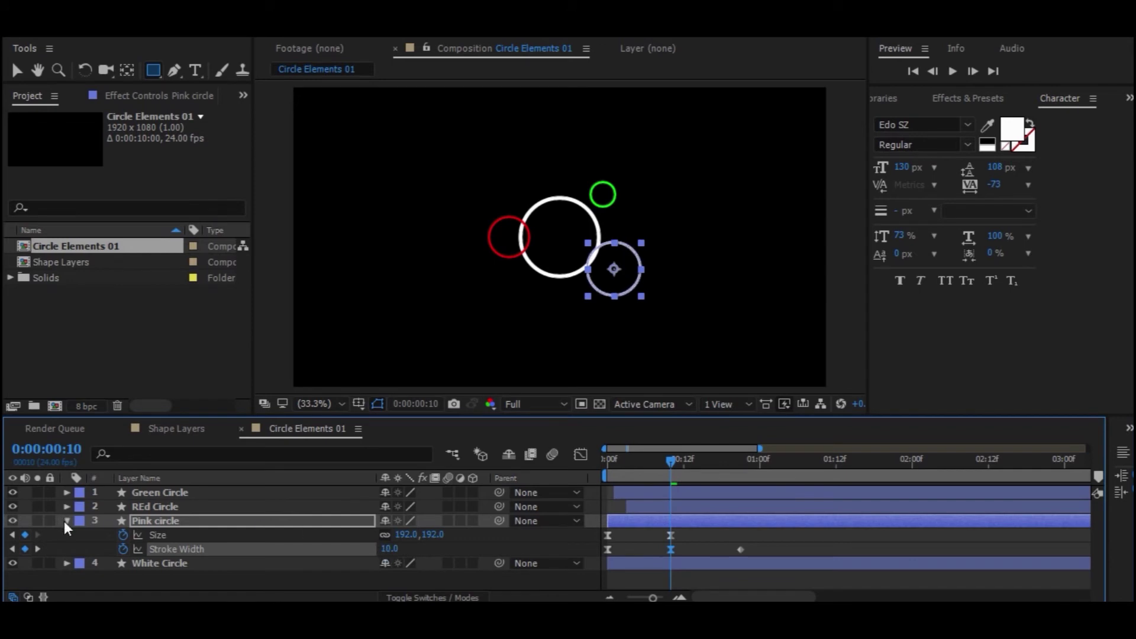
click(391, 548)
text(12)
click(451, 552)
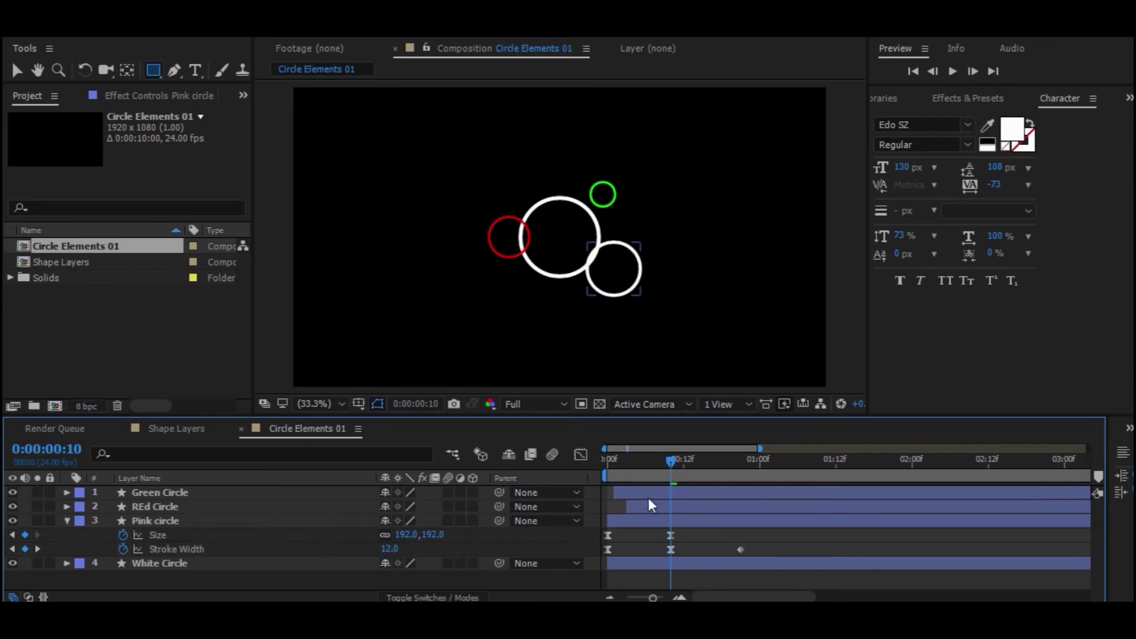
Move the Pink circle's last Stroke Width keyframe earlier and scrub to check
drag(739, 549, 715, 549)
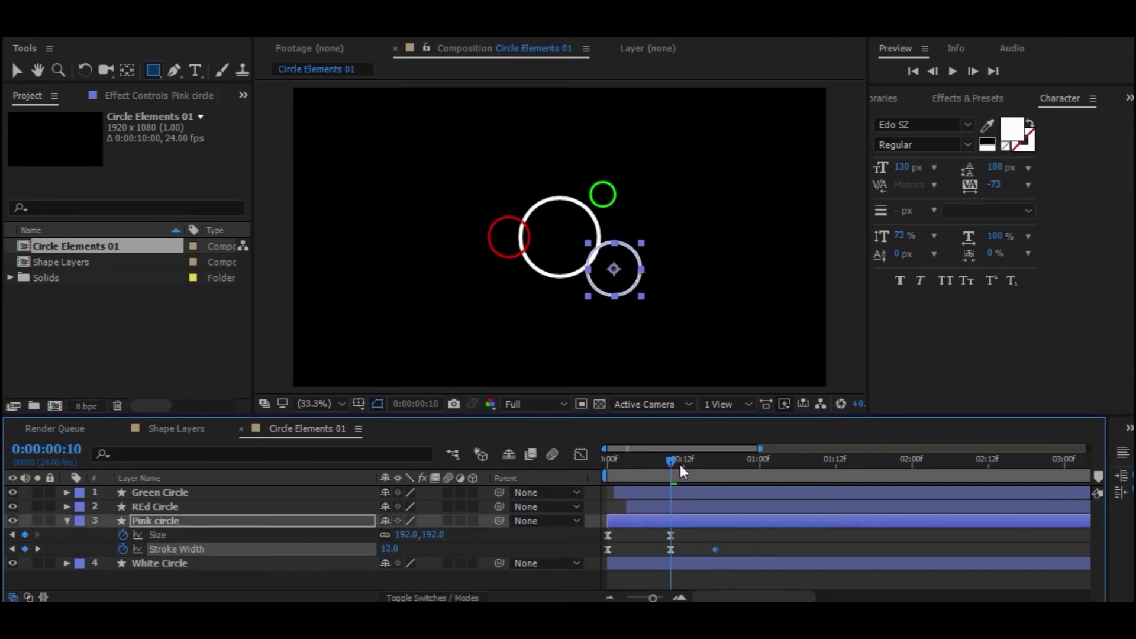
drag(681, 466, 639, 473)
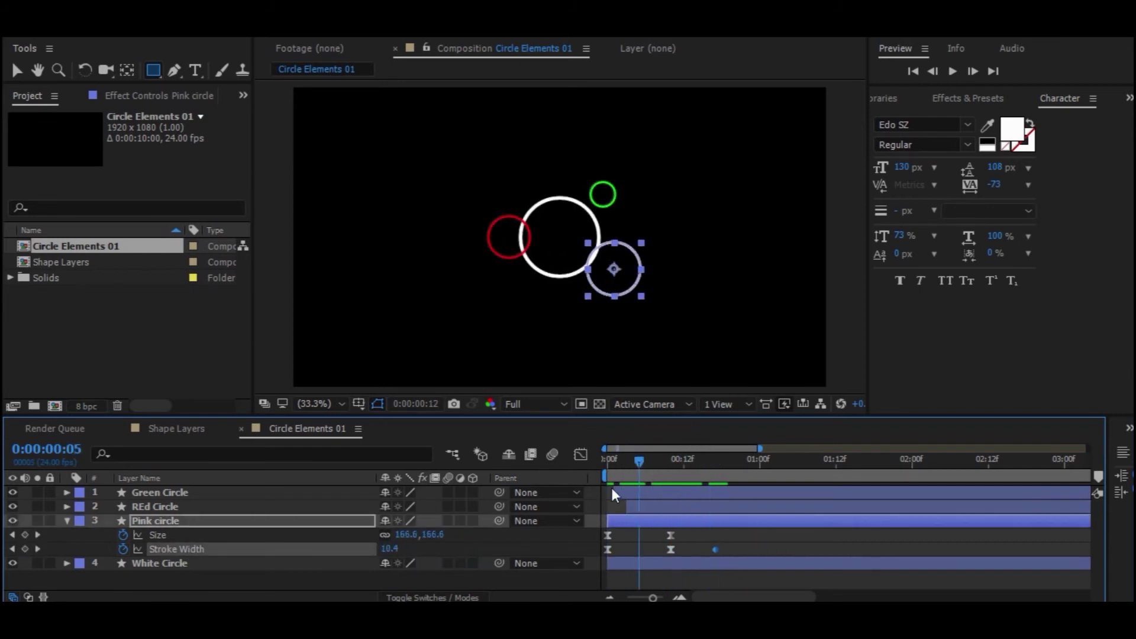
key(Home)
Set the Pink circle's Stroke 1 colour to magenta E709EF
click(68, 520)
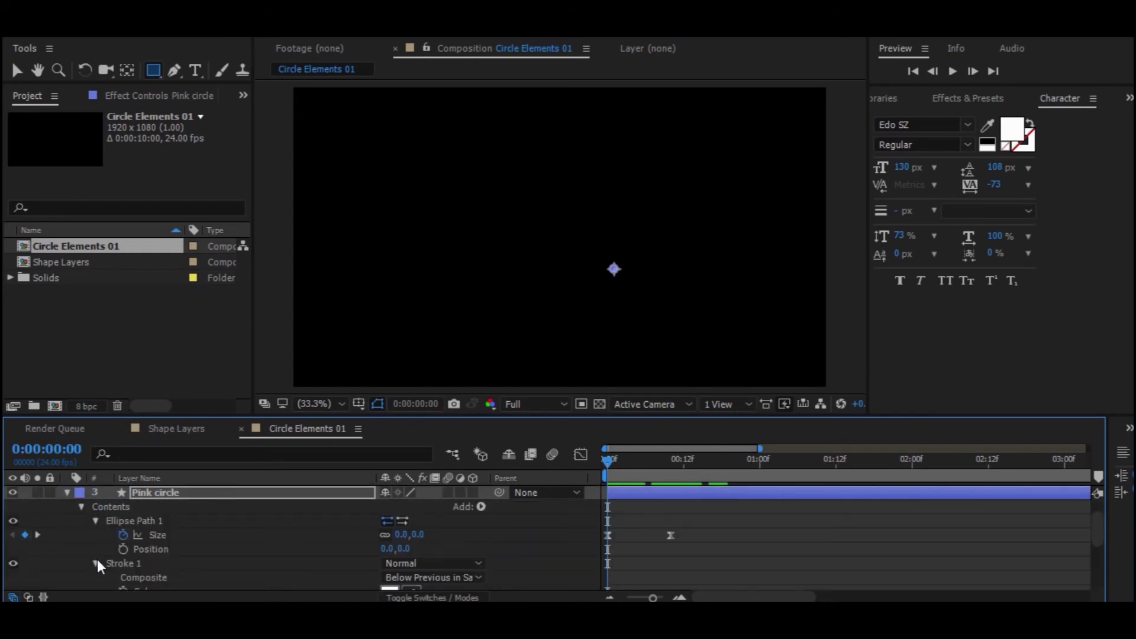
click(96, 564)
click(95, 522)
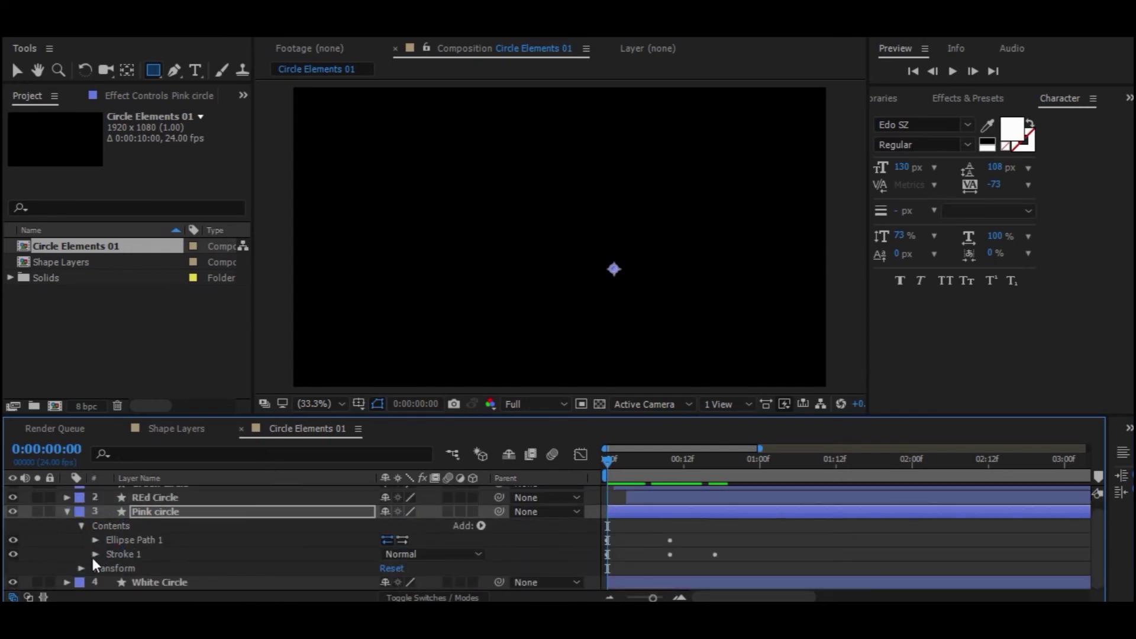
click(94, 559)
scroll(260, 563, down, 2)
click(389, 521)
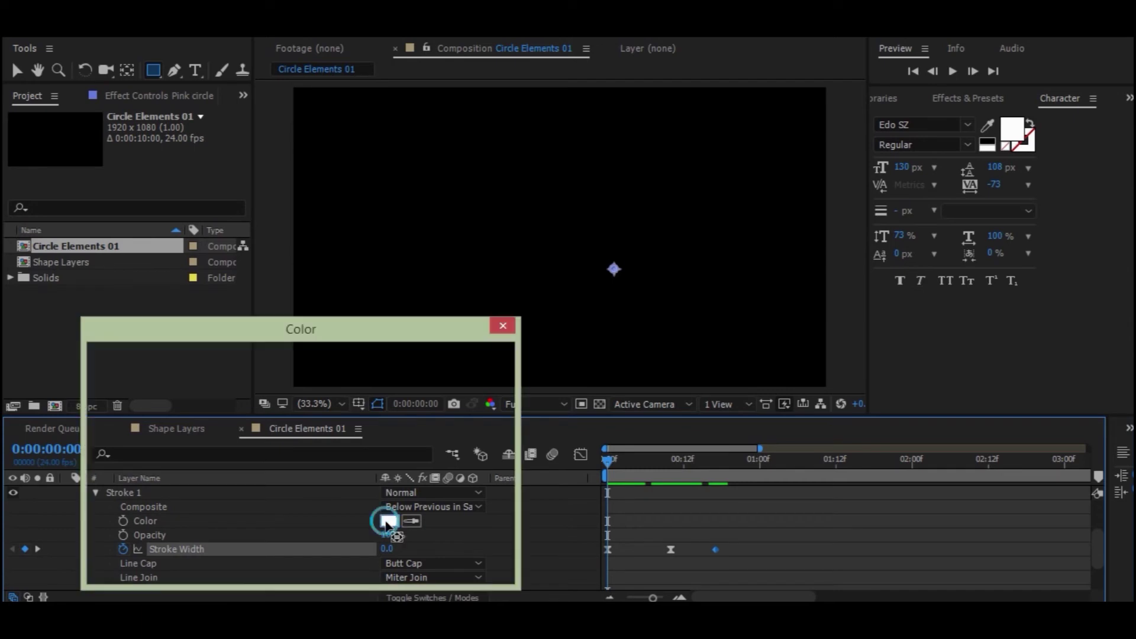
click(329, 394)
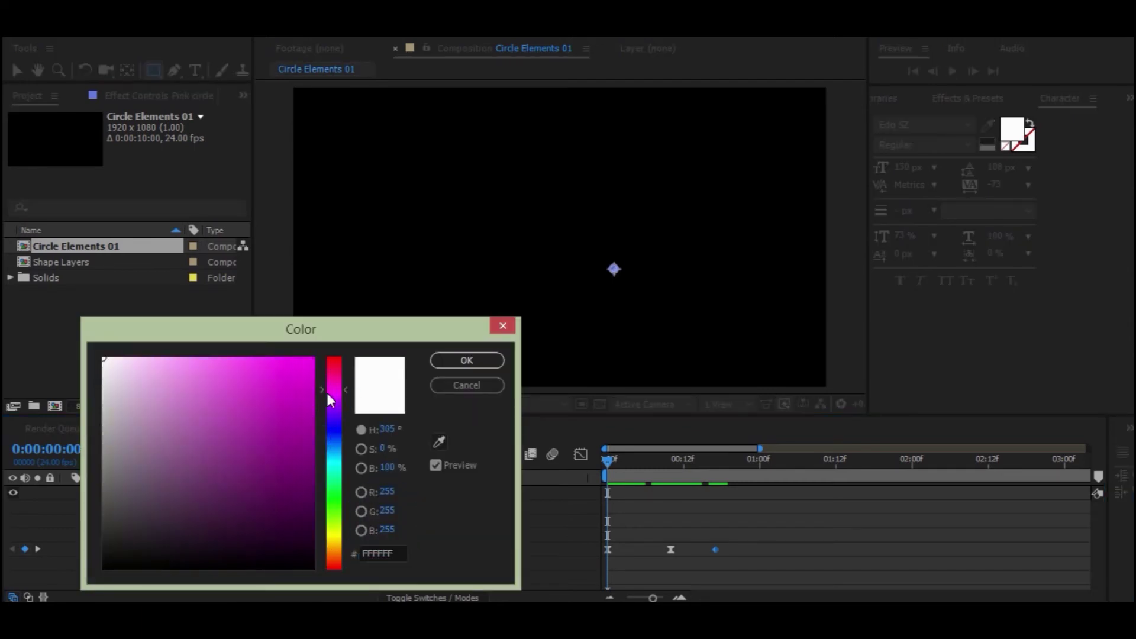
click(306, 370)
click(467, 361)
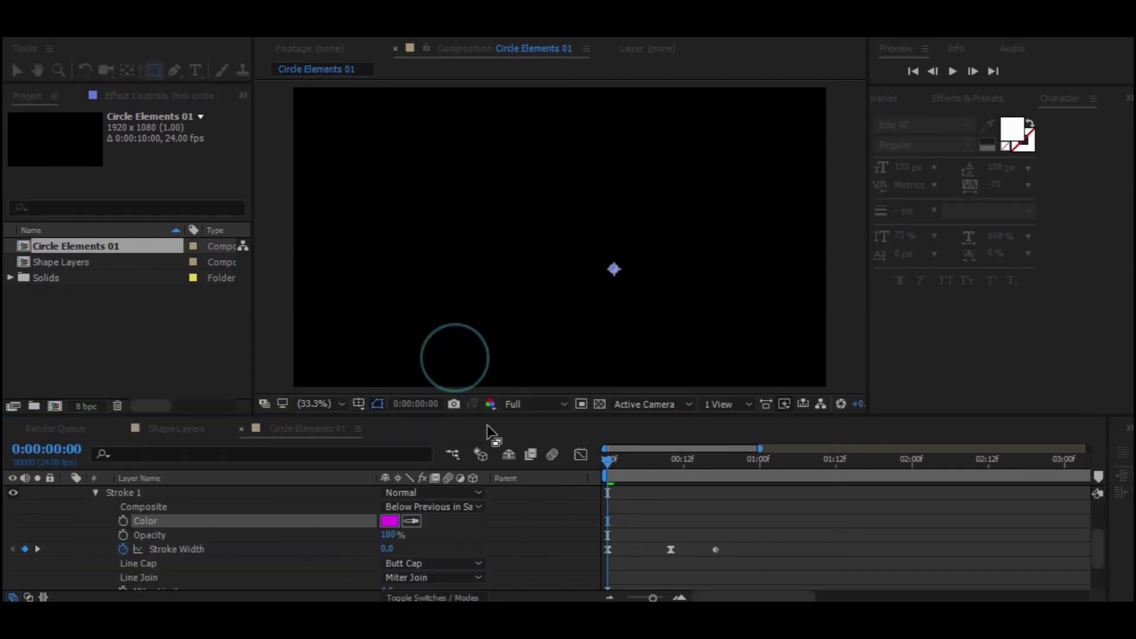
drag(629, 461, 684, 460)
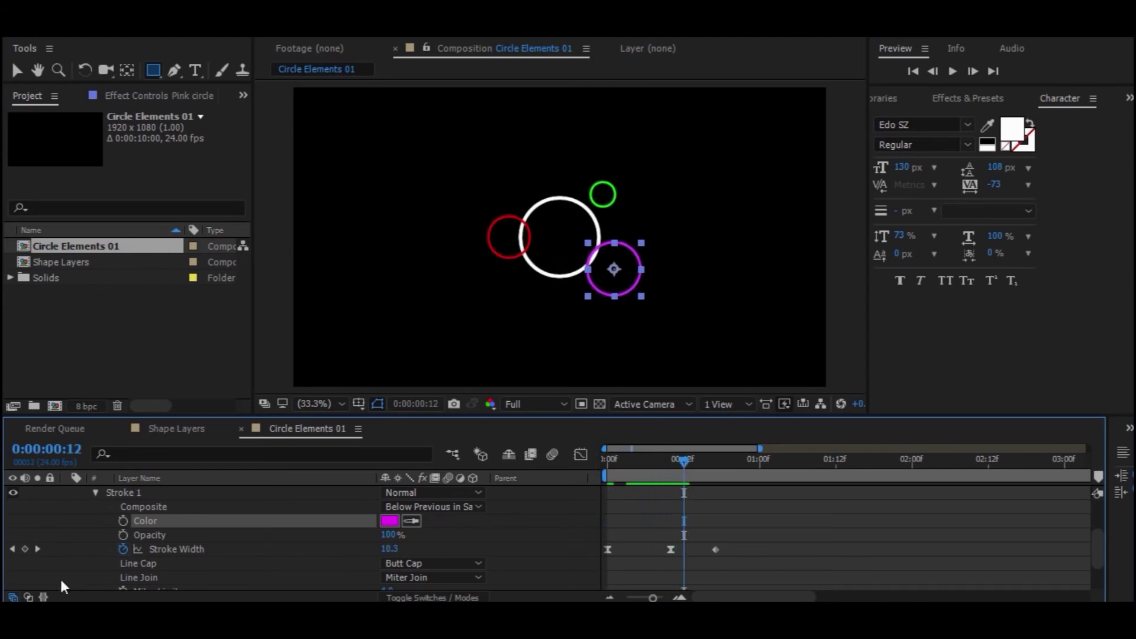
scroll(62, 556, up, 5)
click(66, 521)
Set the White Circle's Stroke Width at frame 10 to 7
click(176, 535)
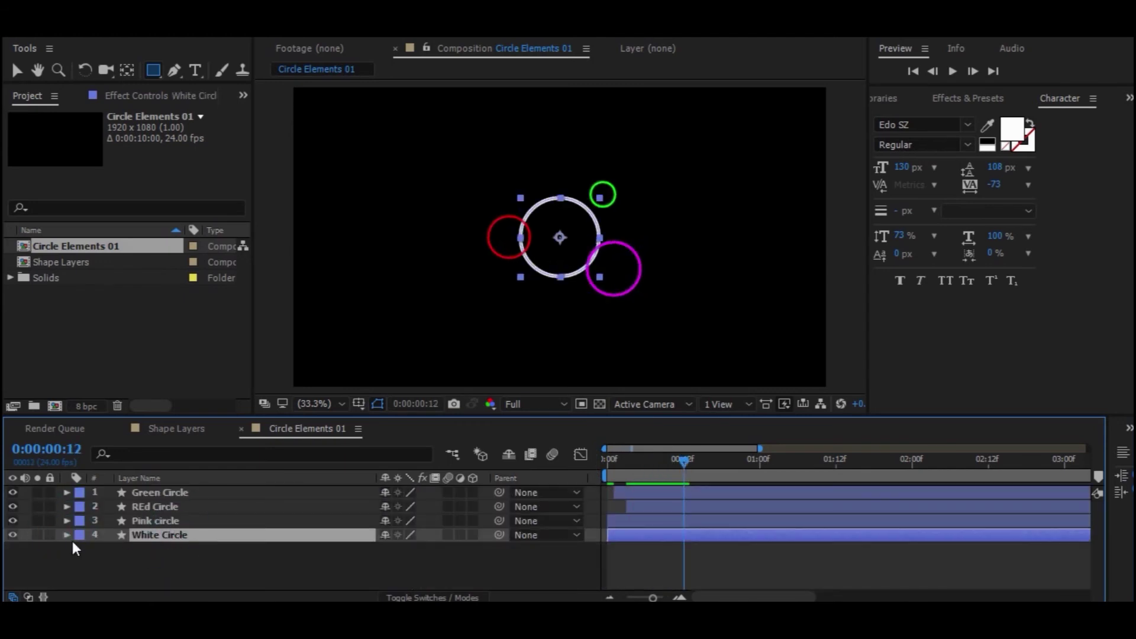
click(66, 535)
scroll(104, 560, down, 3)
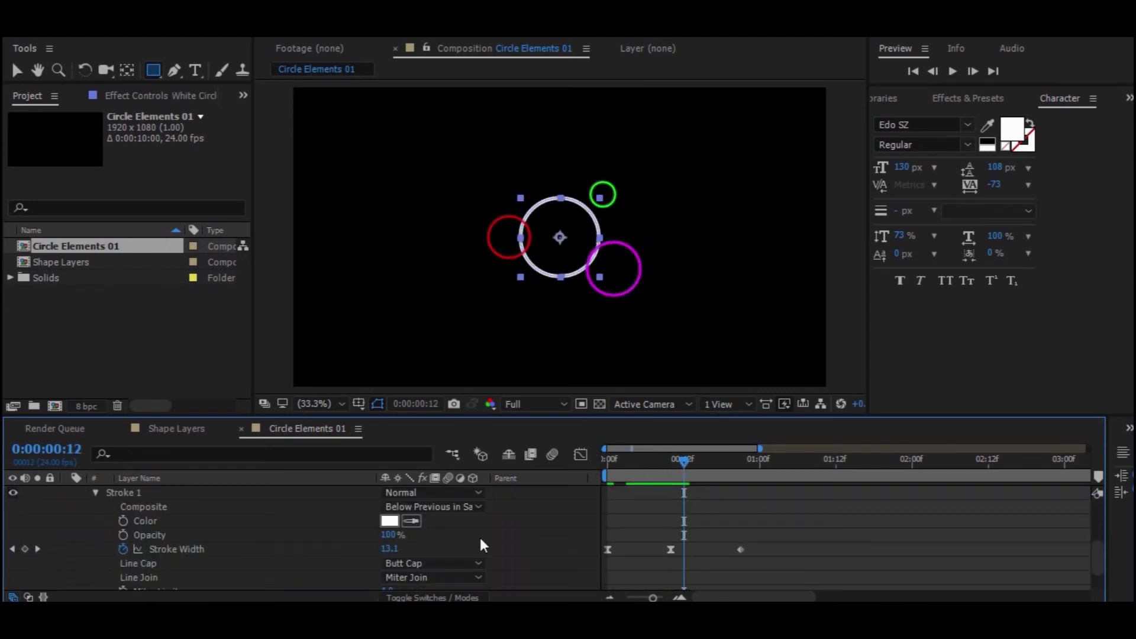
drag(680, 456, 669, 457)
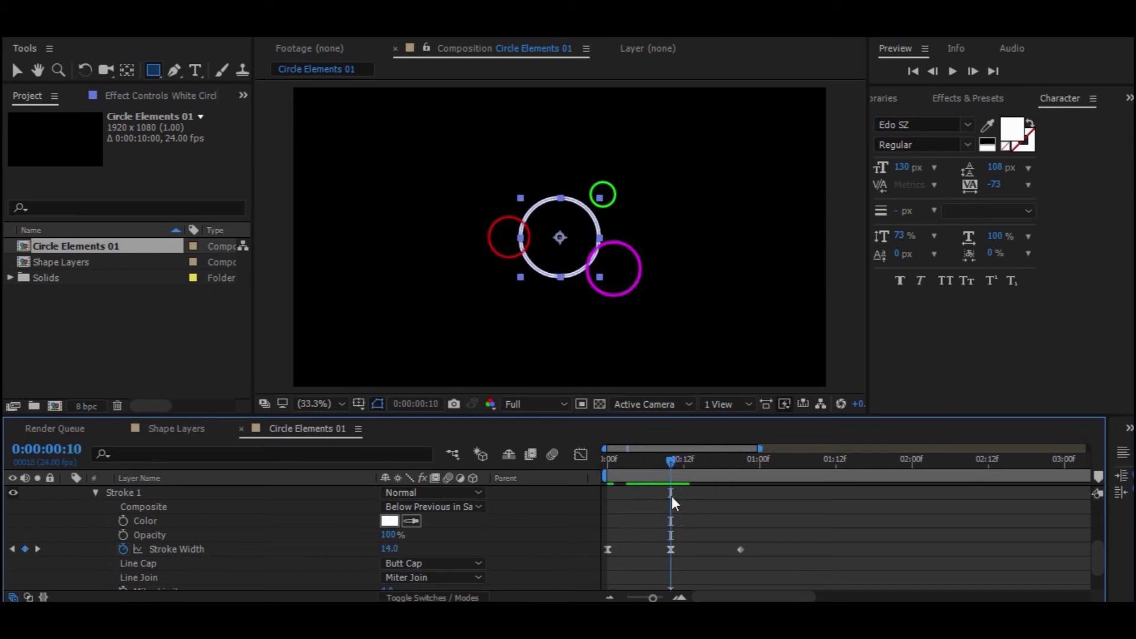
drag(653, 535, 673, 557)
click(436, 543)
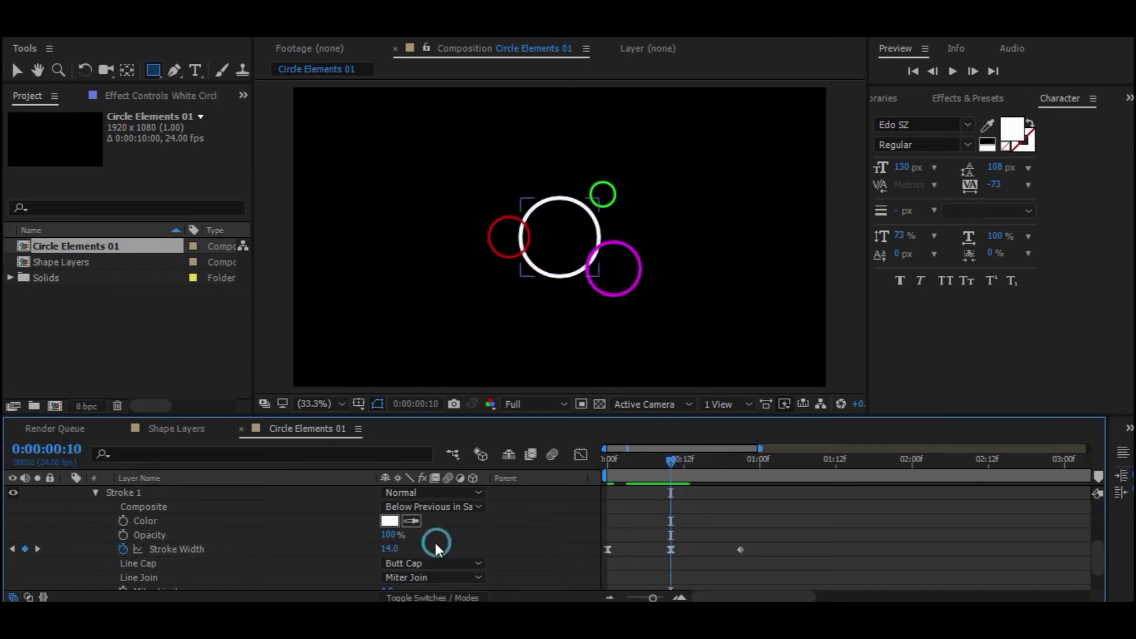
drag(399, 553, 382, 553)
click(388, 549)
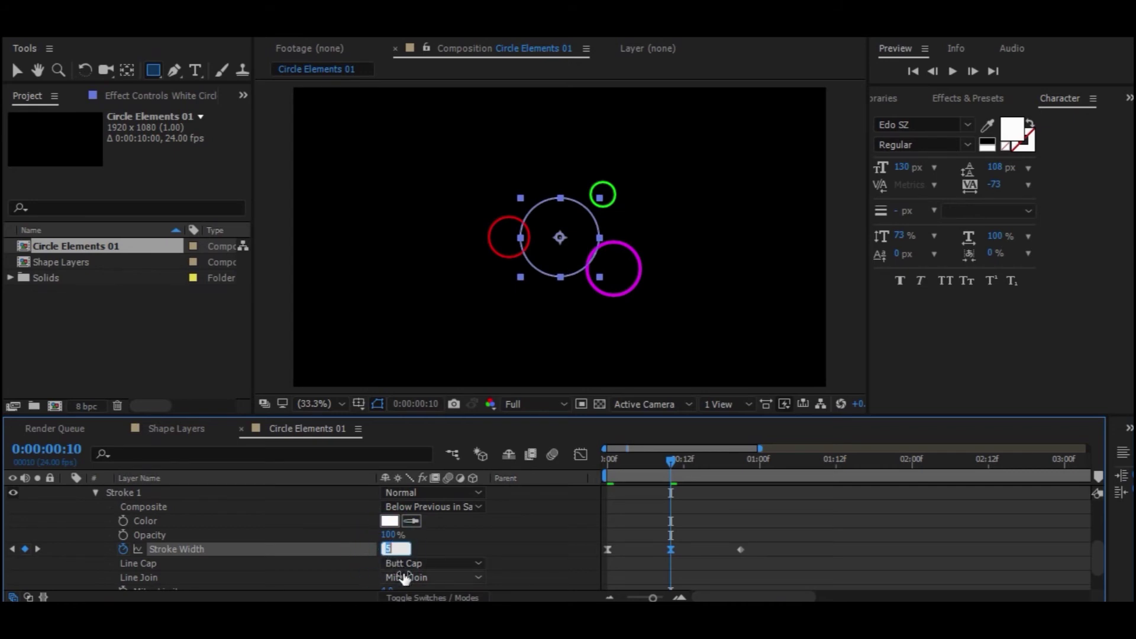
text(8)
text(7)
key(Return)
Rewind to the first frame and preview the animation
click(554, 509)
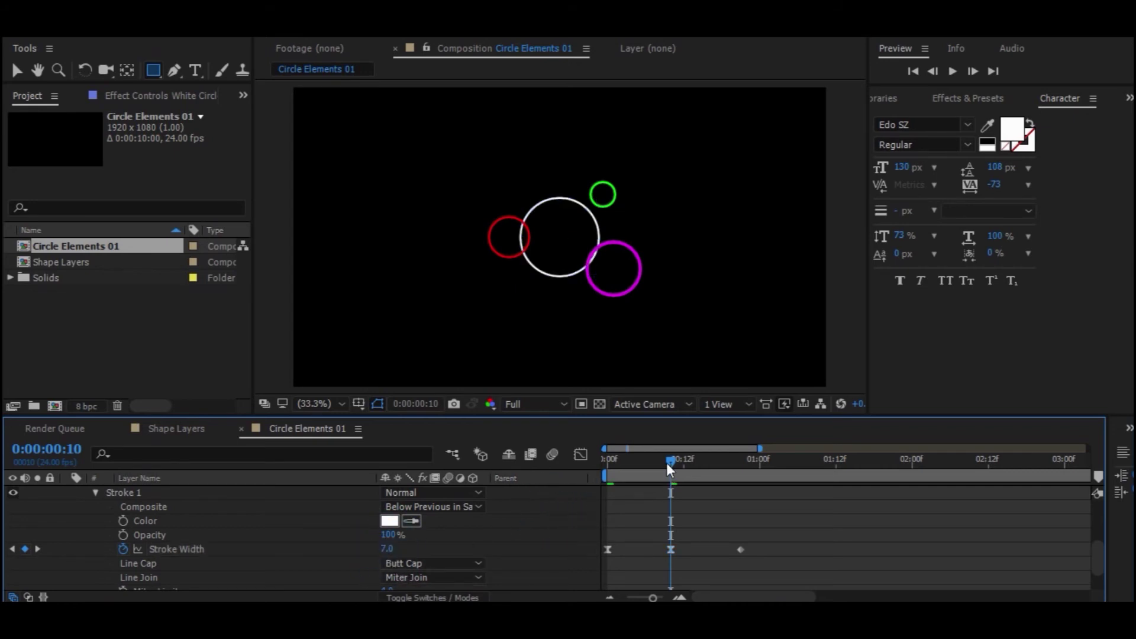
drag(667, 462, 608, 460)
click(952, 72)
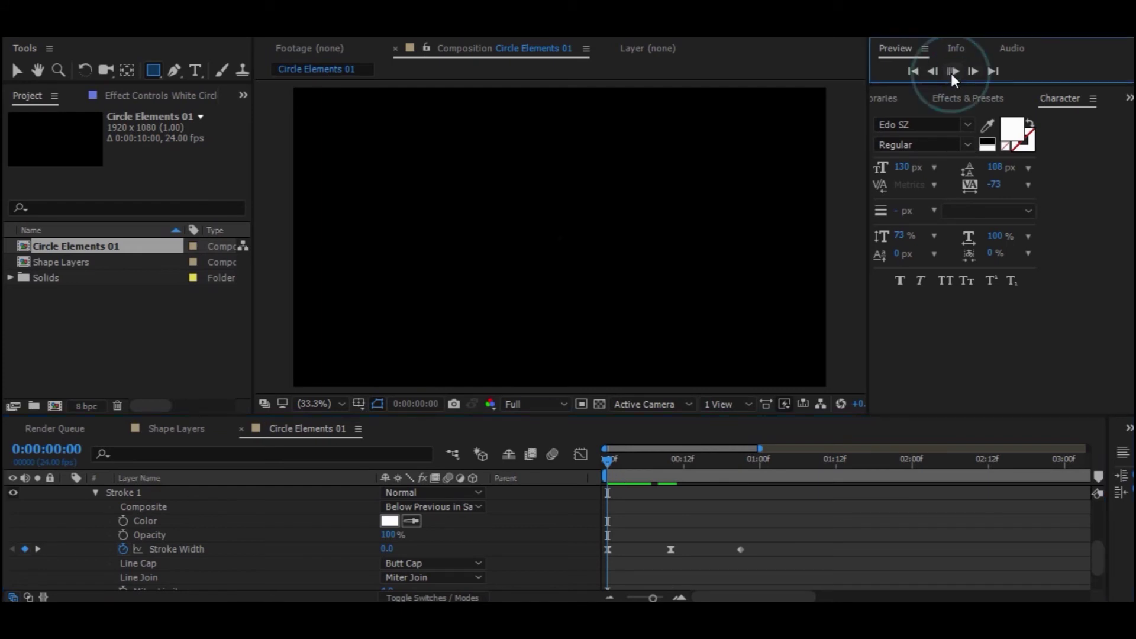
click(951, 71)
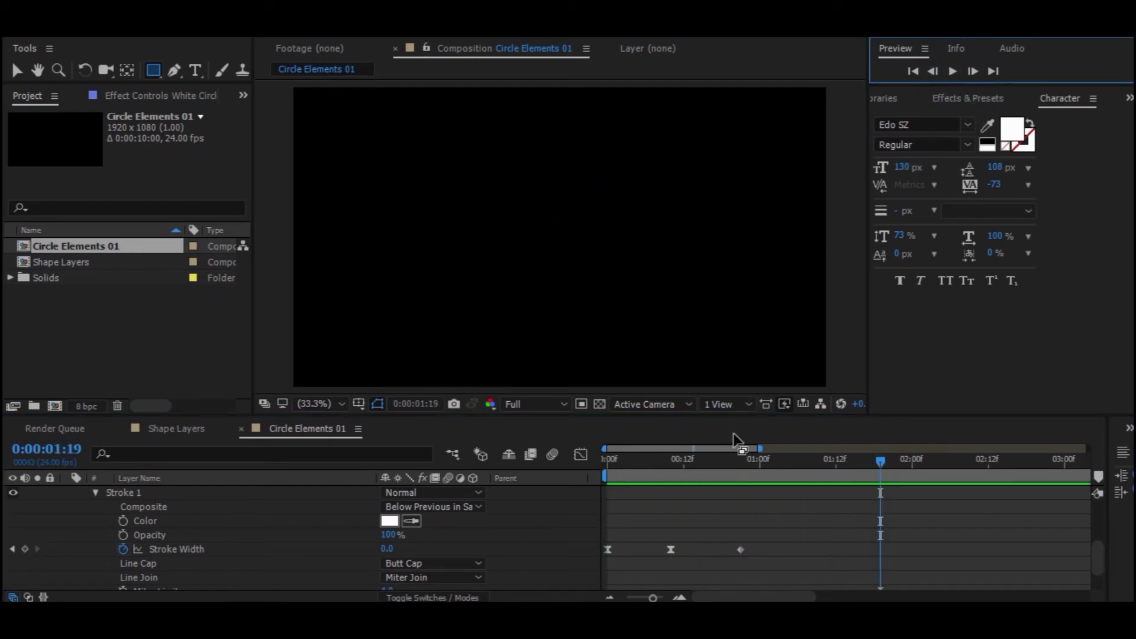
Move the White Circle's last Stroke Width keyframe earlier and replay the four circles
drag(741, 550, 716, 549)
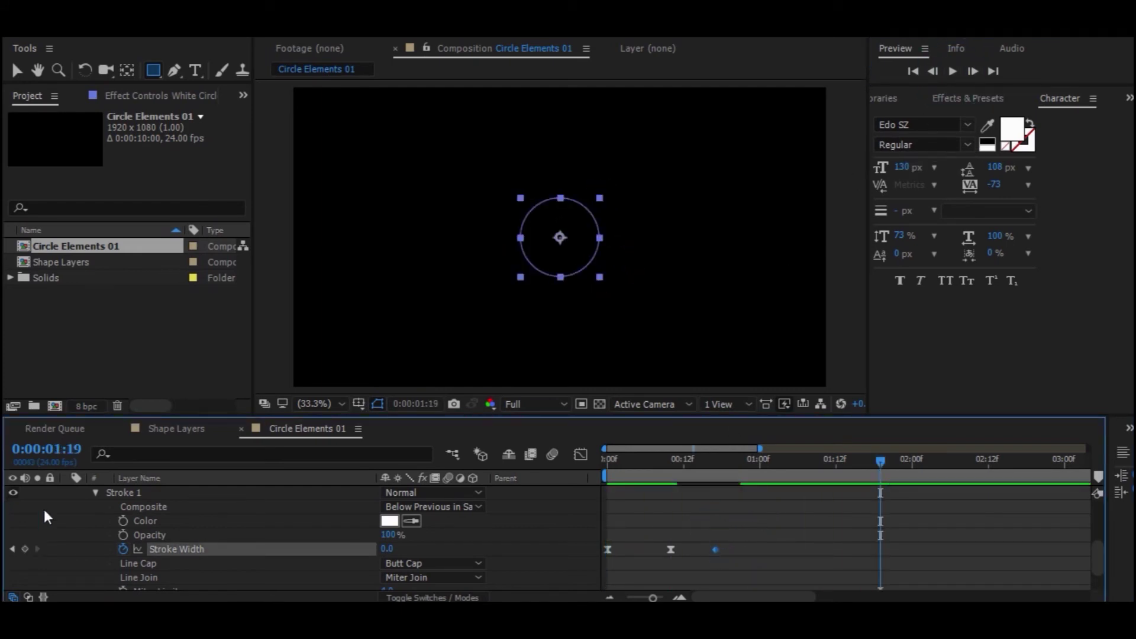
click(95, 492)
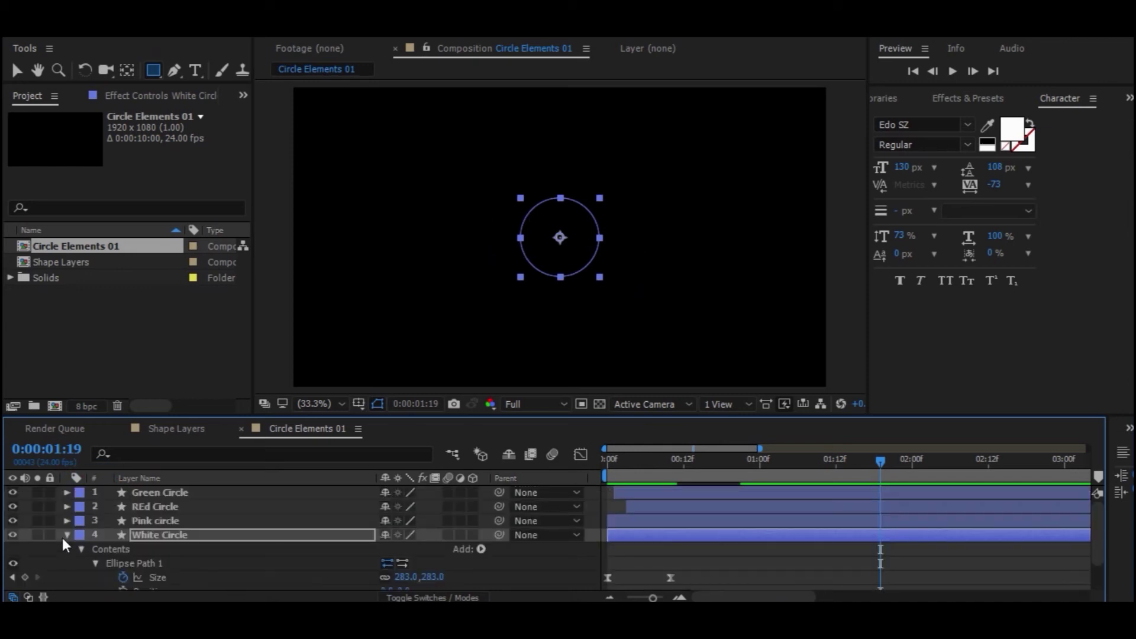
click(67, 535)
click(136, 563)
drag(685, 461, 675, 480)
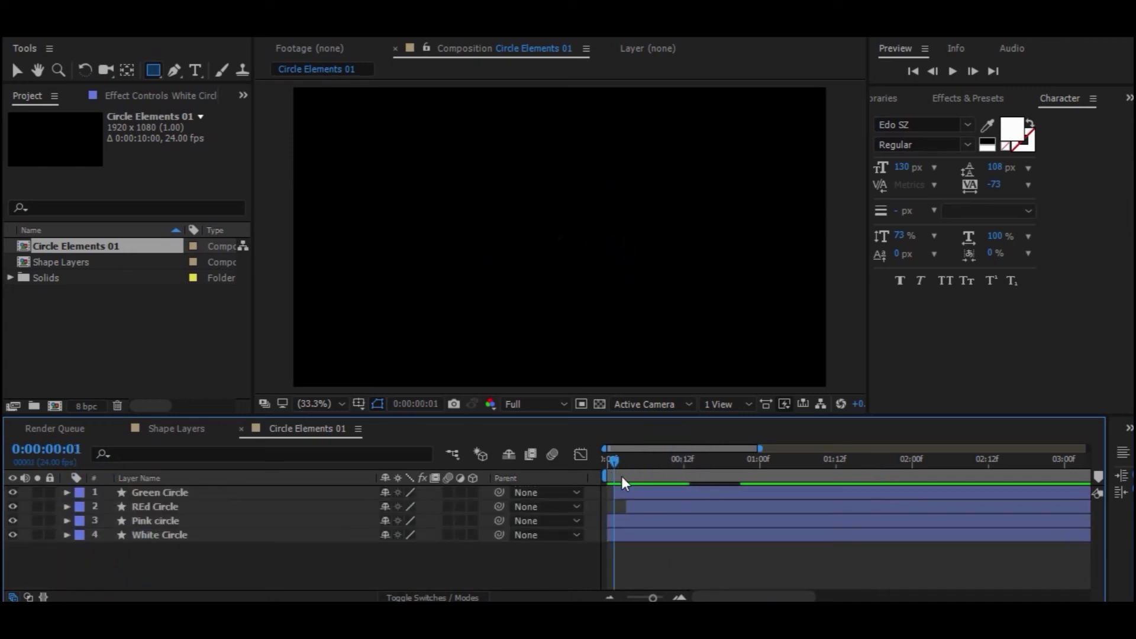
key(Home)
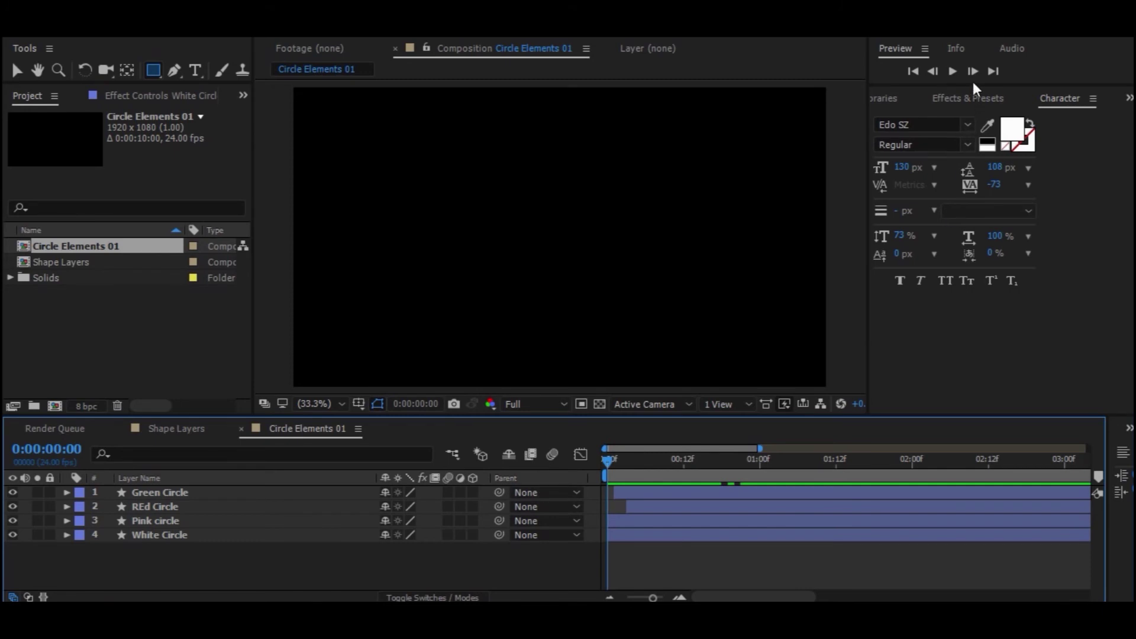
click(953, 71)
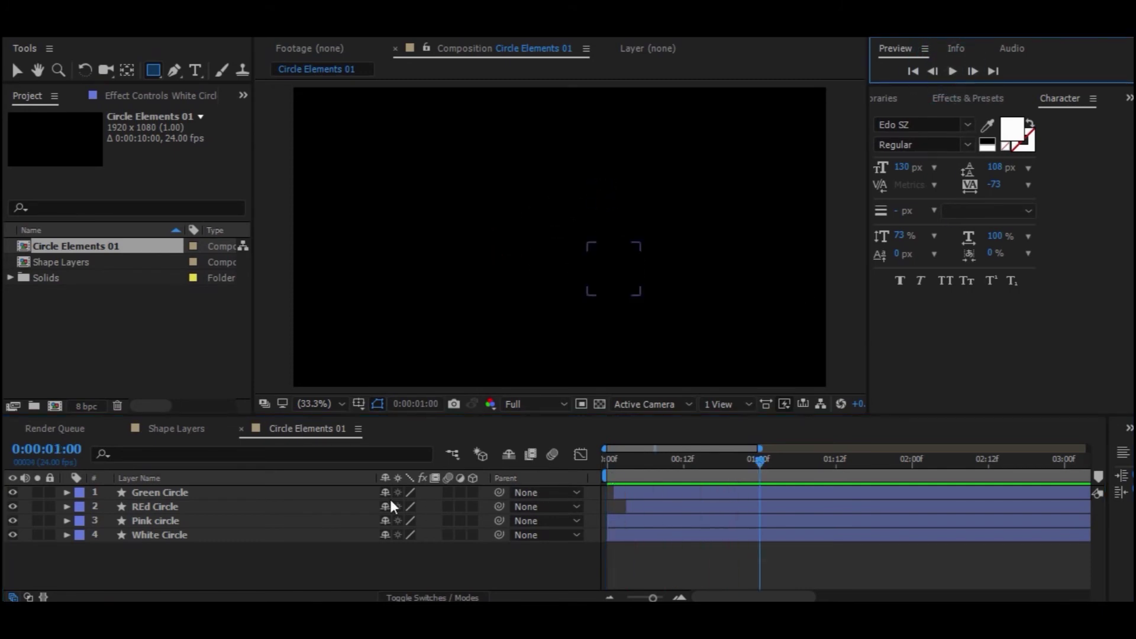
click(169, 533)
Reveal the four circles' keyframes and delay the White Circle's stroke fade slightly
shift+click(163, 497)
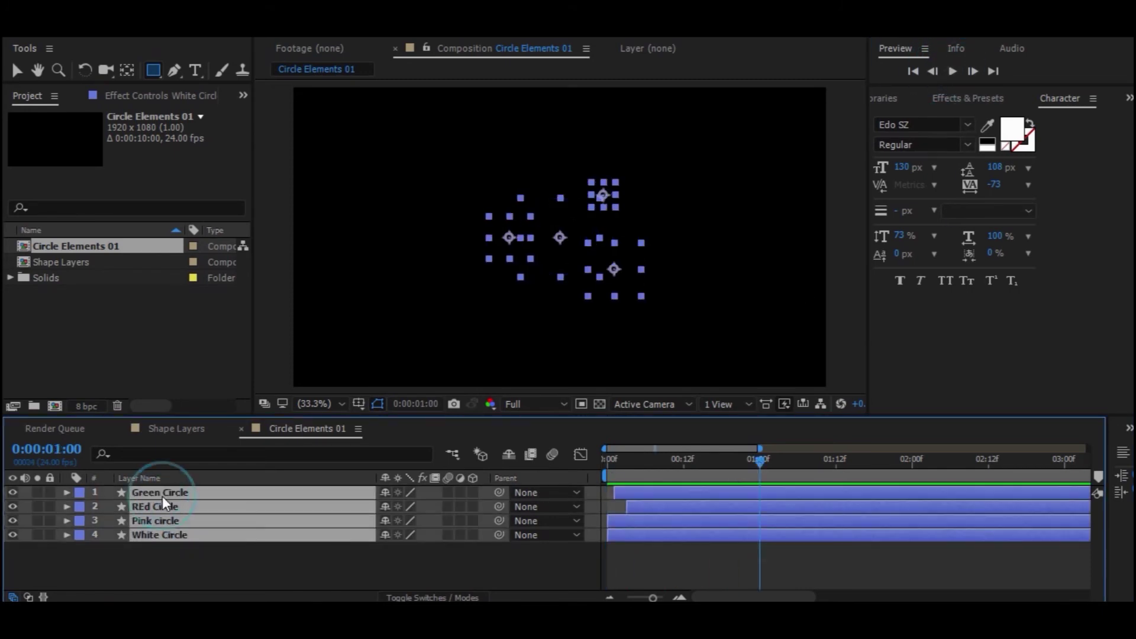
key(u)
scroll(195, 551, down, 2)
scroll(737, 550, down, 1)
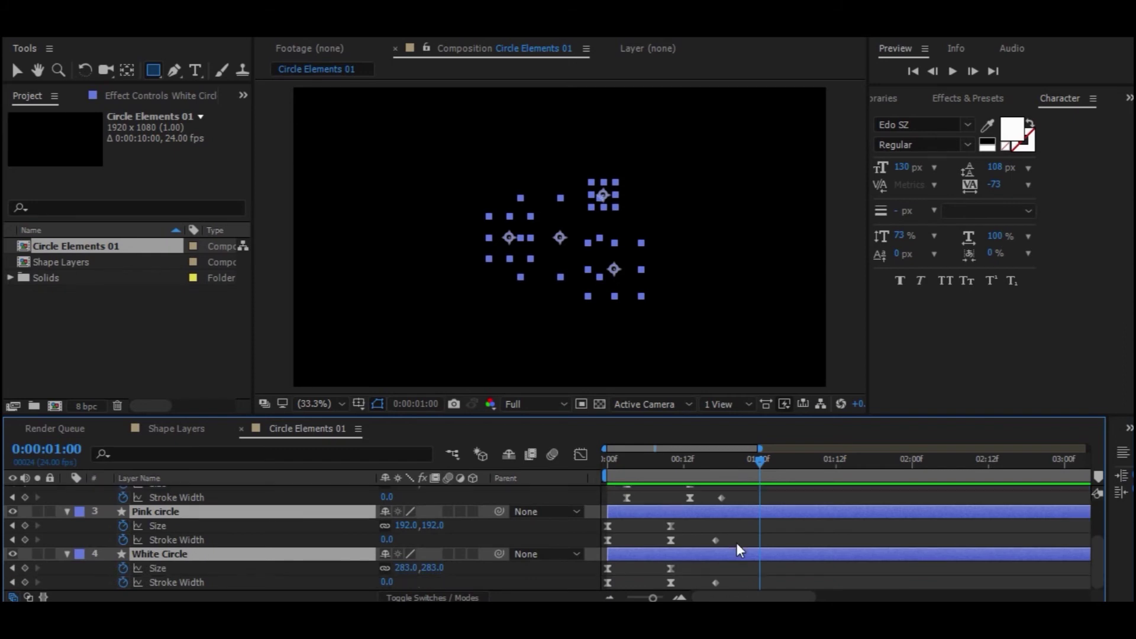
scroll(736, 535, up, 5)
mouse_move(760, 462)
mouse_down()
mouse_move(690, 471)
mouse_move(652, 491)
mouse_move(707, 505)
mouse_up()
scroll(715, 526, down, 3)
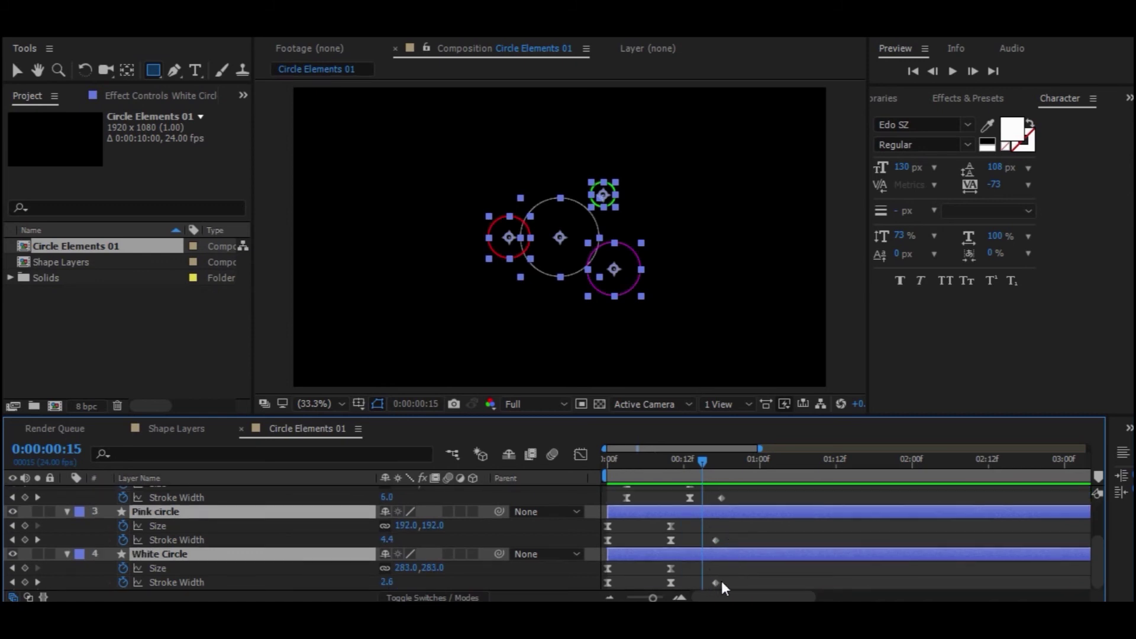
drag(718, 583, 729, 582)
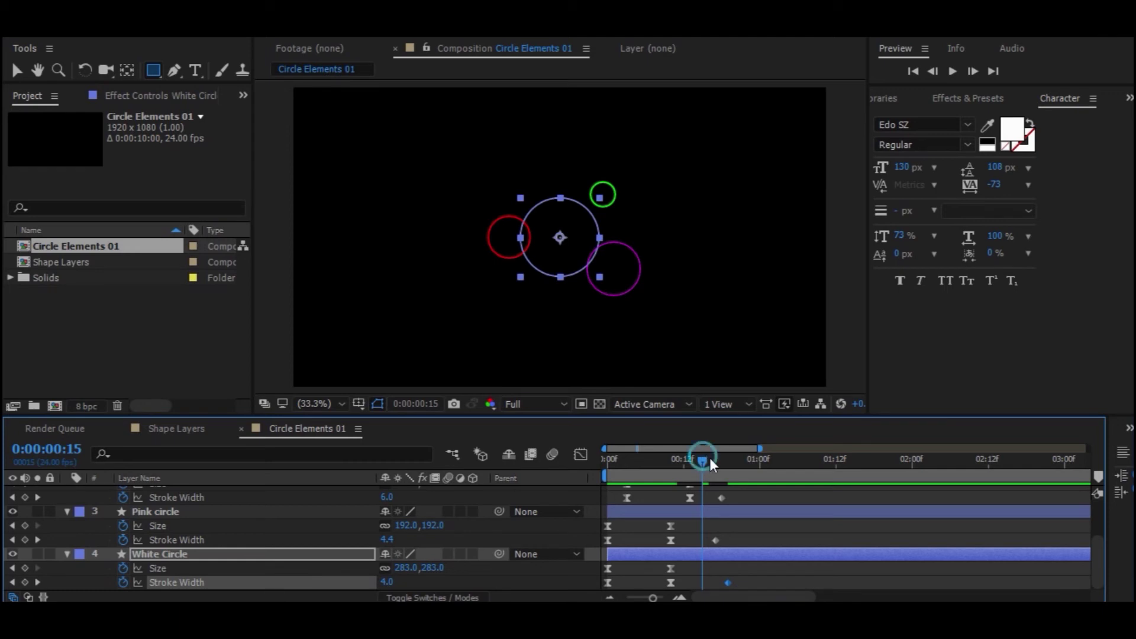
Preview the circle pop animation from the first frame, stopping at 0:00:01:05
drag(709, 462, 741, 462)
key(Home)
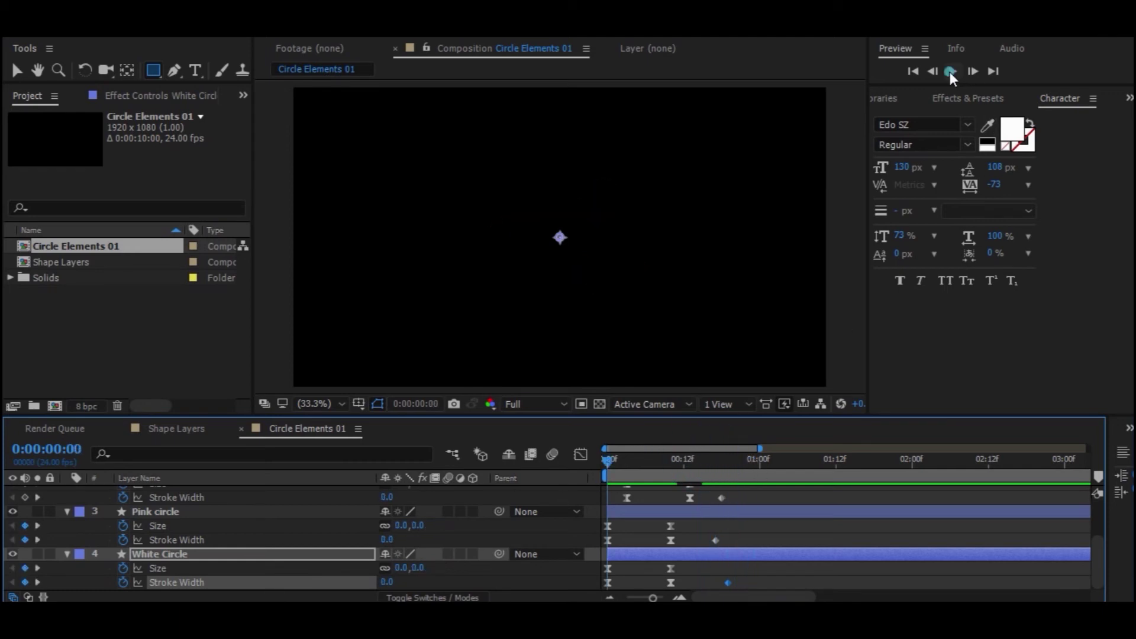
click(950, 73)
click(947, 69)
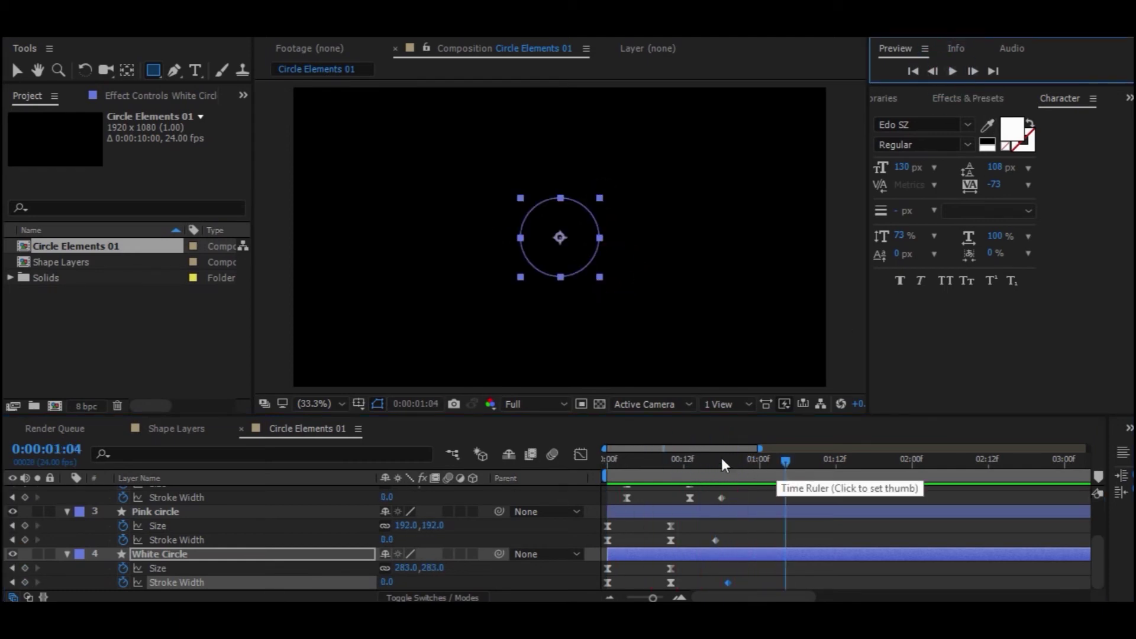
drag(617, 479, 683, 489)
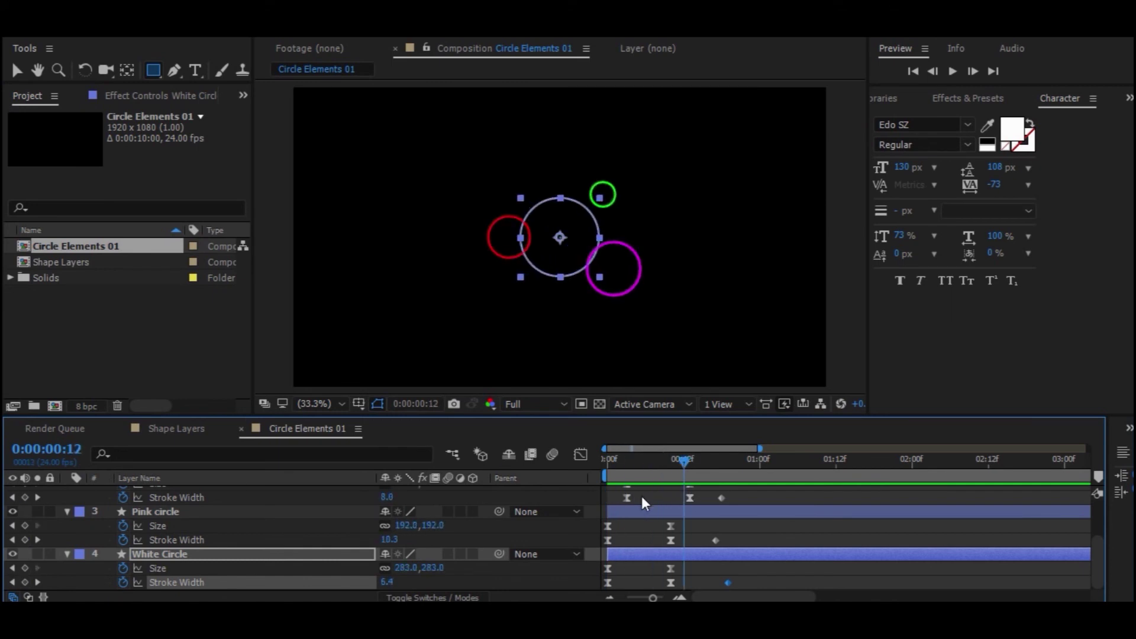
key(Home)
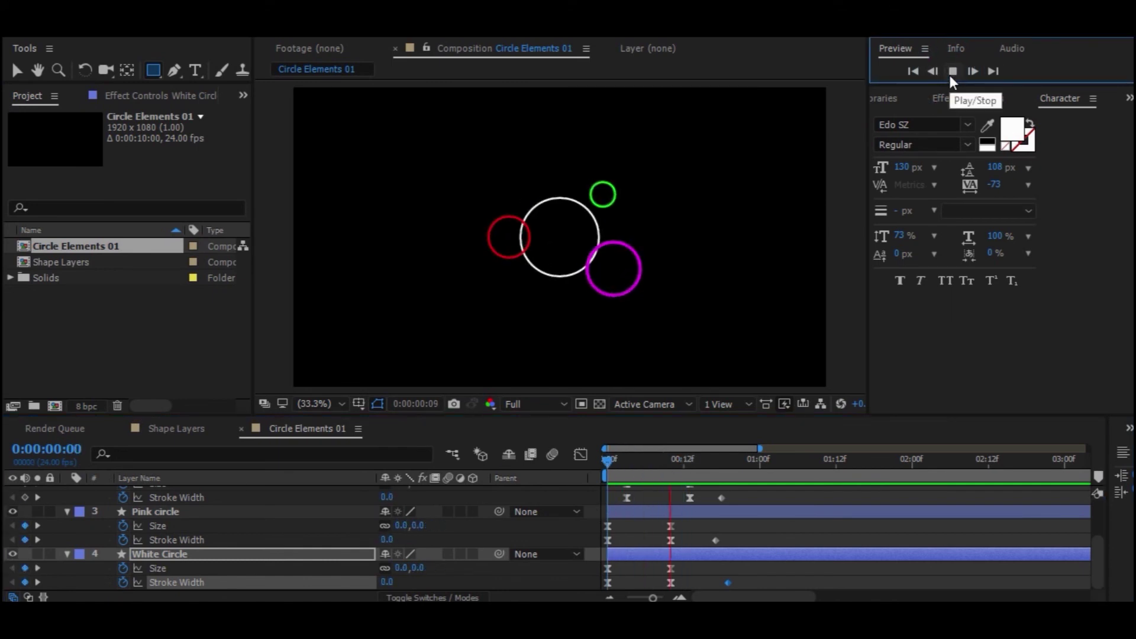
click(952, 73)
click(645, 465)
key(space)
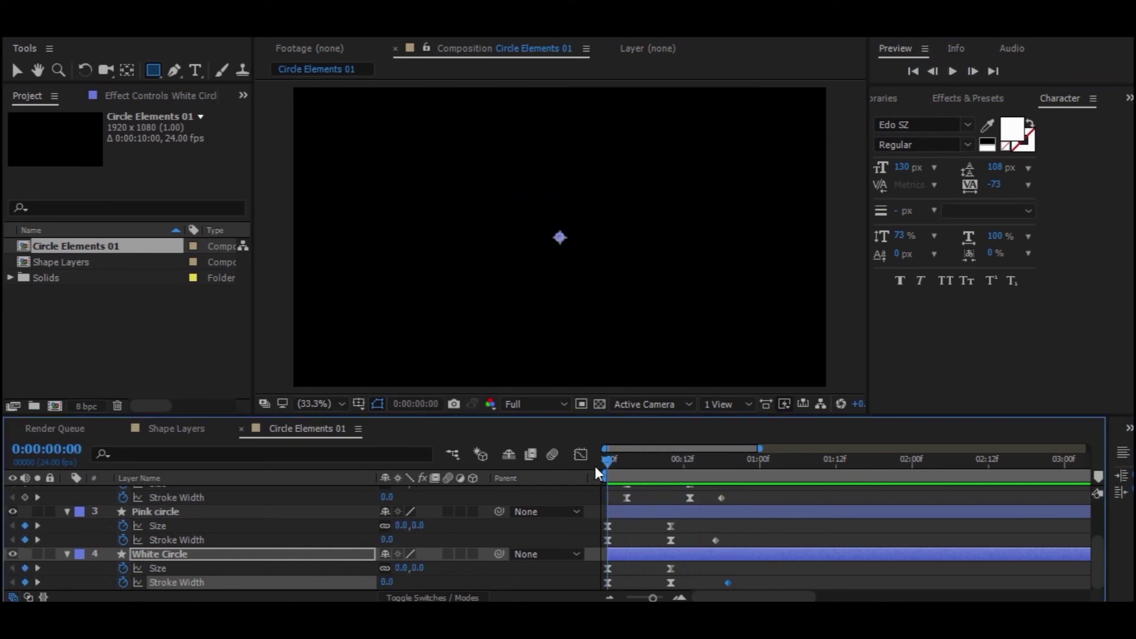
click(954, 72)
click(954, 72)
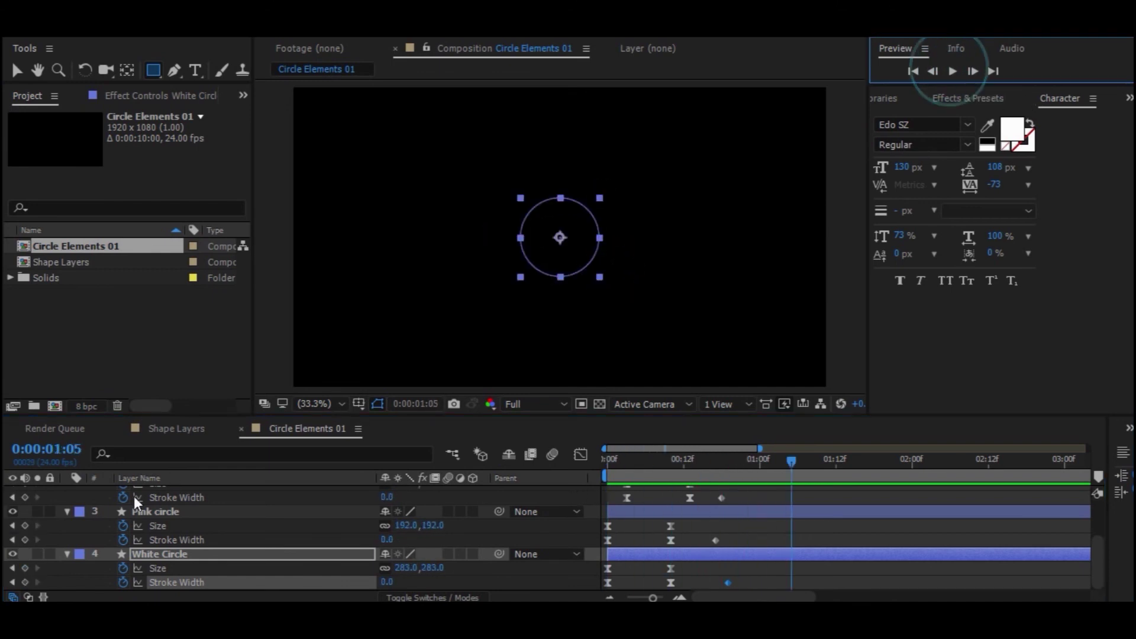
Collapse the Green, REd, Pink and White Circle layers and switch to the Shape Layers comp
scroll(135, 503, up, 3)
click(67, 492)
click(67, 507)
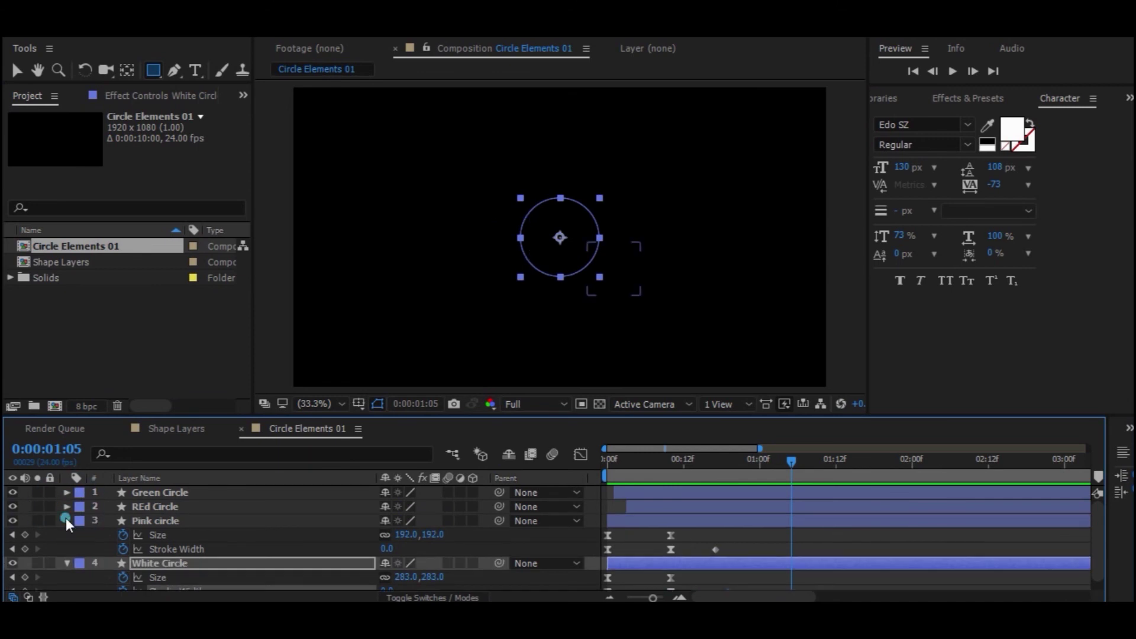
click(66, 521)
click(66, 535)
click(71, 562)
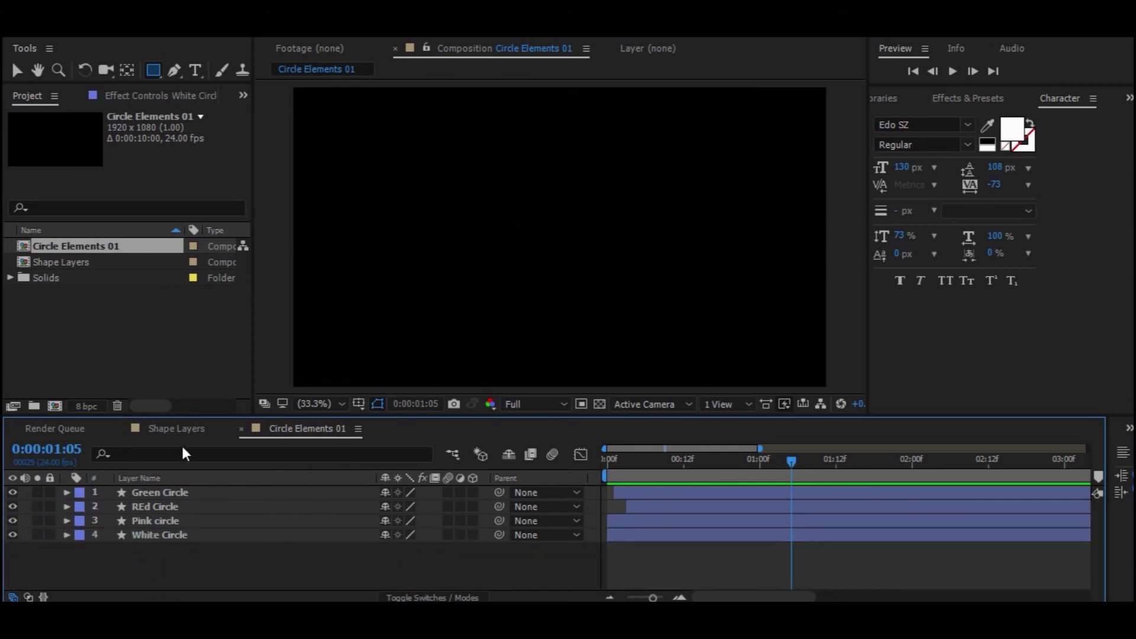
click(177, 429)
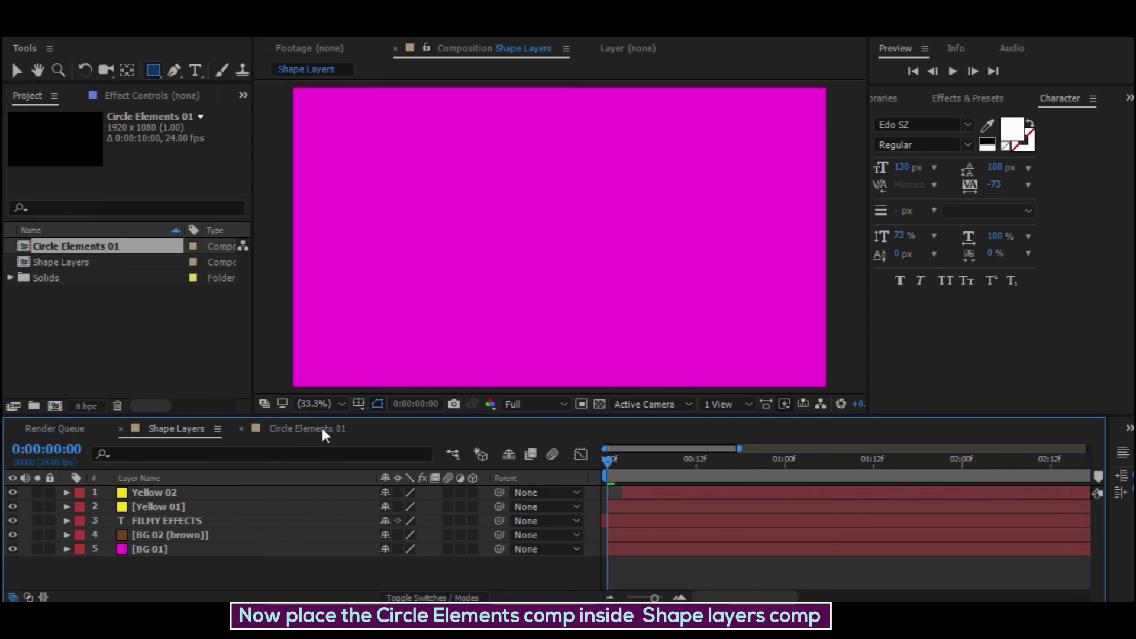
Add Circle Elements 01 as the top Shape Layers layer, starting a few frames in
drag(77, 253, 134, 490)
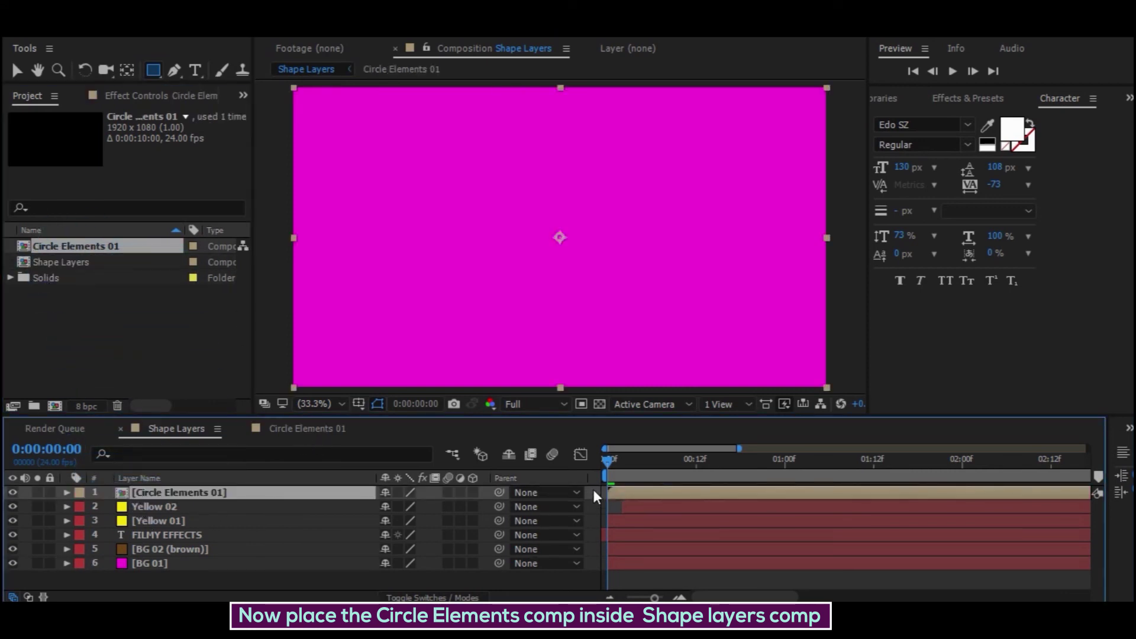
drag(623, 490, 663, 501)
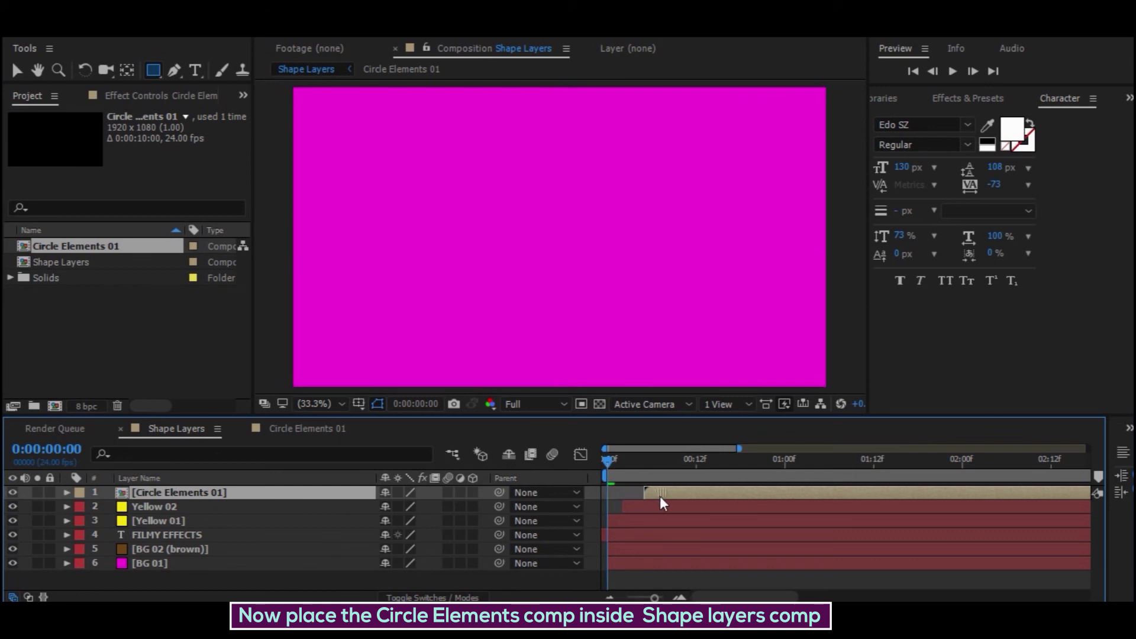
mouse_move(616, 464)
mouse_down()
mouse_move(732, 498)
mouse_move(657, 464)
mouse_move(703, 468)
mouse_move(731, 500)
mouse_move(643, 474)
mouse_move(629, 503)
mouse_up()
Preview the FILMY EFFECTS title with the circles, scrubbing between frame 5 and 0:00:00:14
key(space)
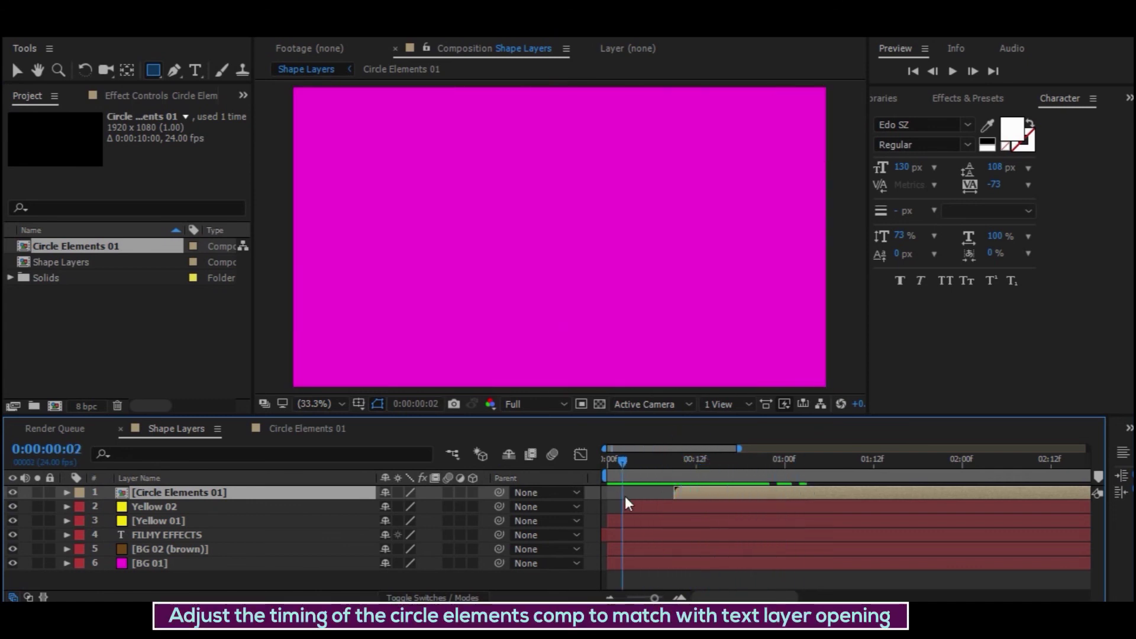
click(952, 71)
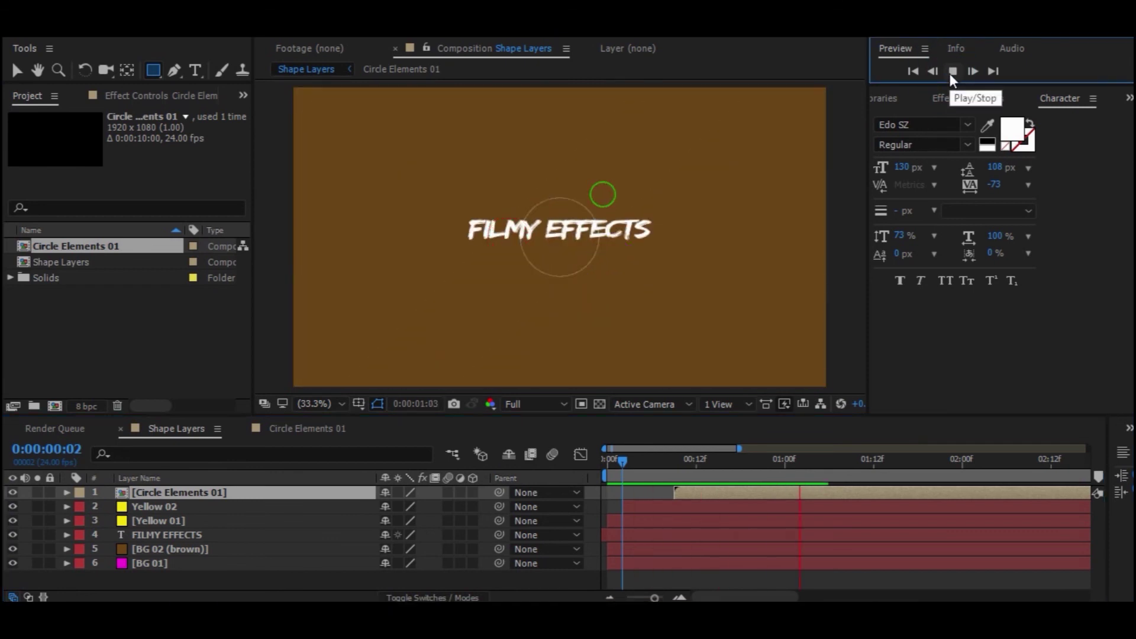
mouse_move(698, 479)
mouse_down()
mouse_move(669, 464)
mouse_move(645, 470)
mouse_up()
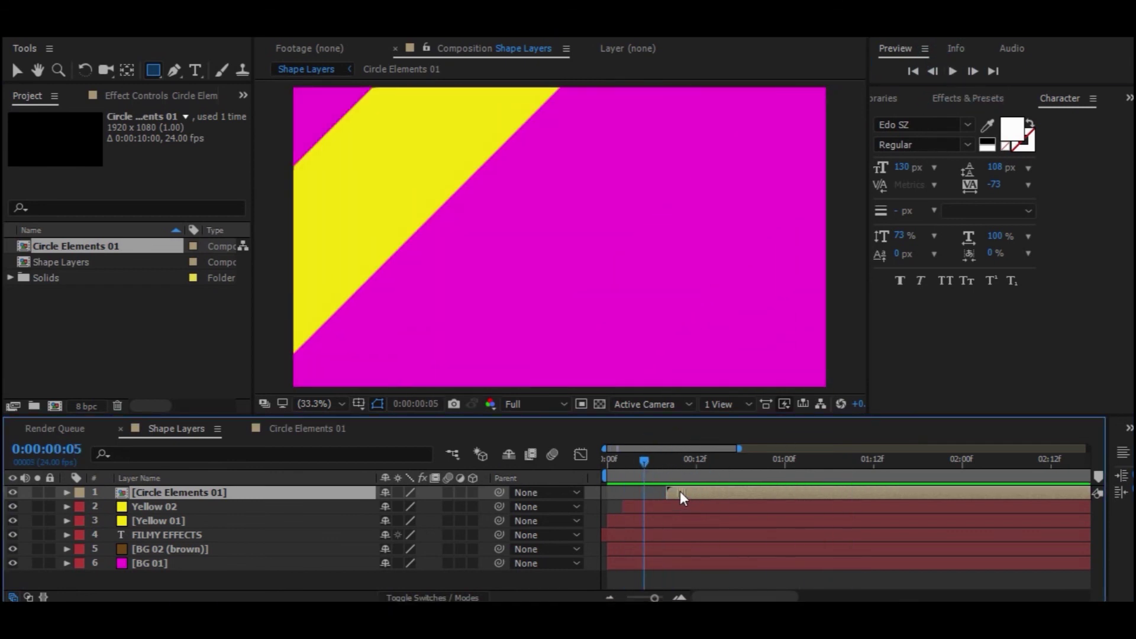
click(953, 71)
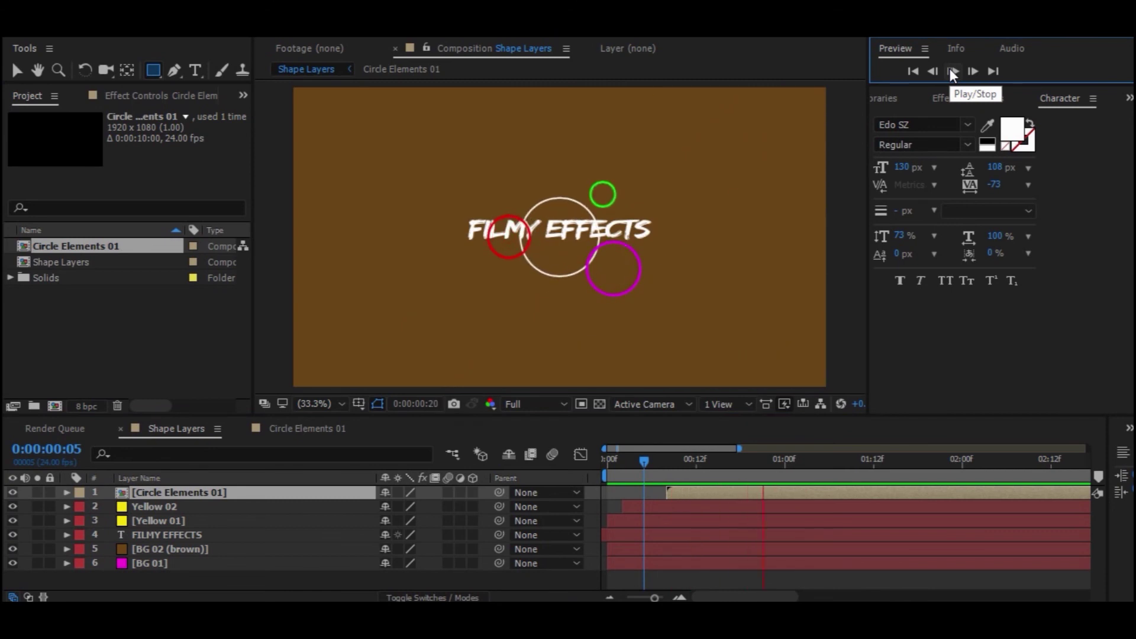
click(952, 71)
drag(660, 470, 712, 475)
Set the Circle Elements 01 layer's Scale to 120% and preview the result
click(140, 478)
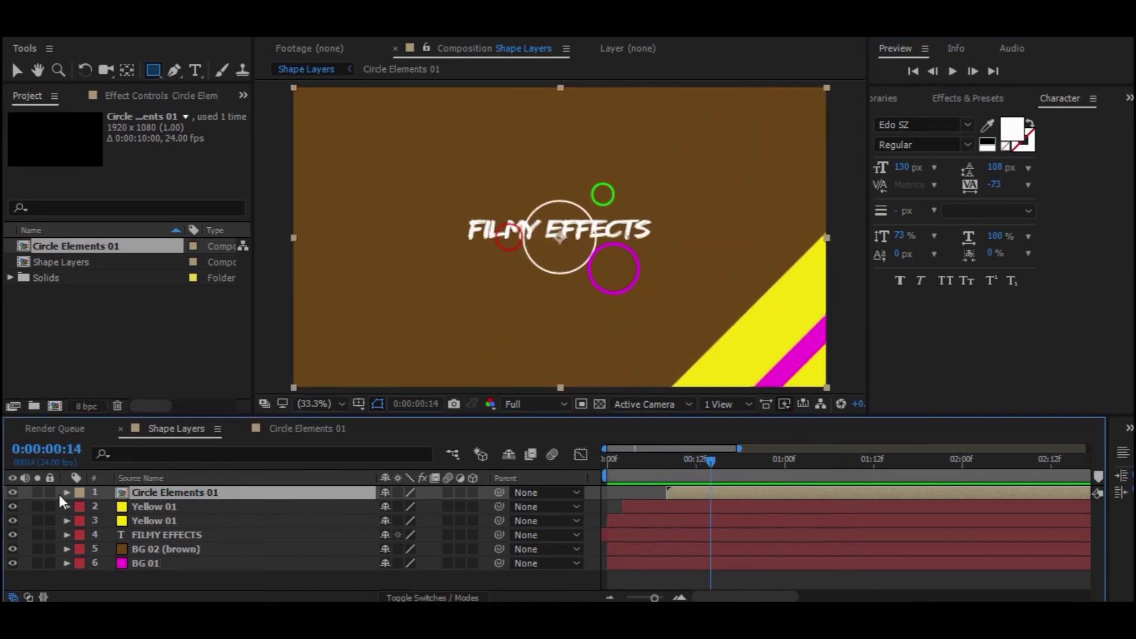
click(66, 492)
click(81, 508)
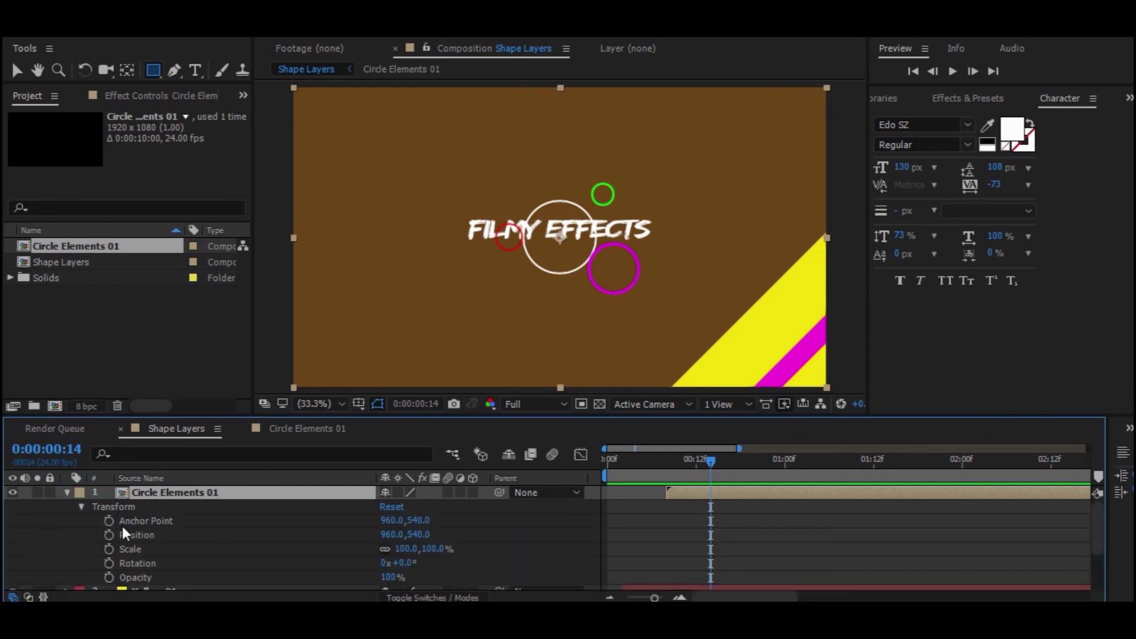
click(140, 552)
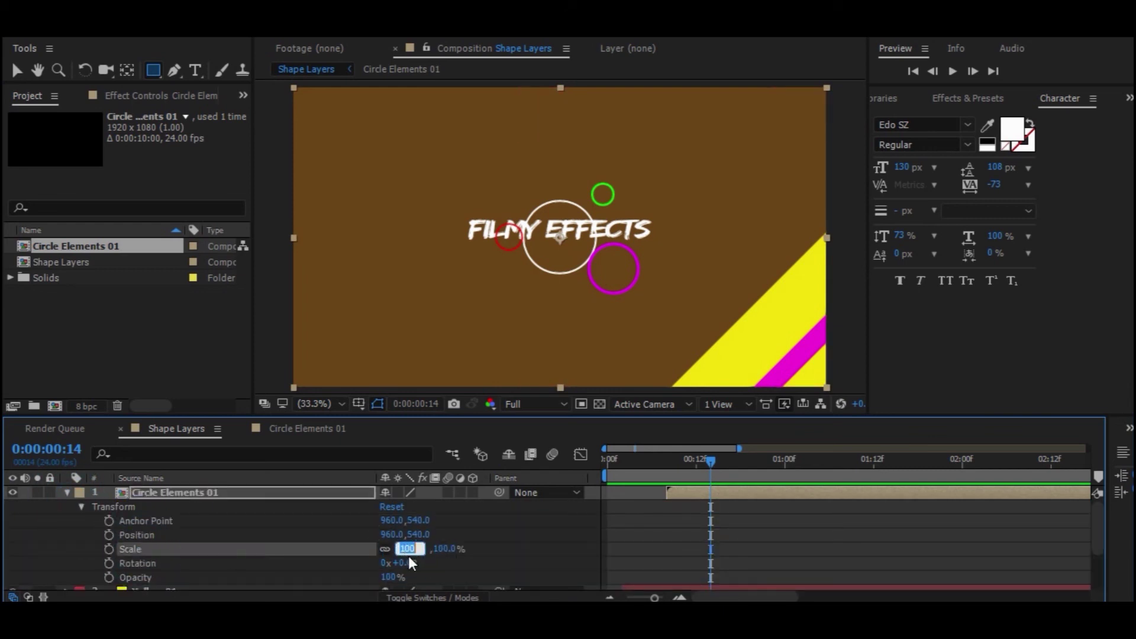
text(120)
key(Return)
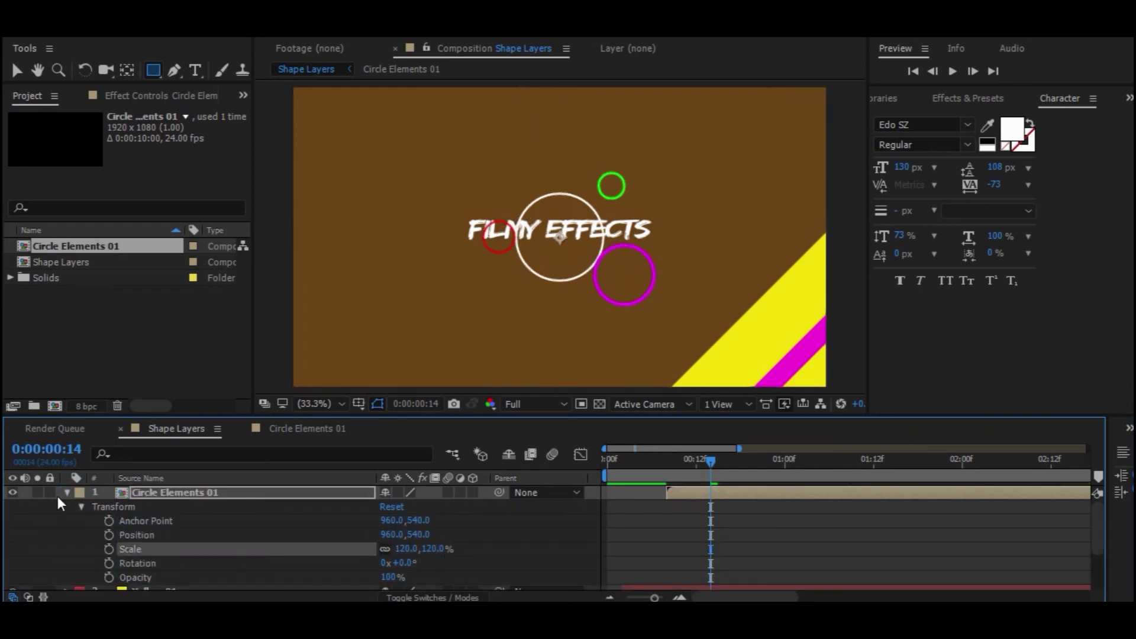
click(67, 492)
key(space)
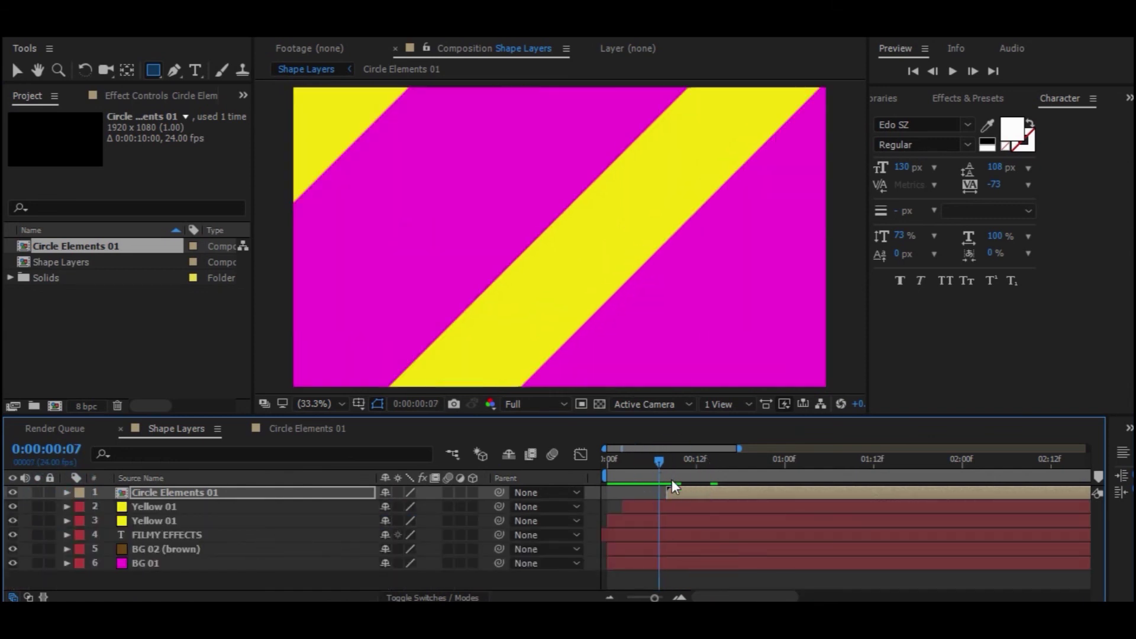
click(953, 72)
Move Circle Elements 01 below both Yellow 01 layers, start it a frame later, and preview
mouse_move(173, 493)
mouse_down()
mouse_move(171, 522)
mouse_move(197, 531)
mouse_up()
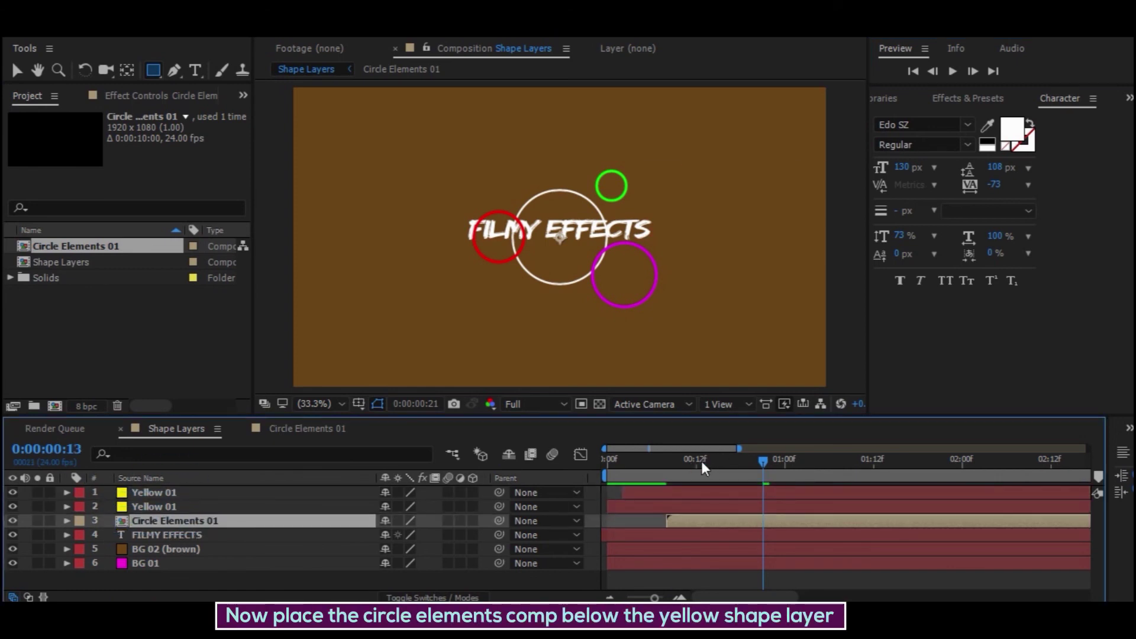
key(space)
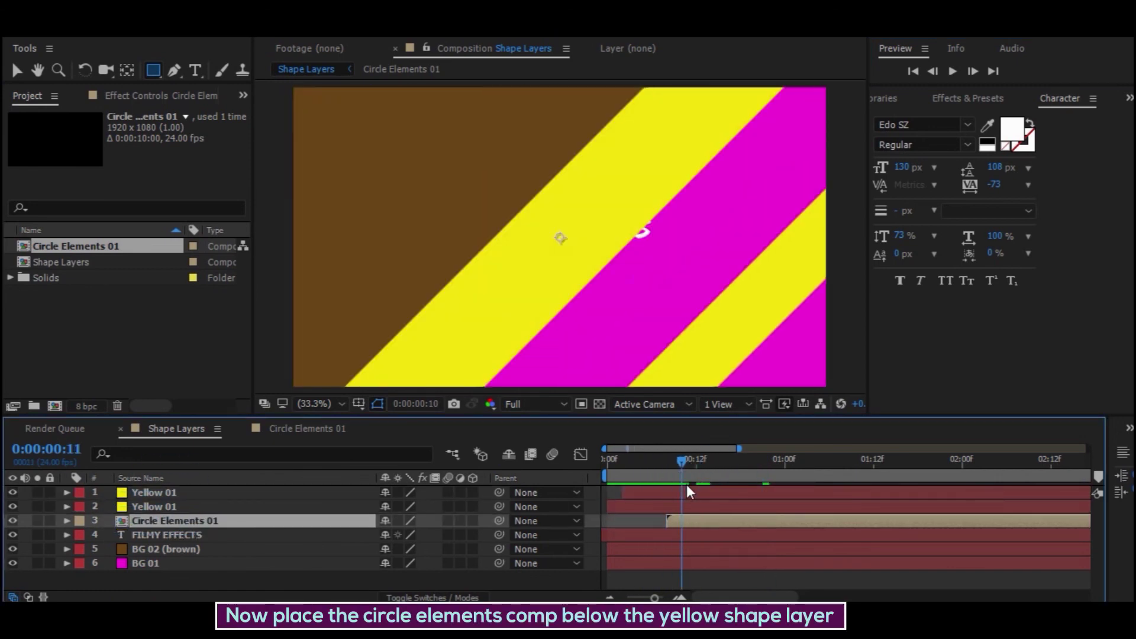
click(960, 71)
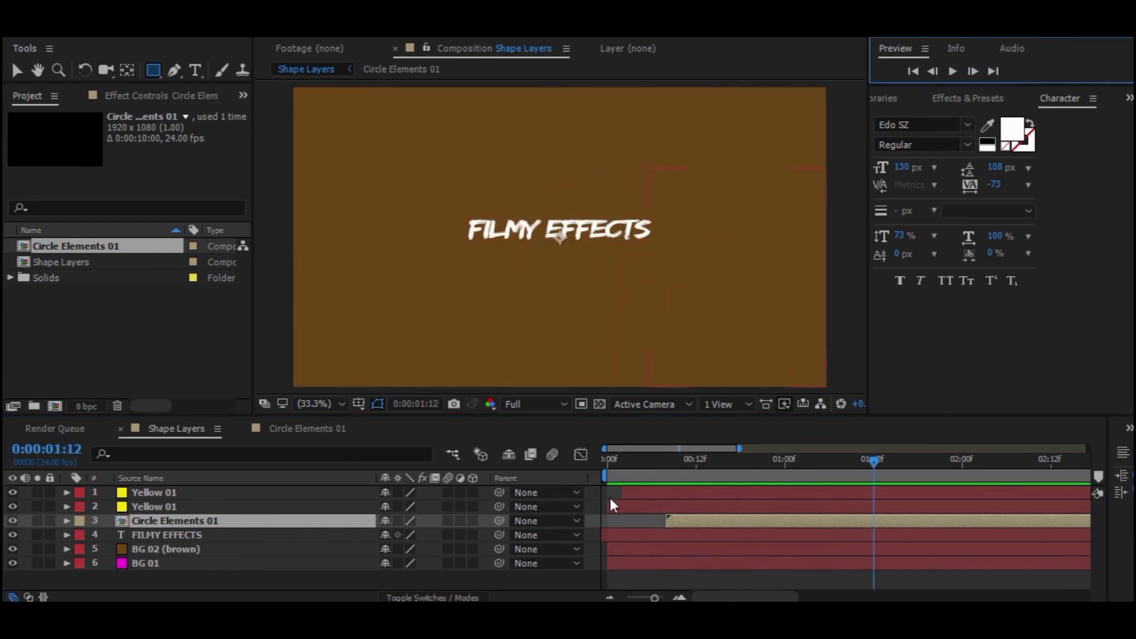
drag(686, 530, 695, 531)
click(660, 460)
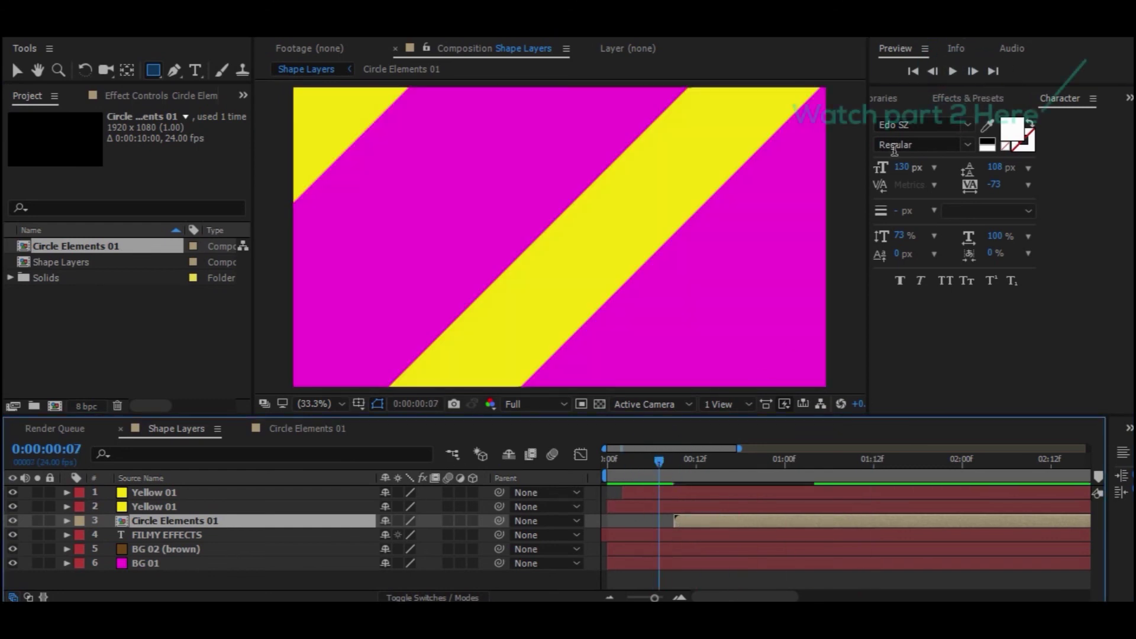
click(953, 71)
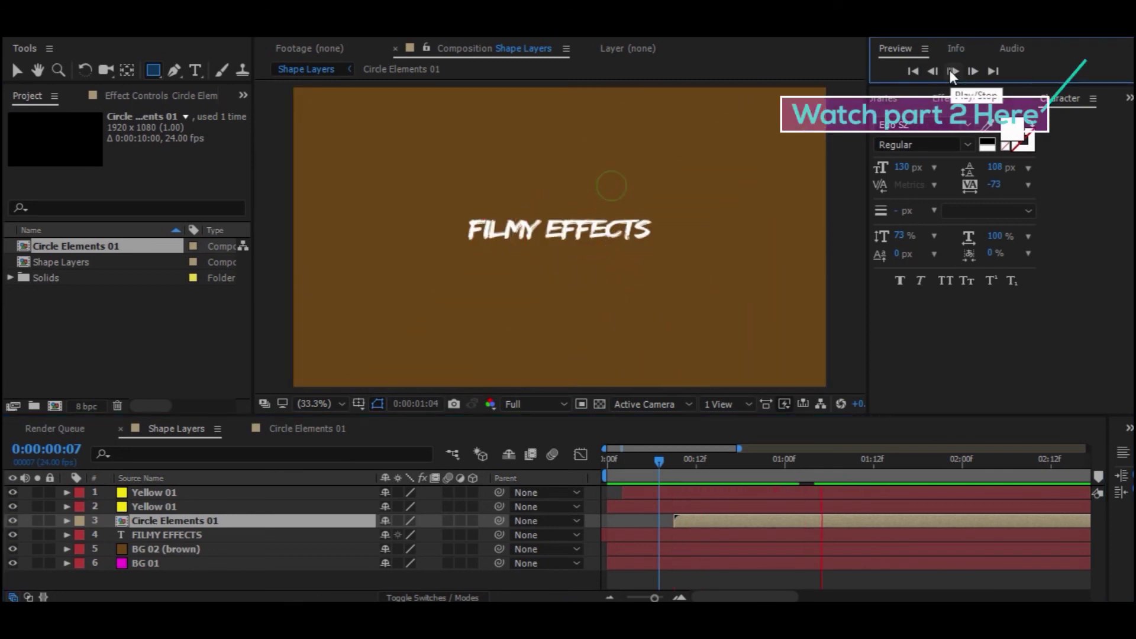